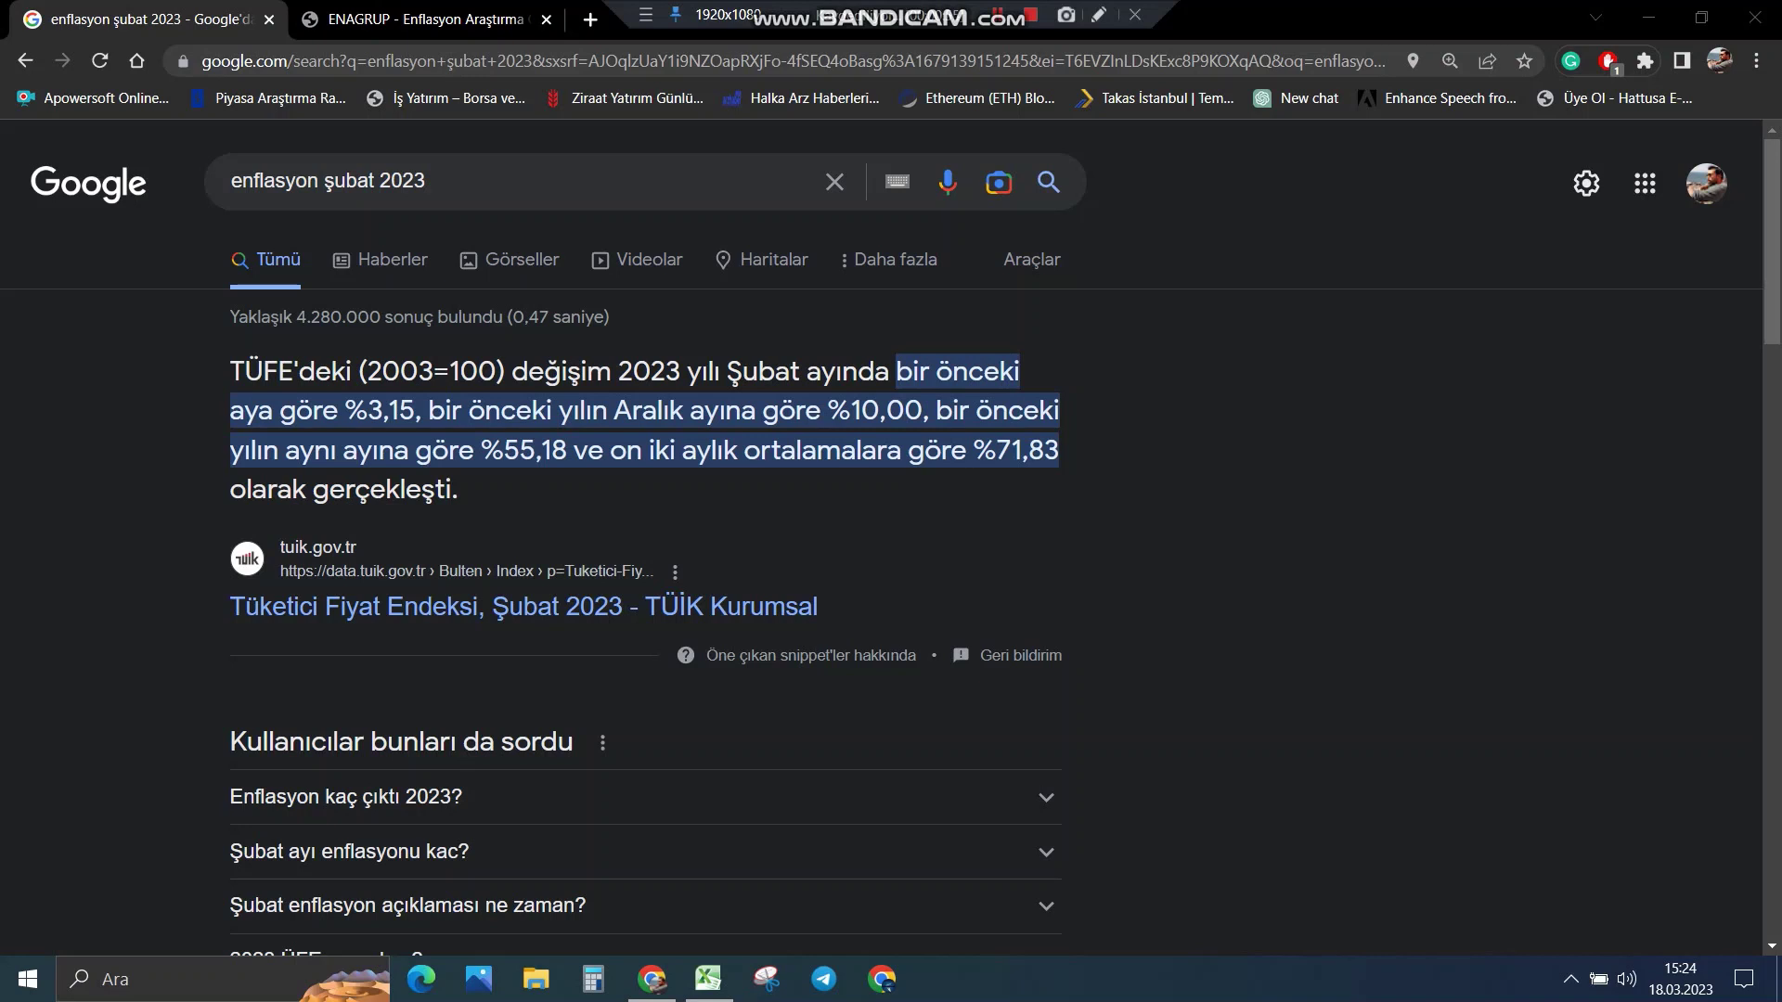
pyautogui.click(1099, 14)
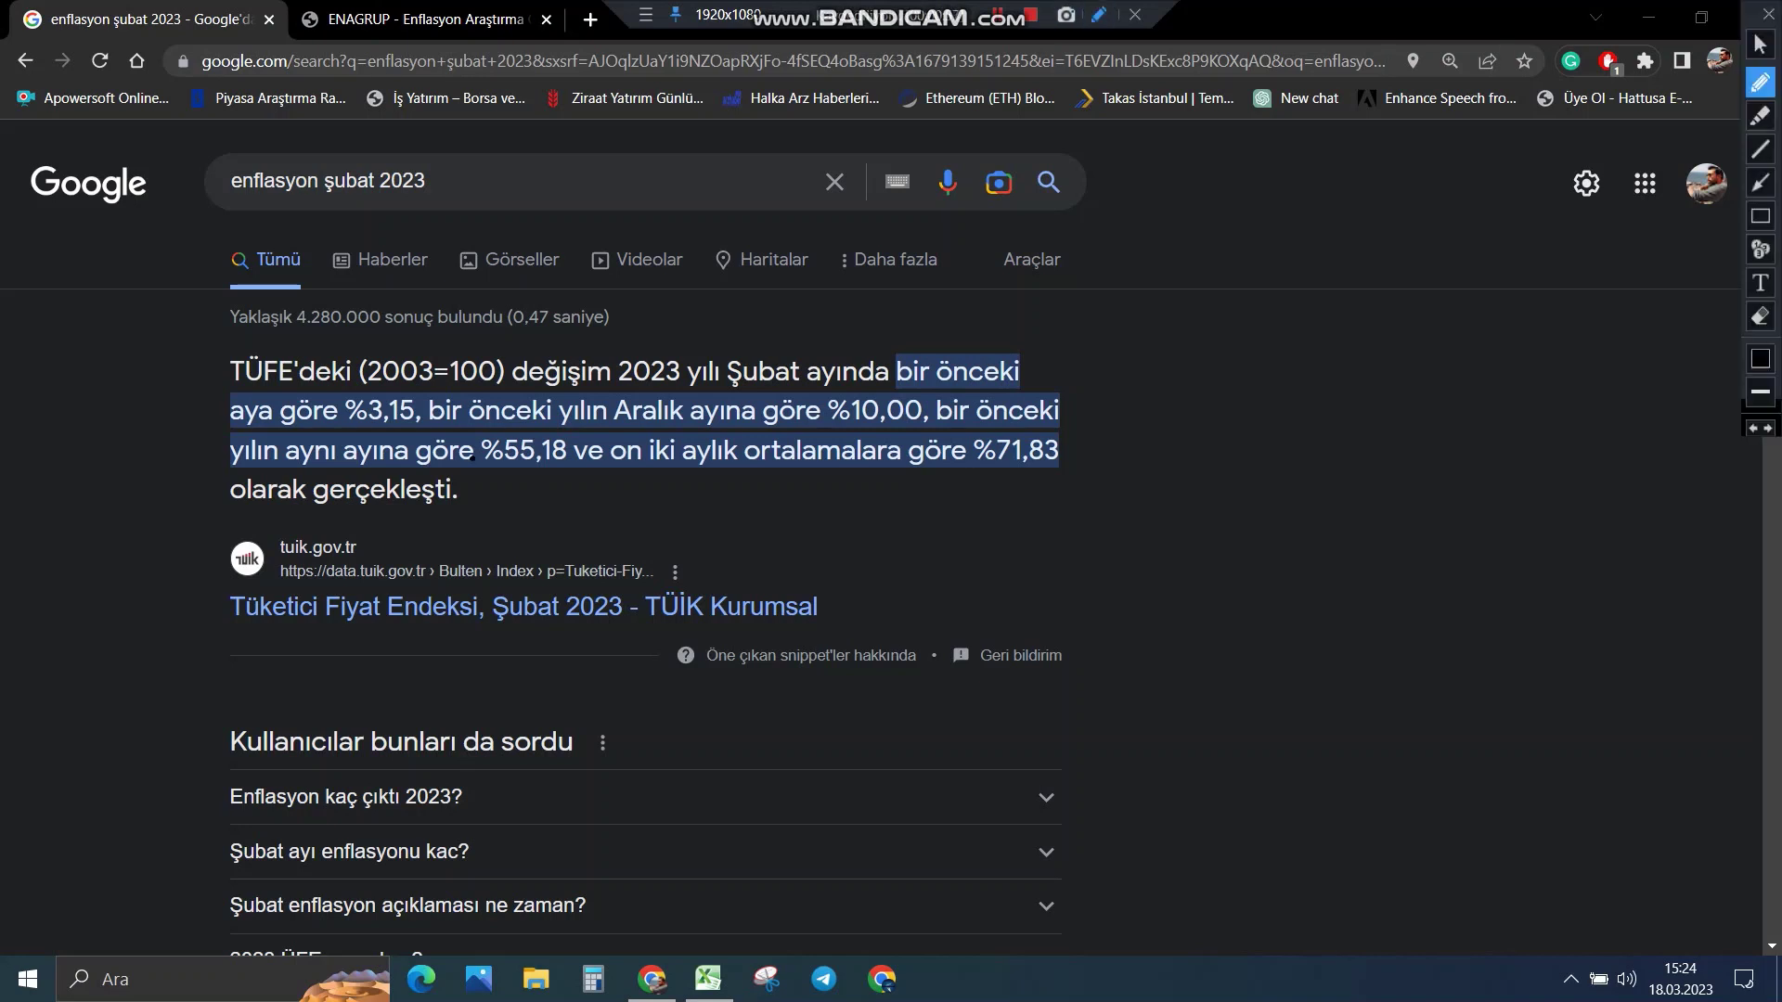
pyautogui.moveTo(473, 459); pyautogui.dragTo(573, 458)
pyautogui.press('Escape')
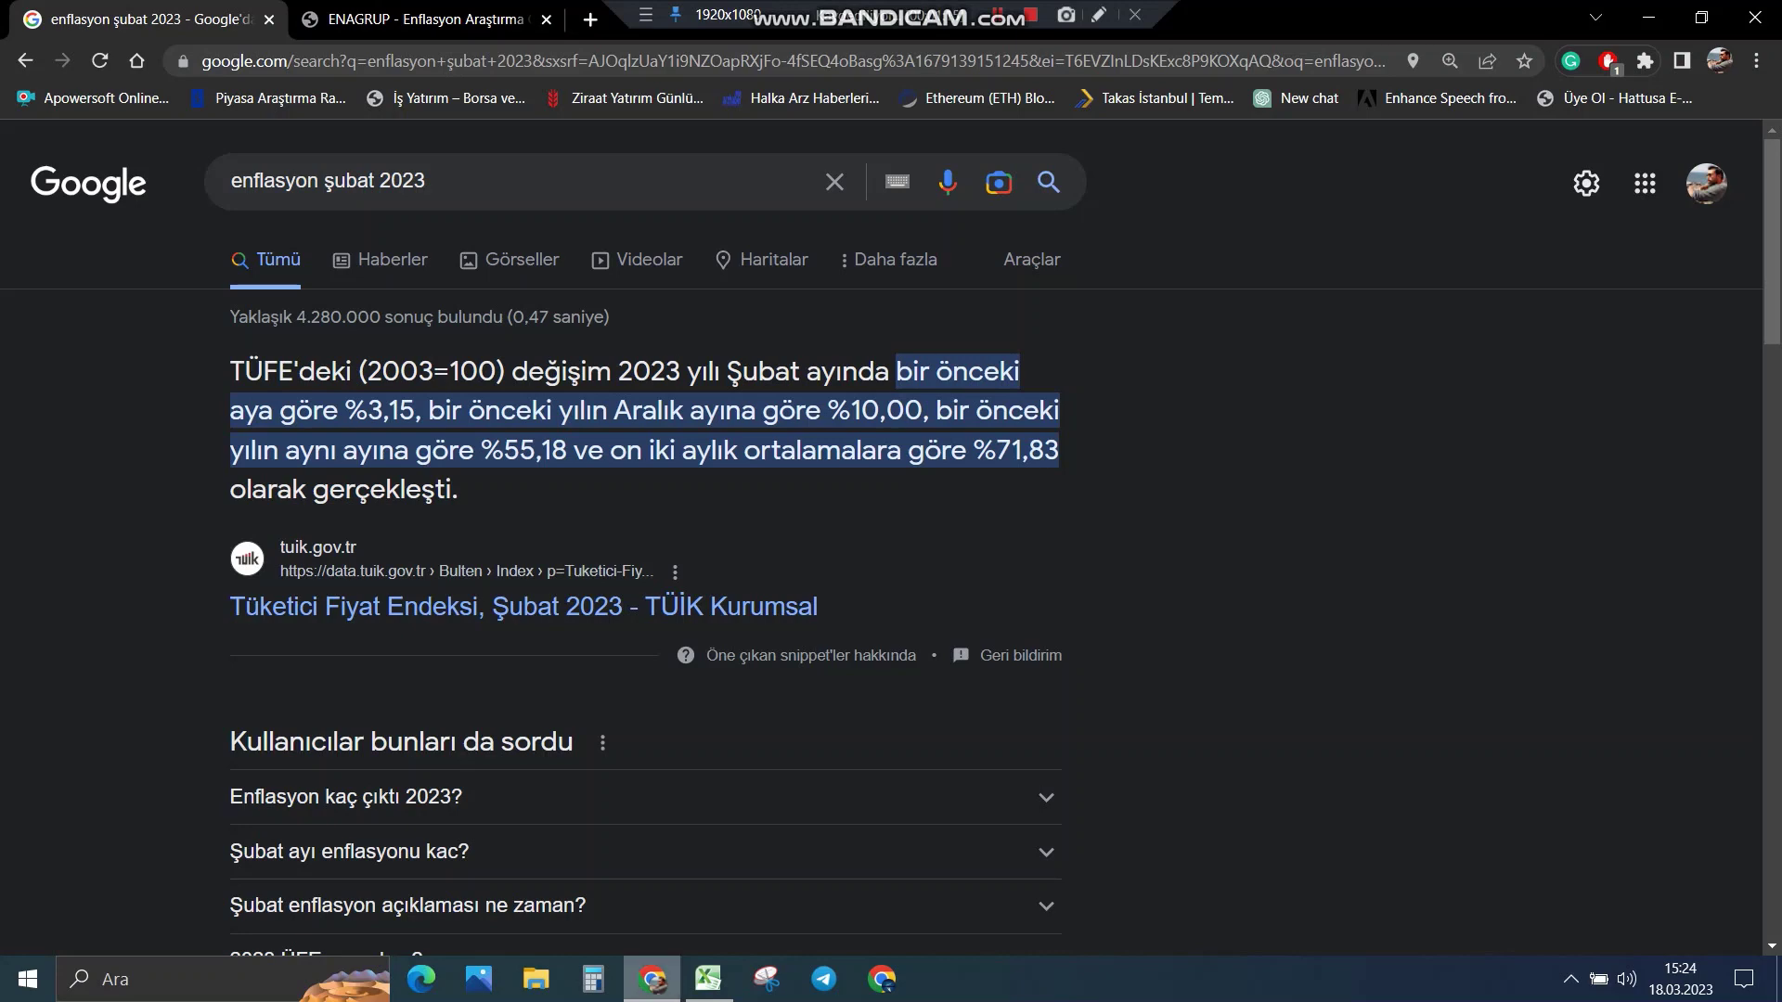
# Step: Switch to the Excel stock table and sort it by Özsermaye Karlılığı in descending order
pyautogui.click(708, 979)
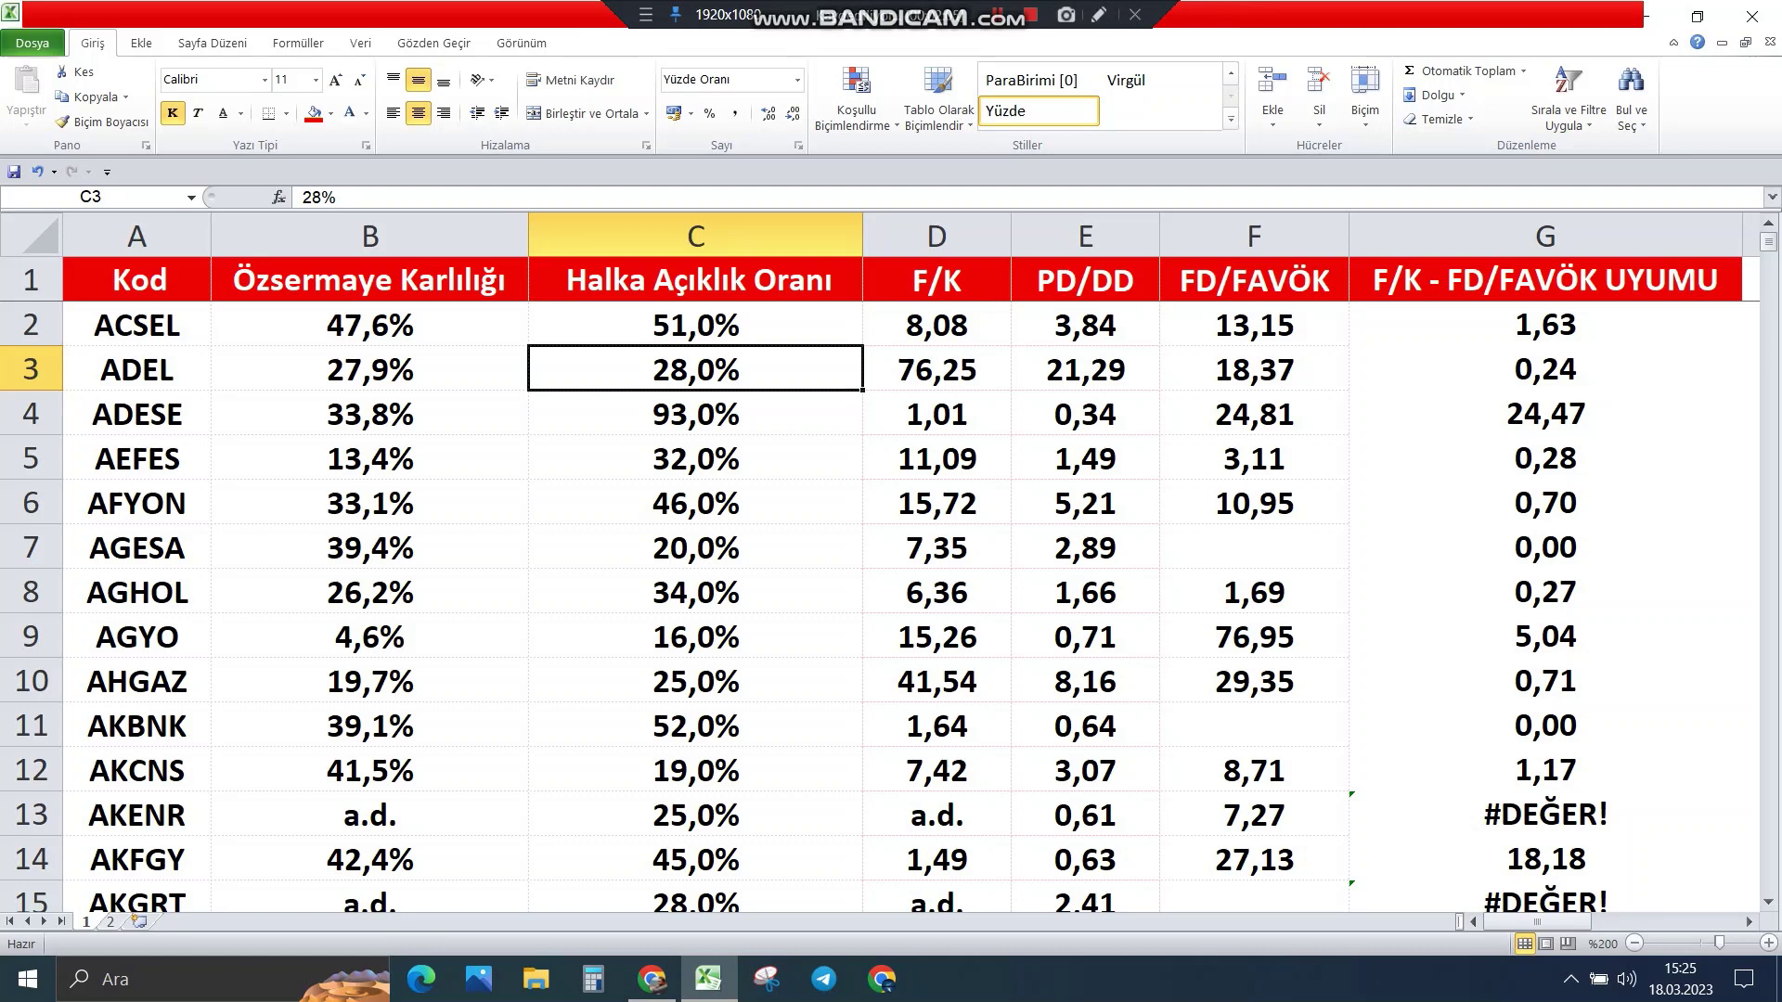
pyautogui.press('Right')
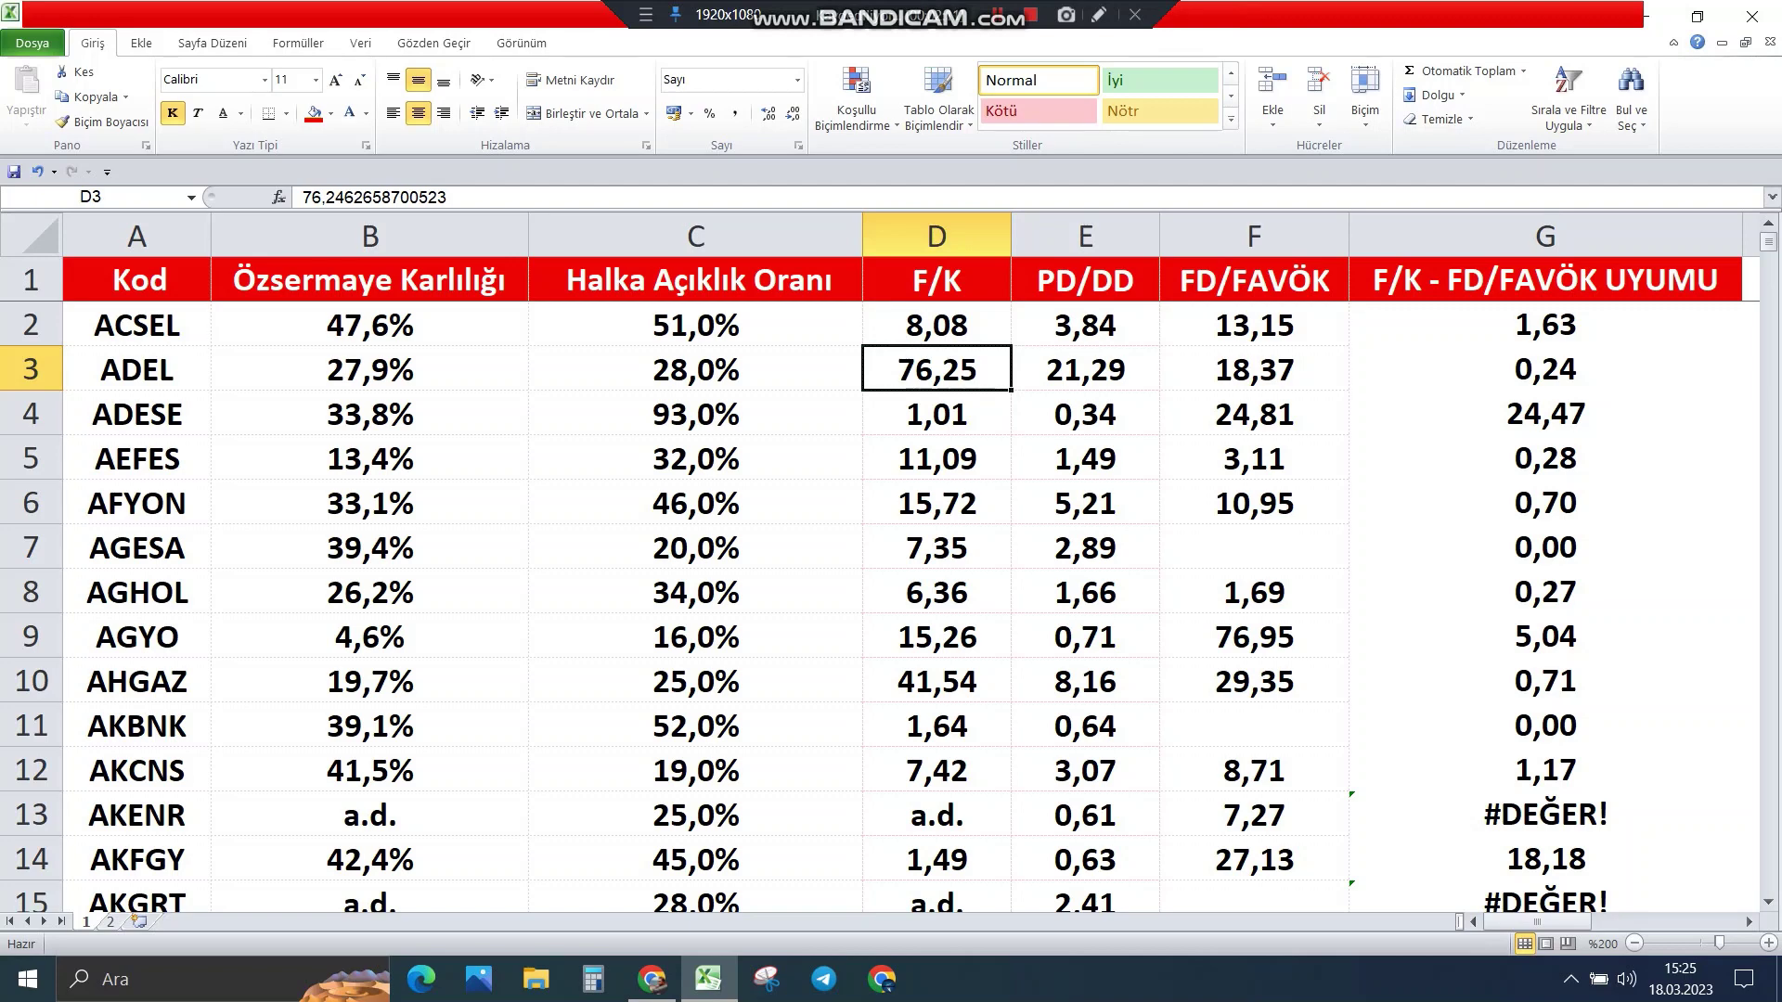
pyautogui.press('Right')
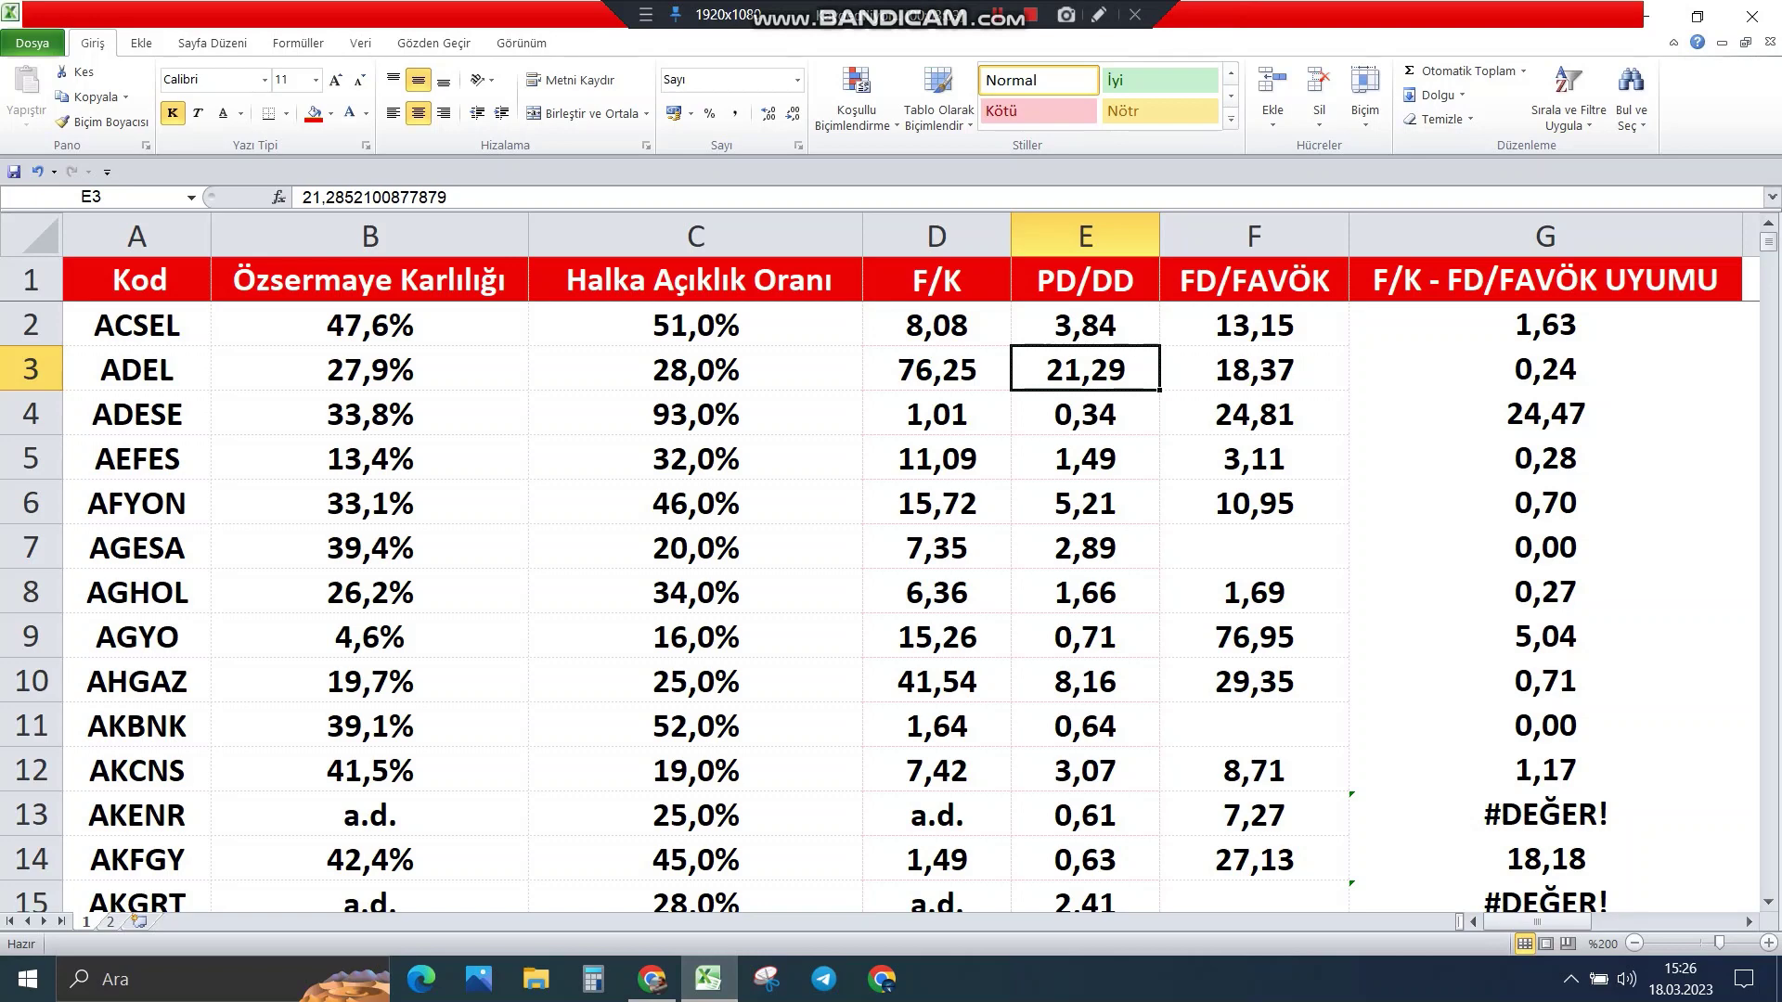
pyautogui.click(331, 290)
pyautogui.rightClick(330, 290)
pyautogui.moveTo(380, 545)
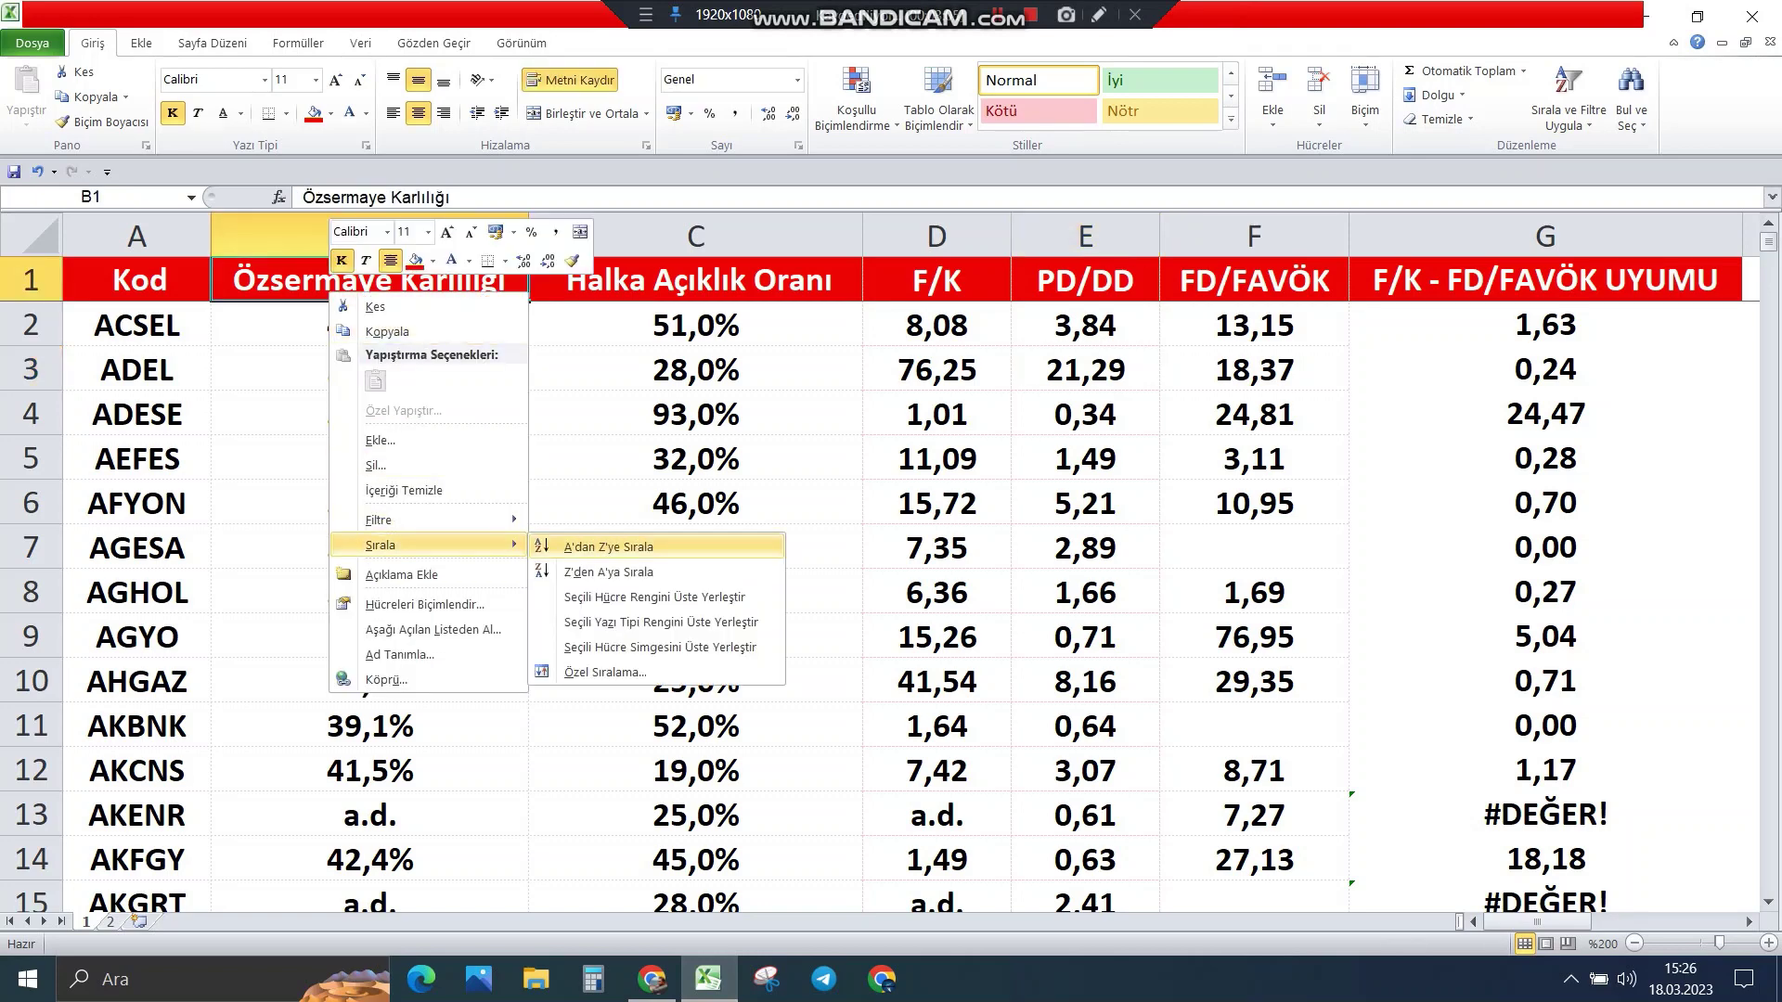
pyautogui.click(608, 573)
pyautogui.click(687, 414)
pyautogui.click(390, 326)
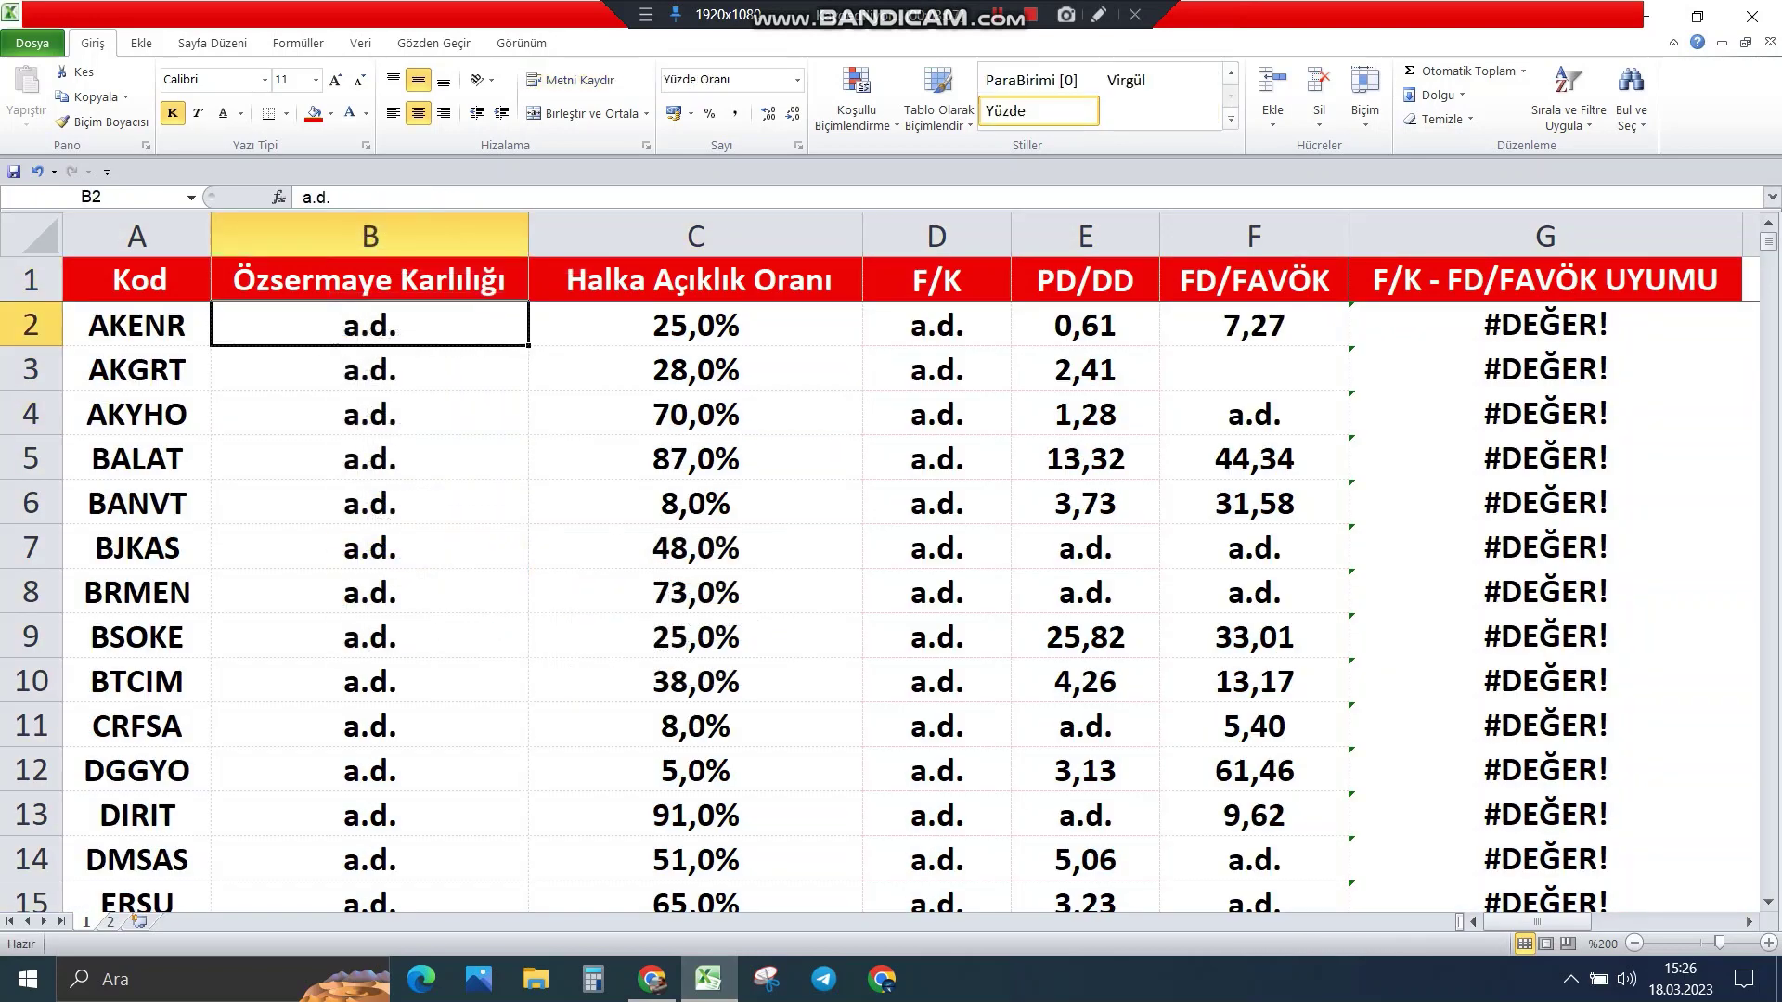
# Step: Delete rows 2 to 35, the stocks with "a.d." as their Özsermaye Karlılığı
pyautogui.moveTo(31, 325); pyautogui.dragTo(27, 608)
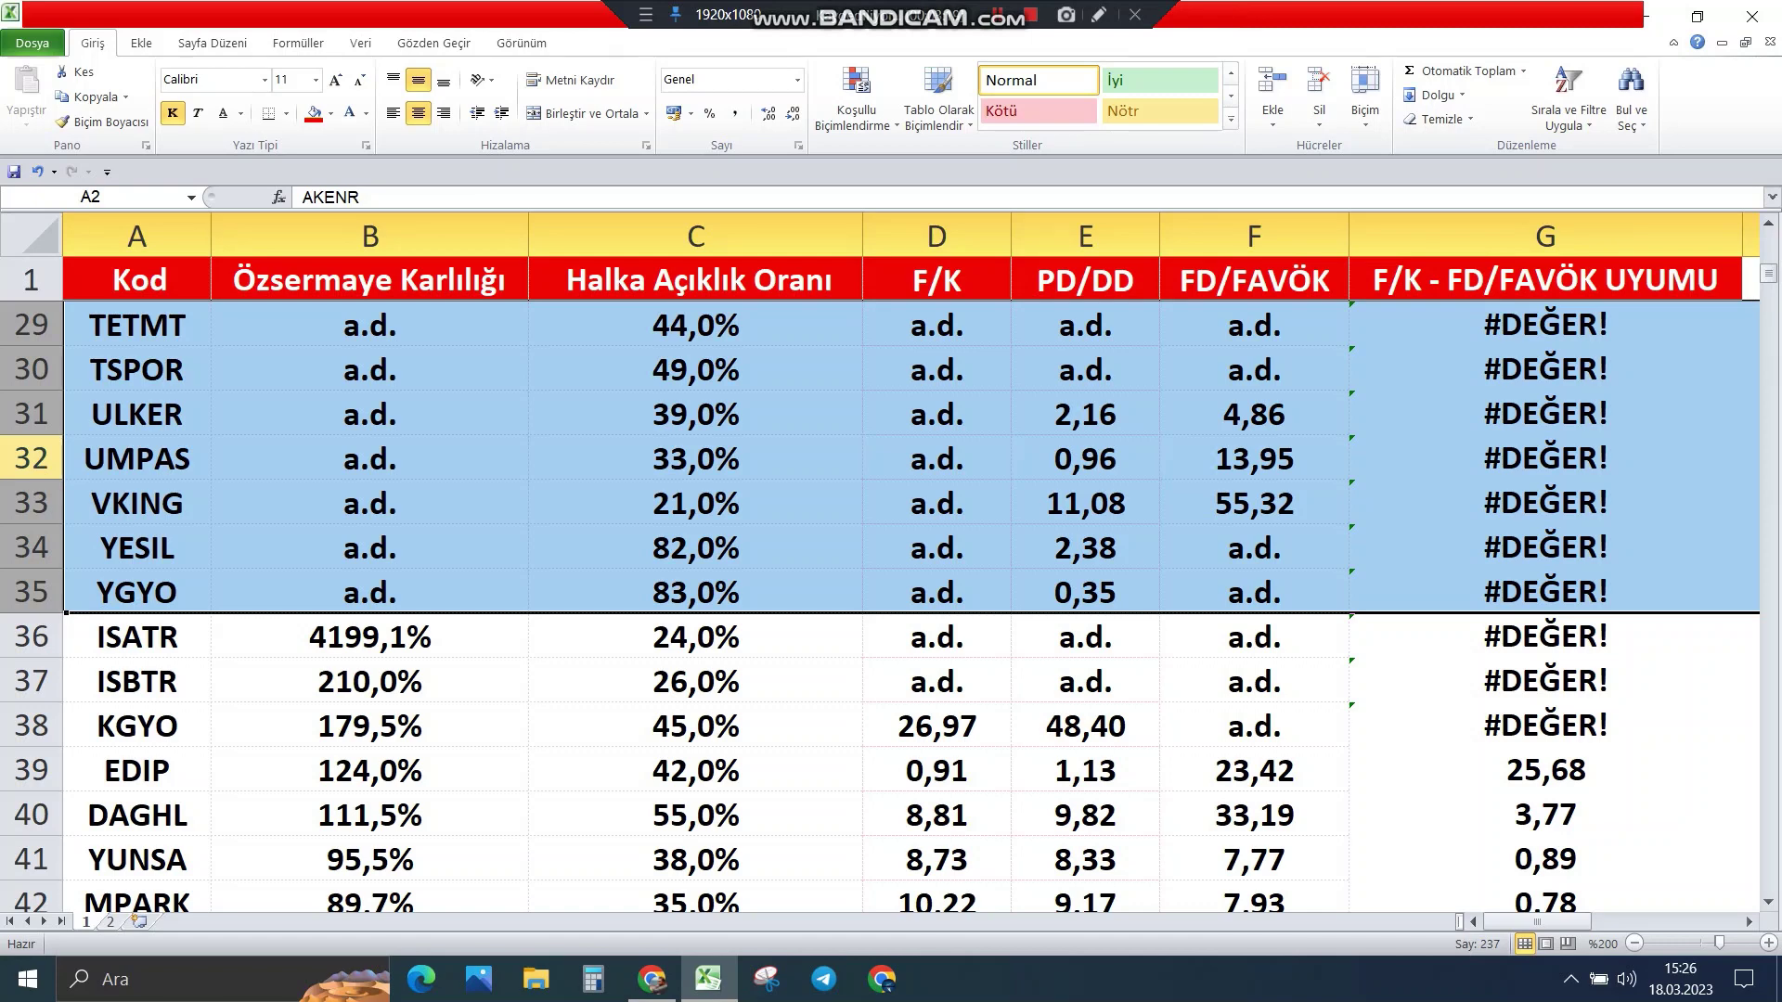
pyautogui.rightClick(22, 453)
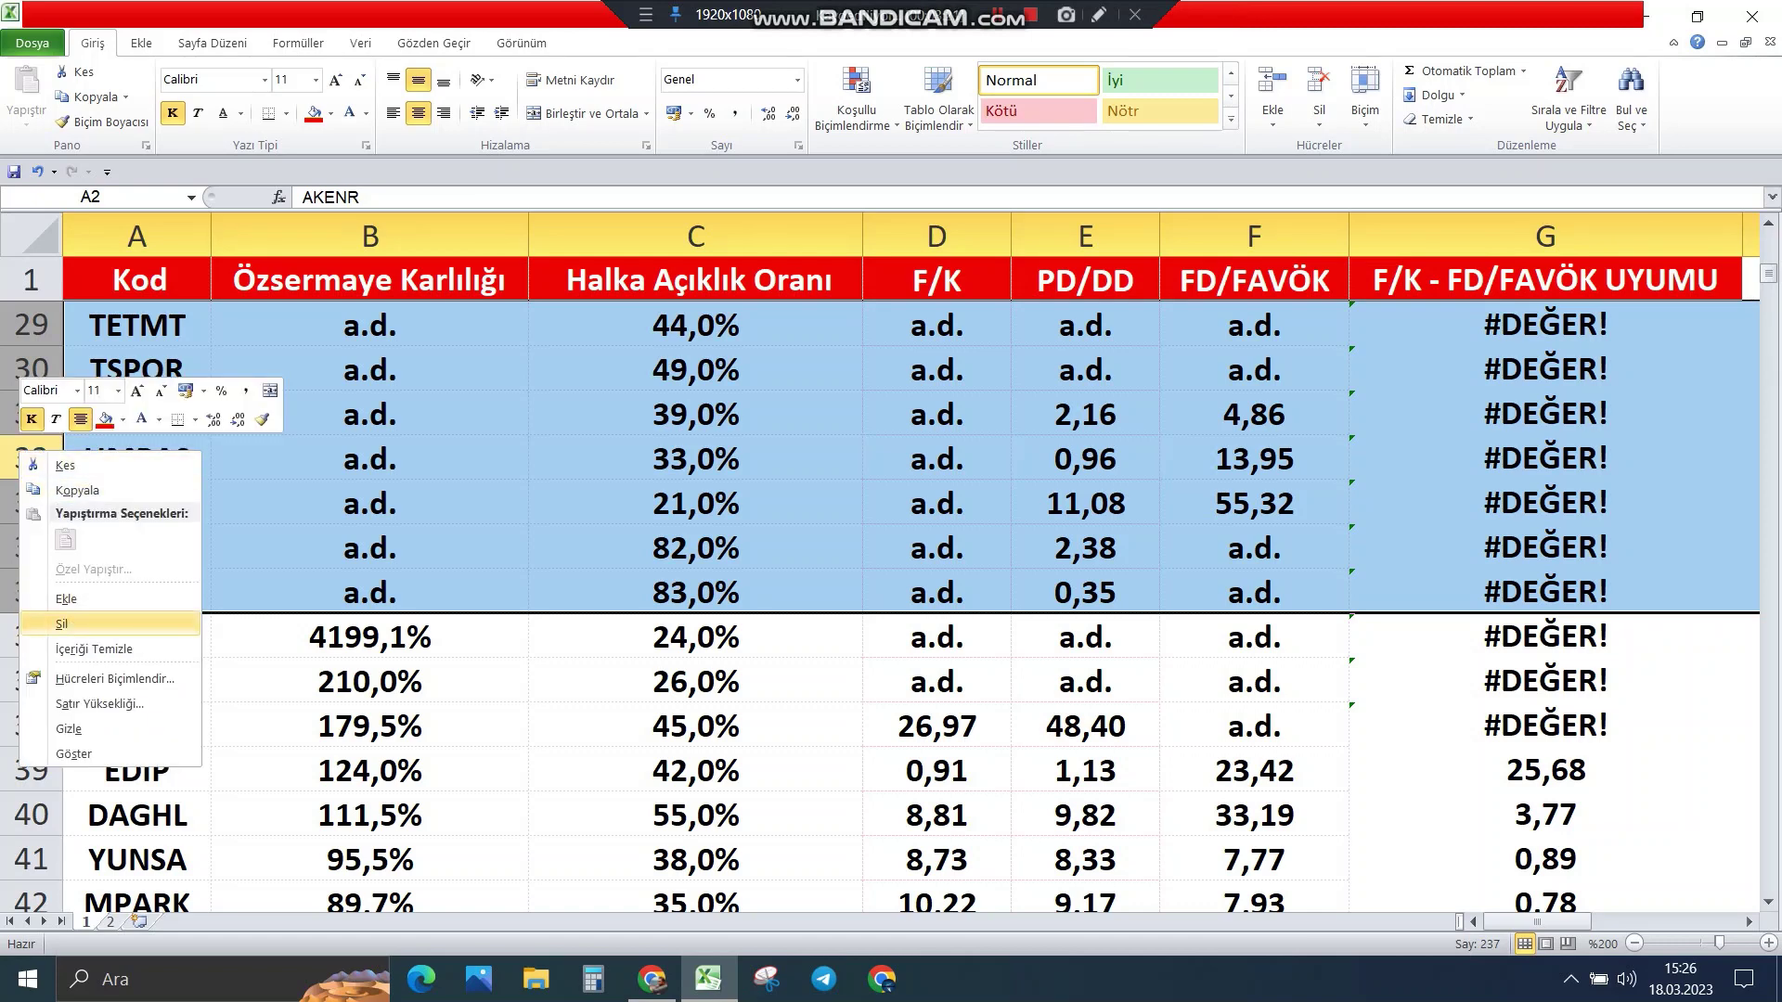
pyautogui.click(61, 623)
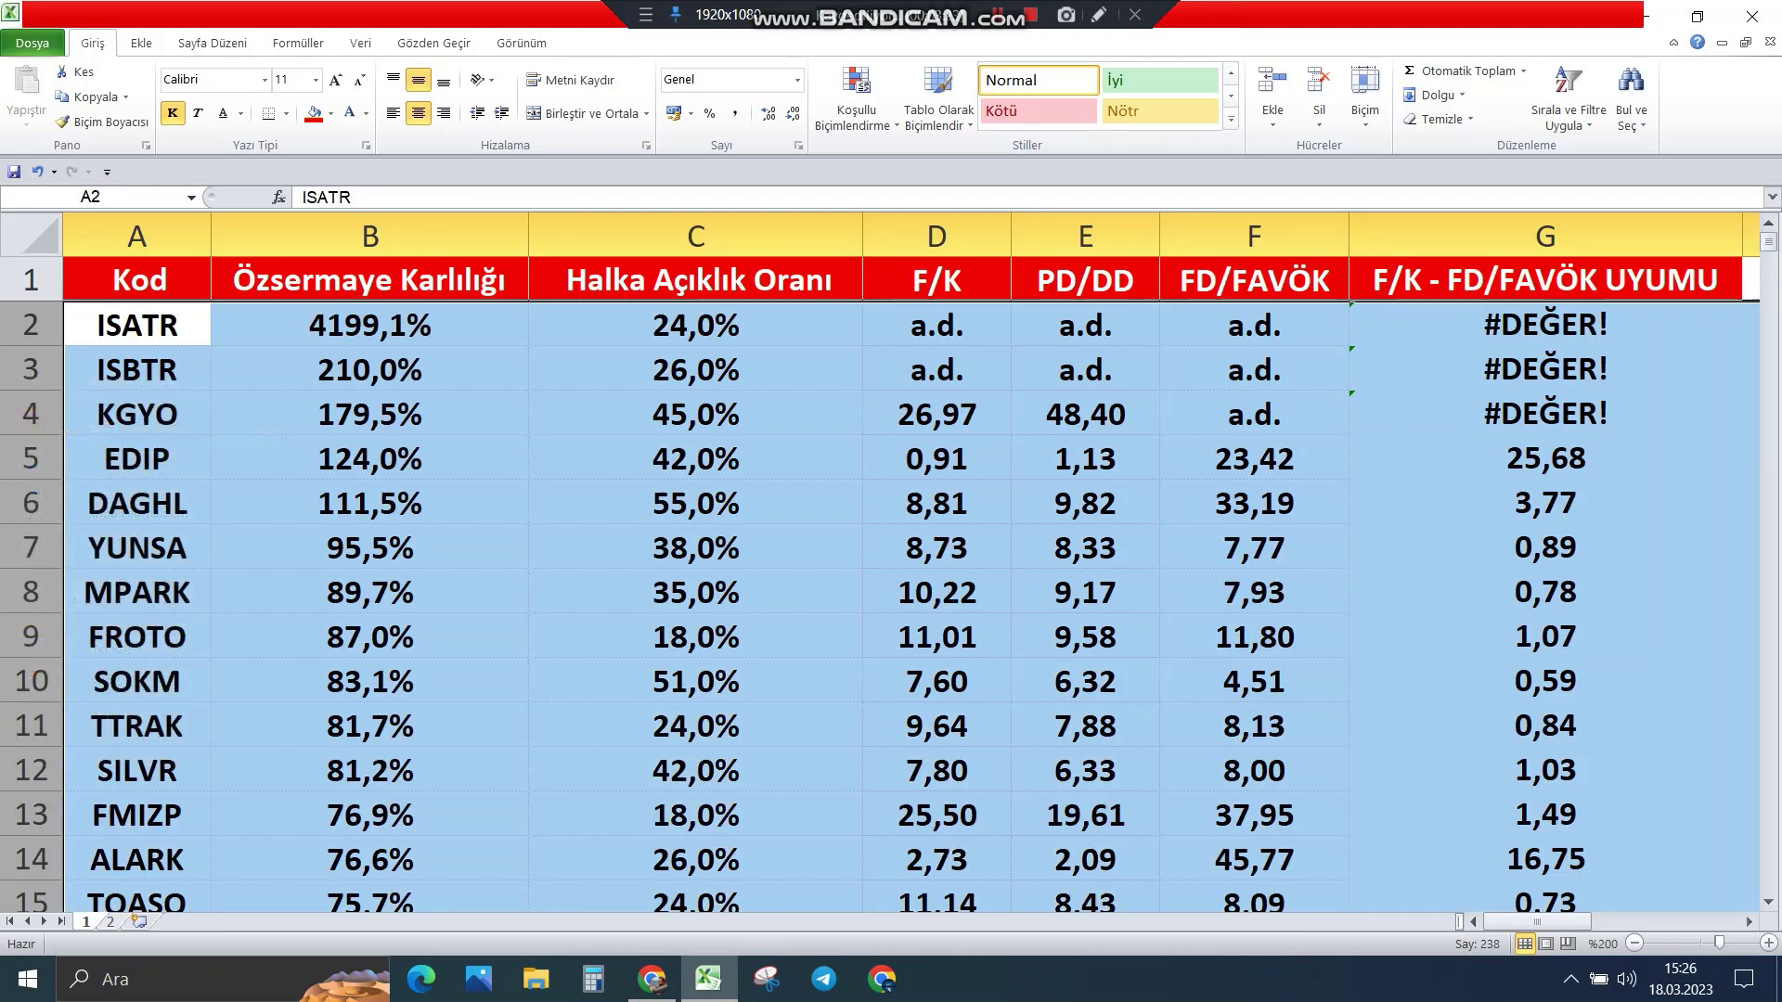
# Step: Check the %55,18 annual inflation figure in Chrome and delete the Excel rows with lower Özsermaye Karlılığı, from KSTUR in row 75 downward
pyautogui.scroll(-10, 891, 603)
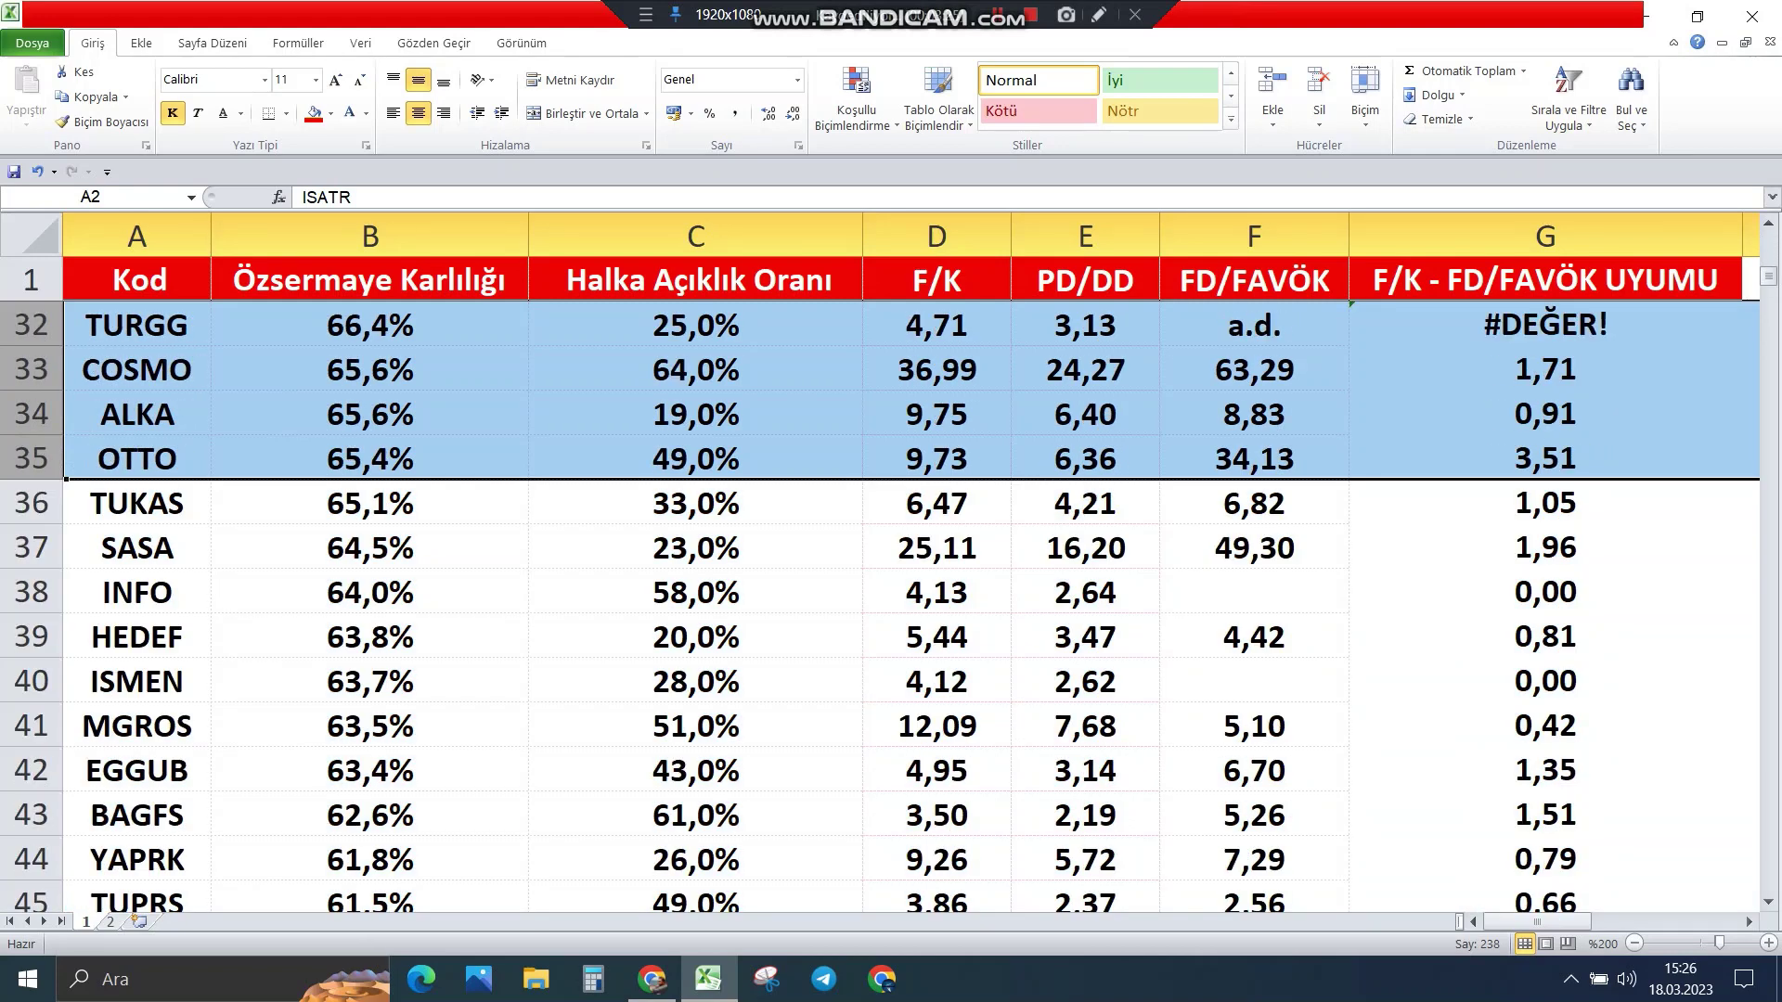
pyautogui.click(652, 980)
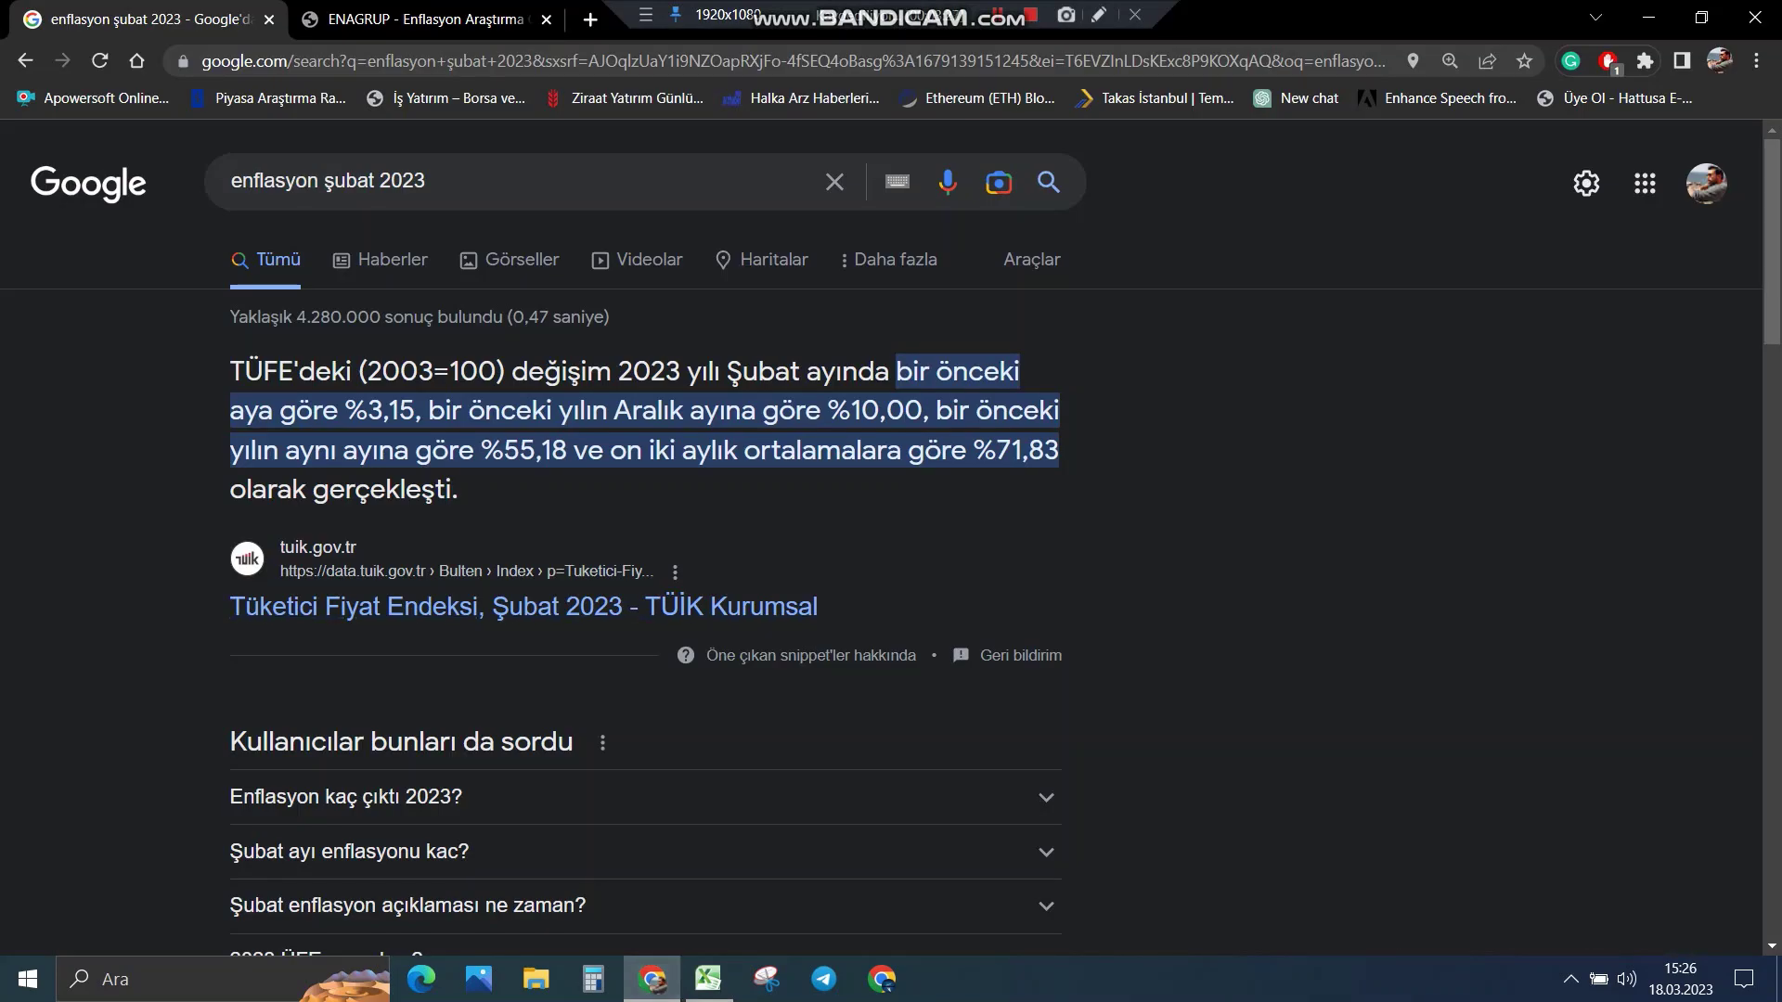
pyautogui.click(708, 979)
pyautogui.scroll(-11, 891, 603)
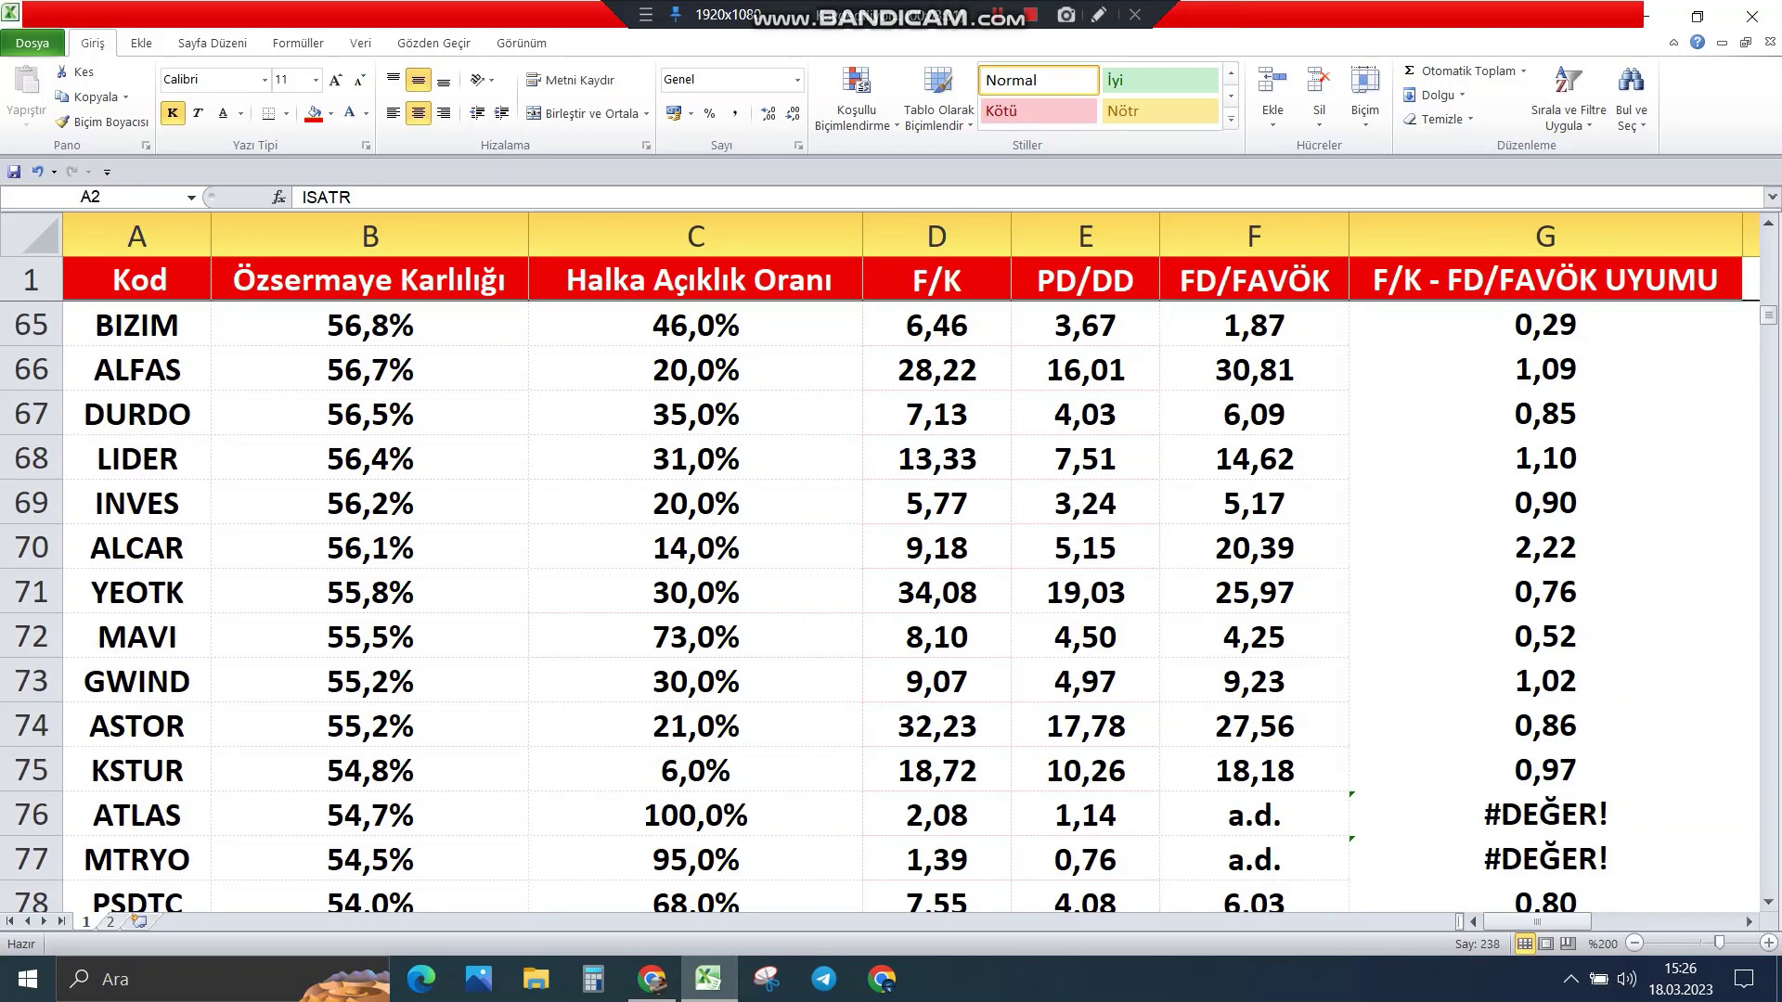
pyautogui.click(370, 726)
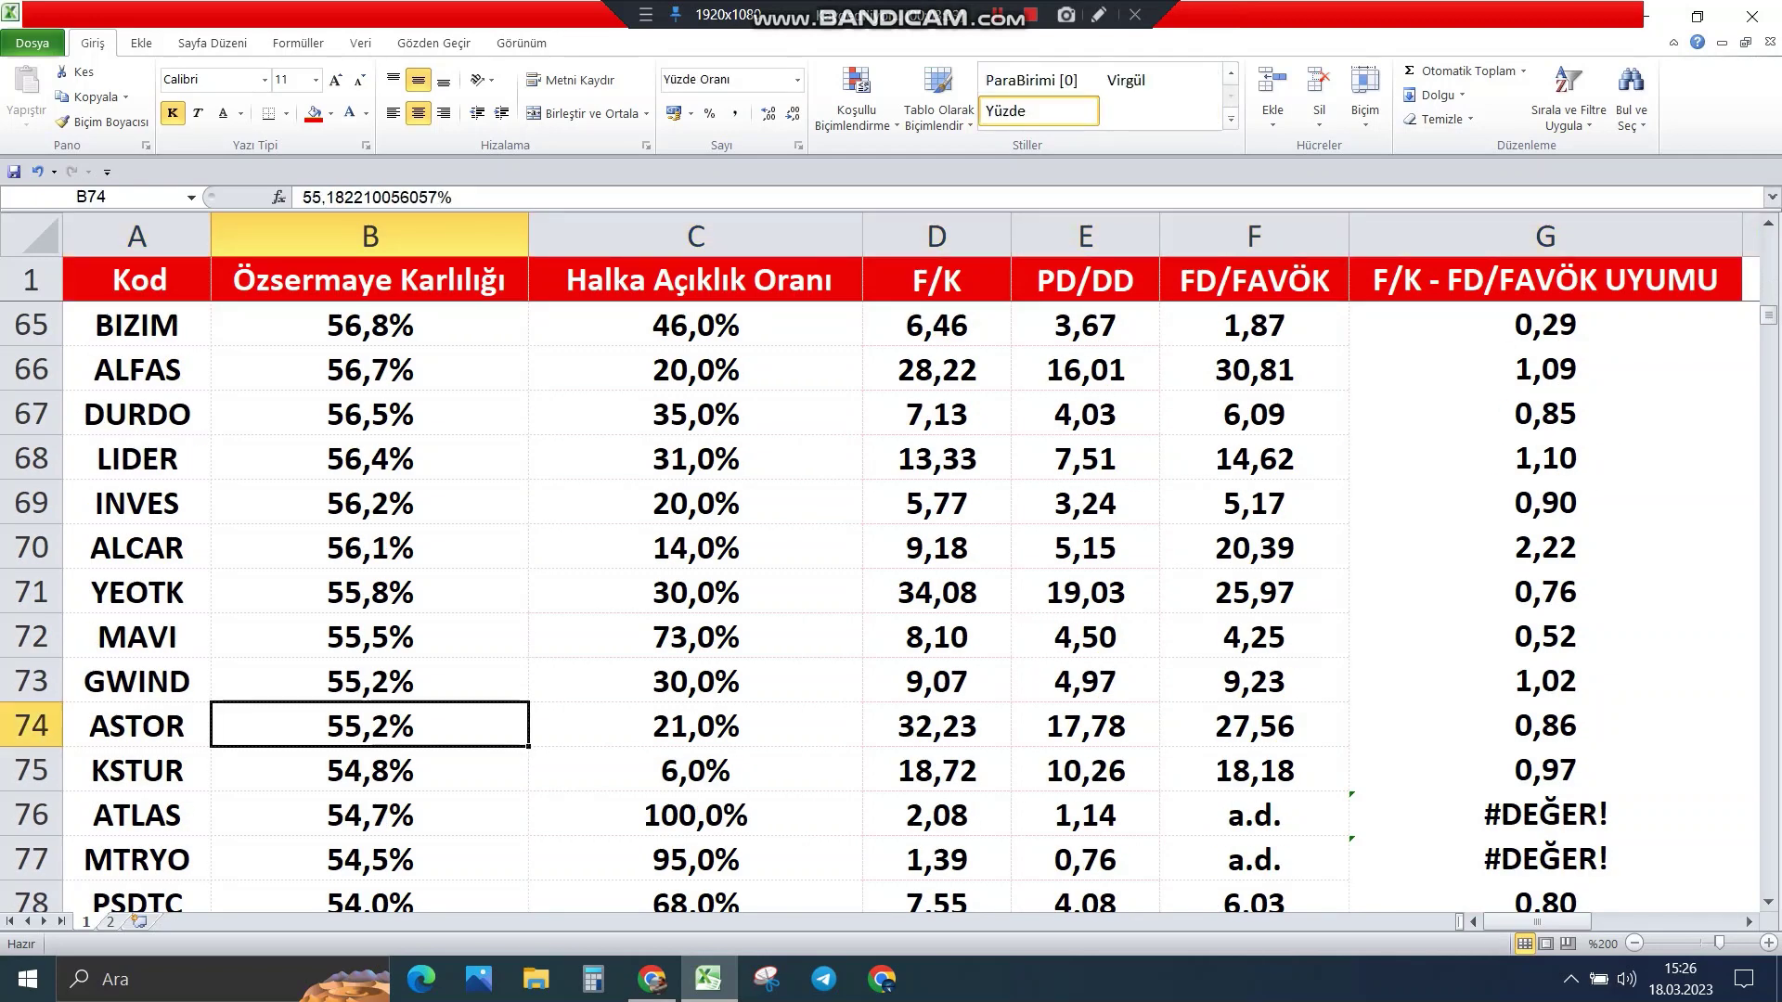
pyautogui.click(370, 771)
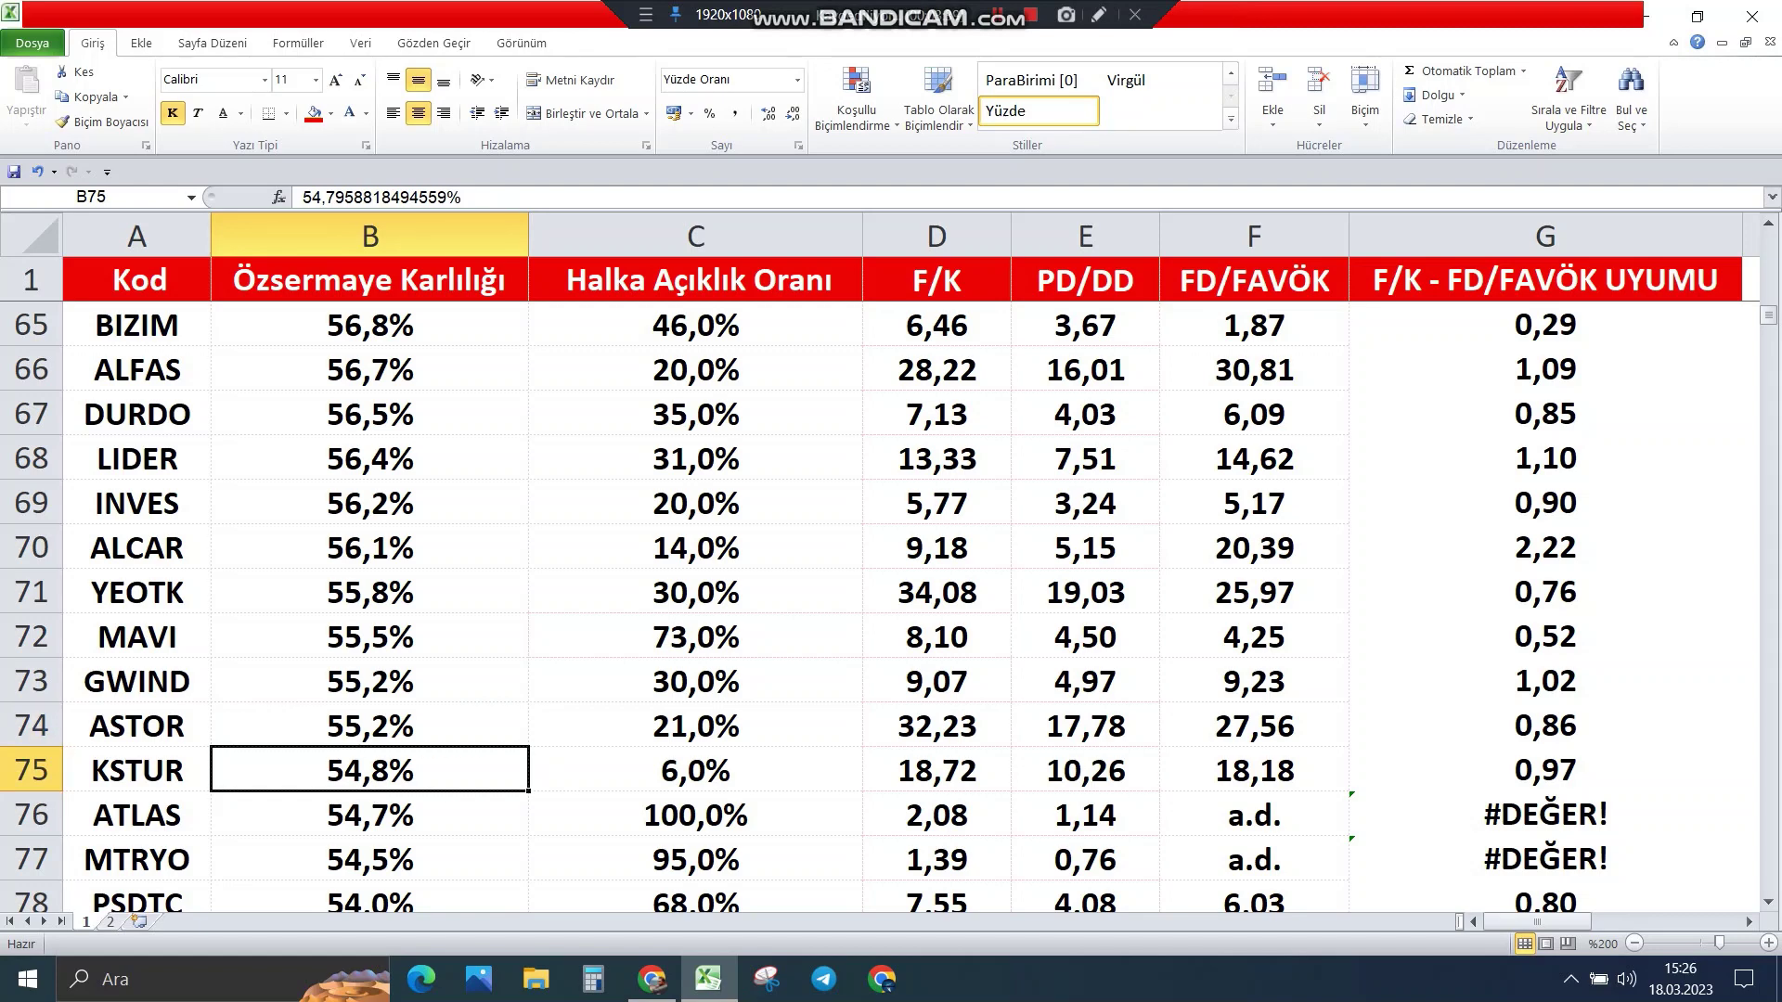
pyautogui.click(136, 770)
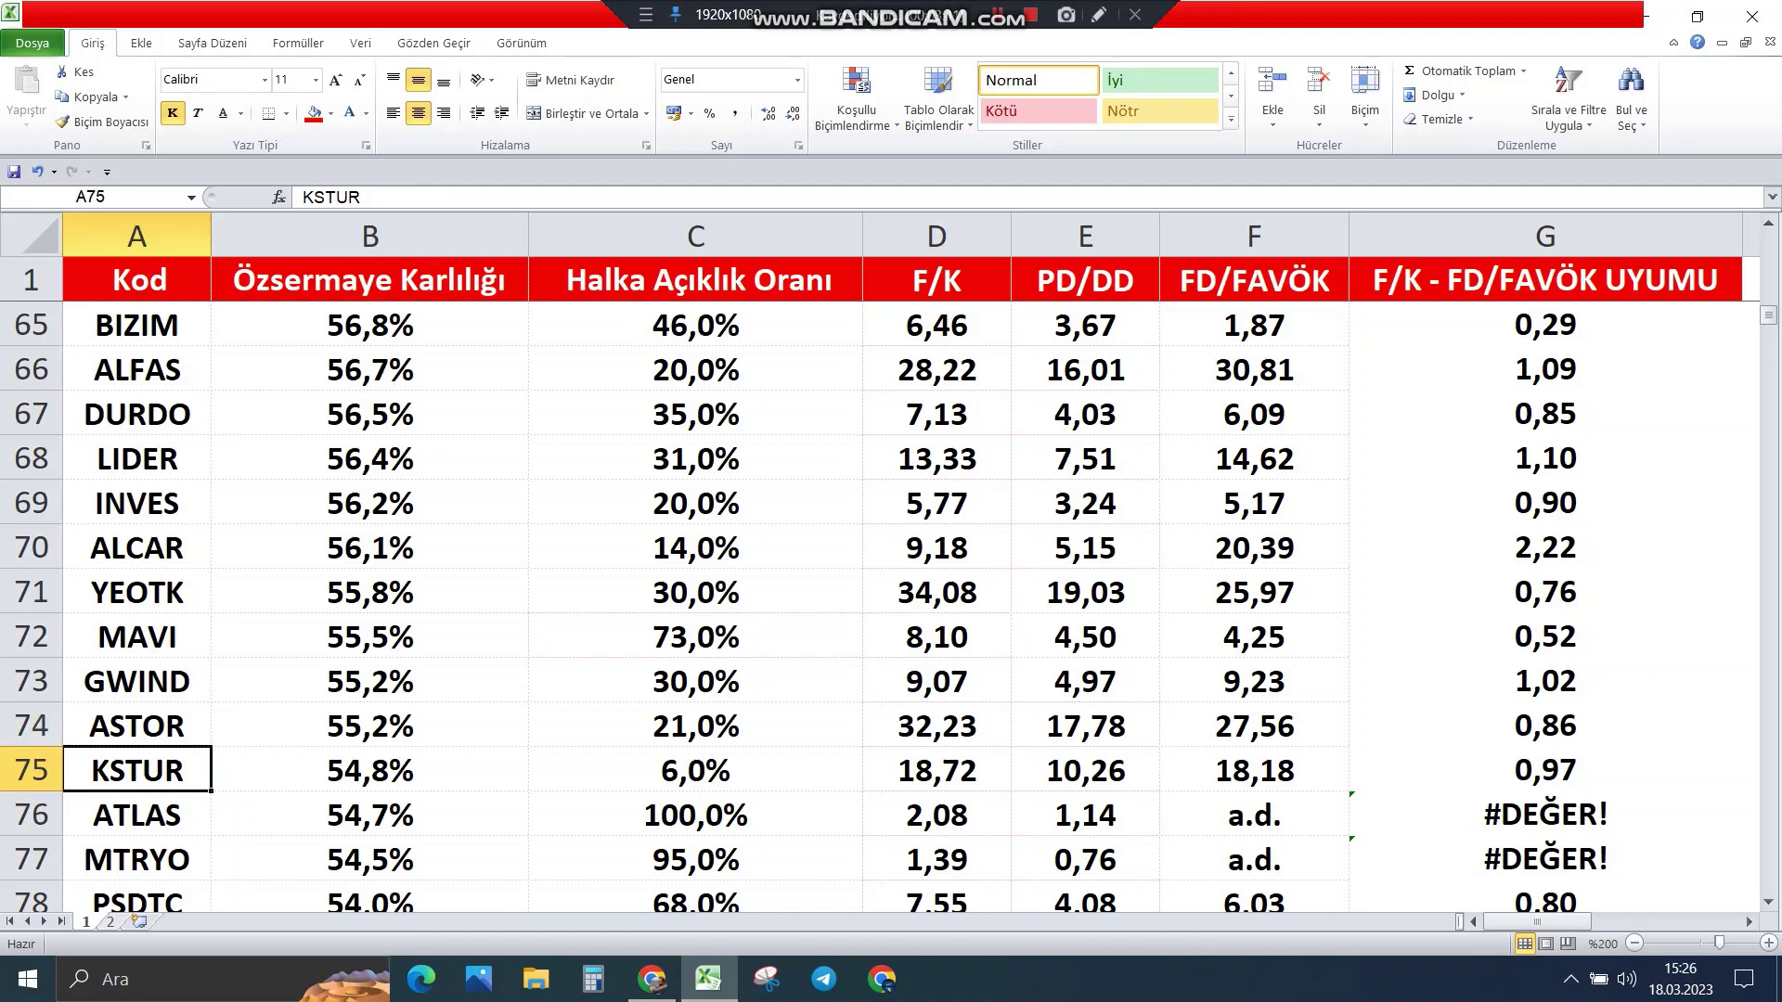
pyautogui.moveTo(30, 770); pyautogui.dragTo(37, 685)
pyautogui.rightClick(8, 637)
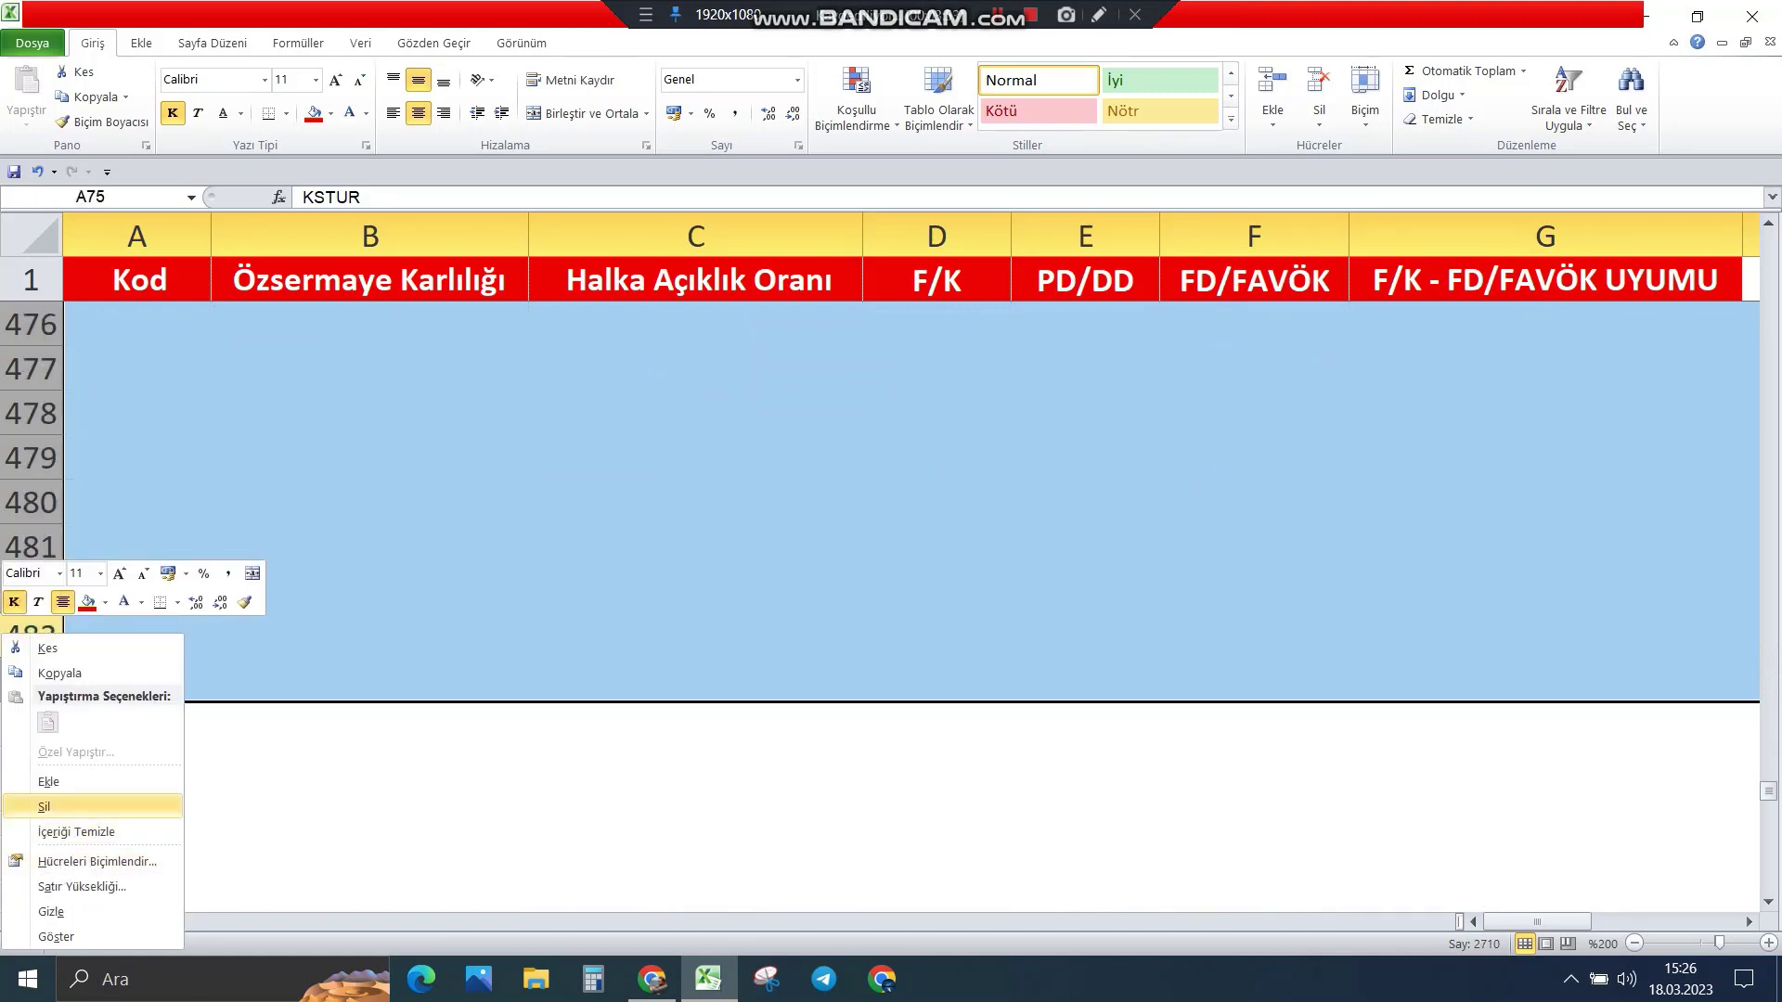
pyautogui.click(46, 806)
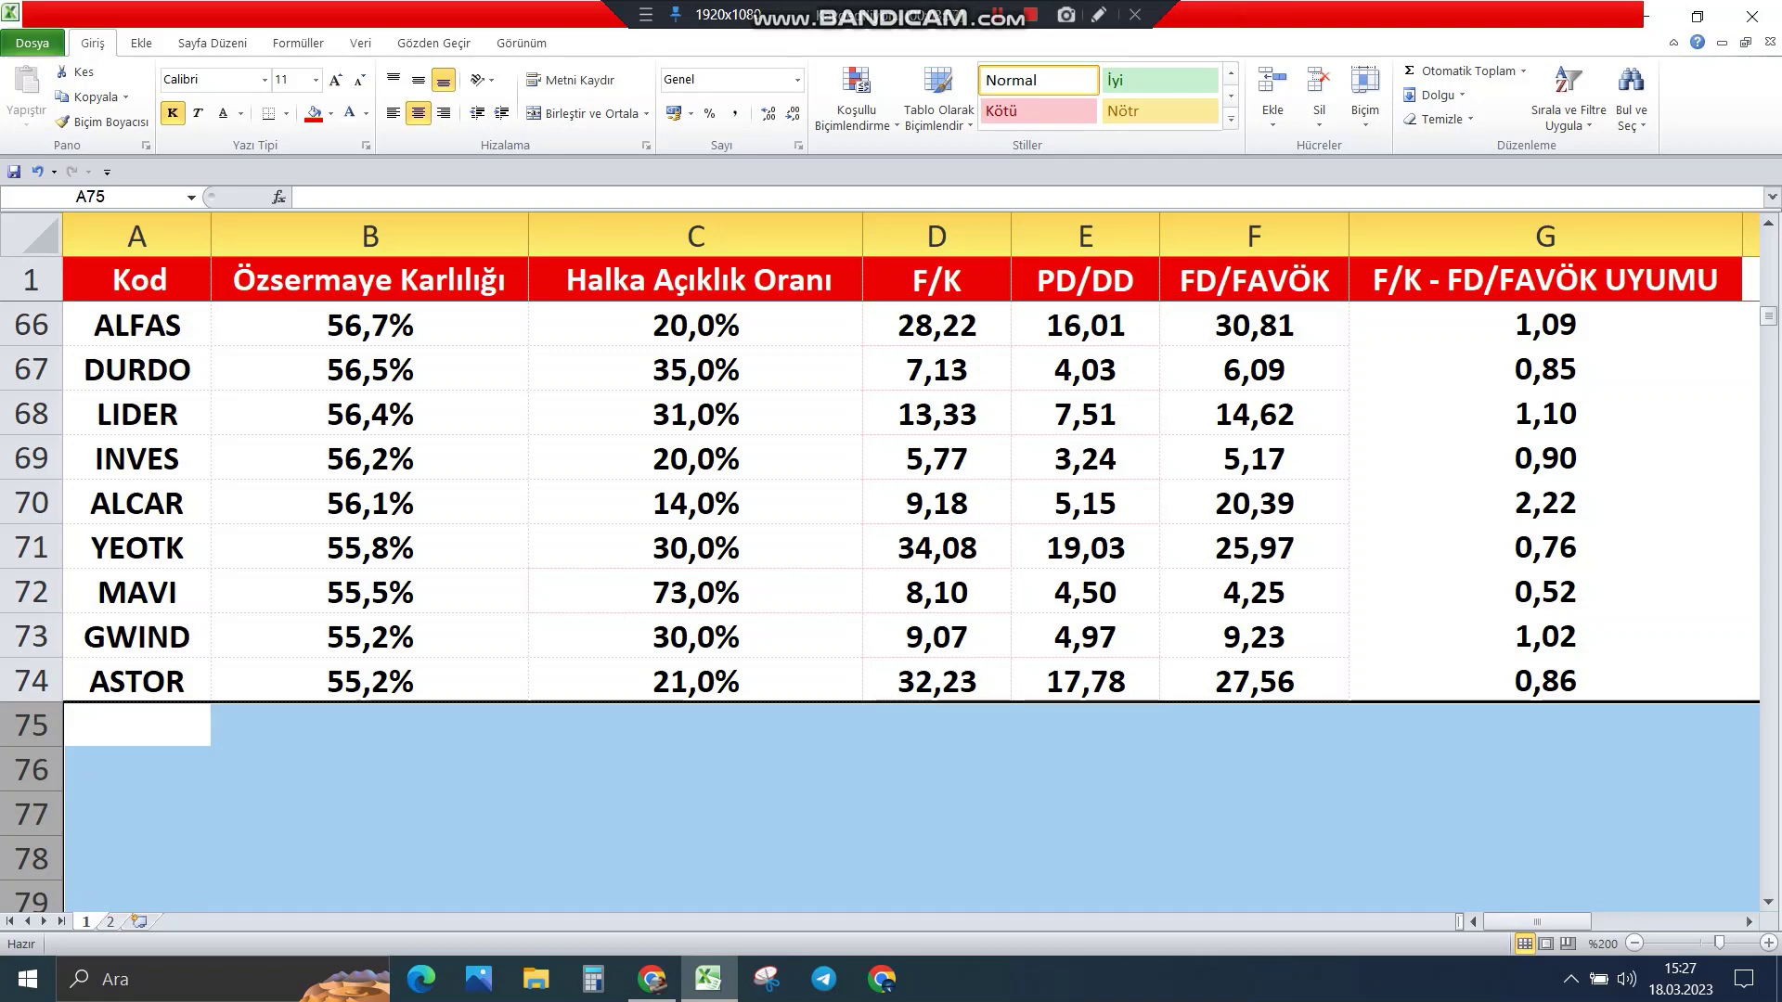
pyautogui.scroll(1, 880, 556)
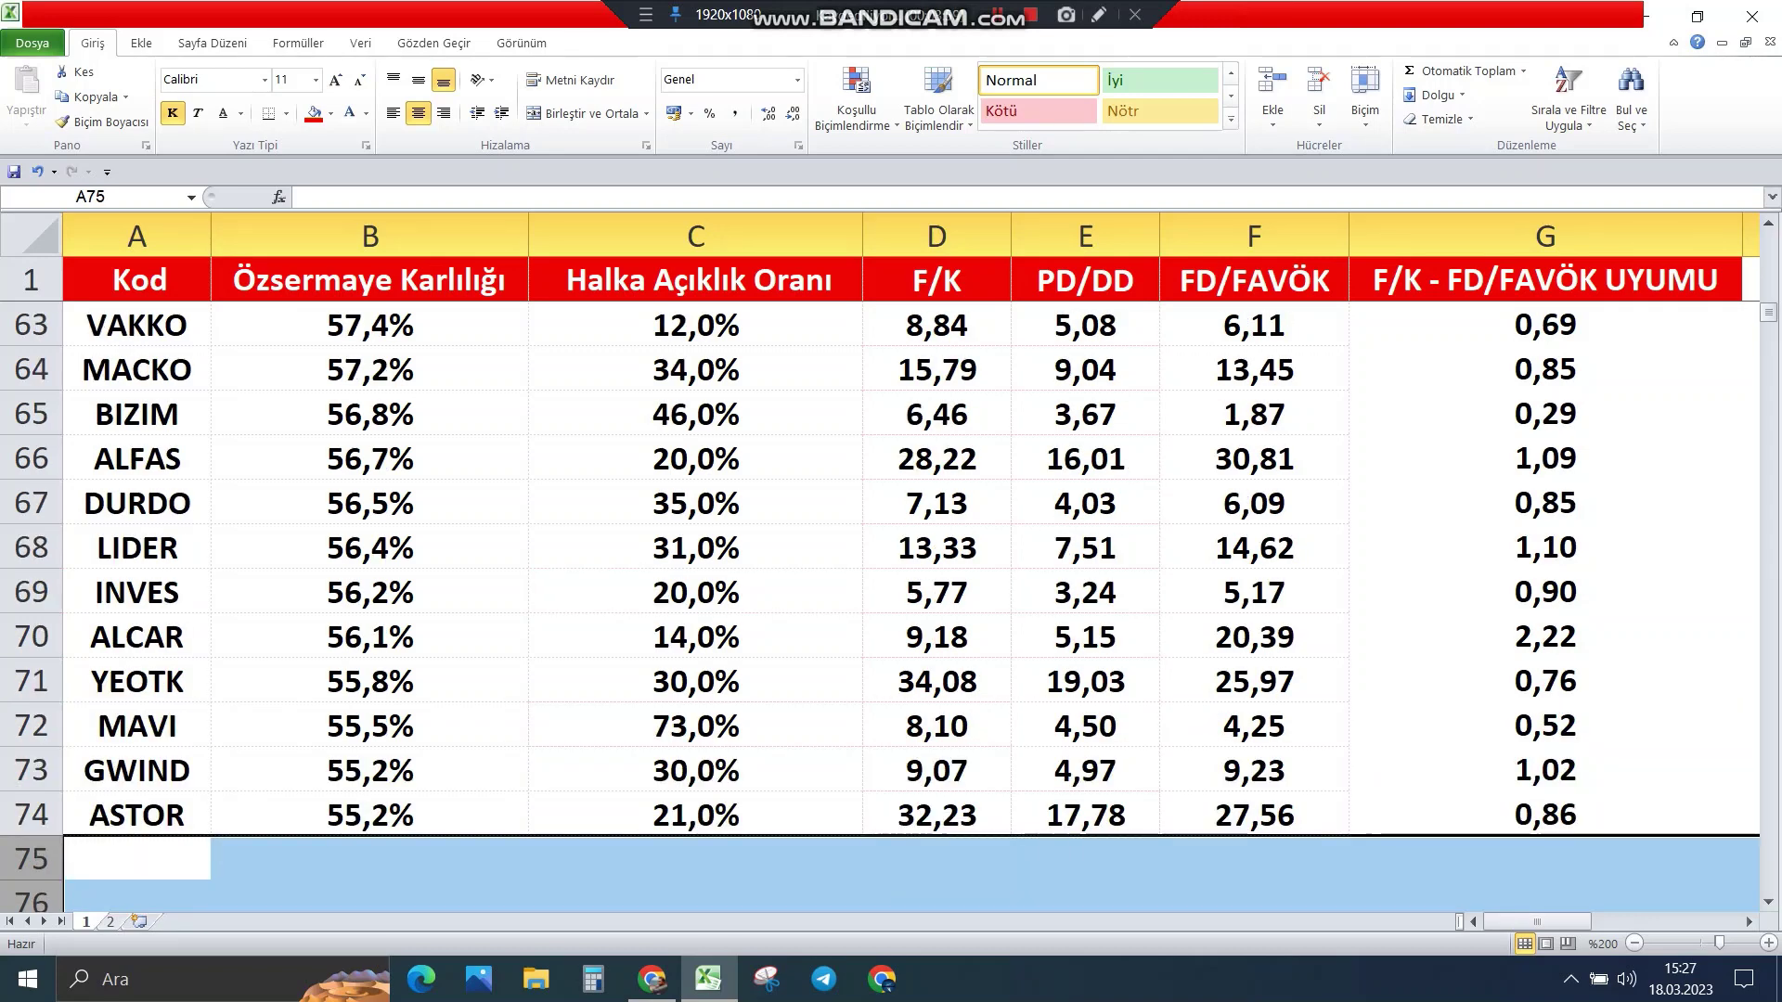
pyautogui.click(370, 681)
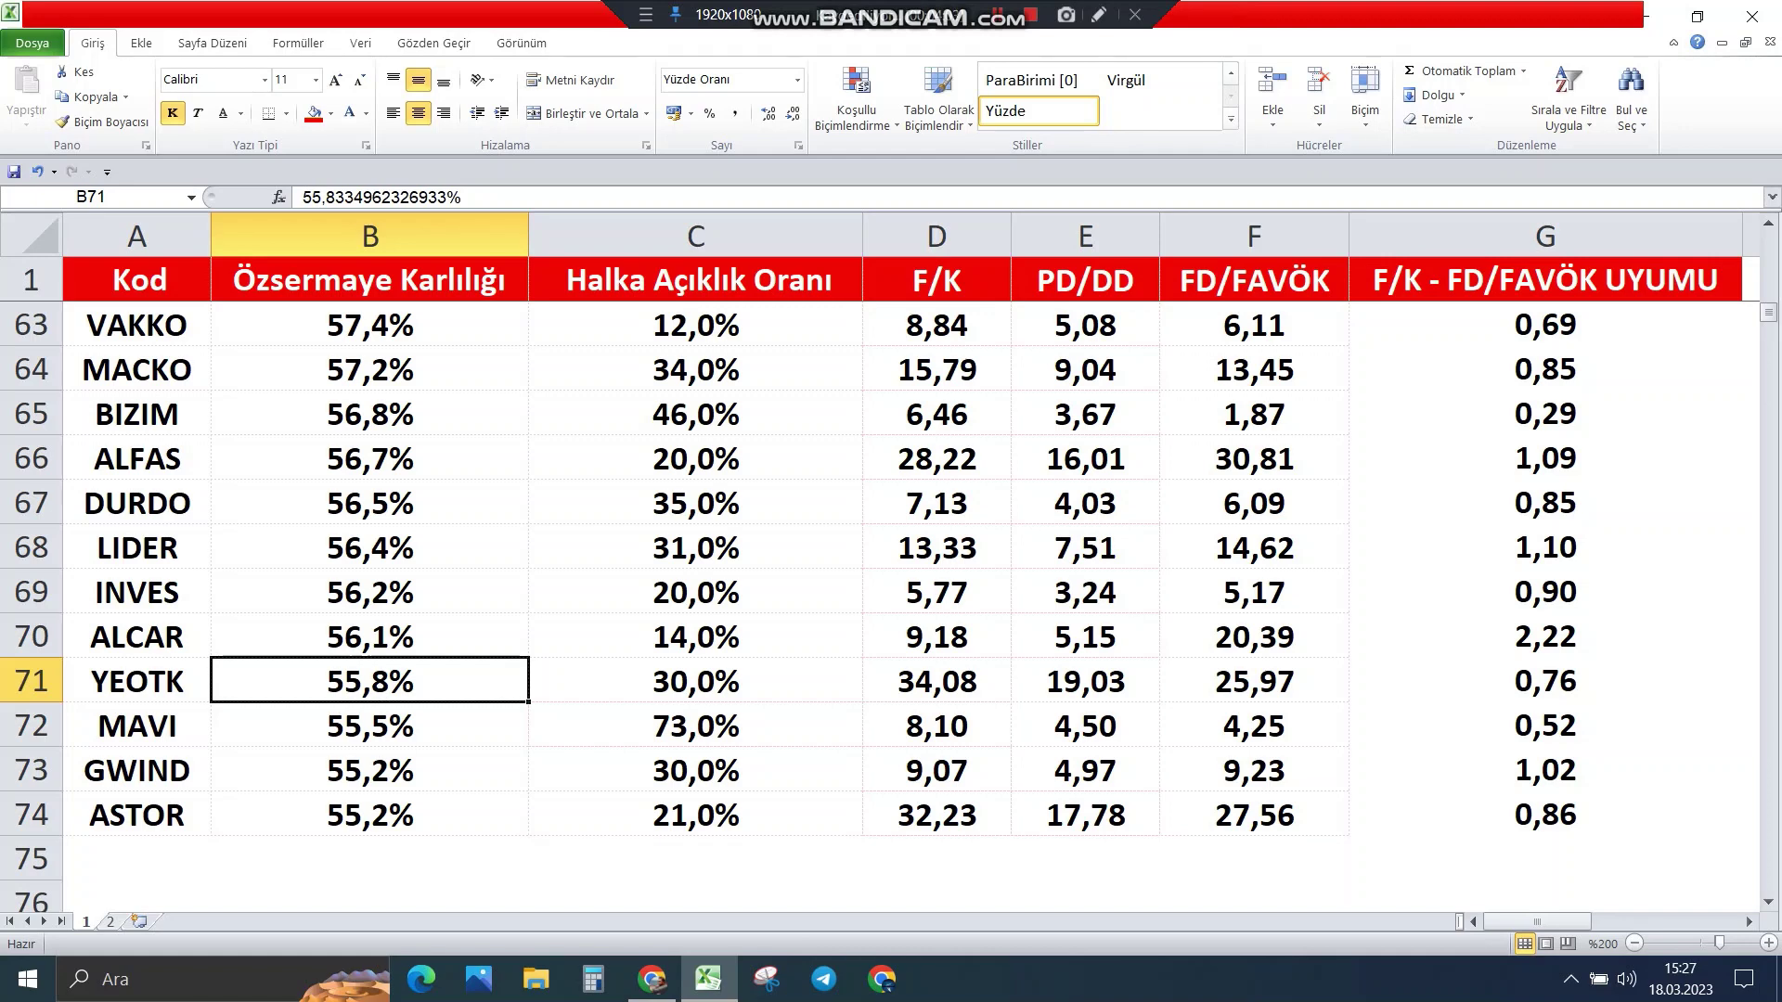
# Step: Sort the remaining stocks by Halka Açıklık Oranı in descending order
pyautogui.click(637, 280)
pyautogui.rightClick(637, 282)
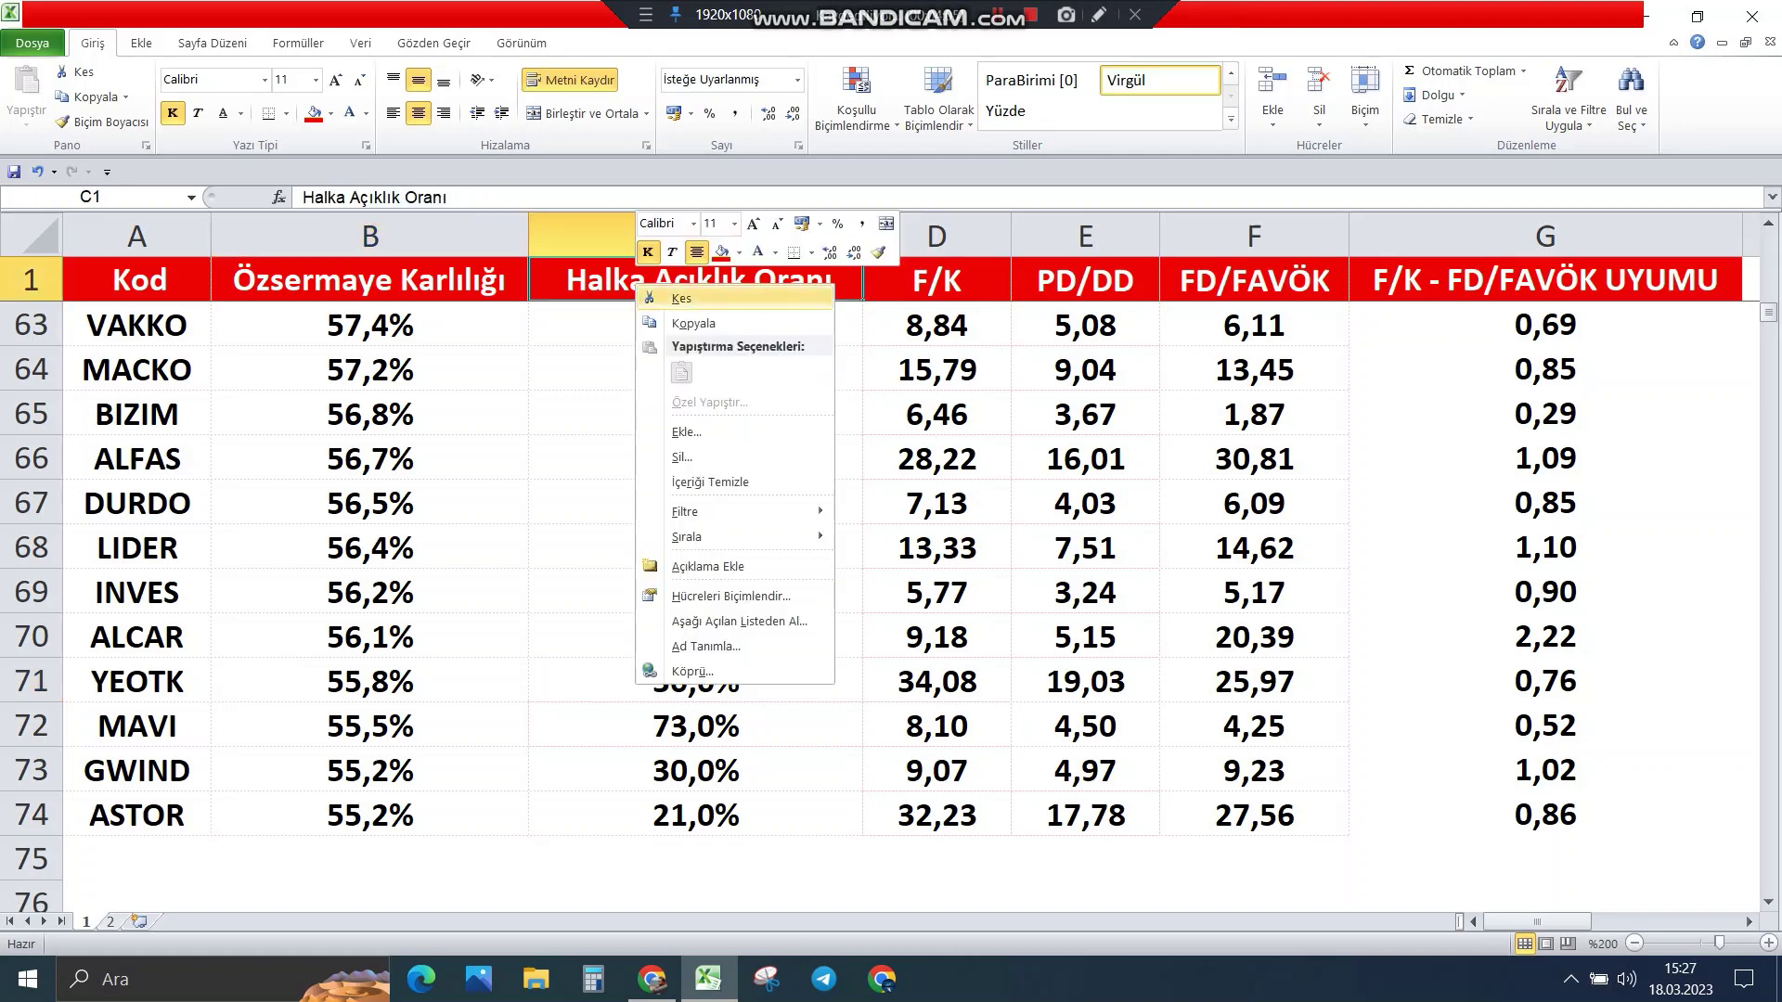
pyautogui.moveTo(733, 536)
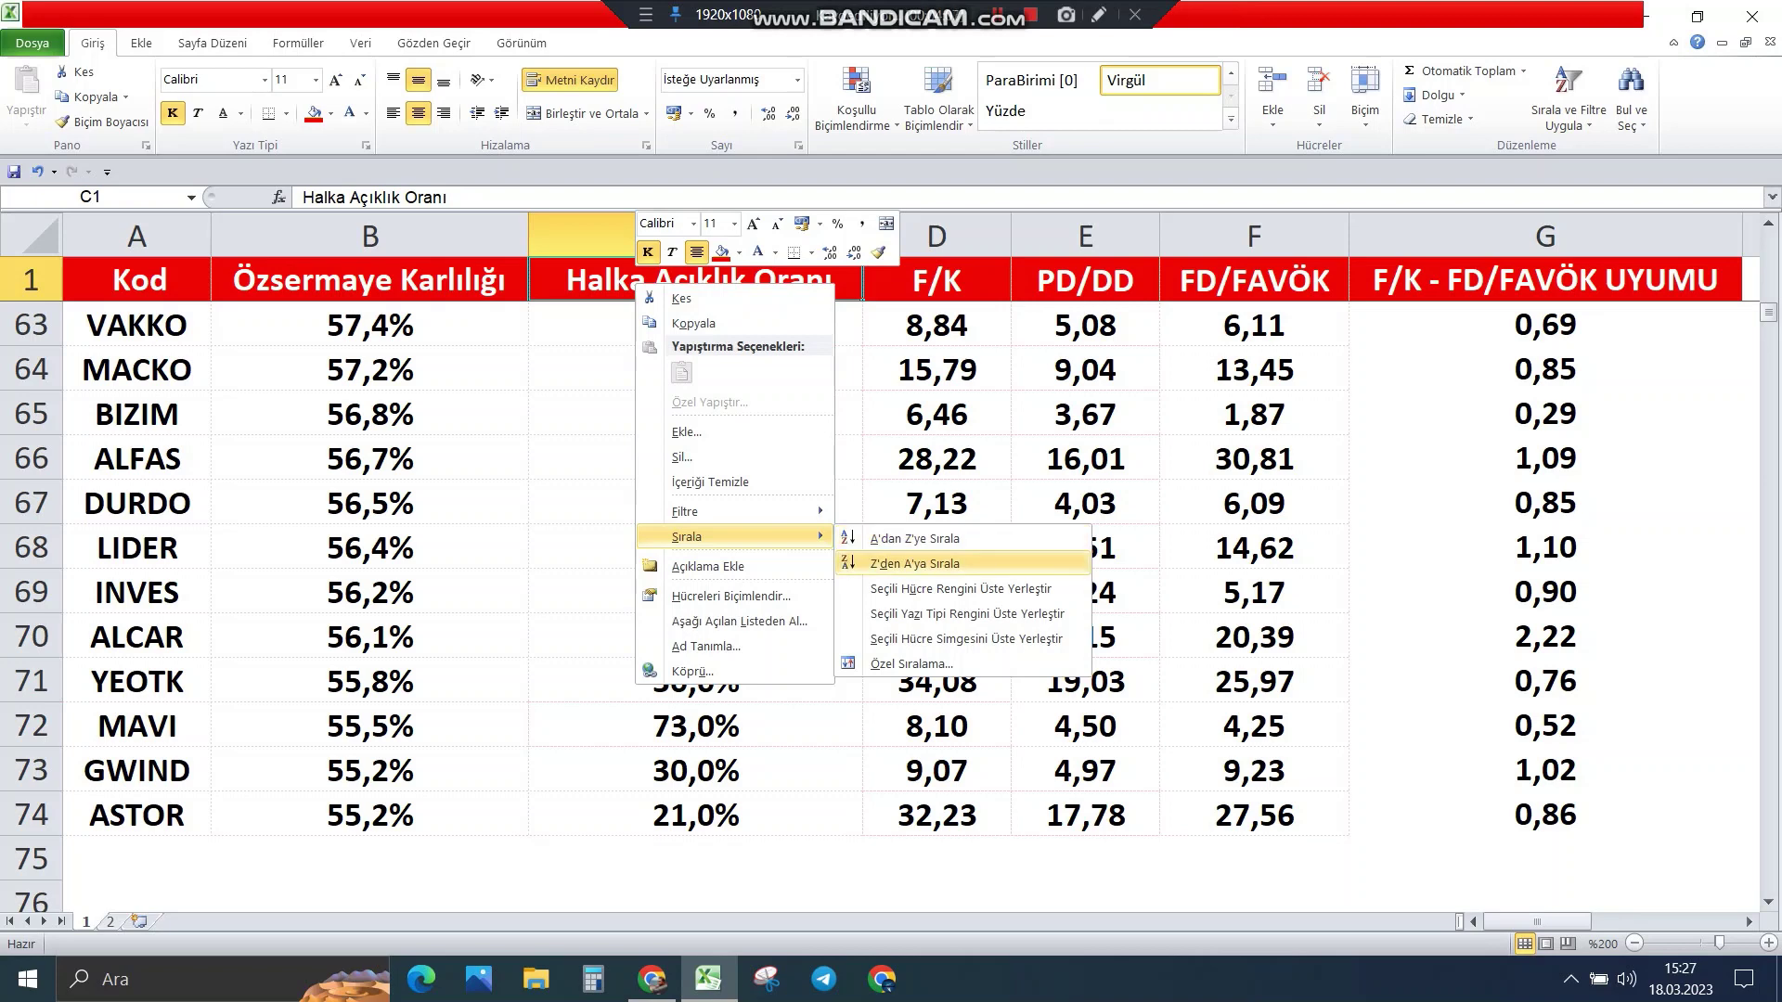
pyautogui.click(928, 563)
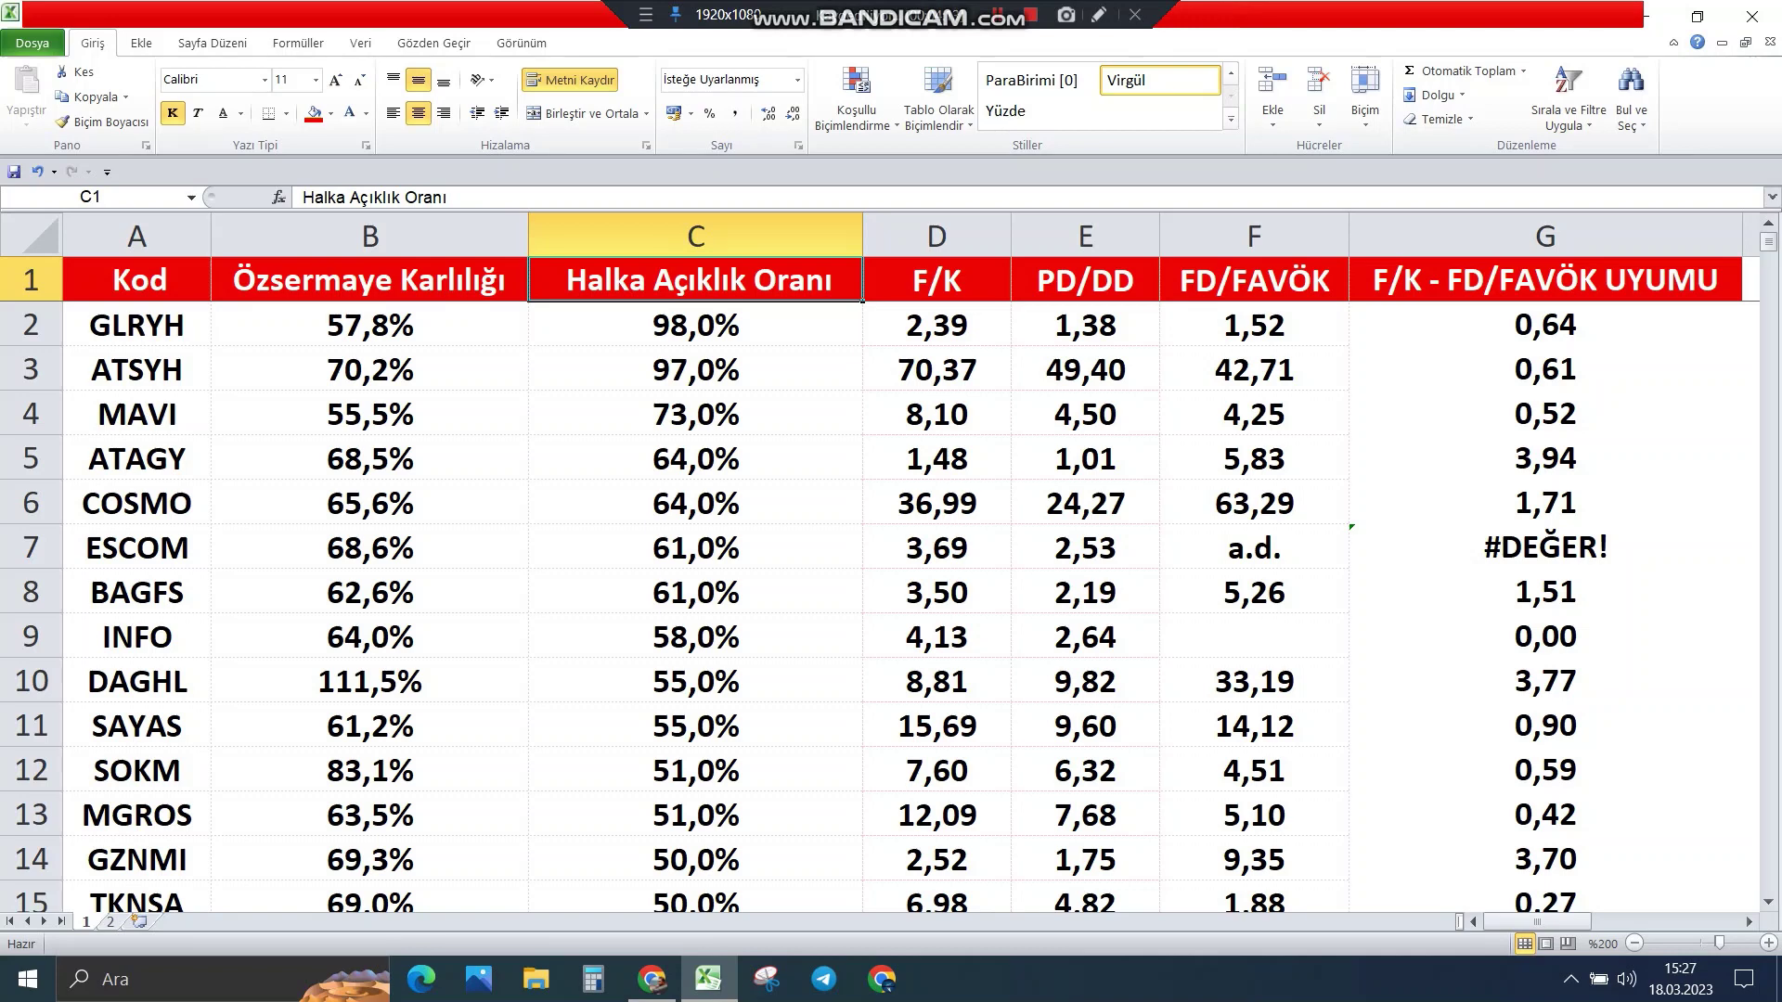
# Step: Delete rows 2 to 8, GLRYH through BAGFS, the stocks with a Halka Açıklık Oranı above 60%
pyautogui.click(695, 325)
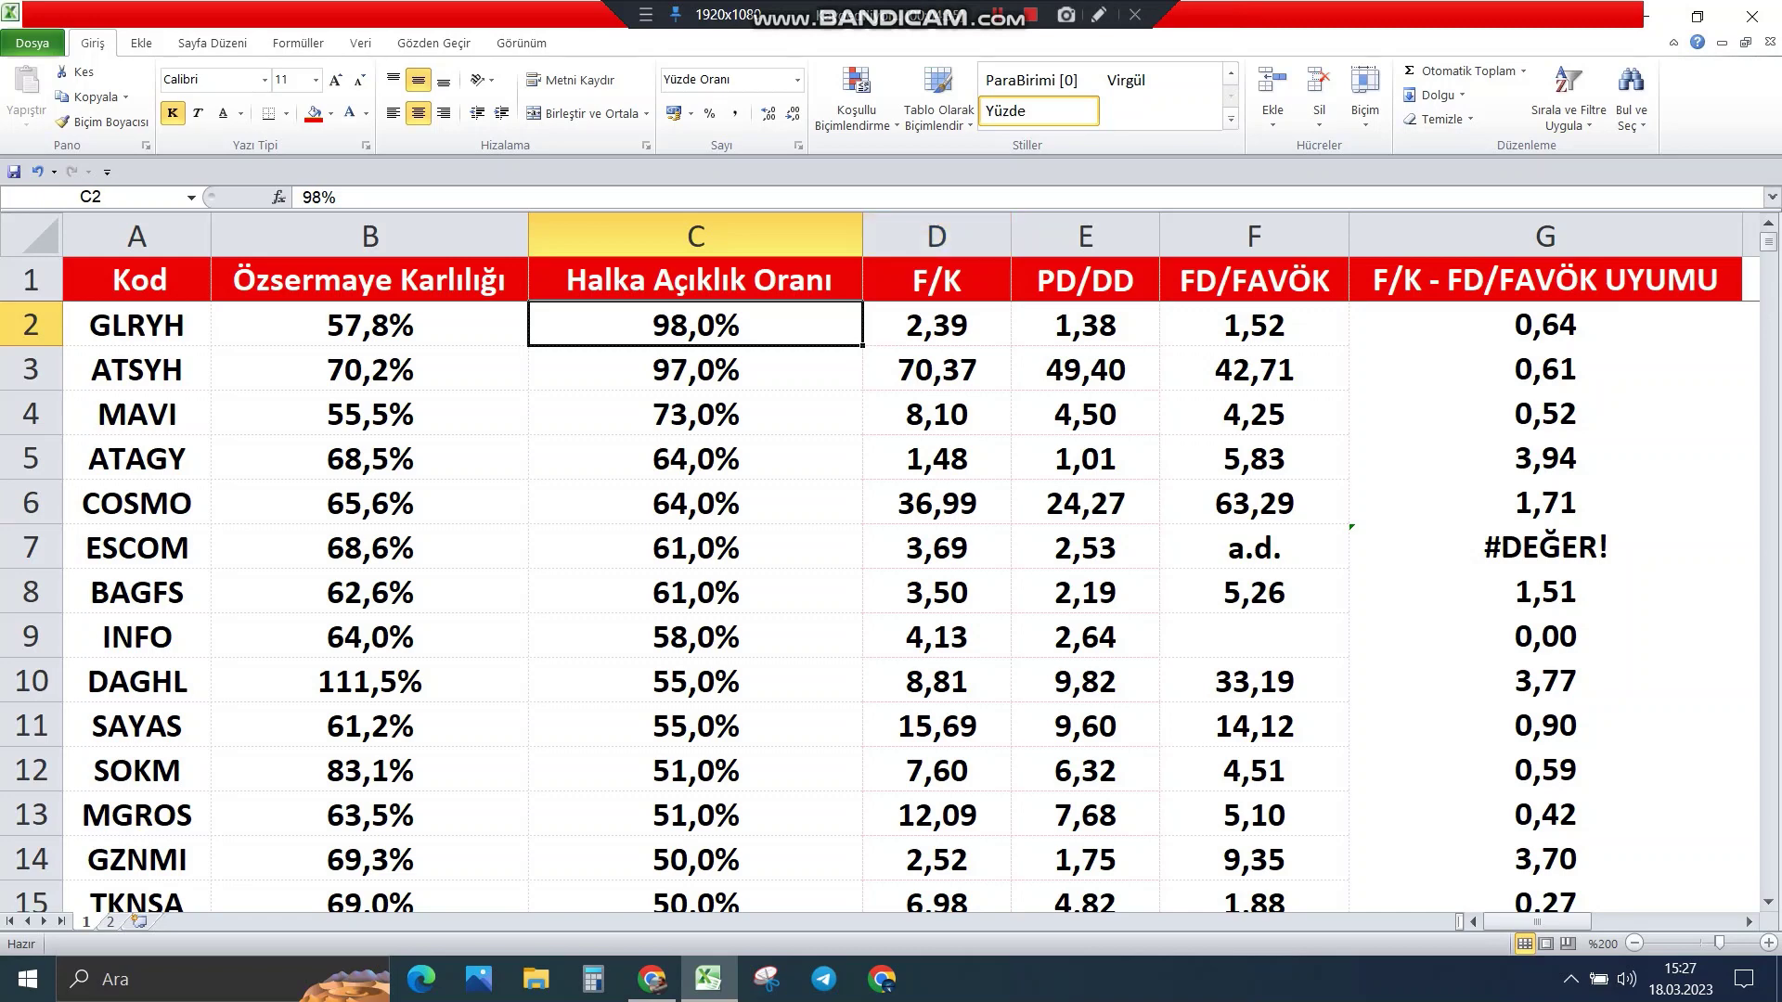
pyautogui.click(137, 371)
pyautogui.click(696, 371)
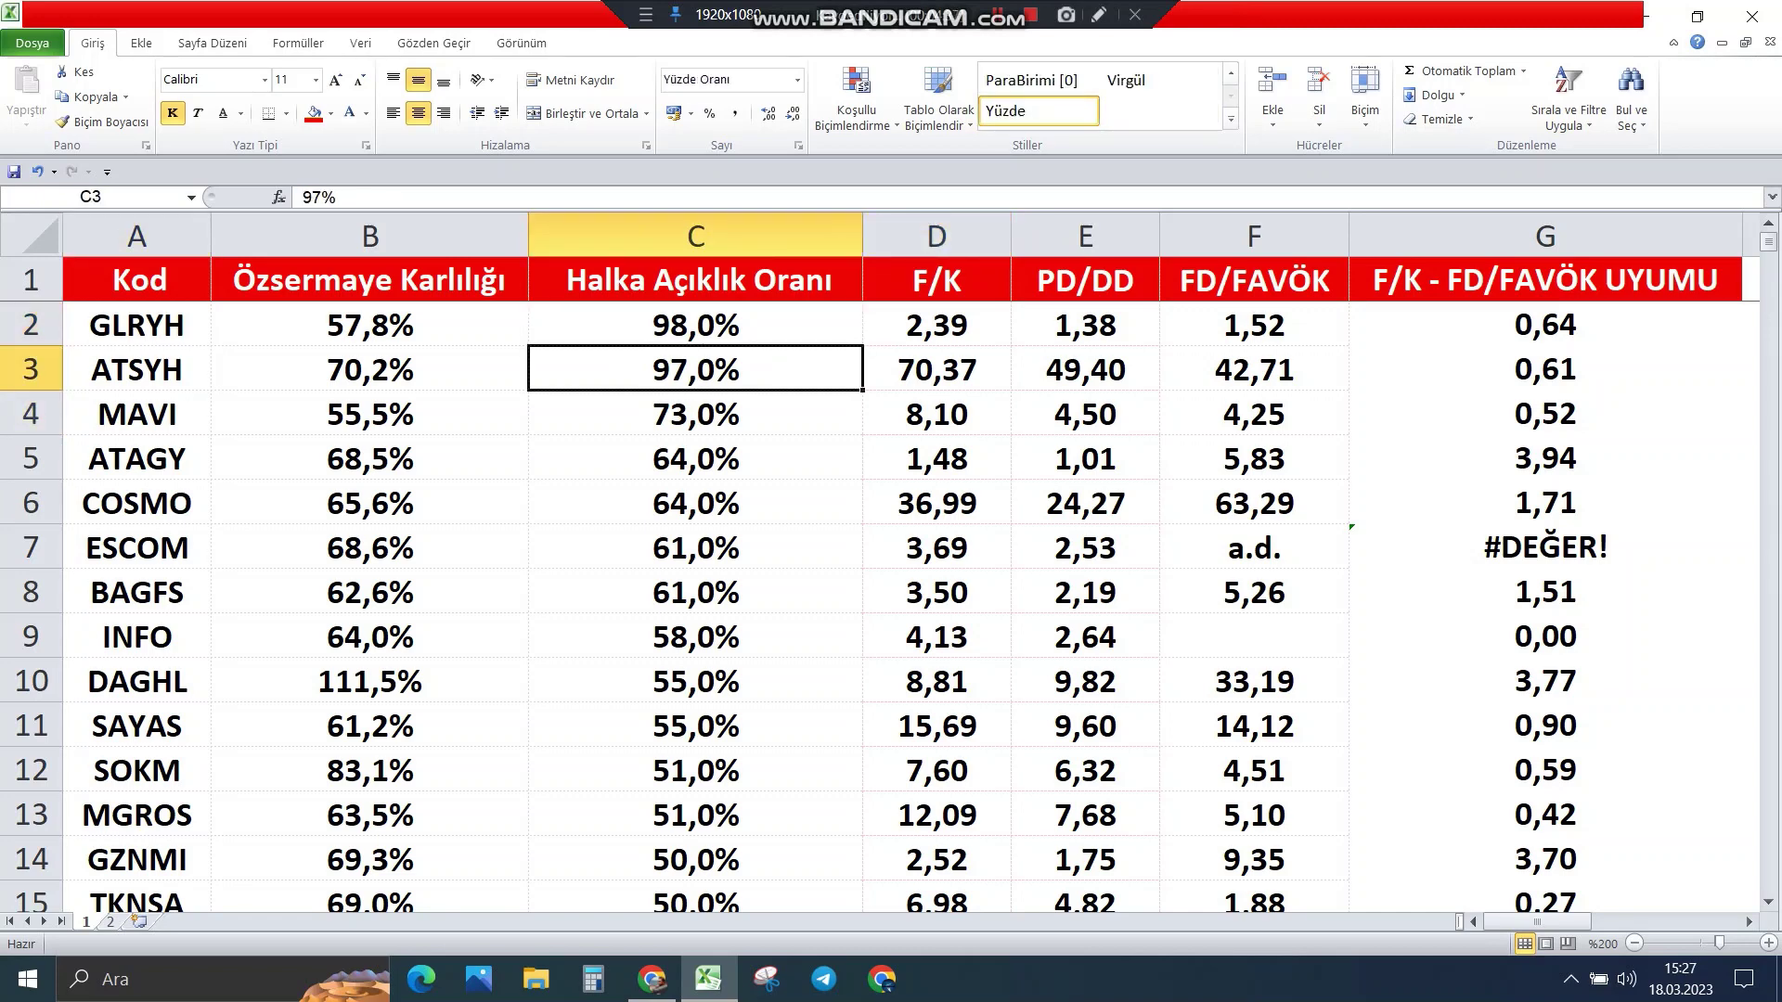
pyautogui.click(697, 460)
pyautogui.click(696, 415)
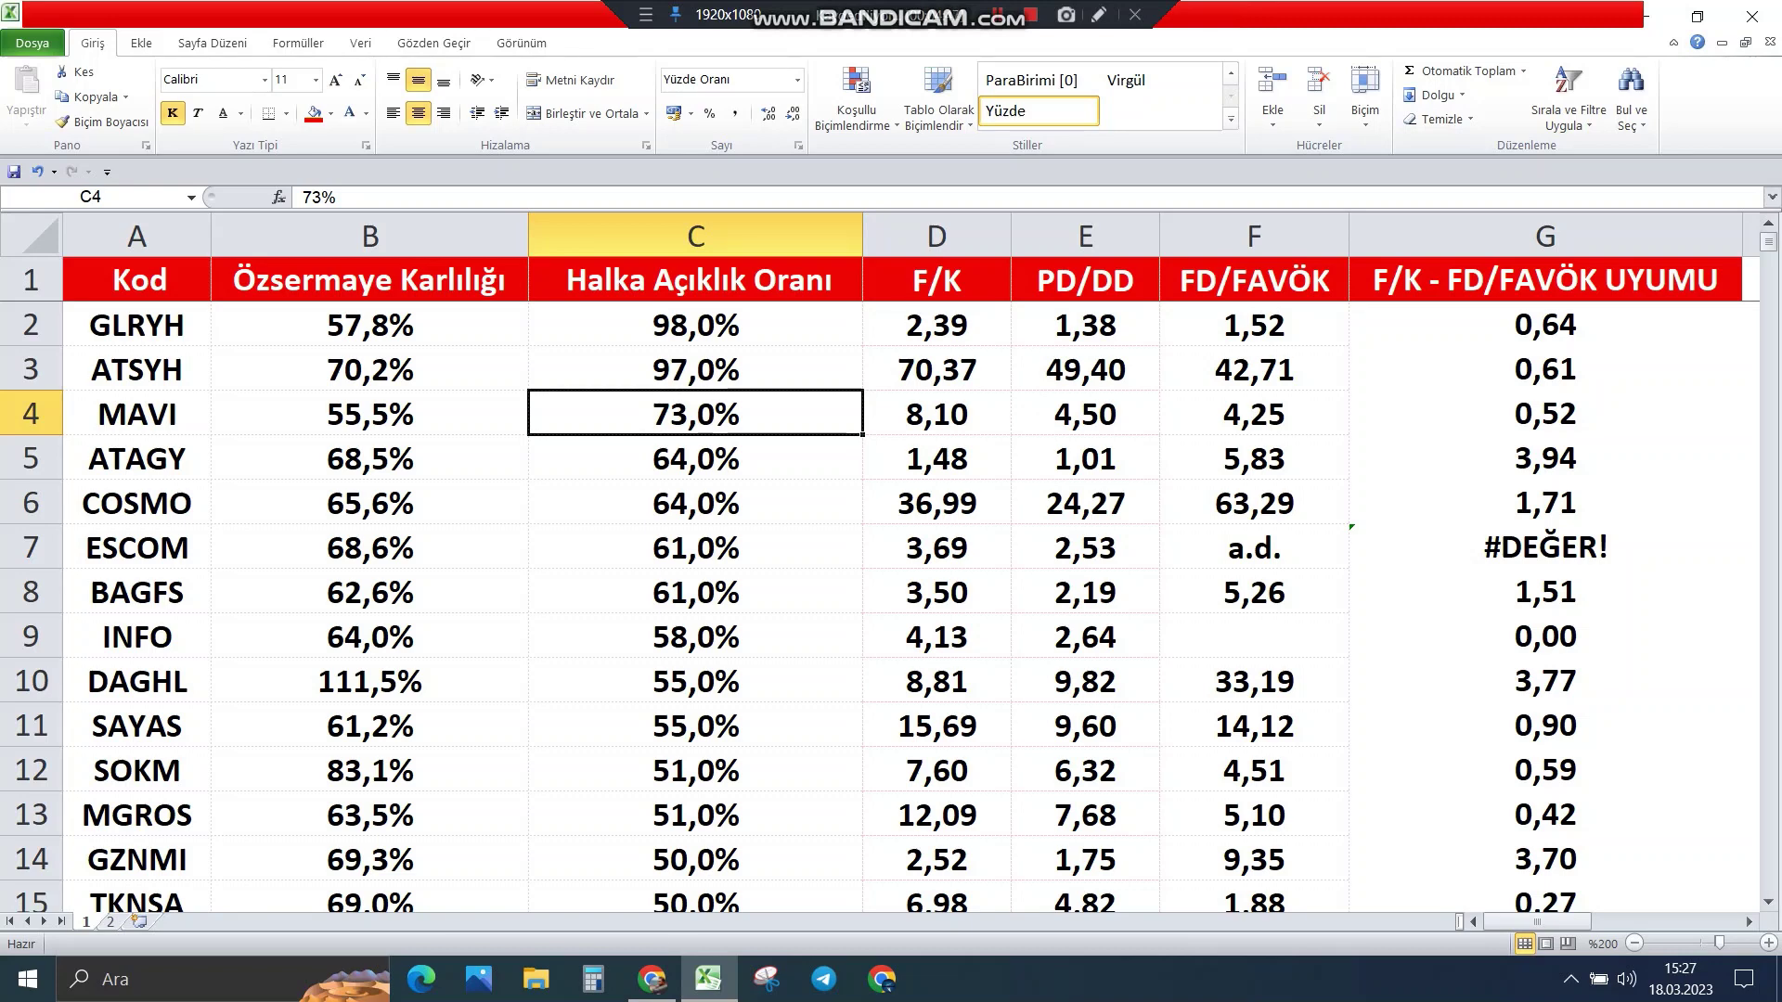
pyautogui.click(696, 592)
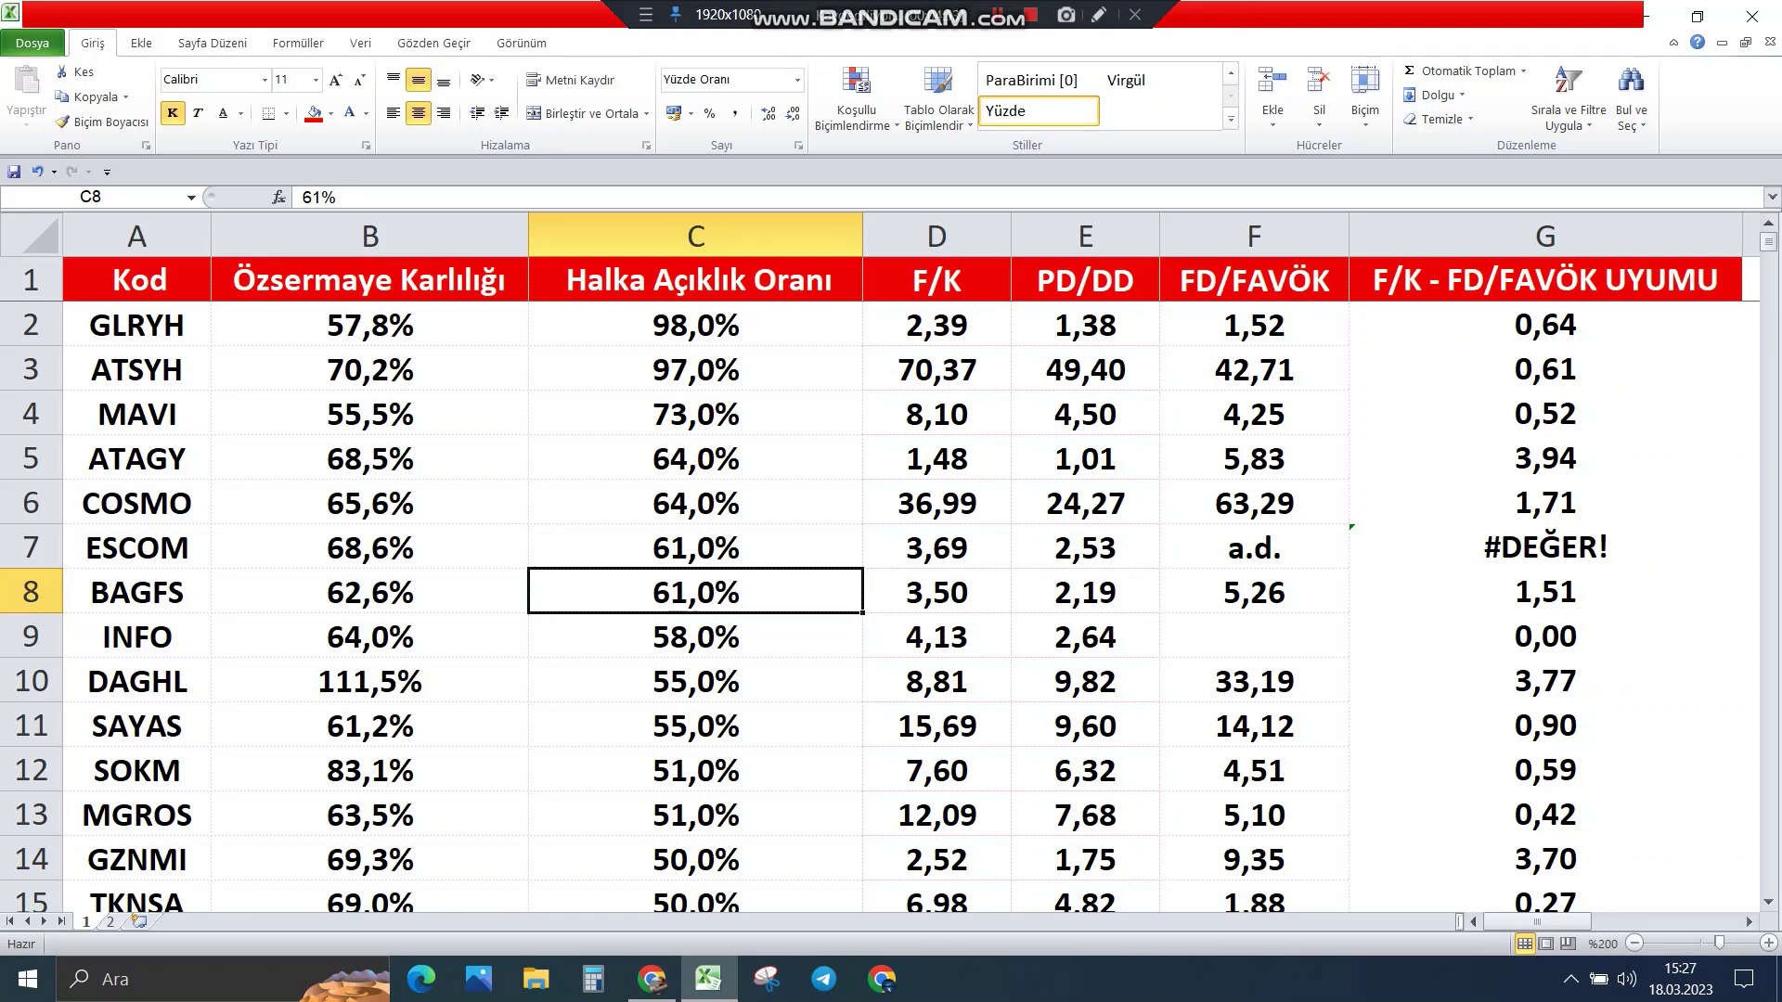
pyautogui.moveTo(30, 325); pyautogui.dragTo(31, 594)
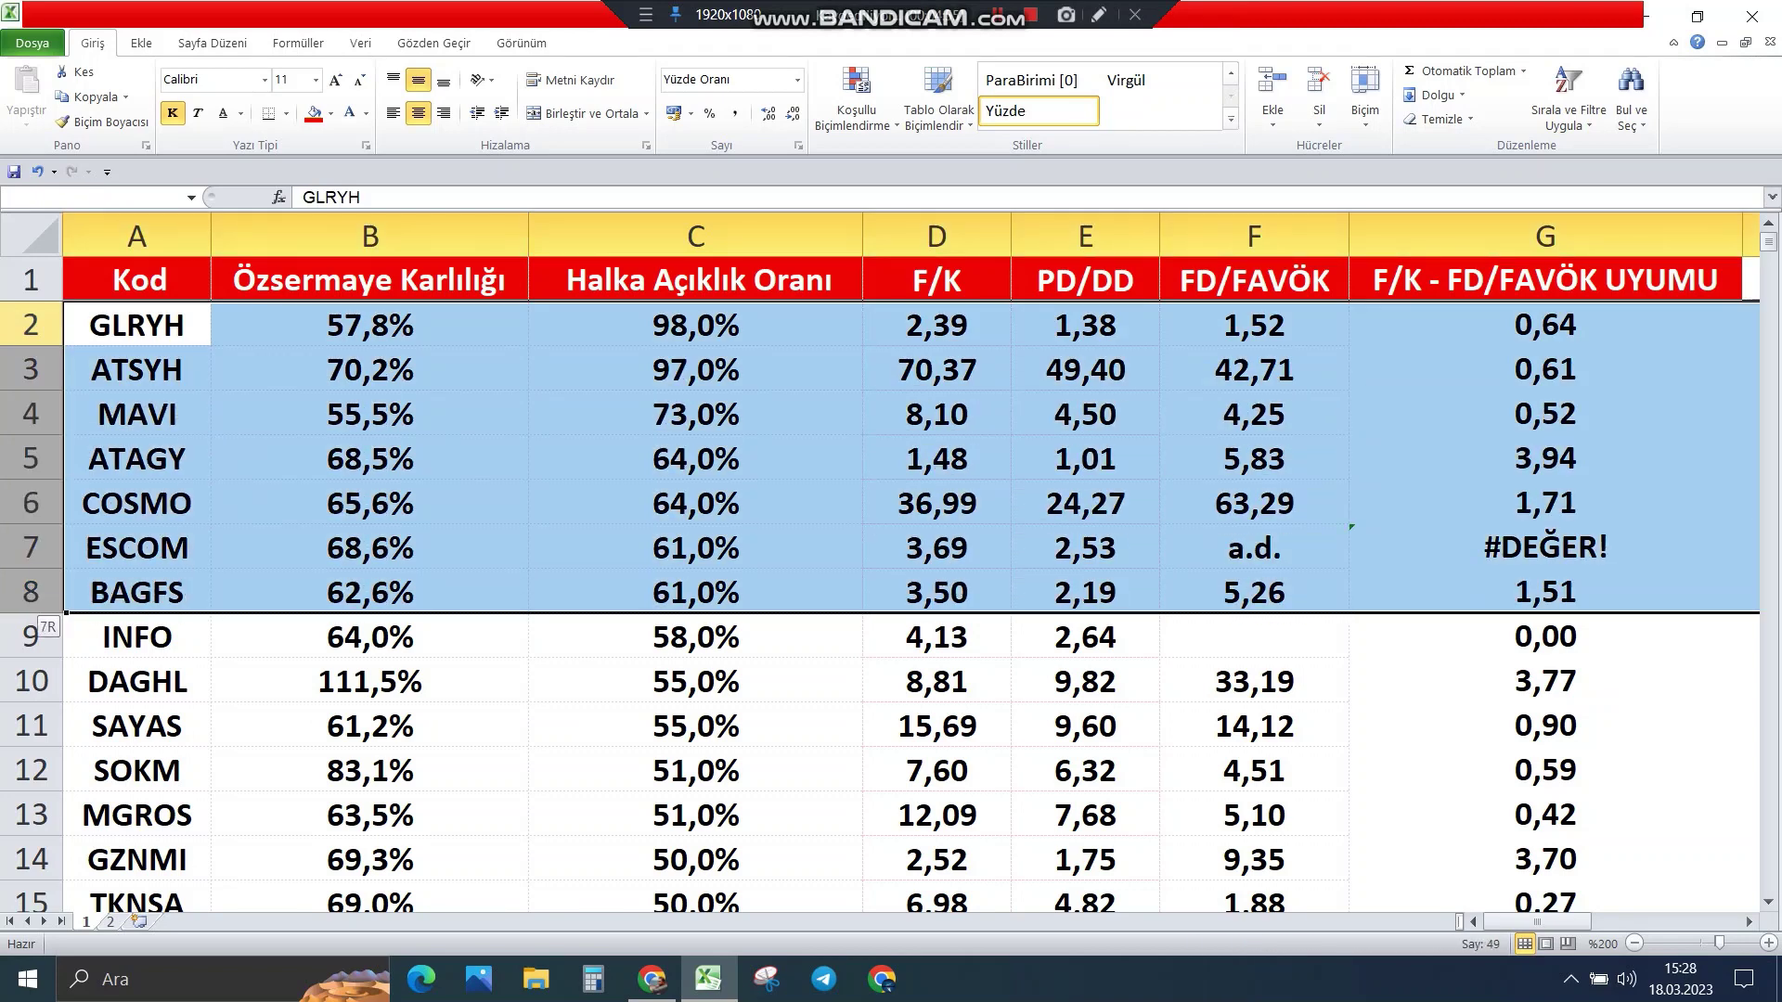
pyautogui.rightClick(28, 458)
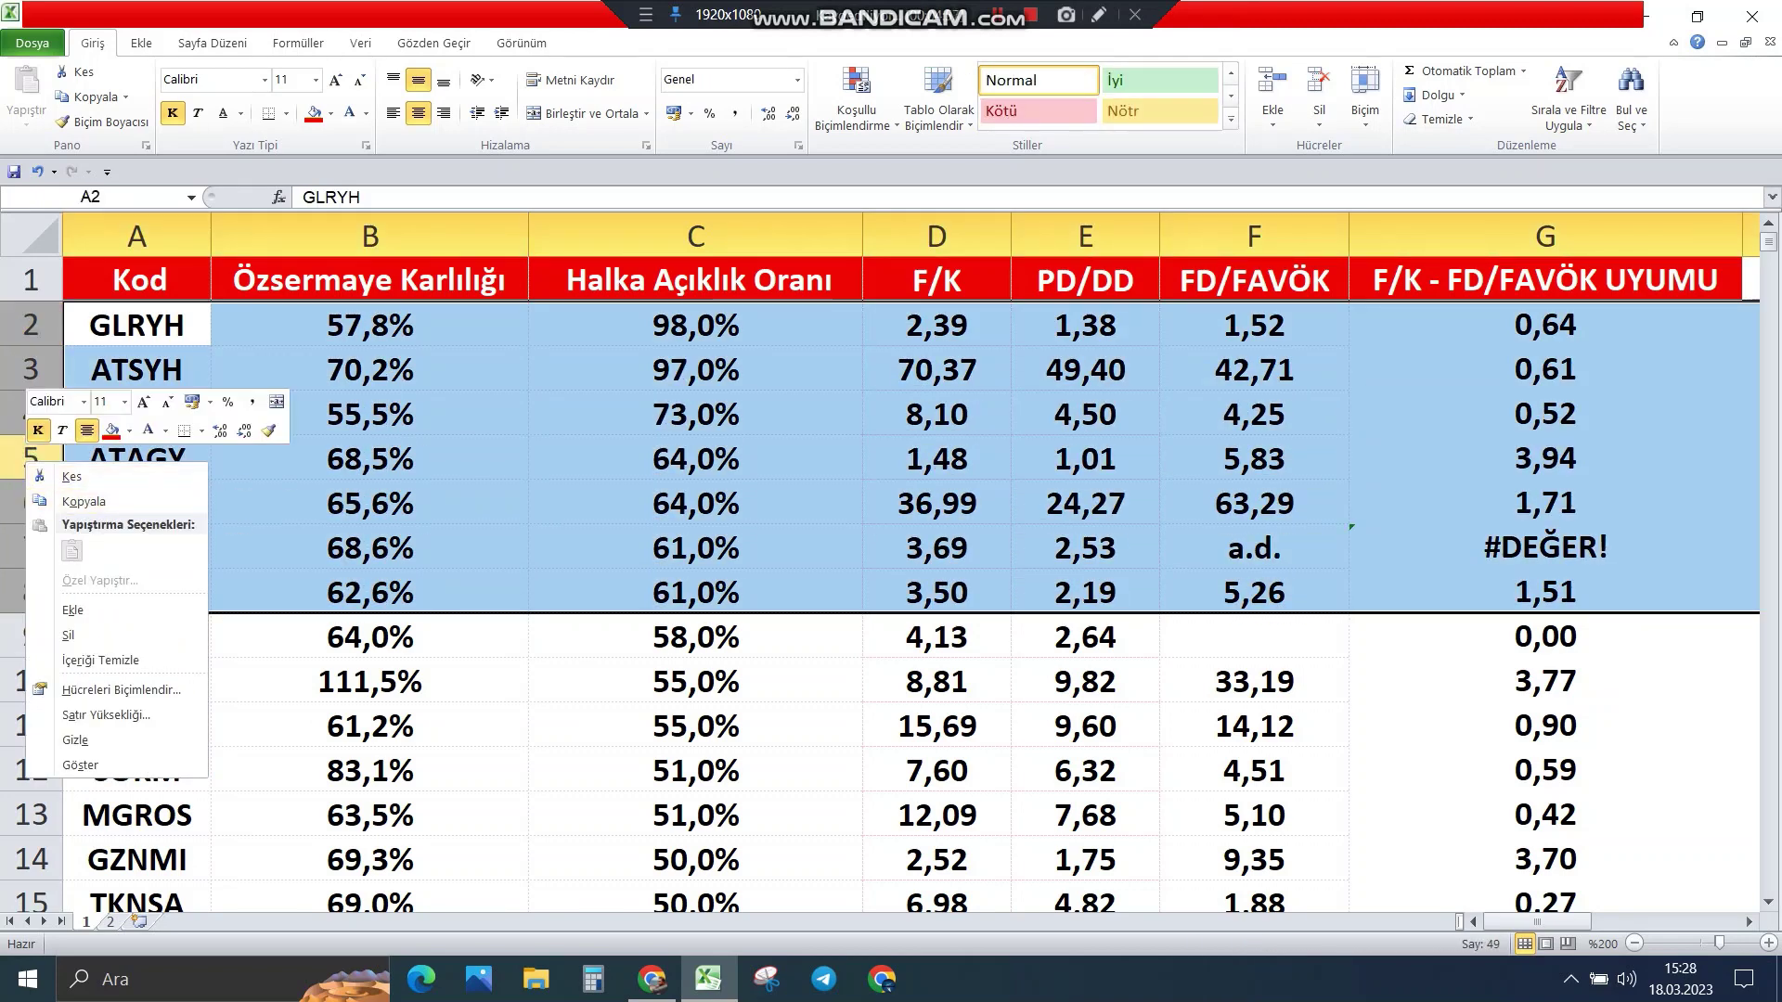
pyautogui.click(69, 635)
pyautogui.click(696, 503)
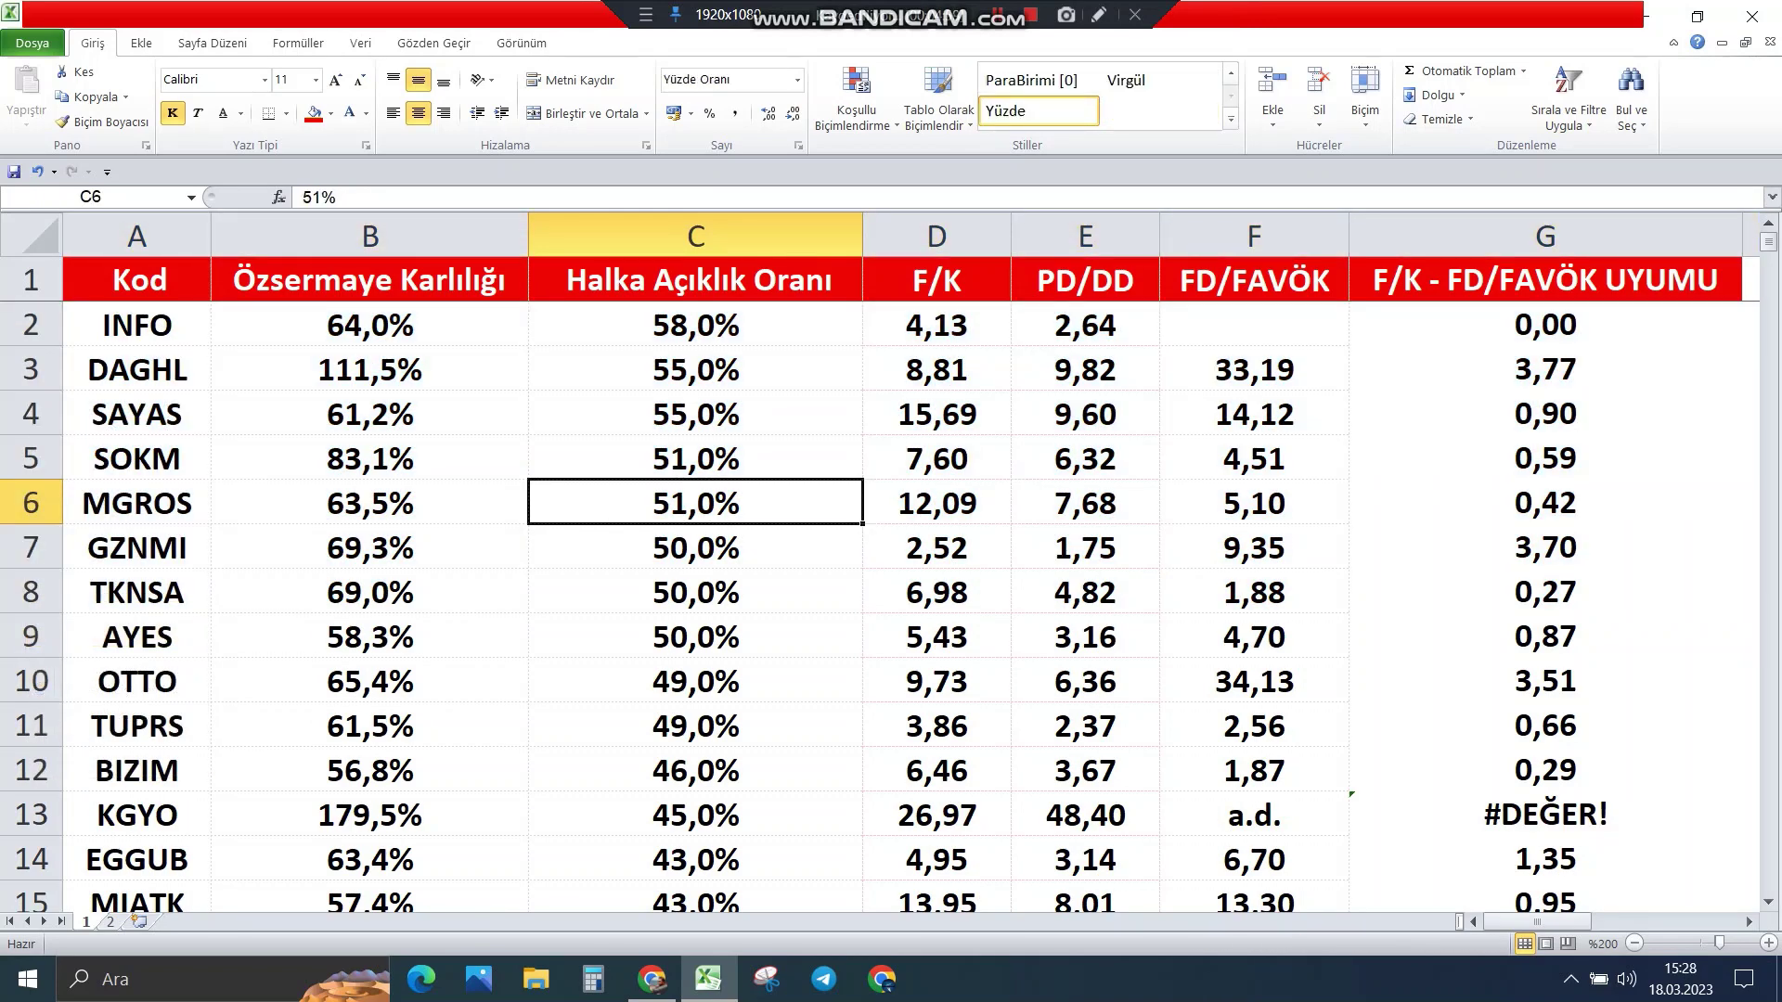
# Step: Sort the stock table by Halka Açıklık Oranı in ascending order and select its first value
pyautogui.click(696, 280)
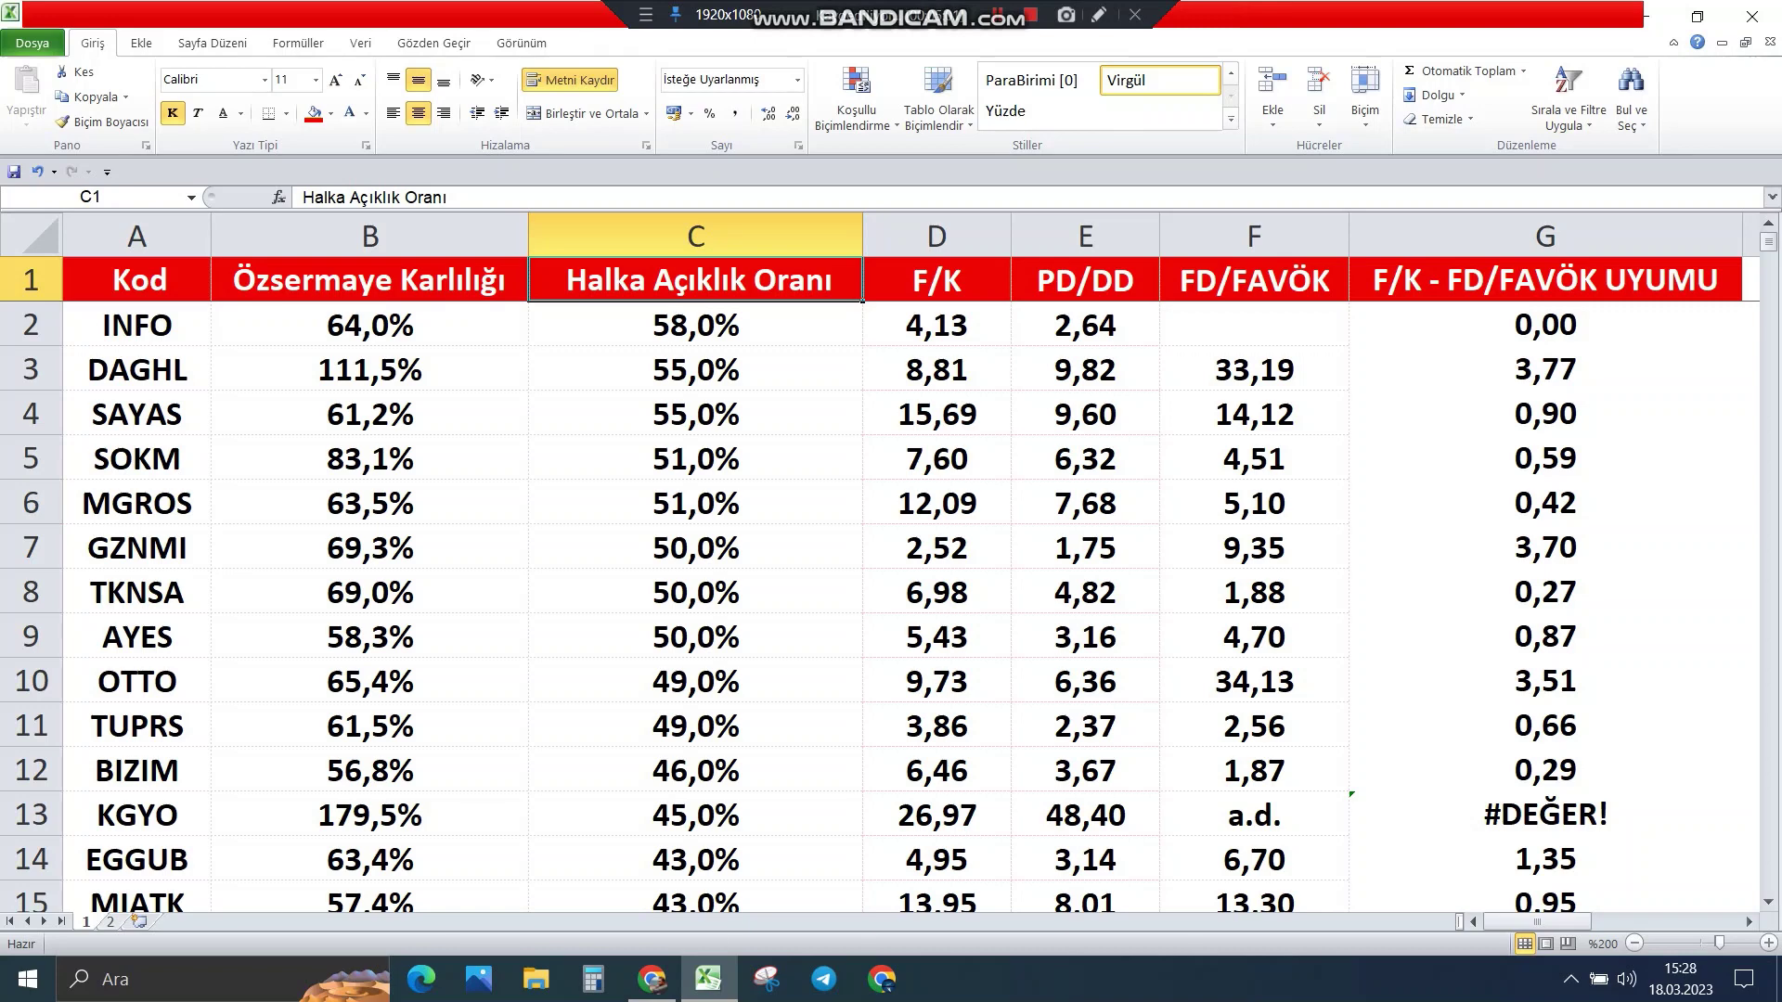
pyautogui.rightClick(677, 286)
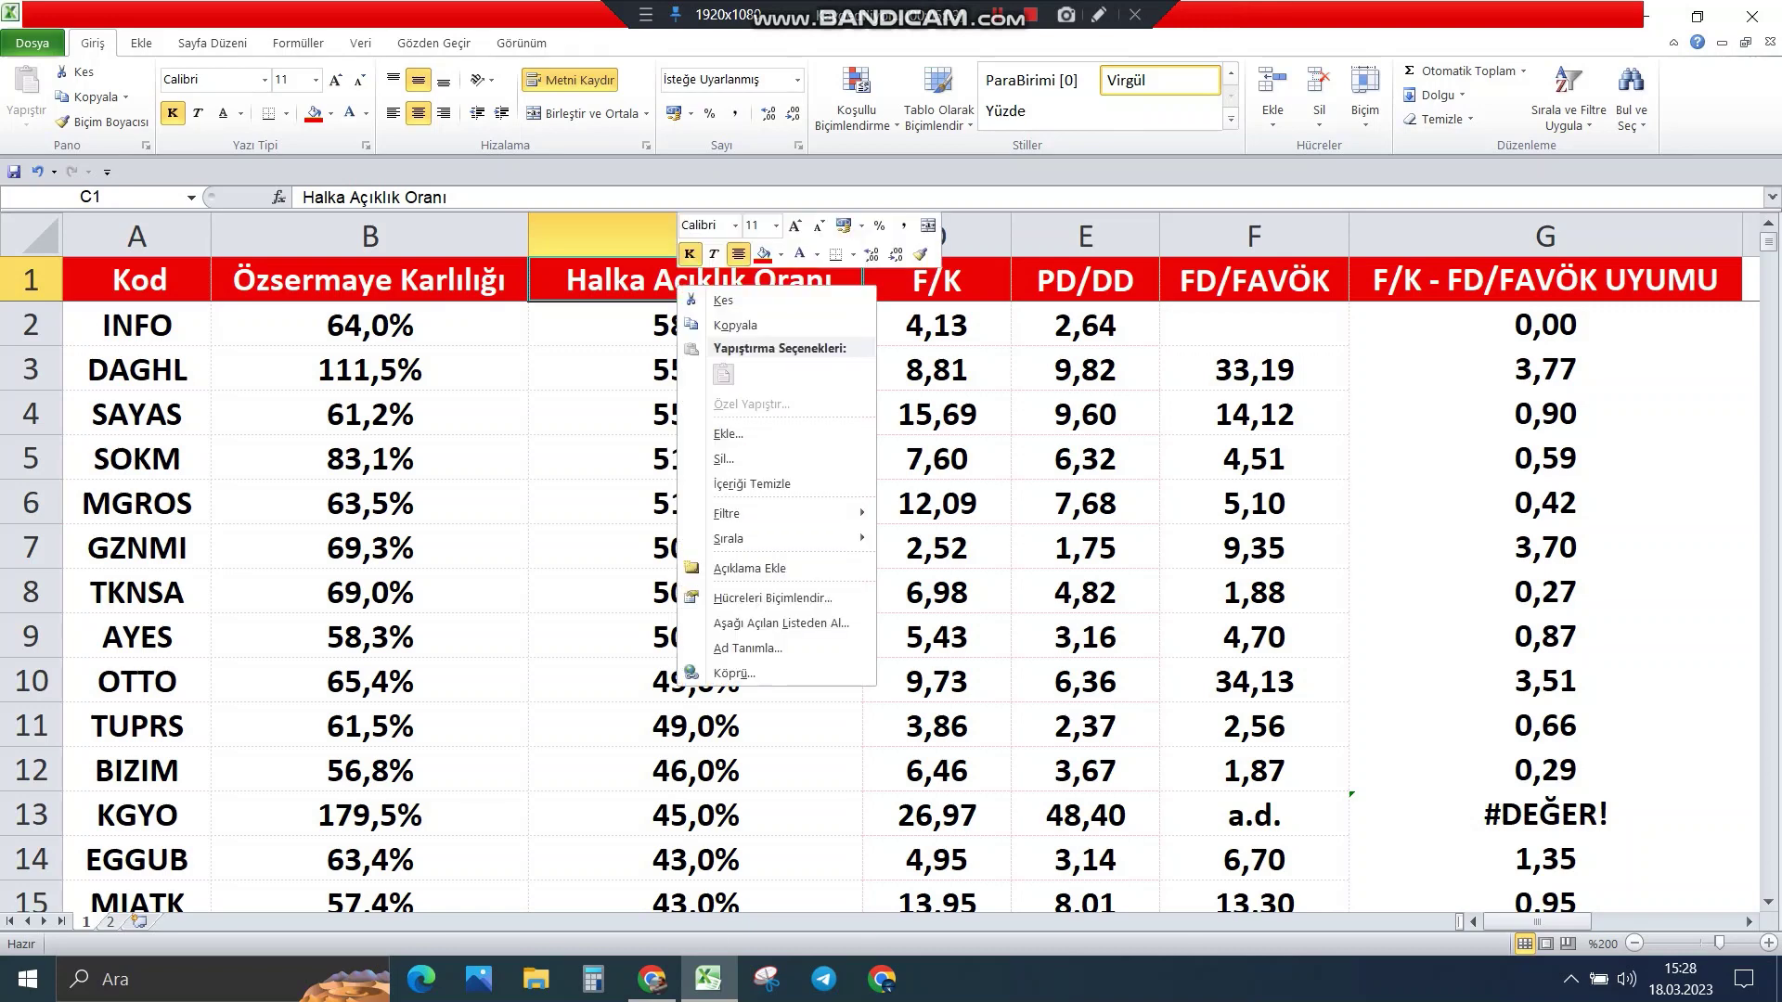
pyautogui.moveTo(729, 538)
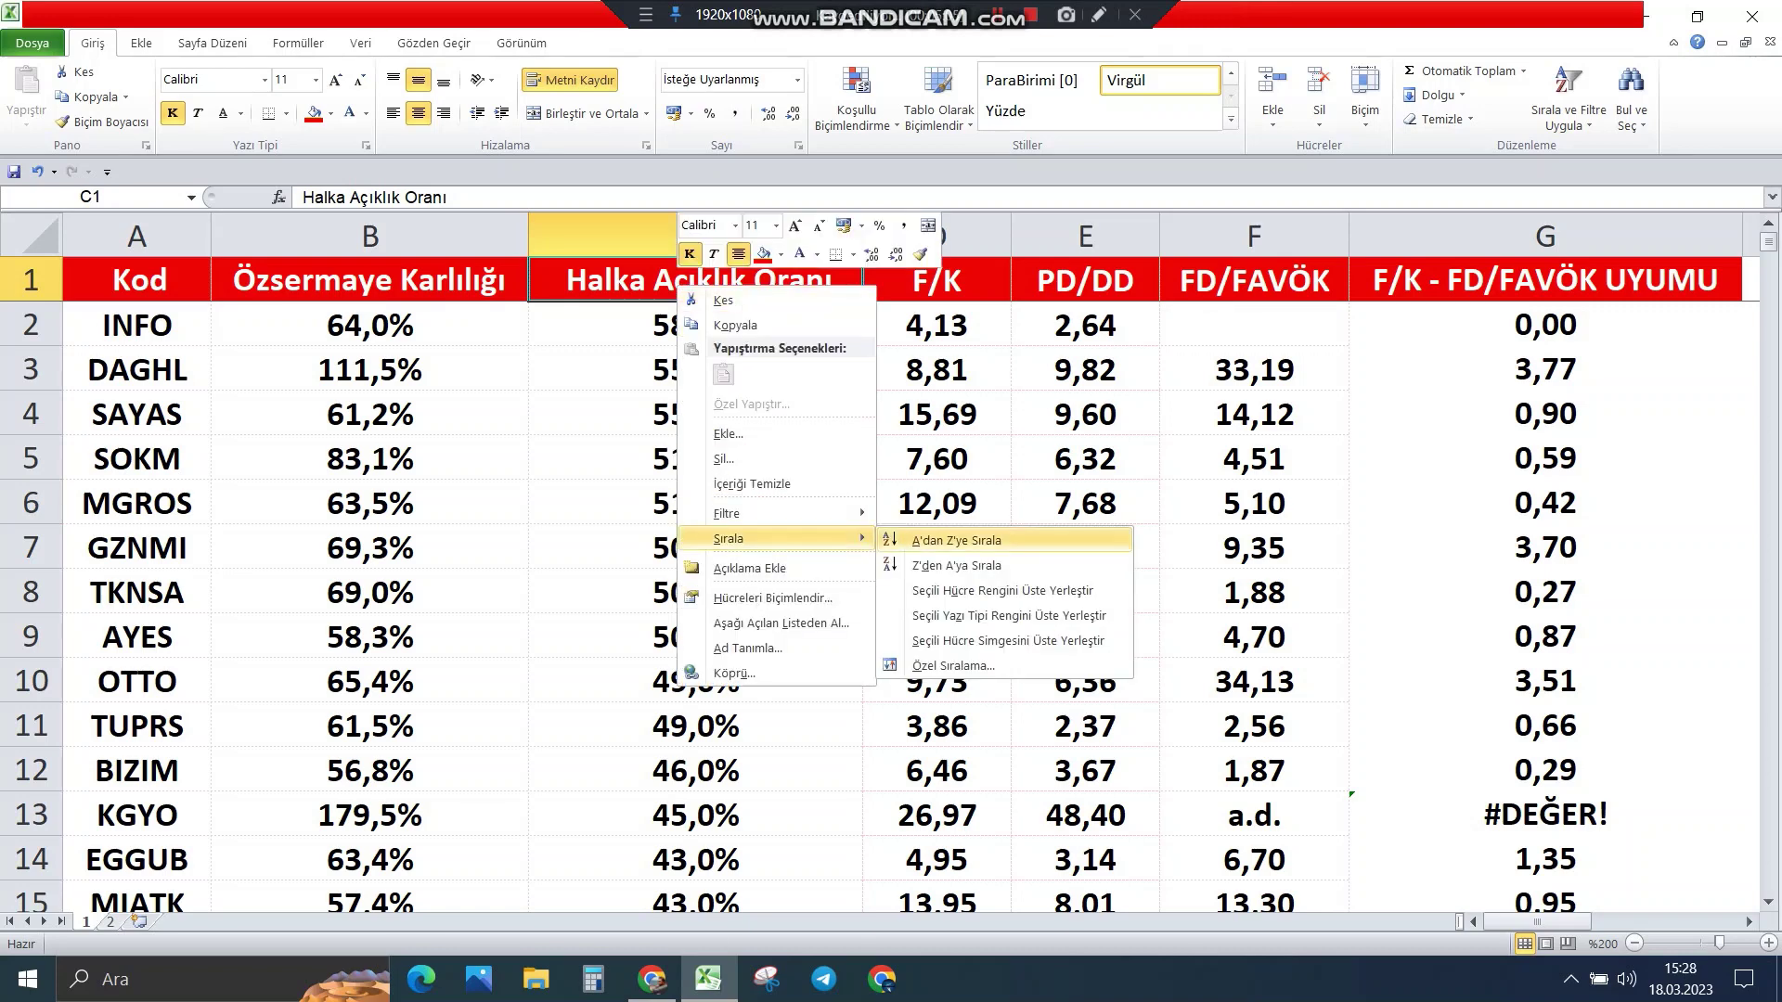
pyautogui.click(965, 541)
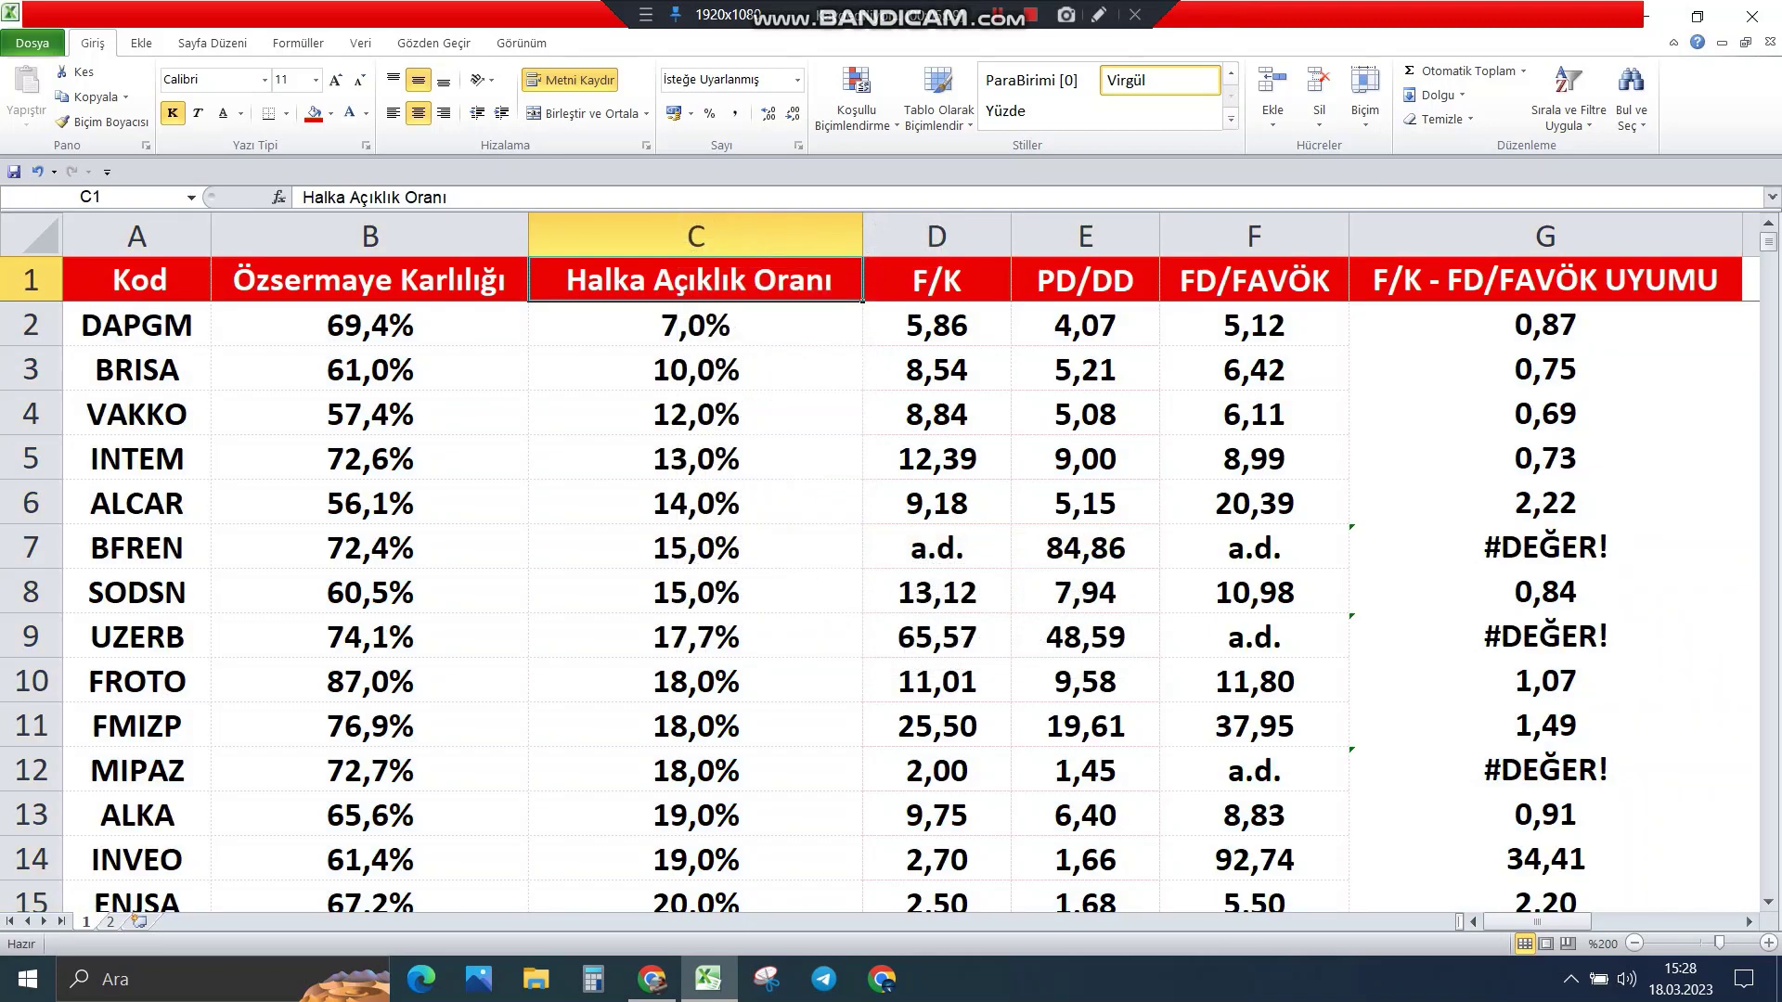
pyautogui.click(695, 325)
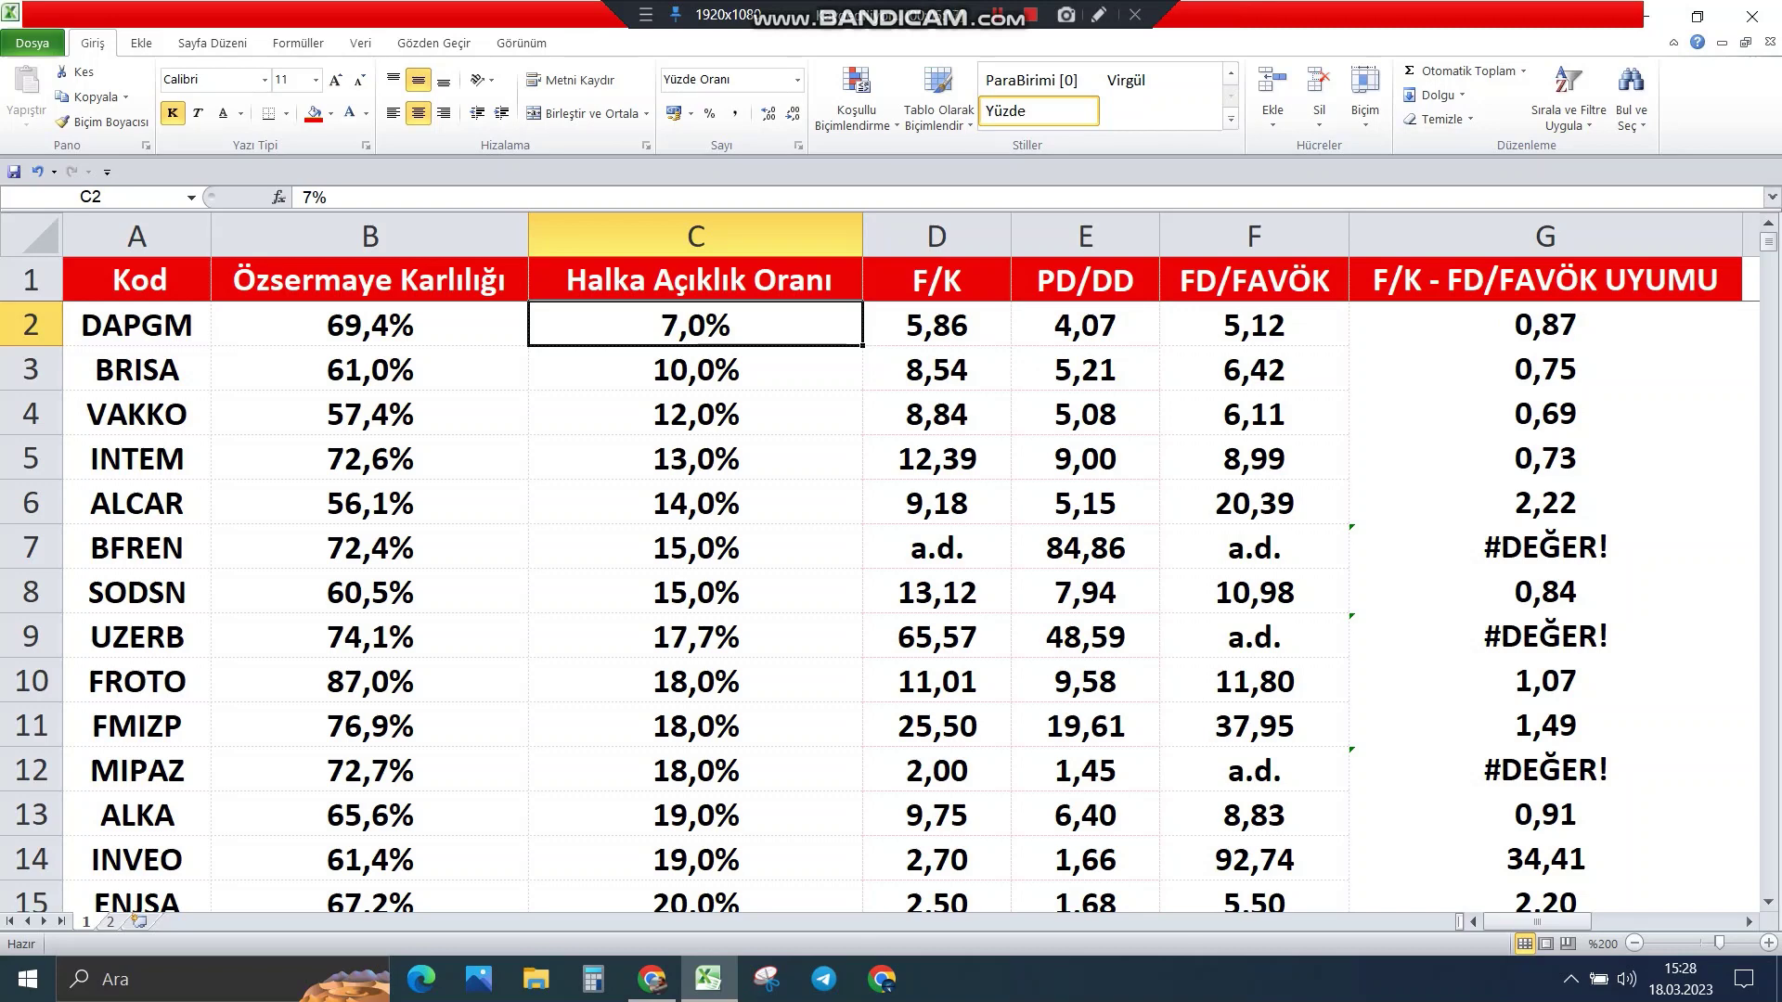
# Step: Delete the DAPGM row, the stock whose Halka Açıklık Oranı is below 10%
pyautogui.rightClick(27, 323)
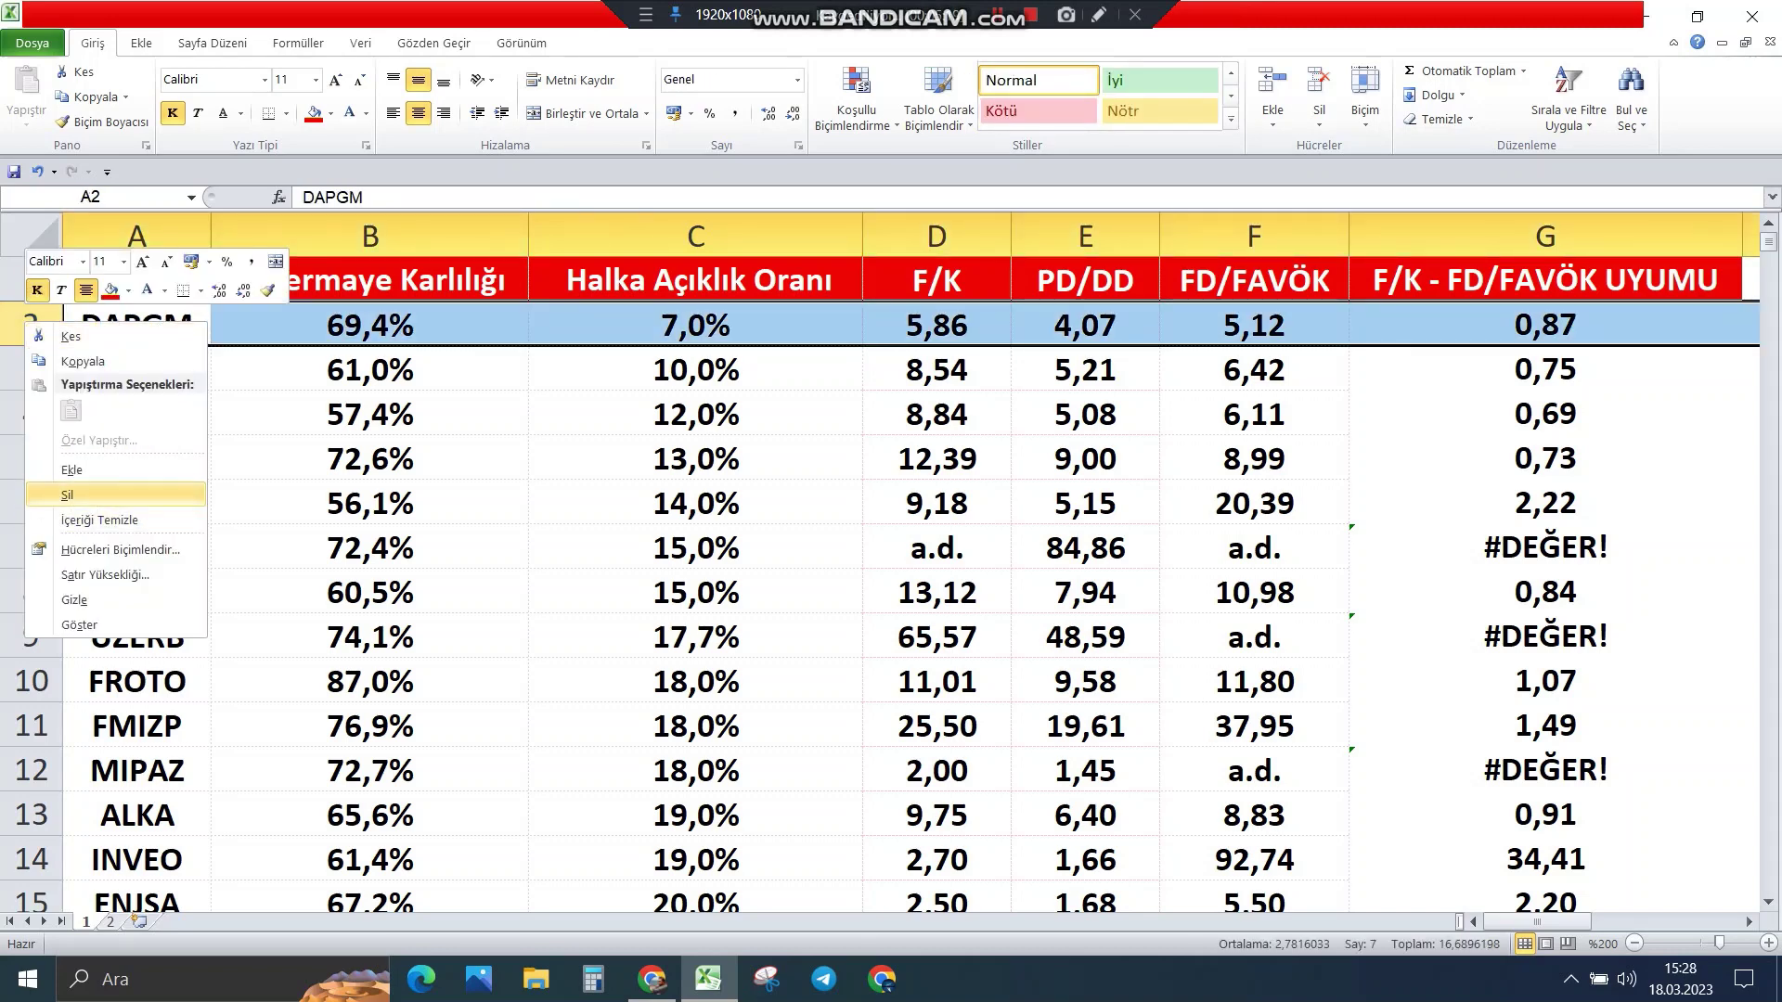
pyautogui.click(67, 495)
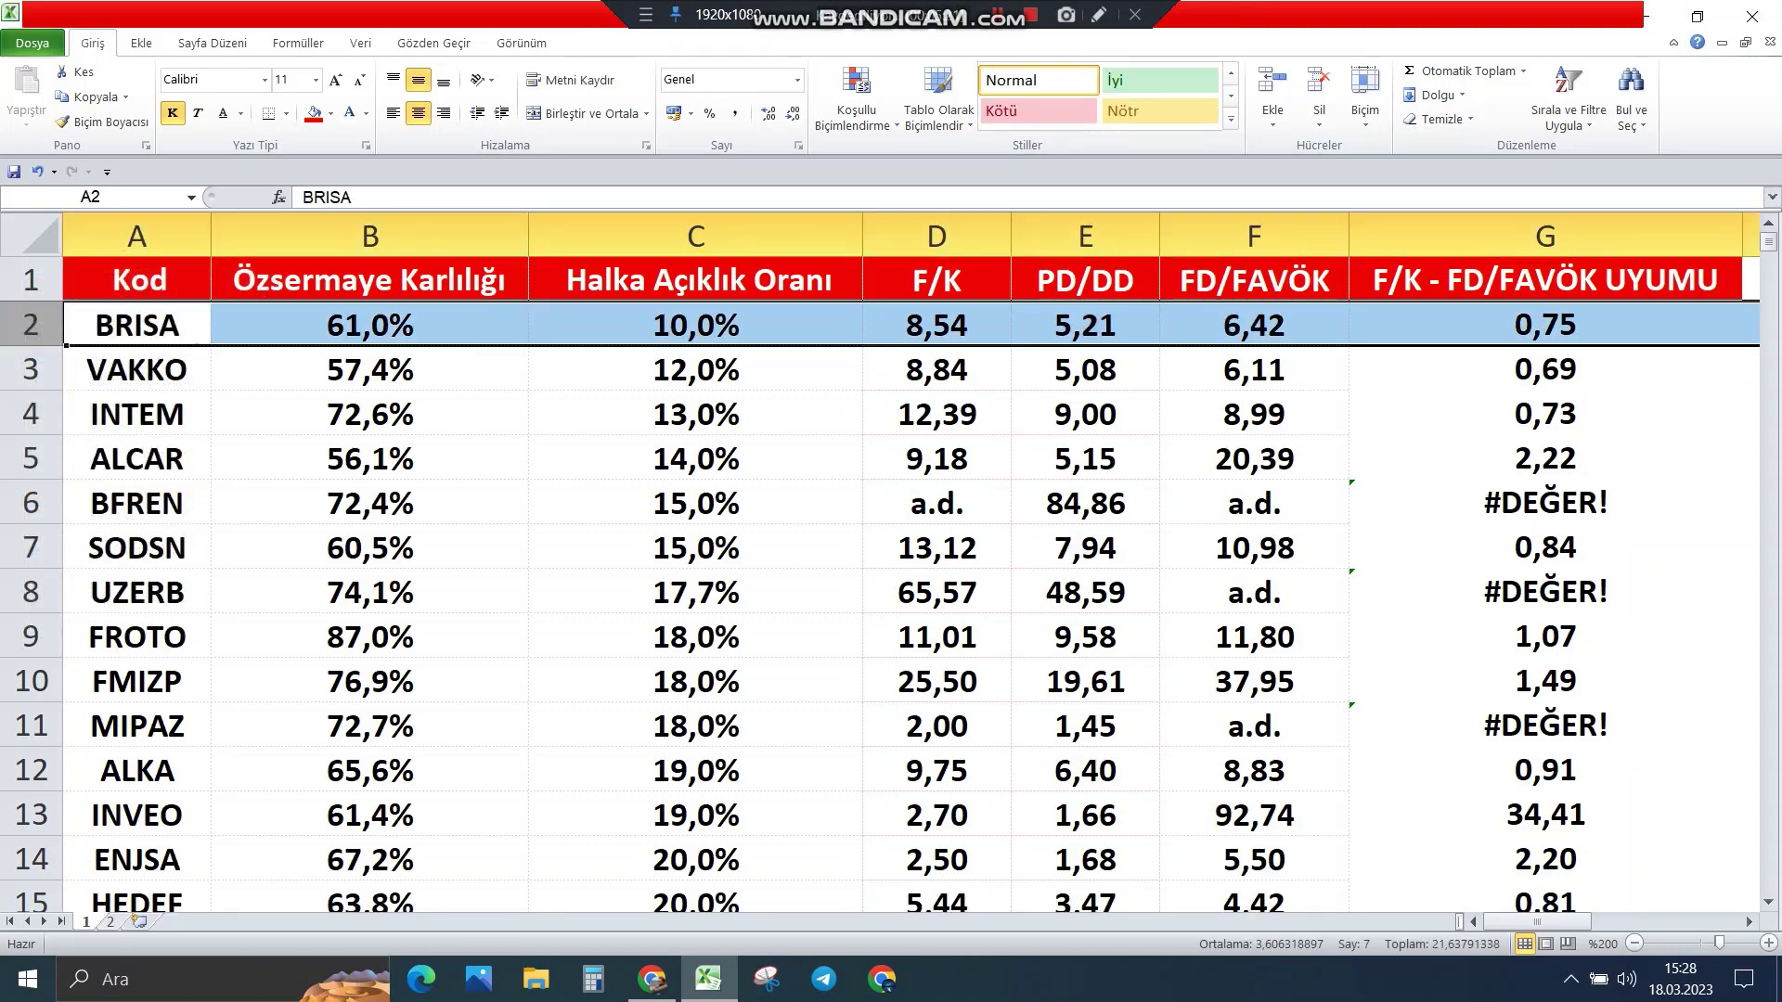
pyautogui.click(695, 414)
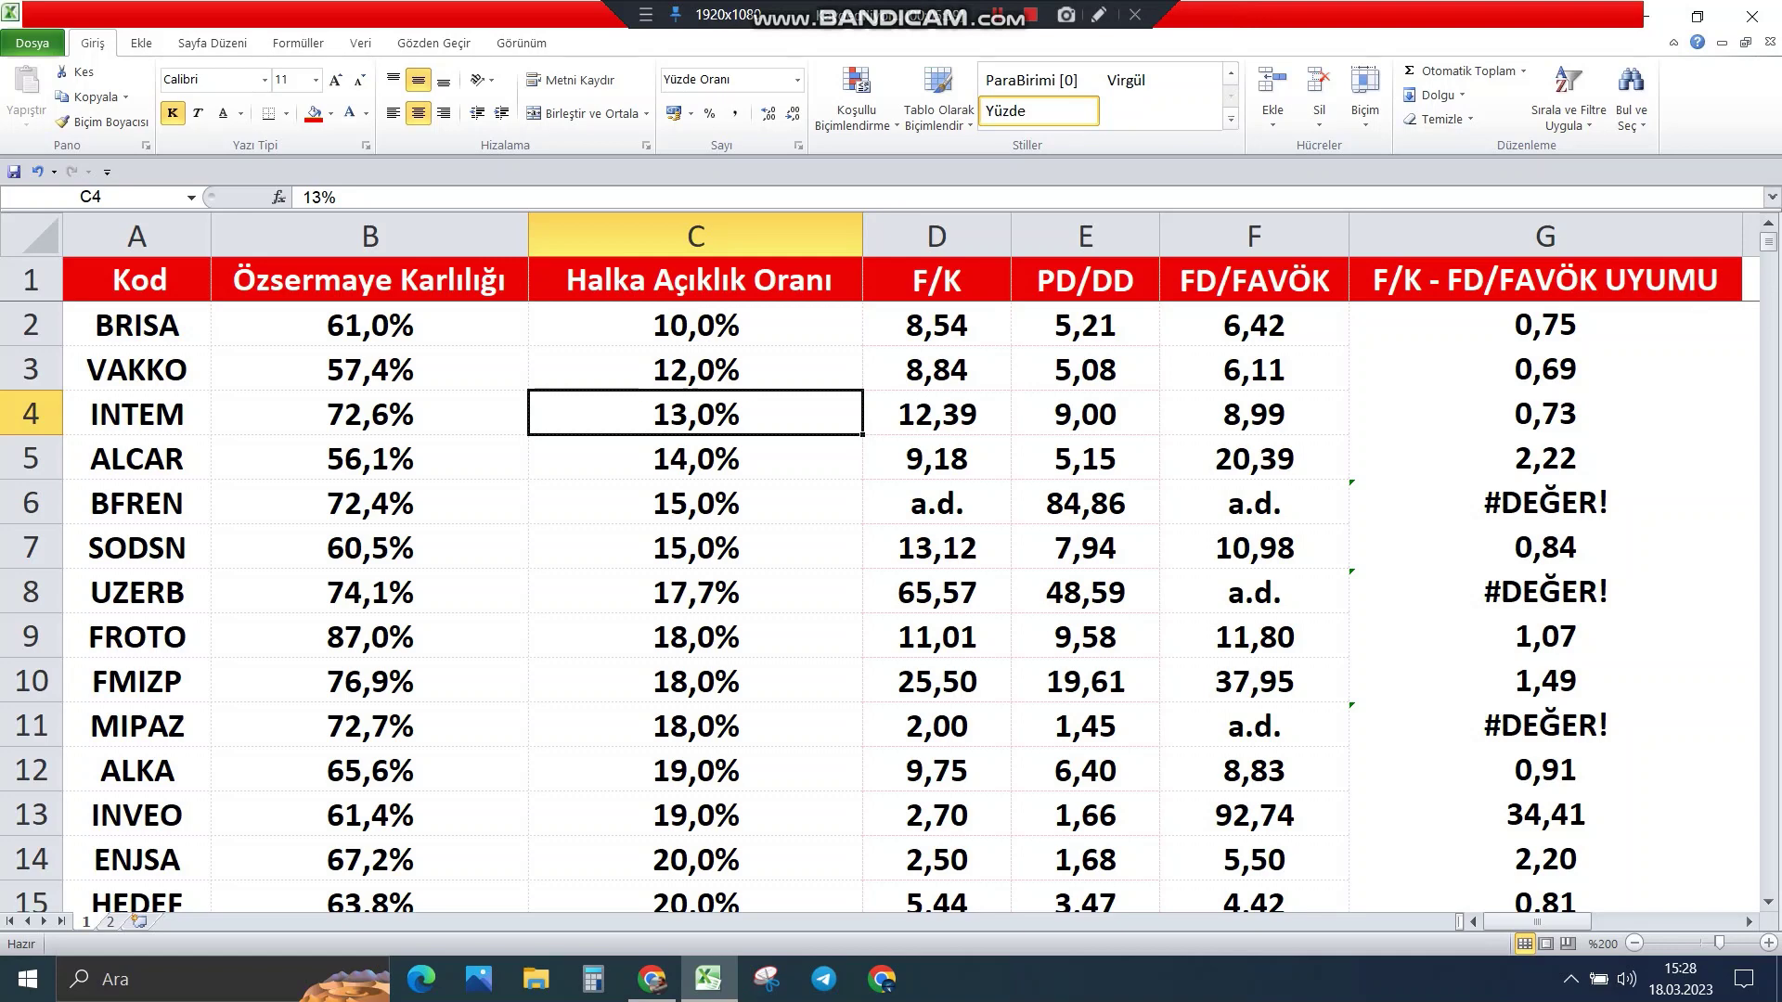
# Step: Sort the stock table by F/K in descending order and check the F/K values in rows 2 to 5
pyautogui.rightClick(942, 274)
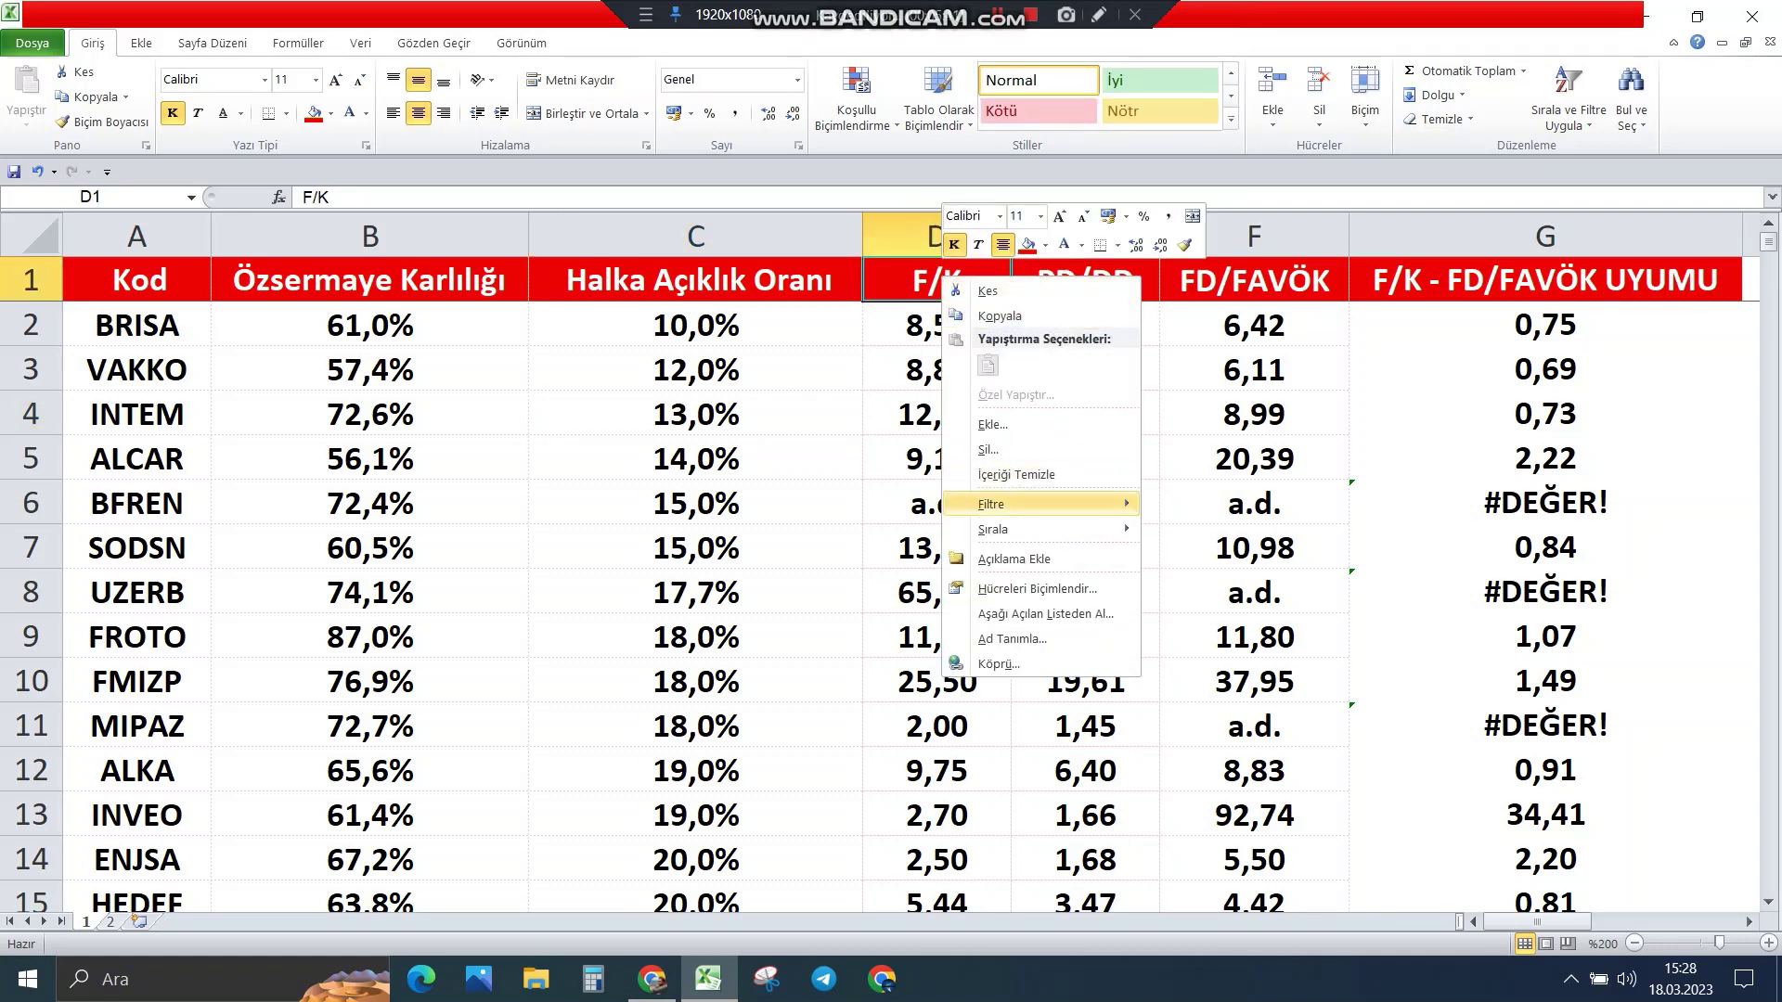
pyautogui.moveTo(998, 529)
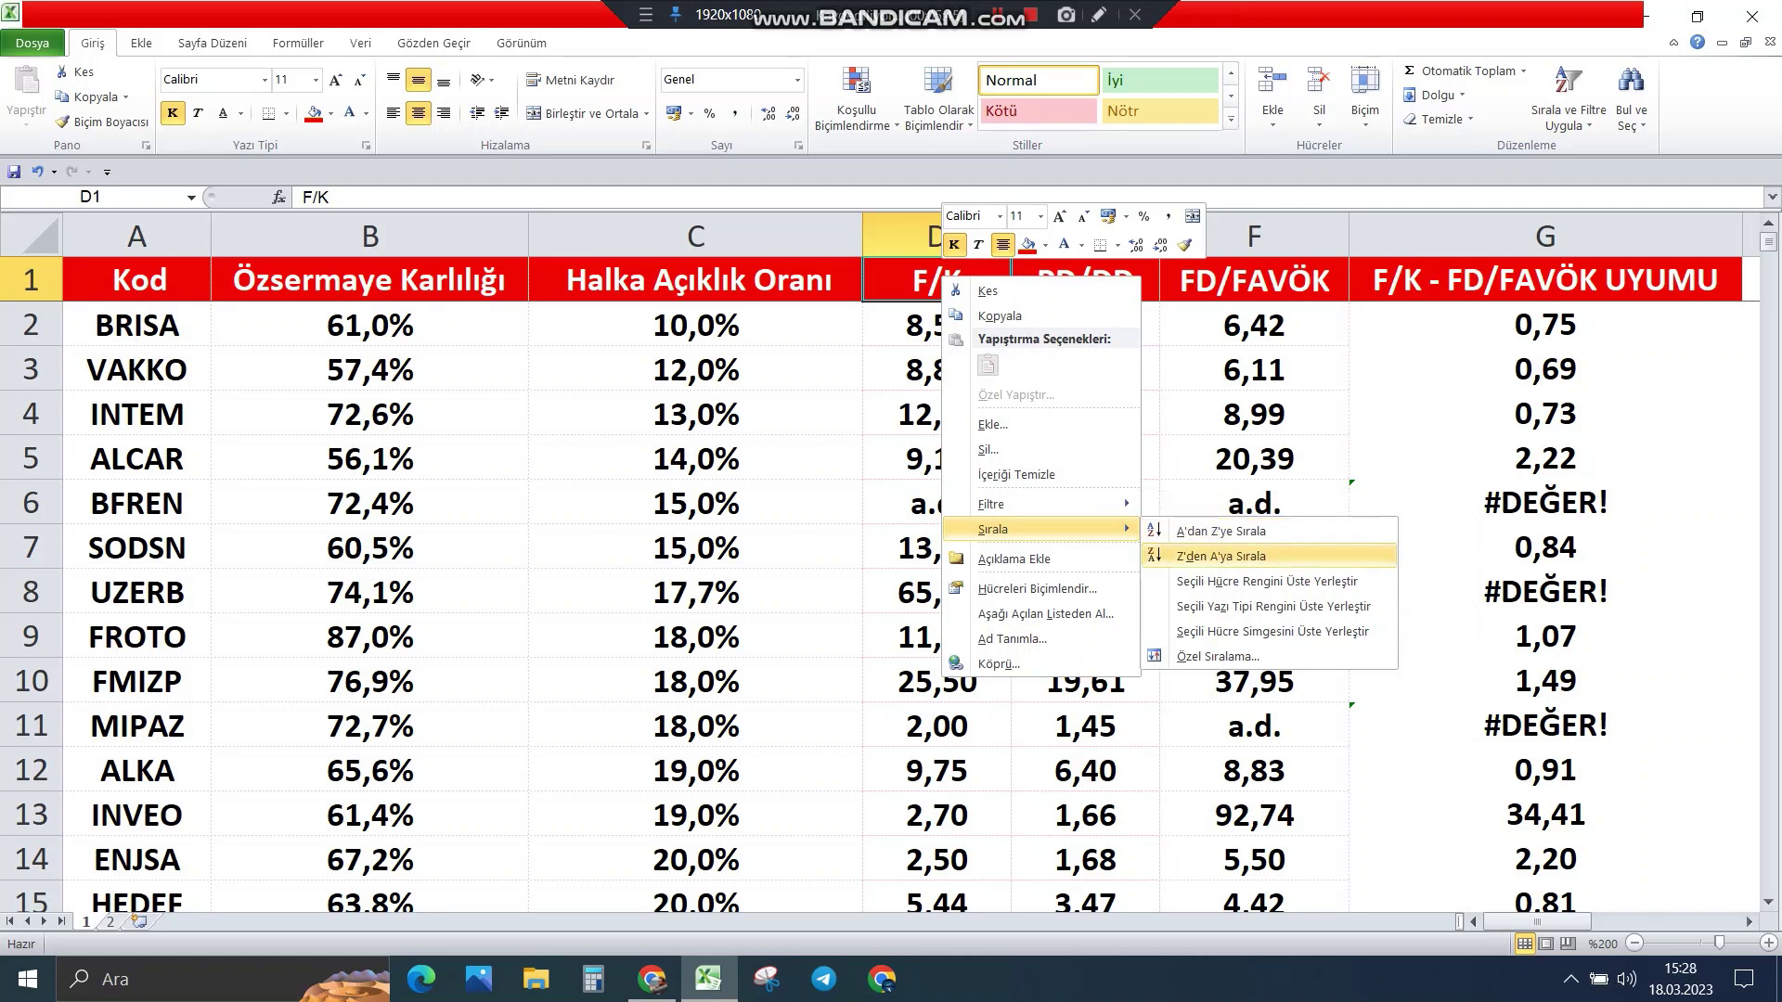
pyautogui.click(1221, 556)
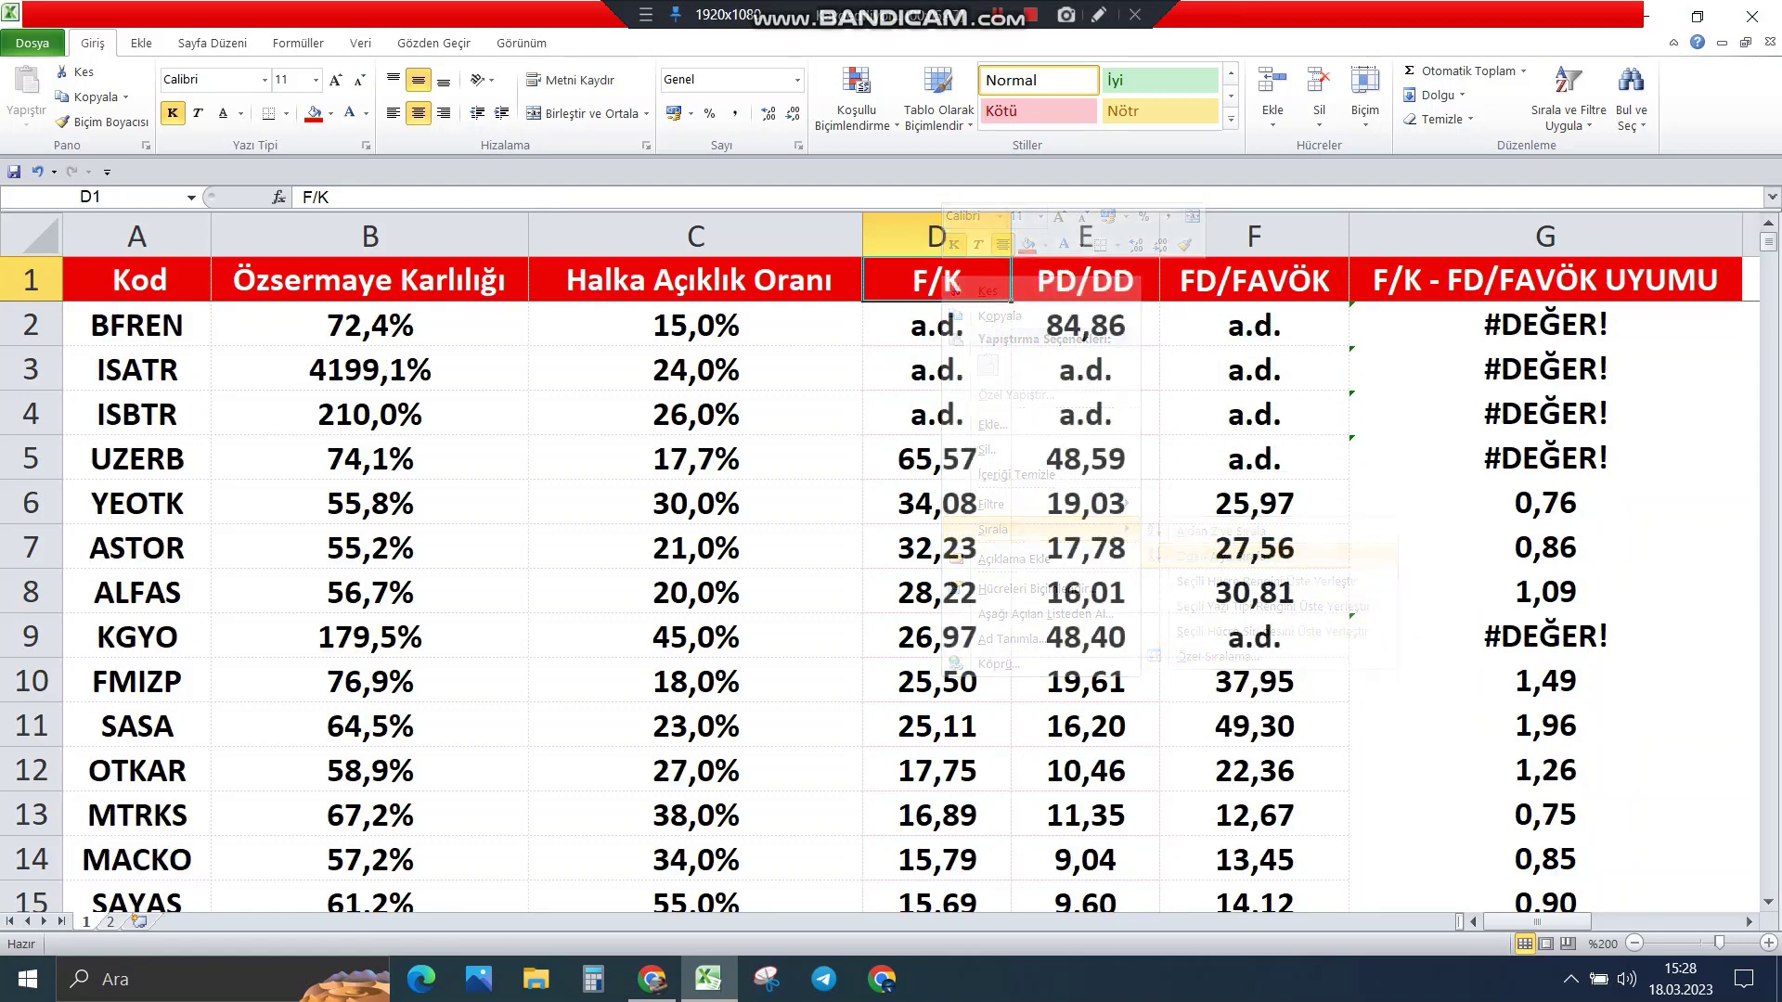
pyautogui.click(936, 325)
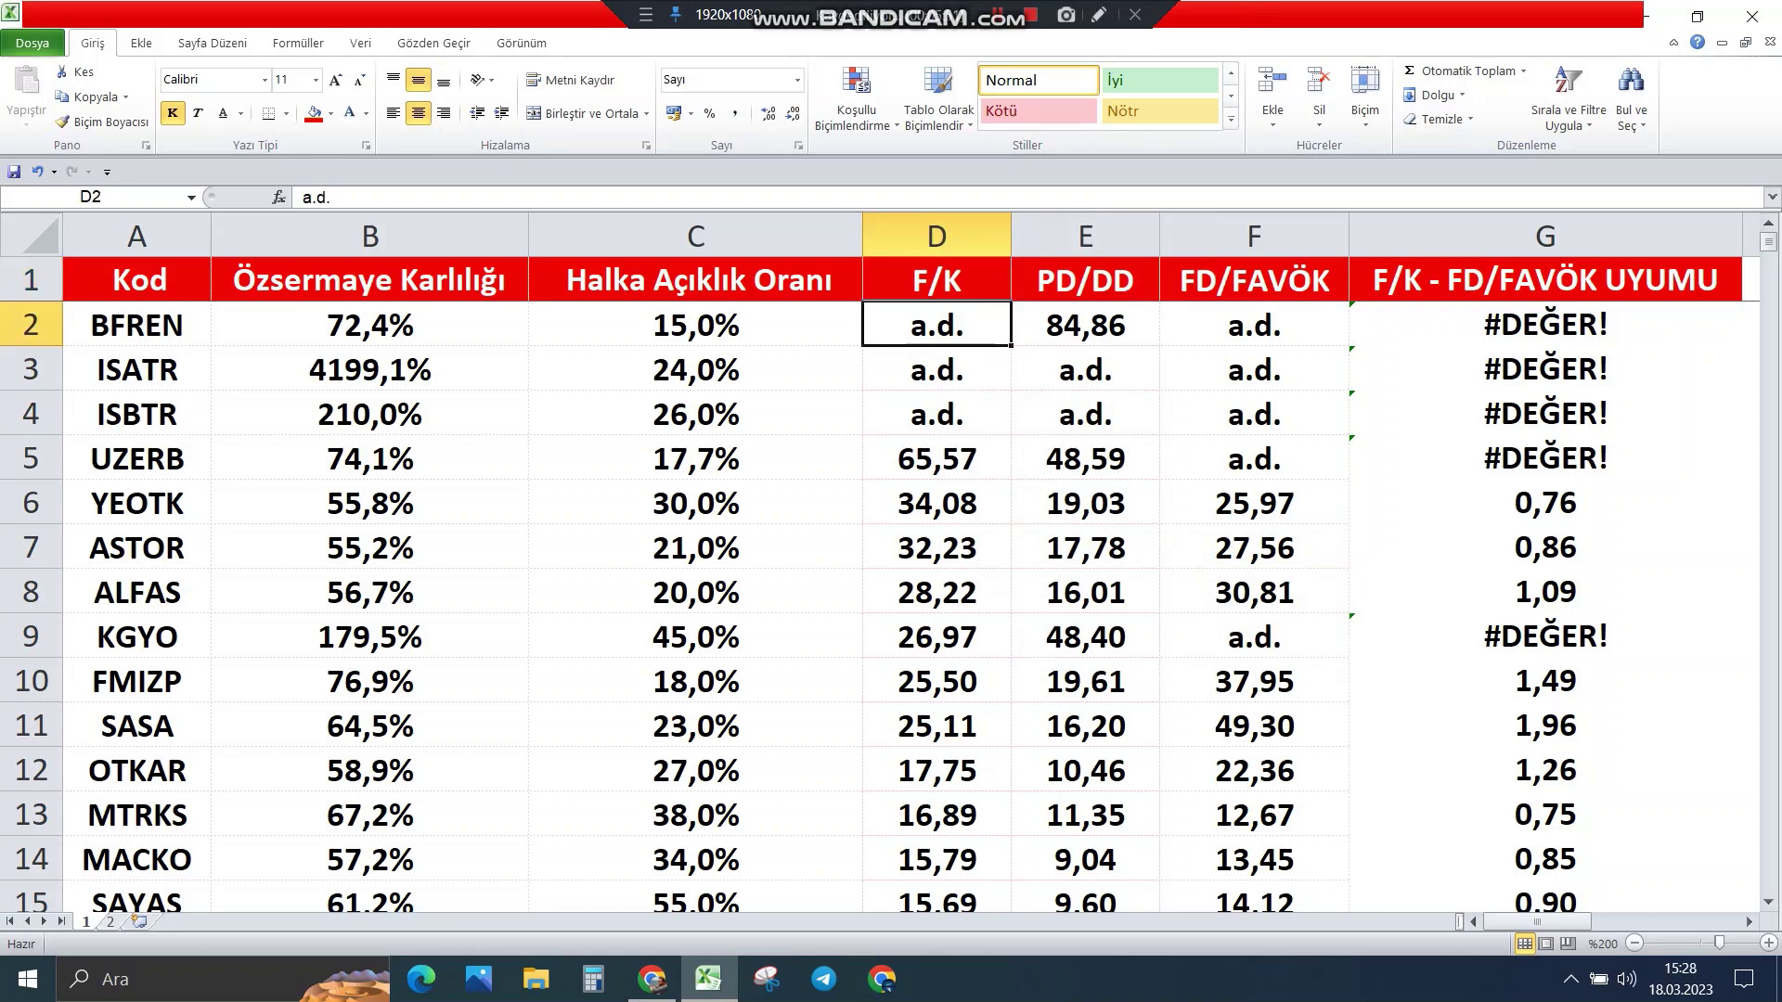
pyautogui.click(936, 369)
pyautogui.click(936, 414)
pyautogui.click(936, 370)
pyautogui.click(936, 414)
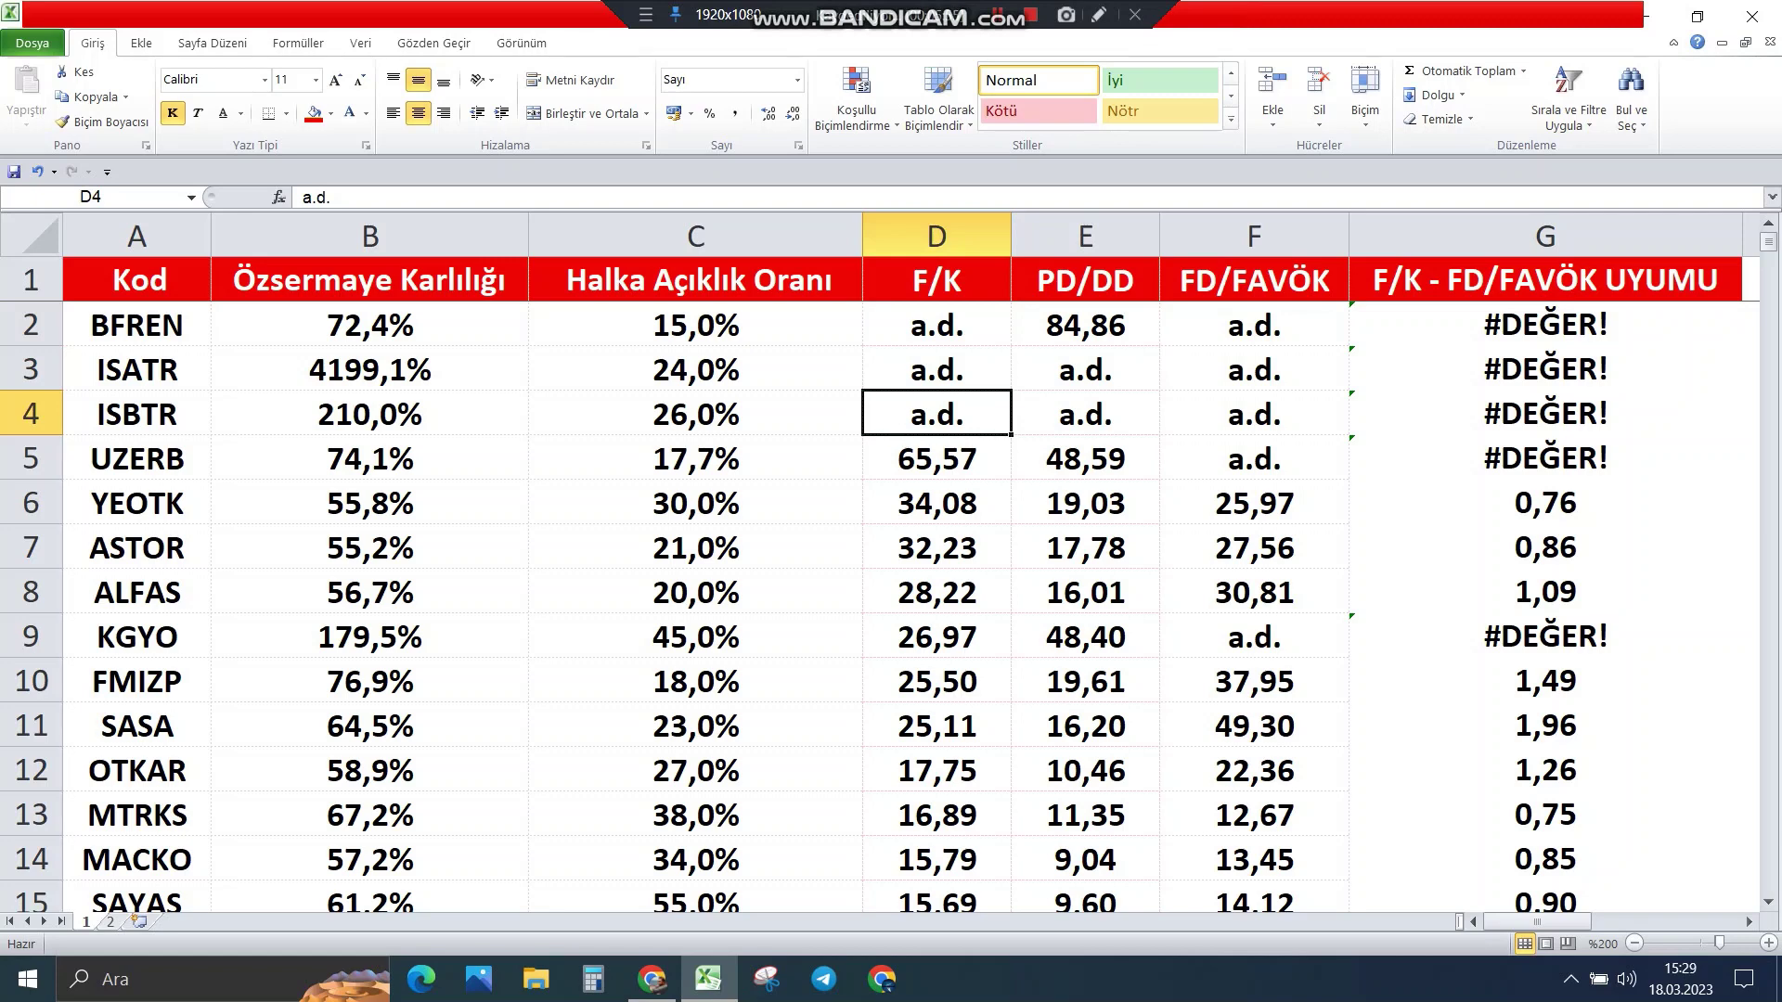
pyautogui.click(937, 458)
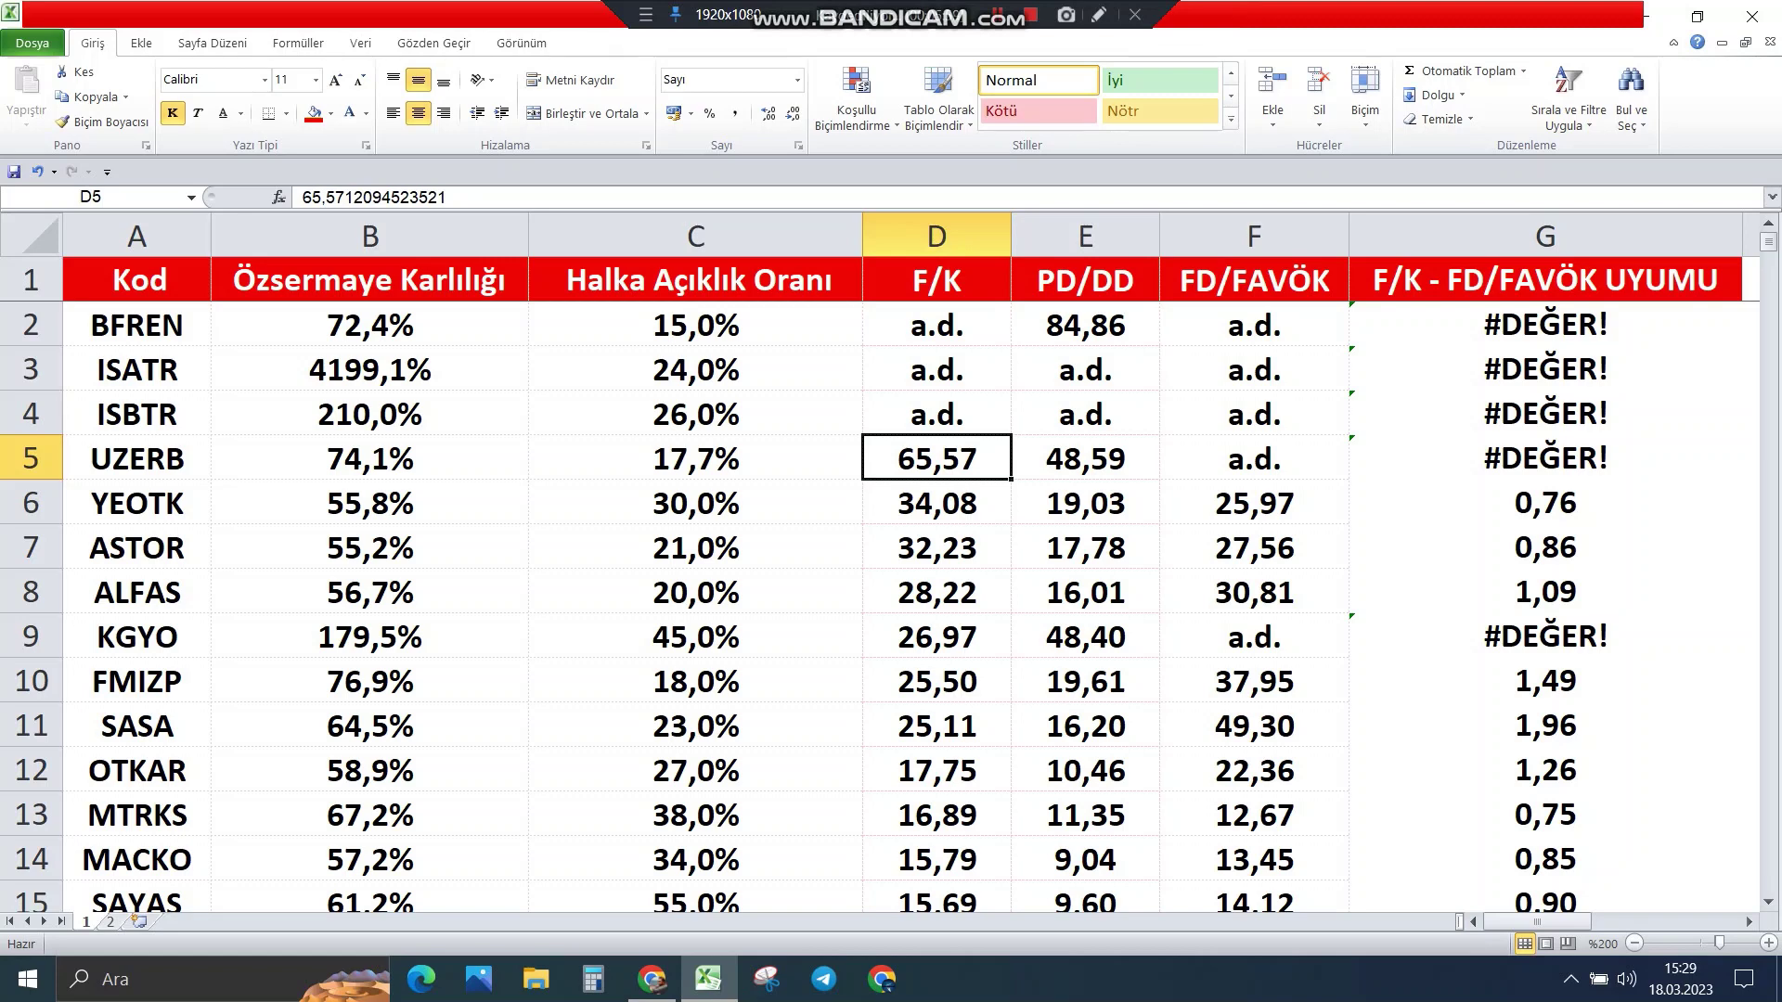
# Step: Delete rows 2 to 26, BFREN through MPARK, the stocks with an F/K of a.d. or above 10
pyautogui.moveTo(31, 325); pyautogui.dragTo(31, 696)
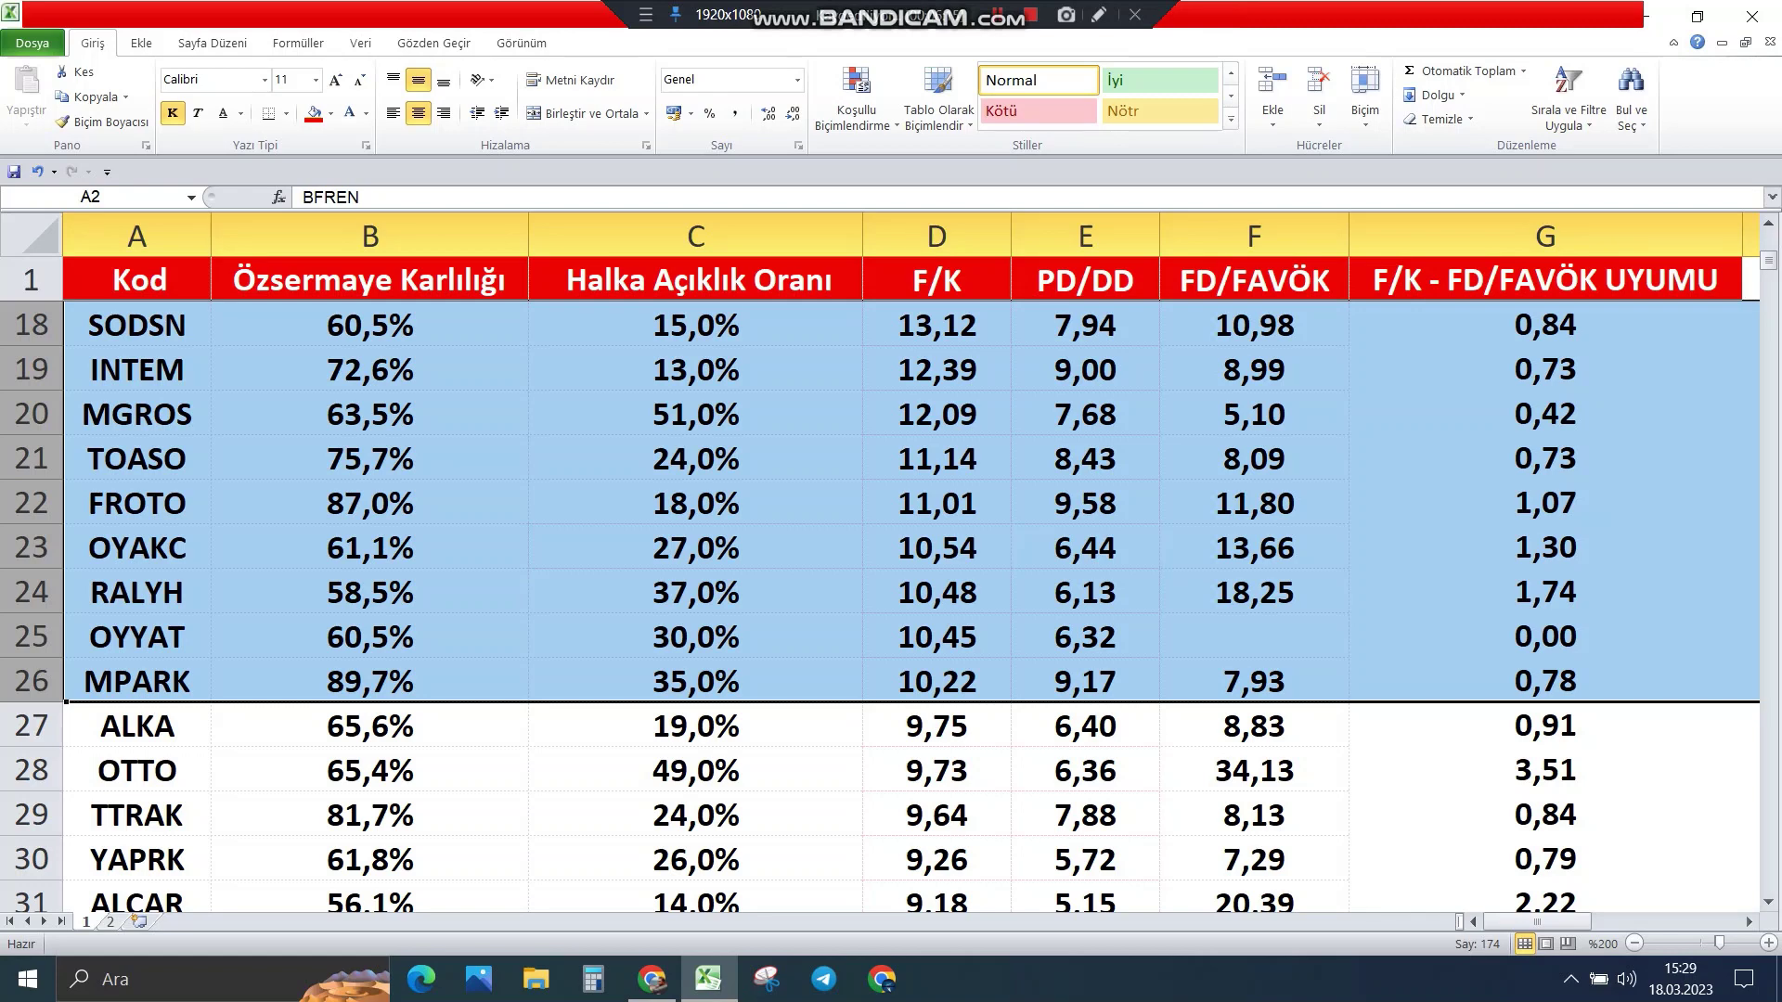
pyautogui.rightClick(11, 504)
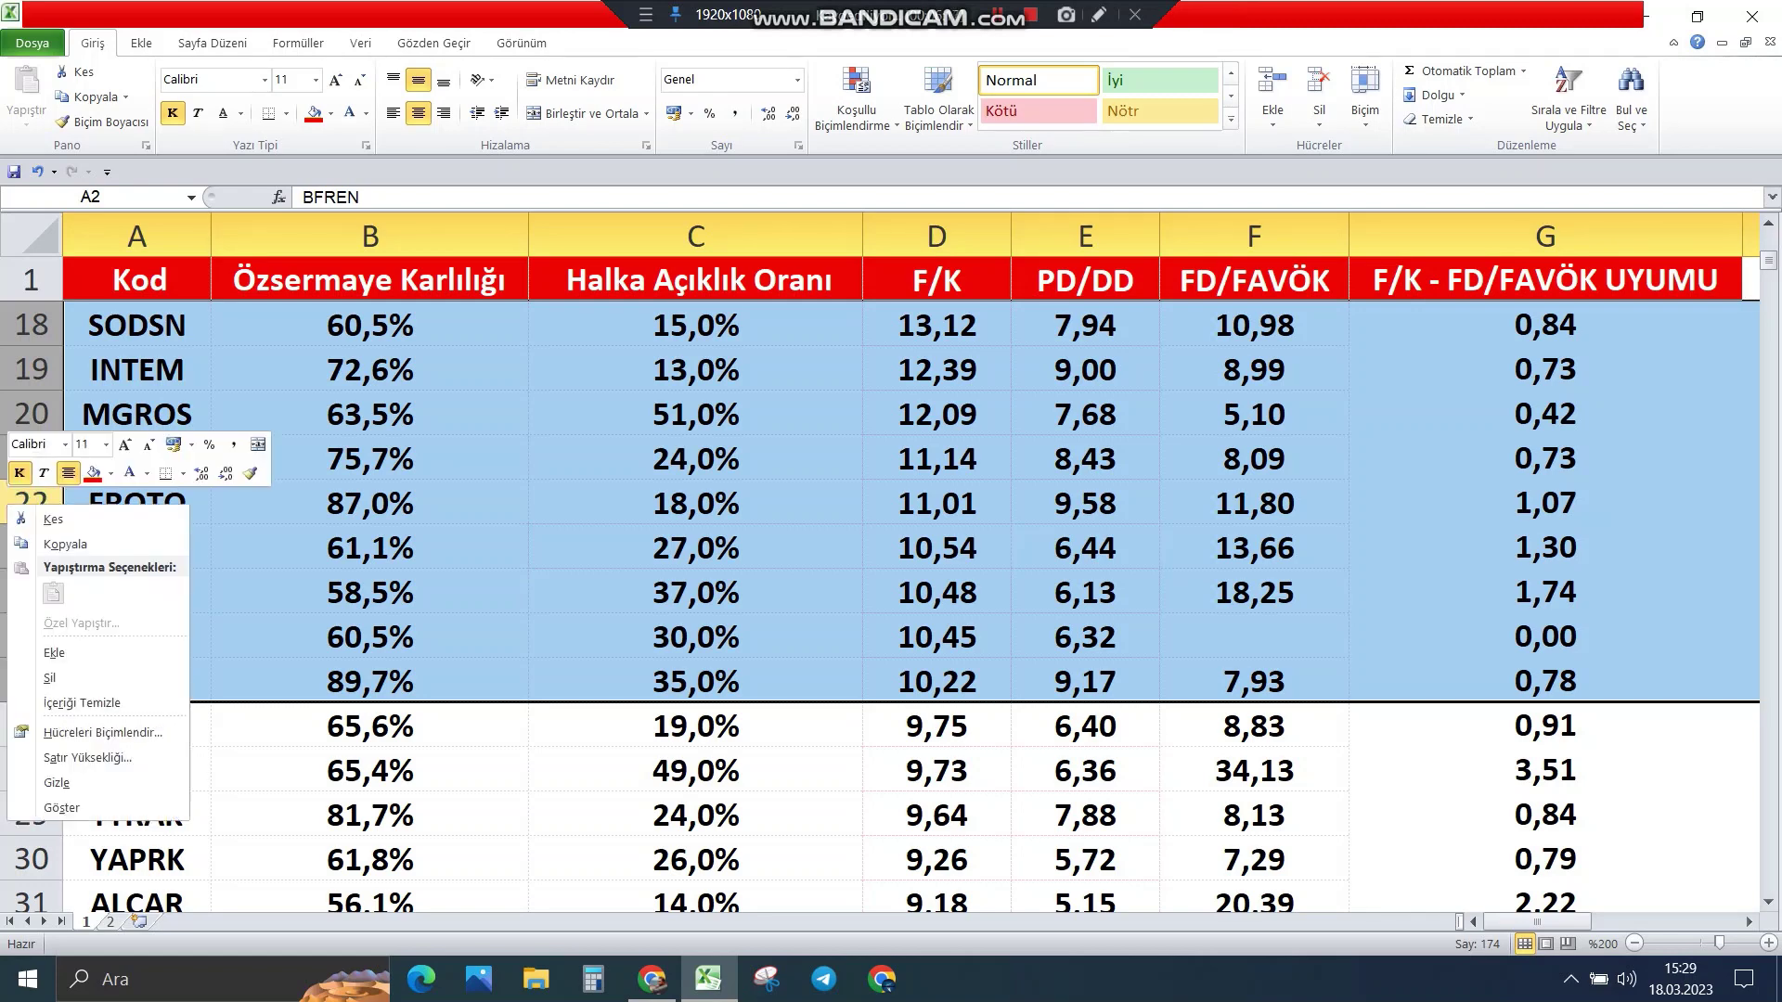
pyautogui.click(49, 677)
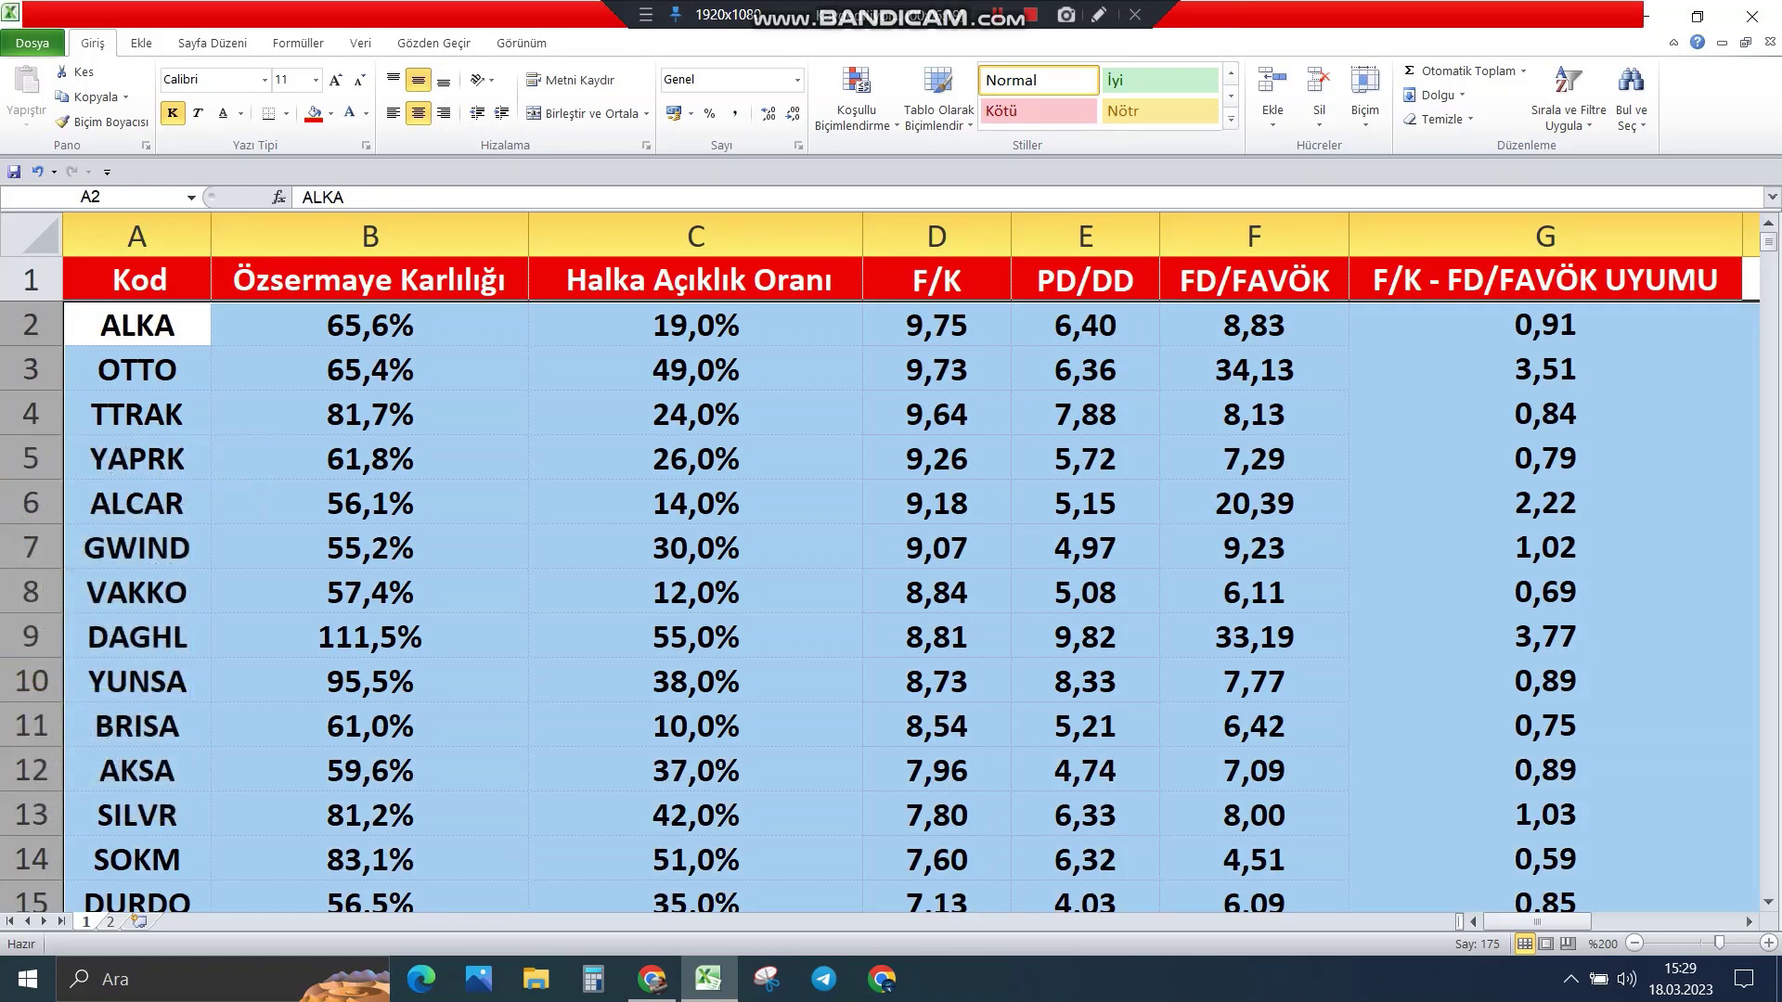
pyautogui.click(936, 458)
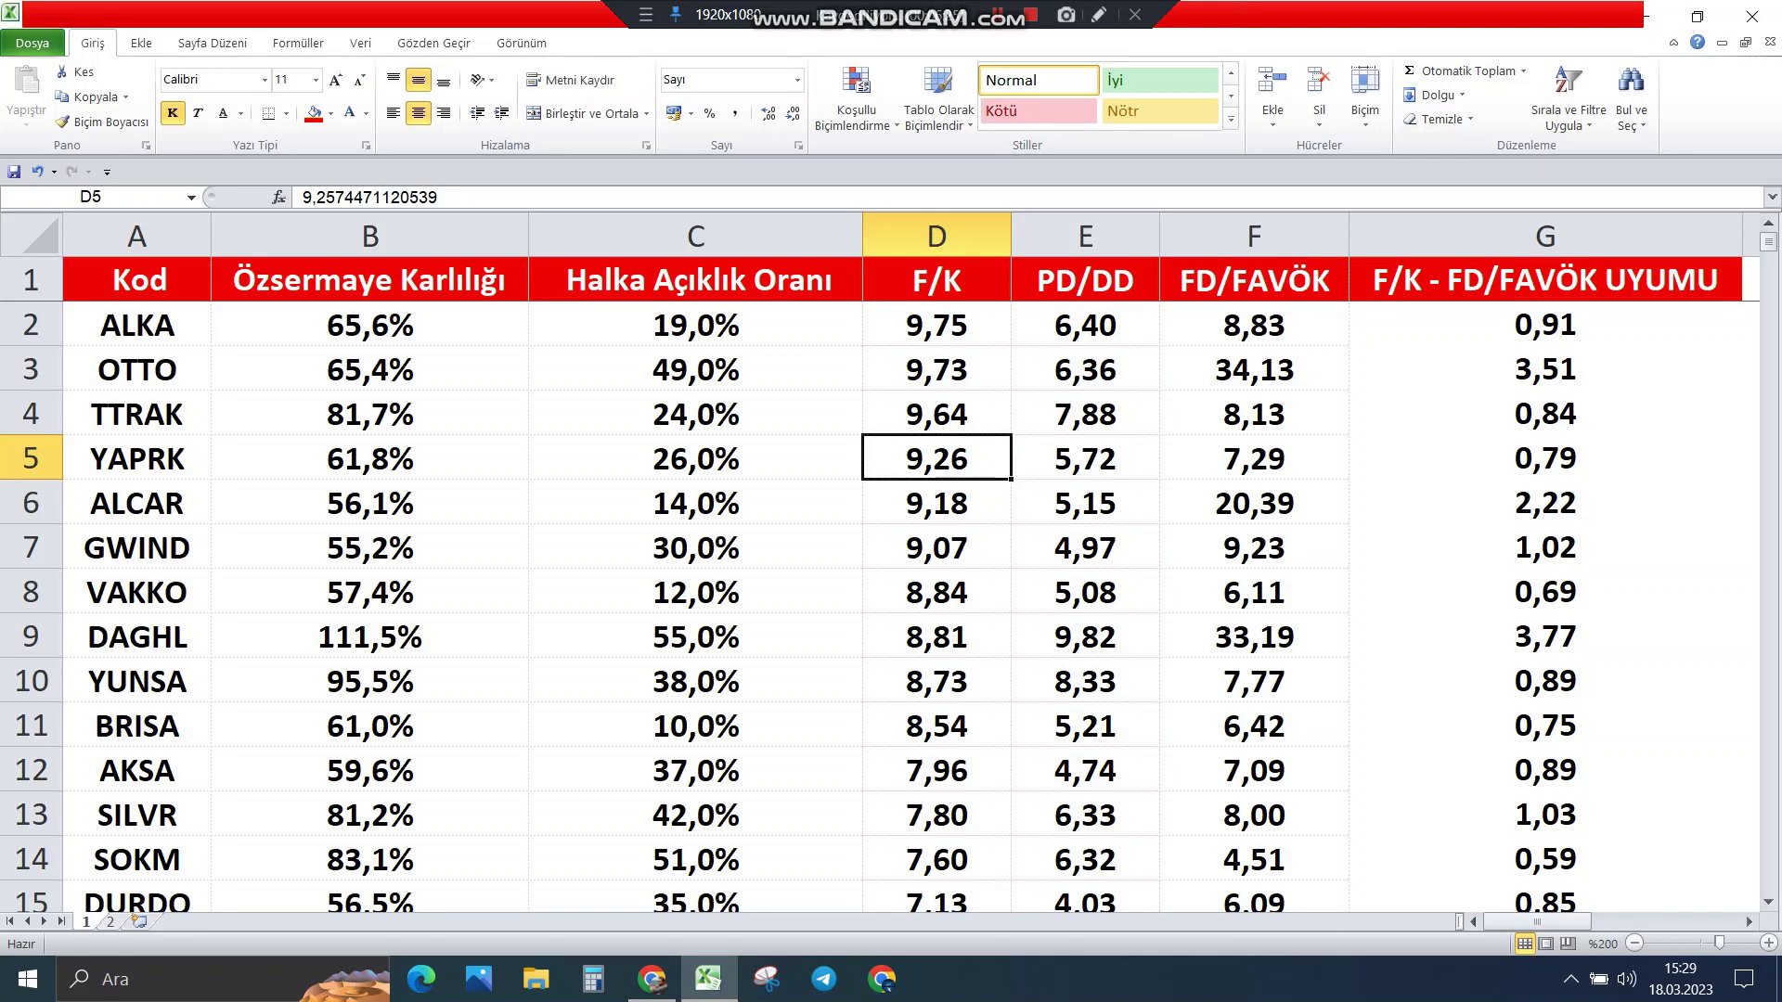
# Step: Sort the remaining stocks by PD/DD in descending order and check the highest PD/DD values in rows 2 to 5
pyautogui.rightClick(1100, 286)
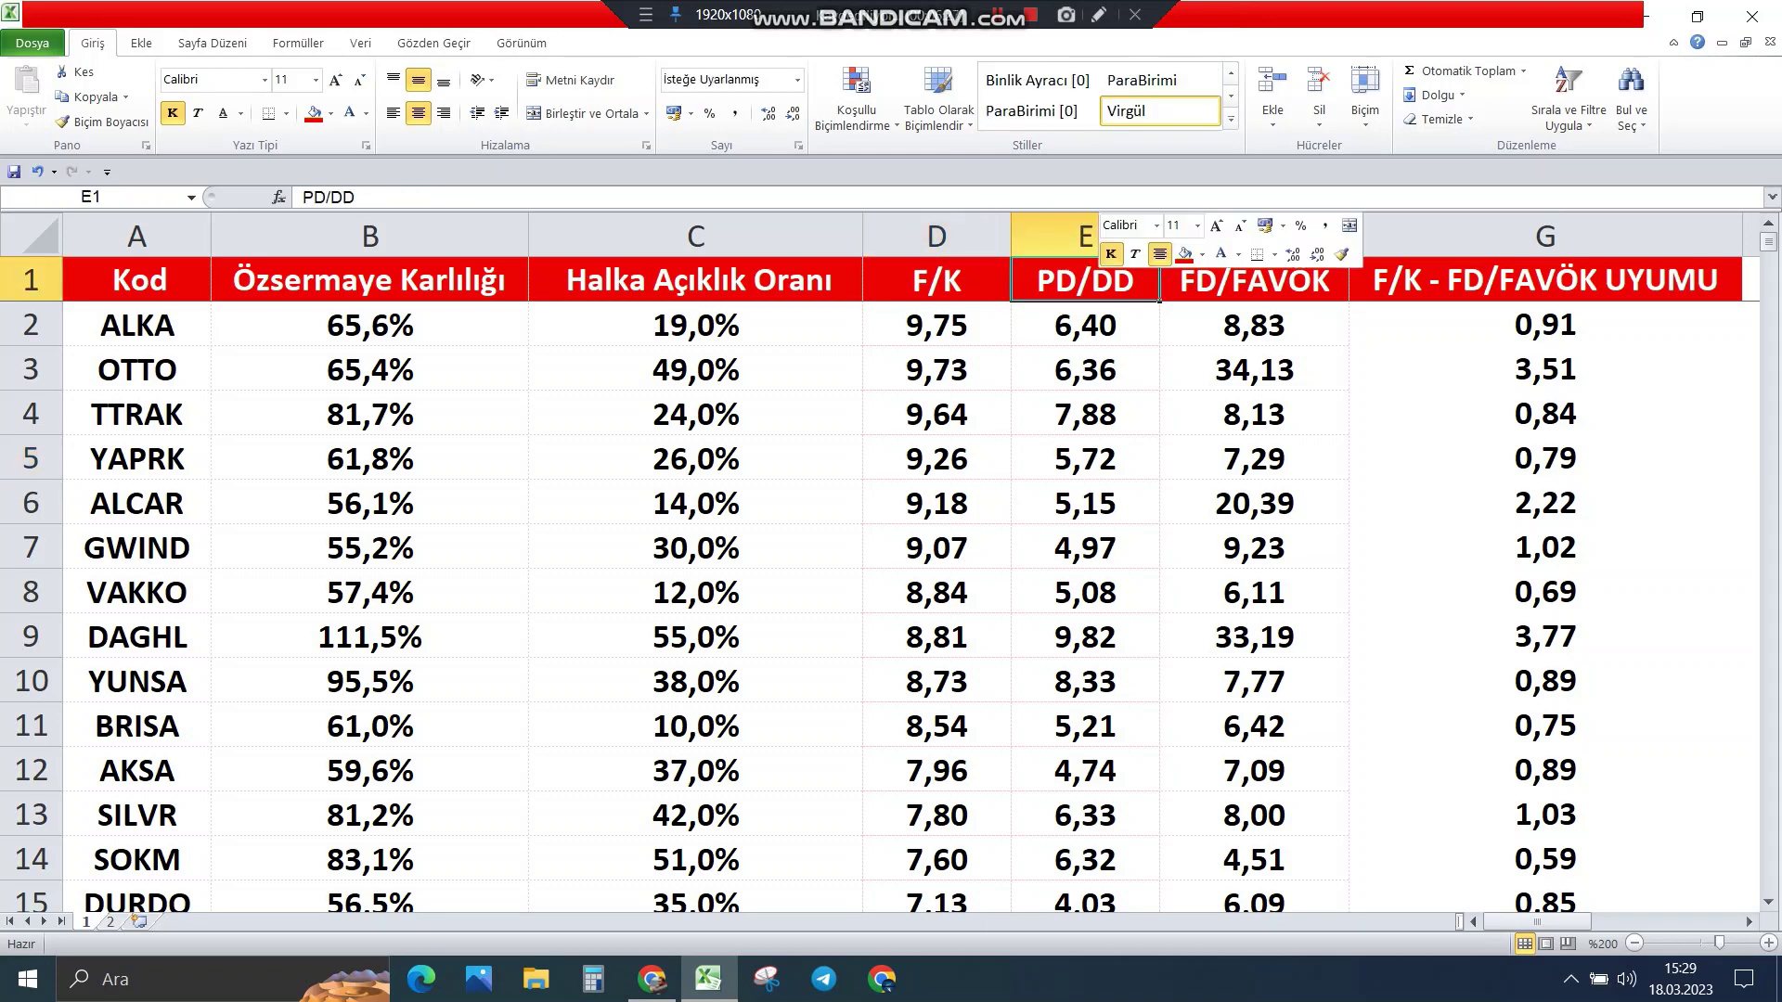
pyautogui.moveTo(1151, 538)
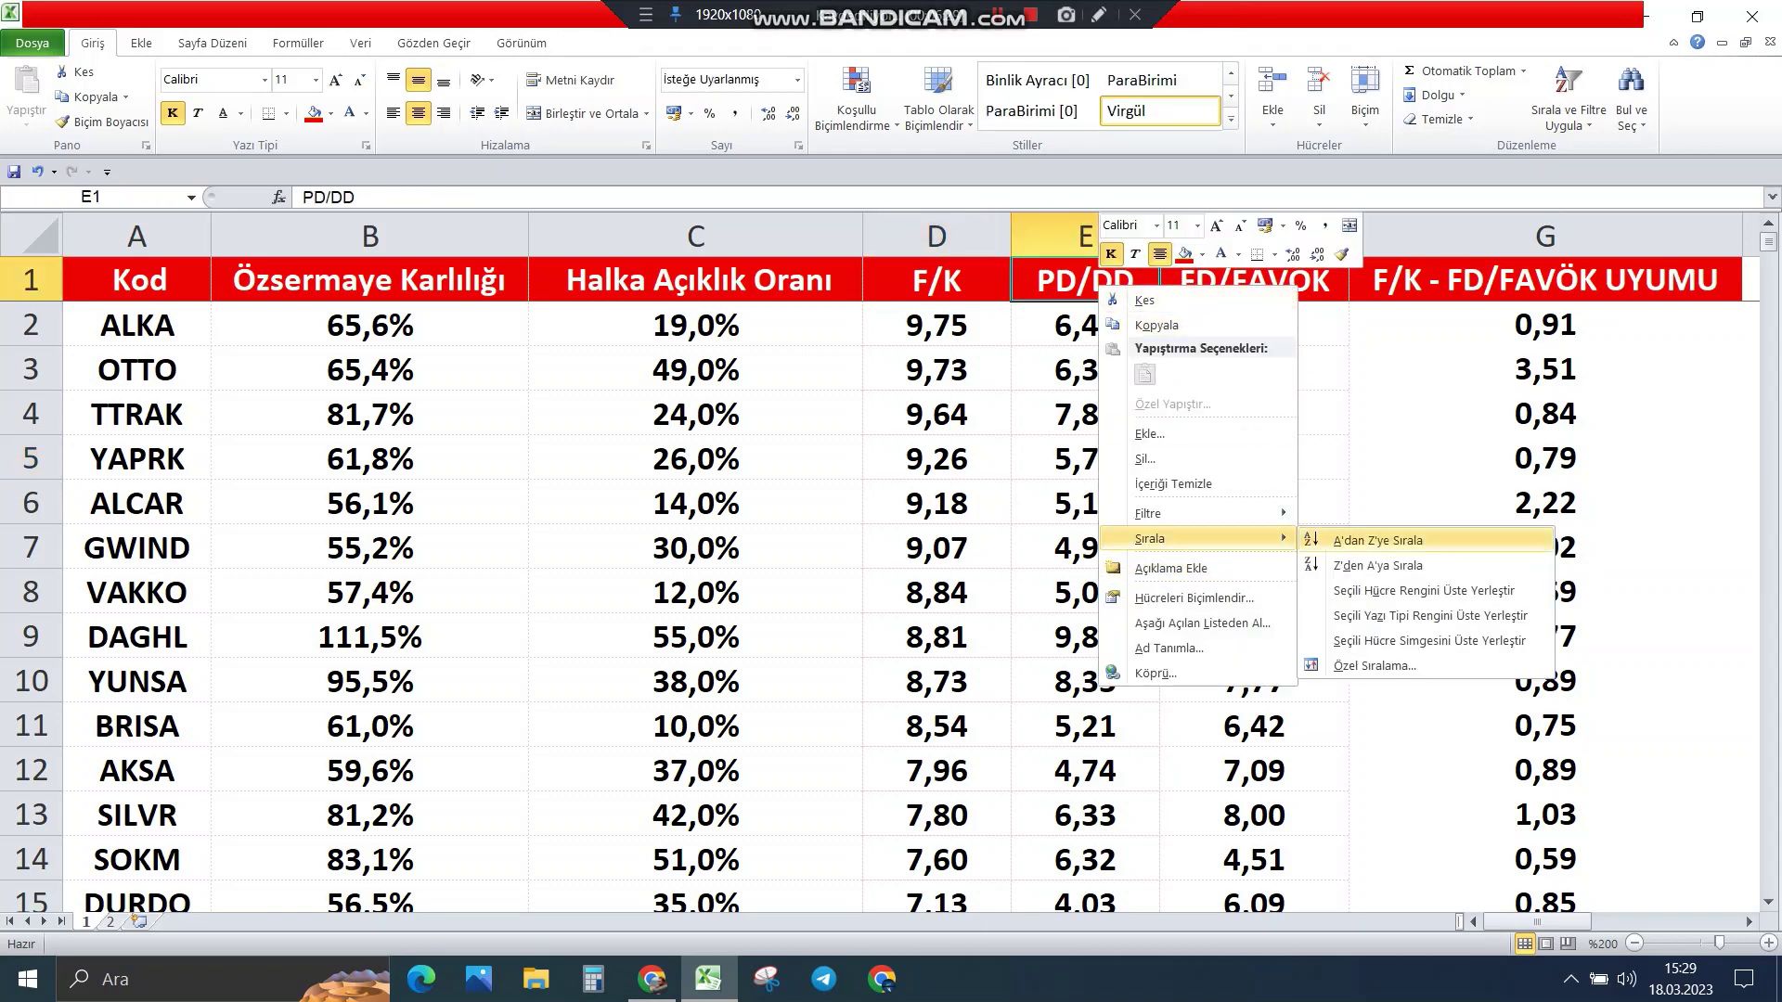
pyautogui.click(1378, 566)
pyautogui.click(1254, 458)
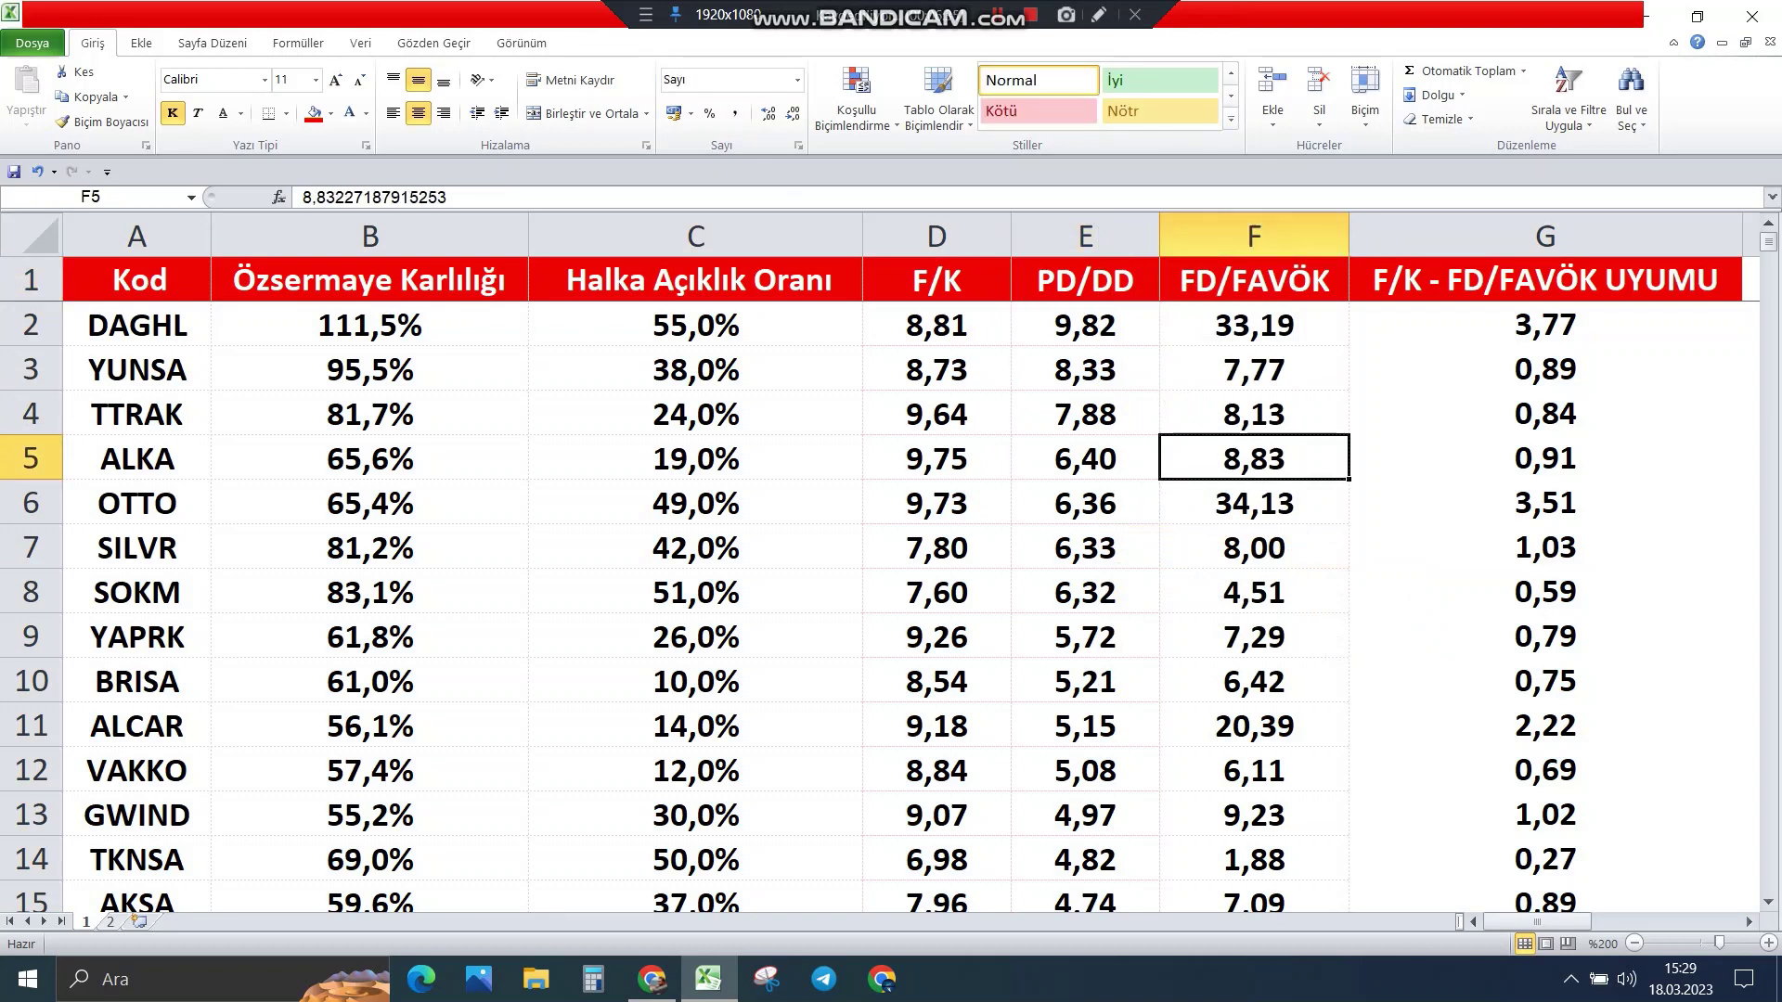
pyautogui.click(1086, 324)
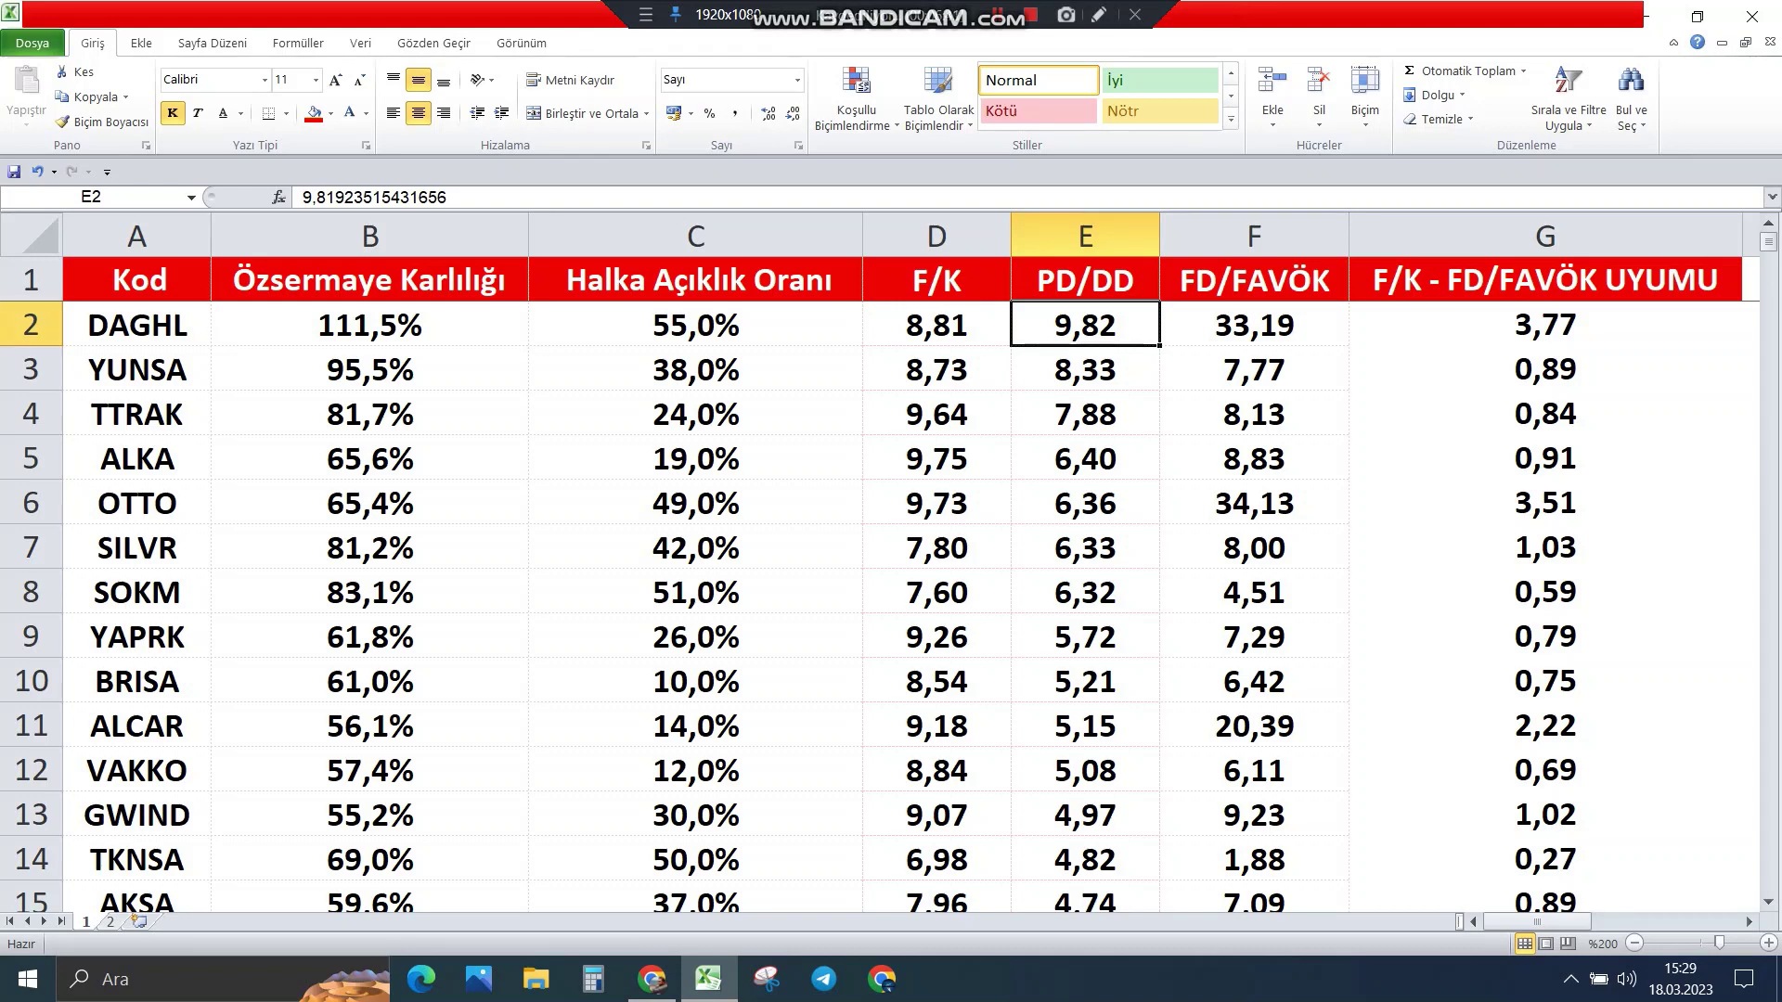
pyautogui.click(1086, 369)
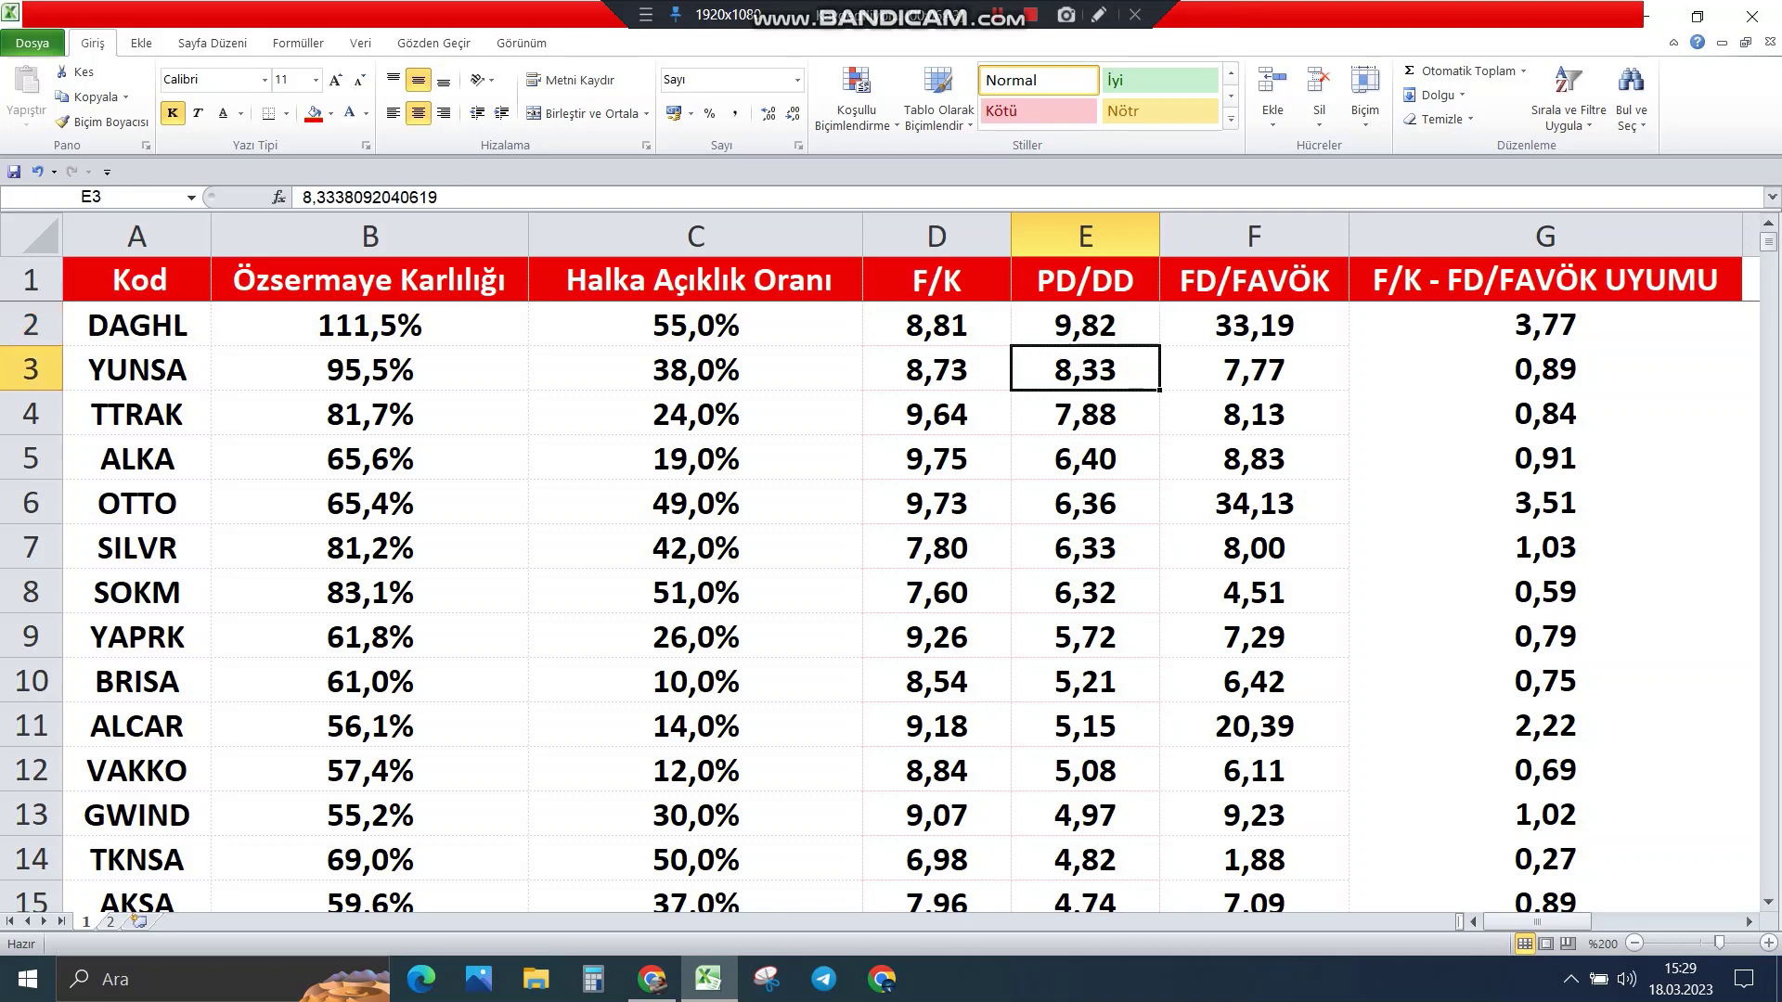
pyautogui.click(1086, 414)
pyautogui.click(1085, 459)
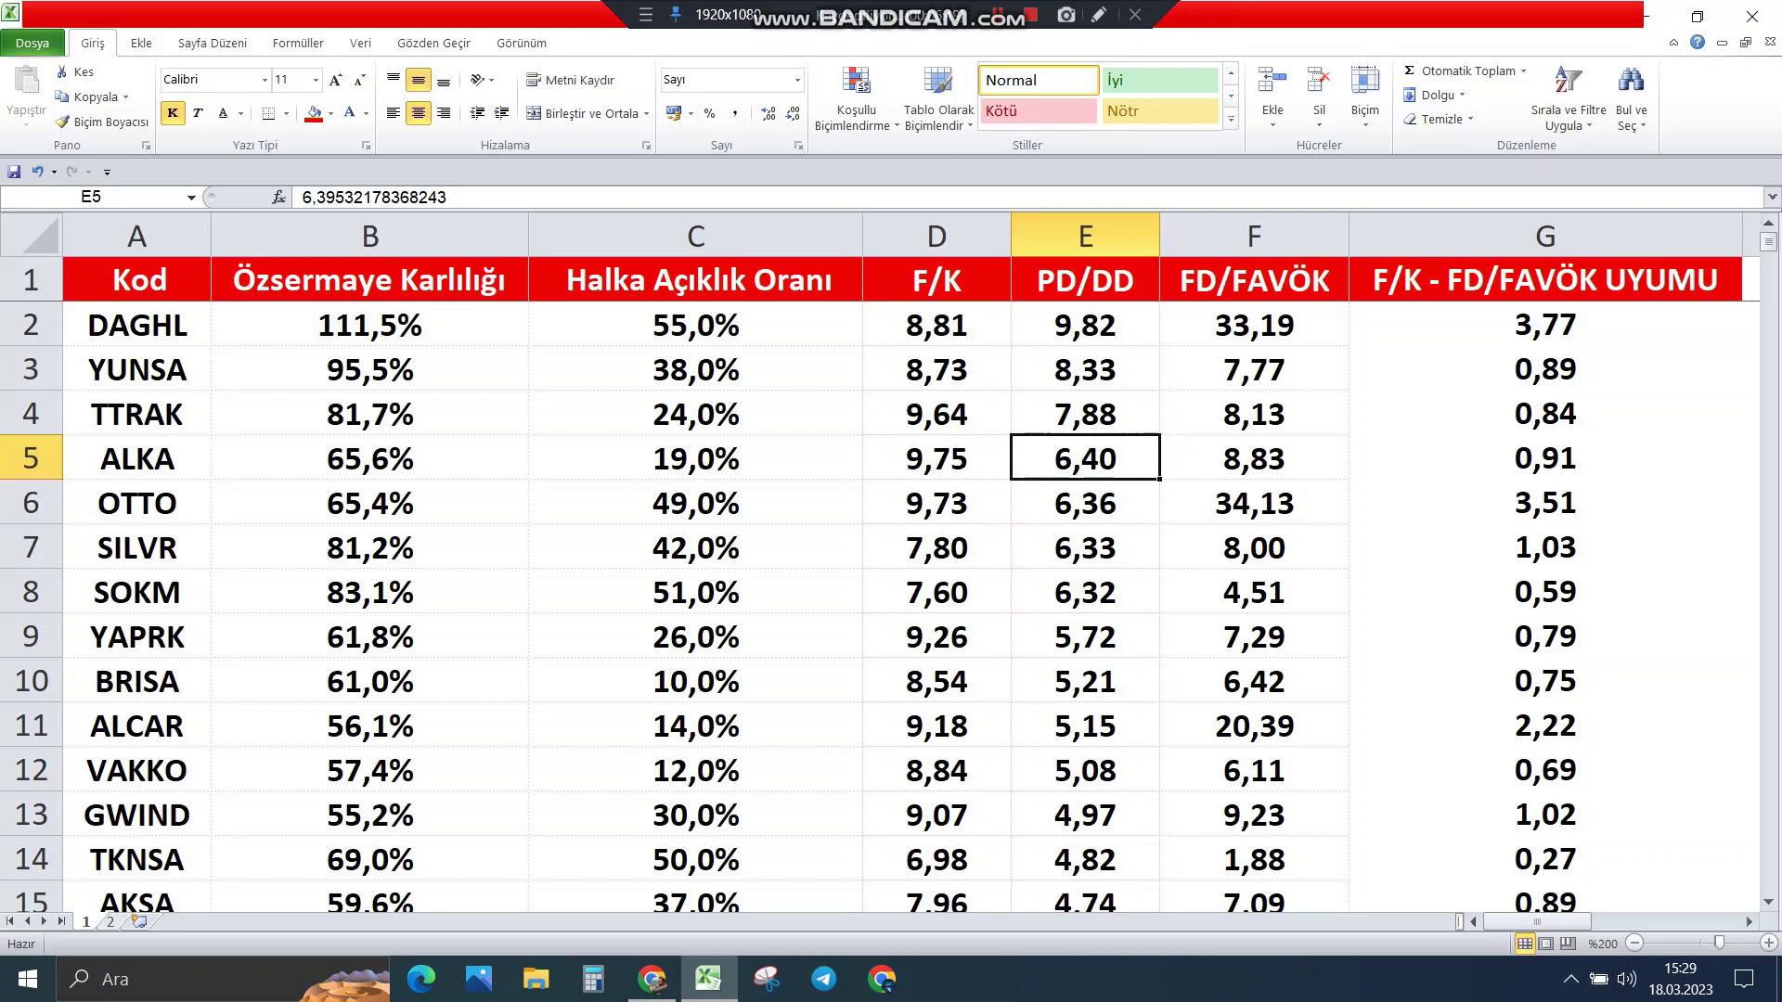
# Step: Delete rows 2 to 12, DAGHL through VAKKO, the stocks with a PD/DD above 5
pyautogui.click(1085, 771)
pyautogui.moveTo(1085, 771); pyautogui.dragTo(1144, 279)
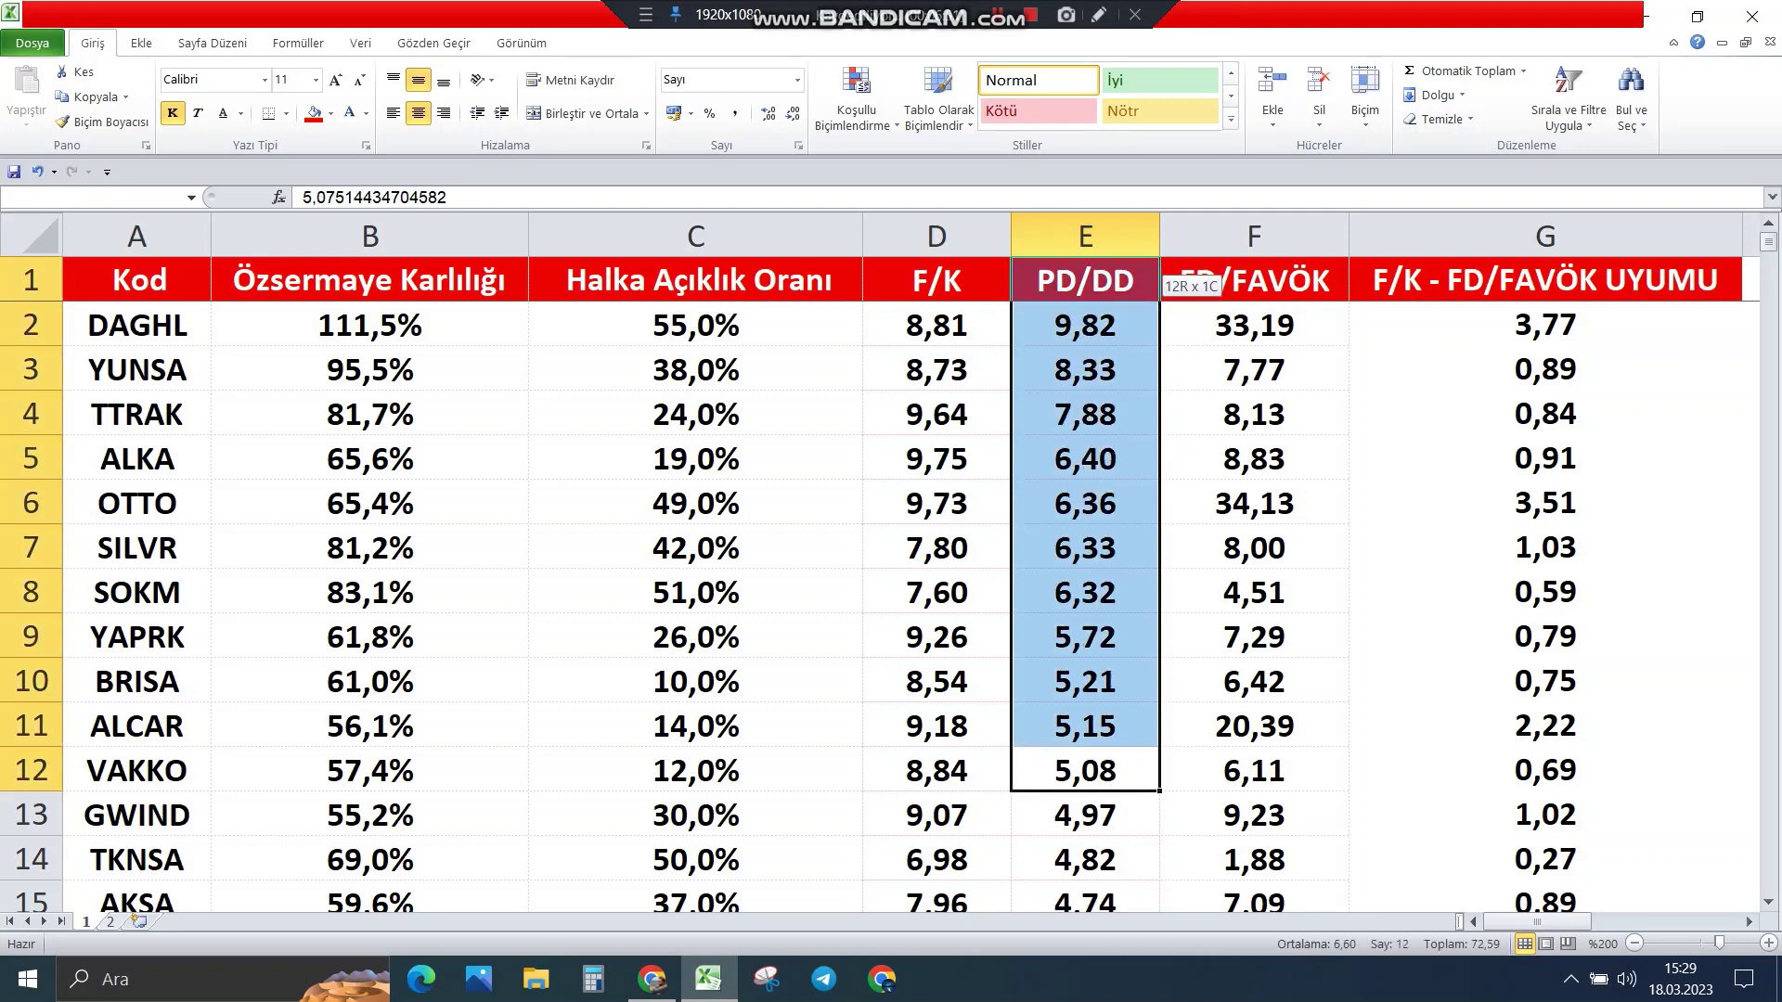
pyautogui.click(1085, 414)
pyautogui.click(30, 325)
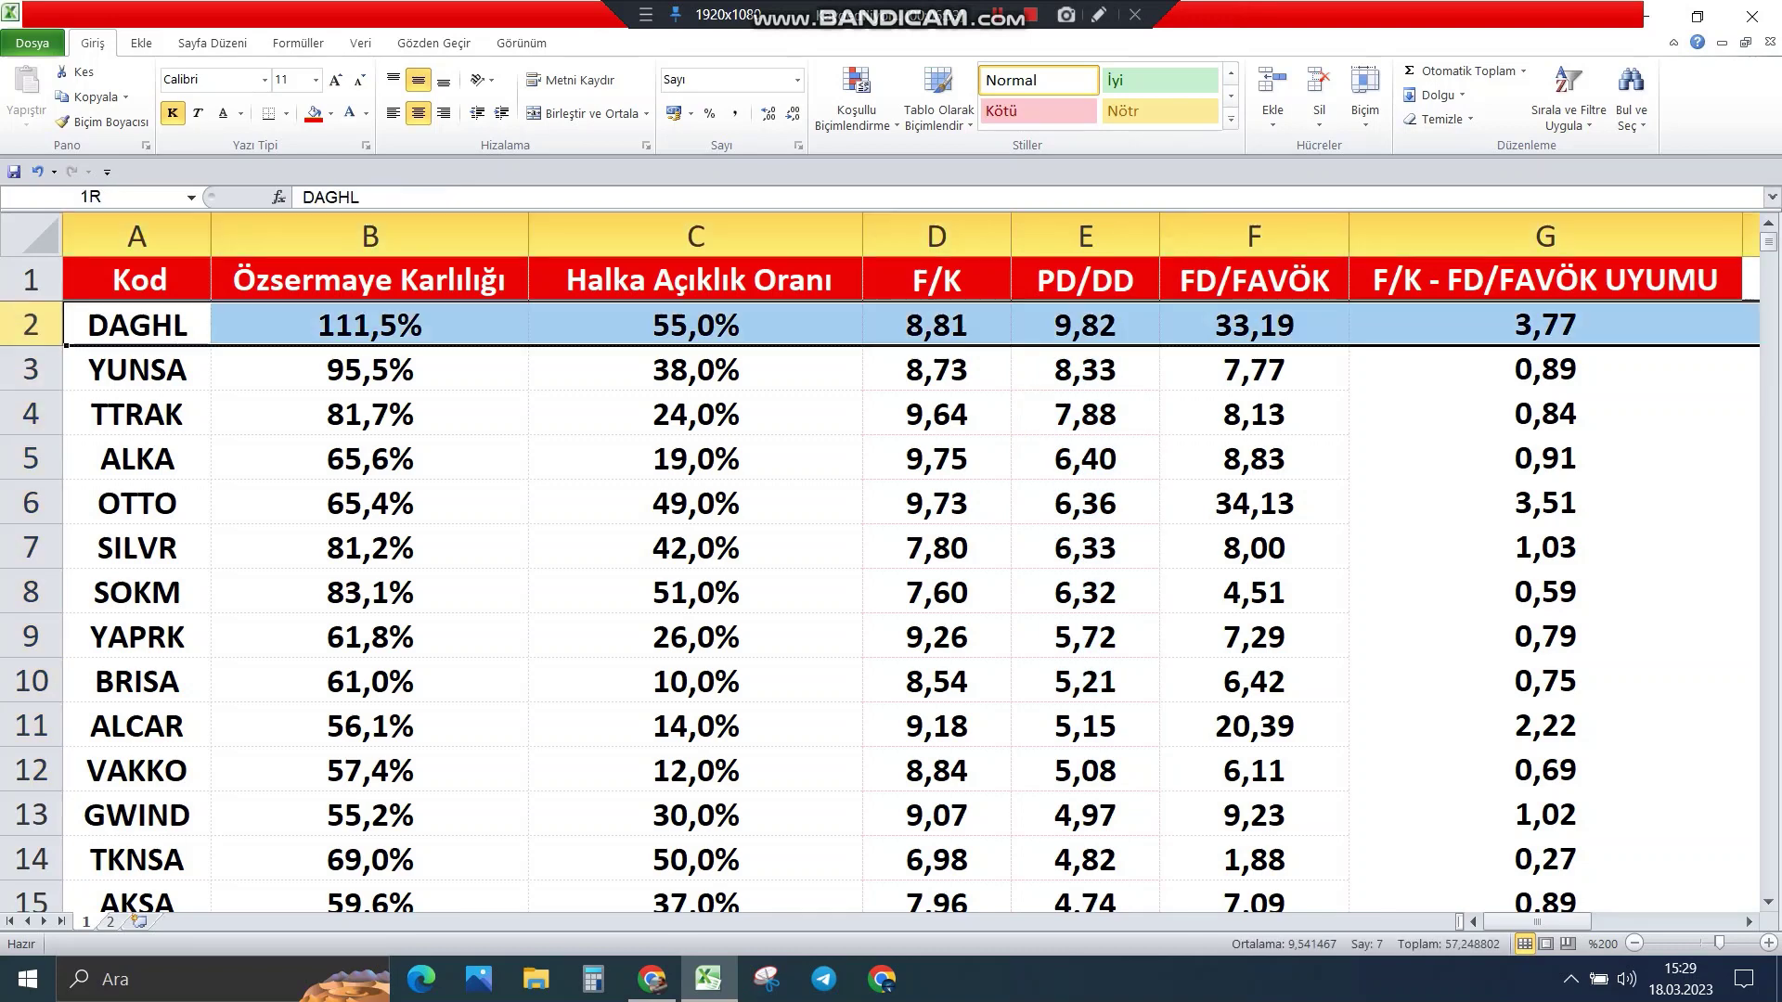
pyautogui.moveTo(31, 324); pyautogui.dragTo(31, 770)
pyautogui.rightClick(31, 548)
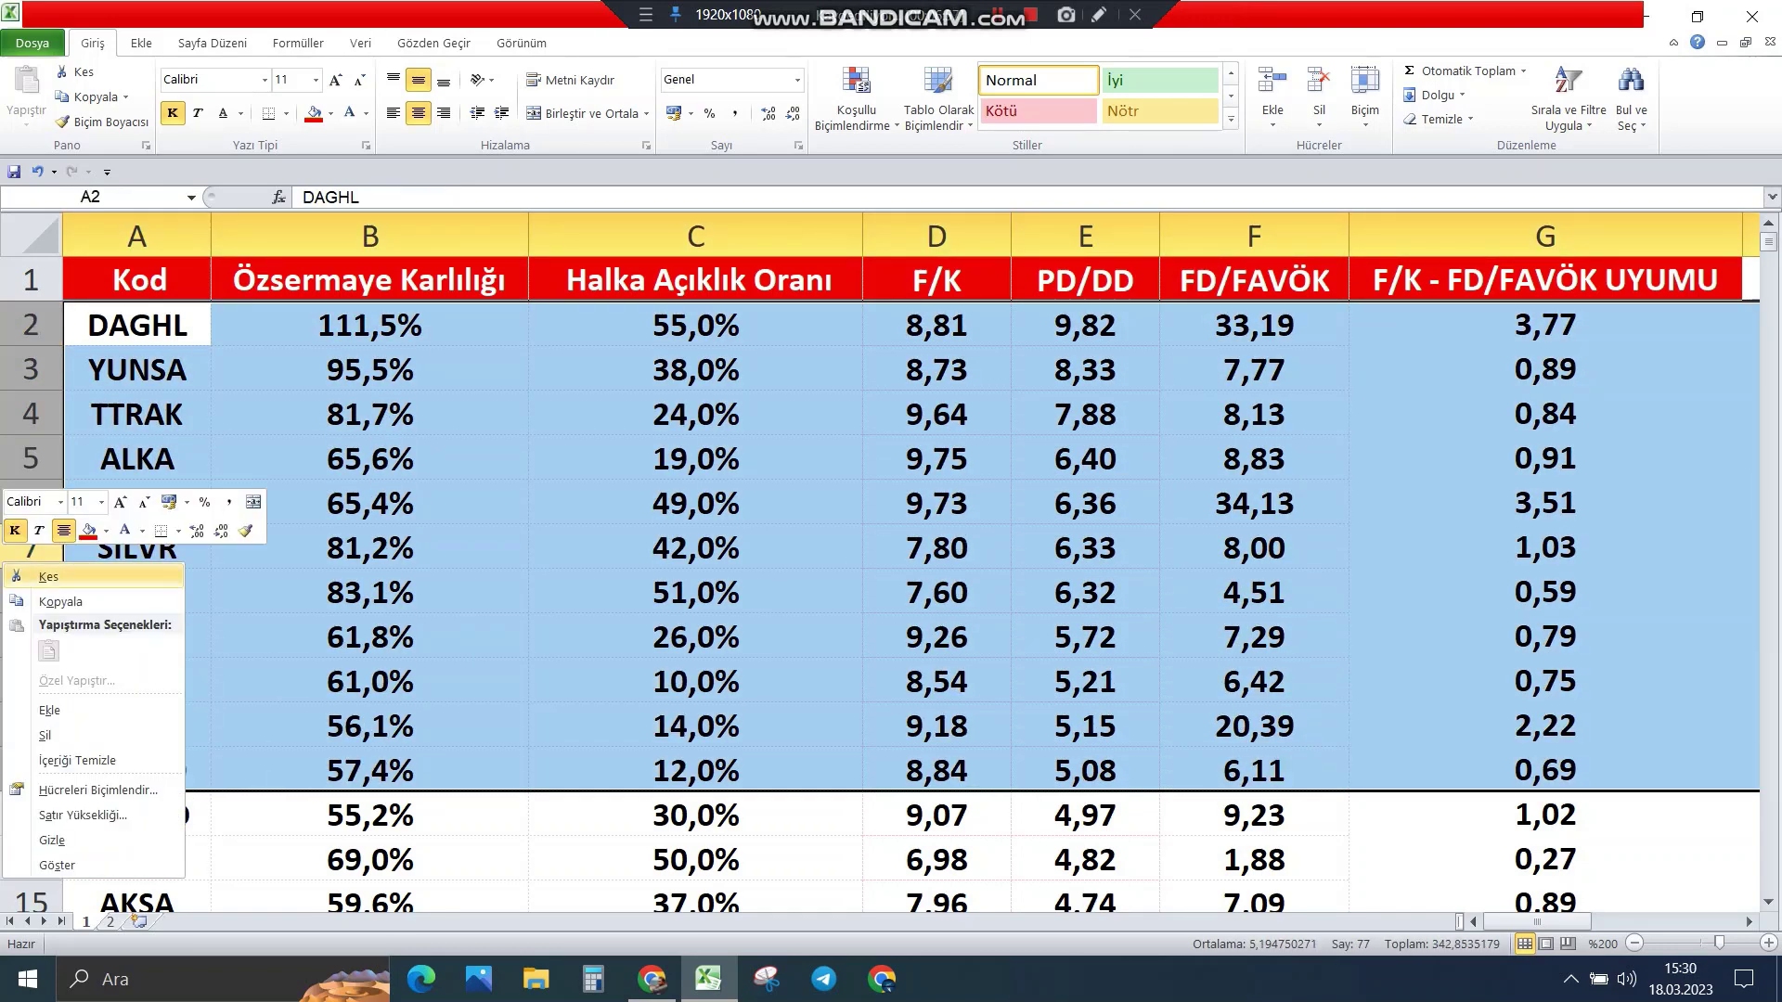
pyautogui.click(56, 735)
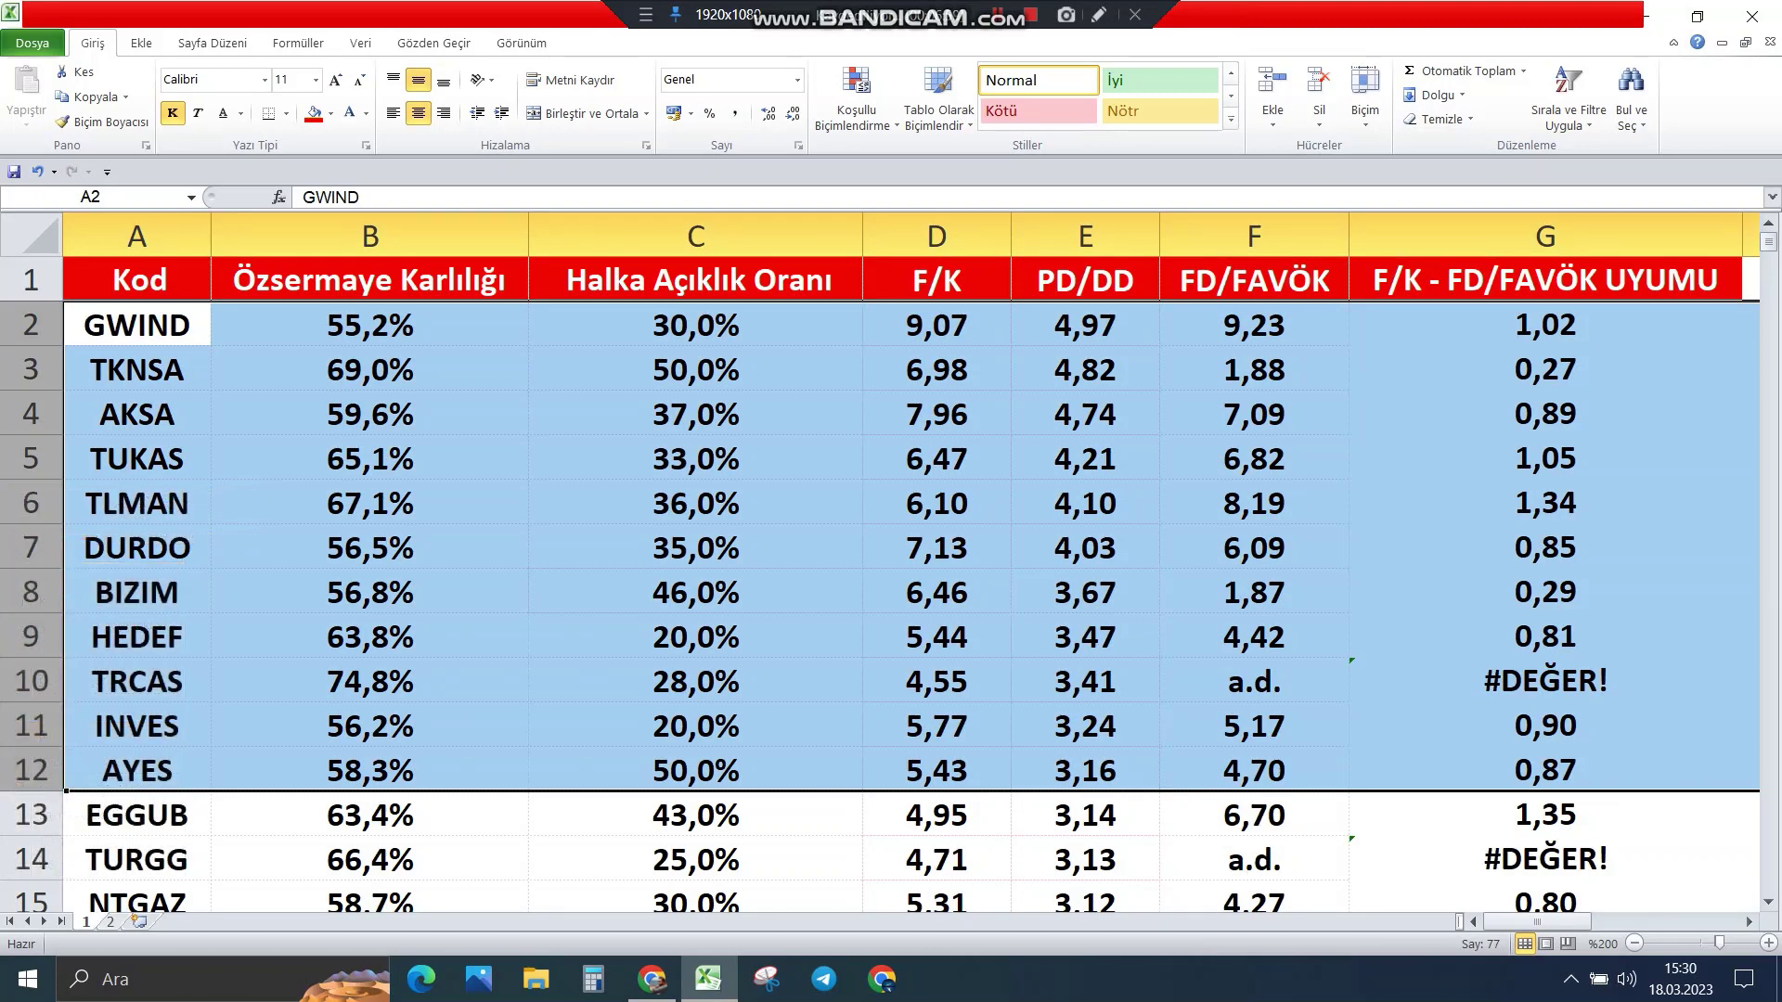
pyautogui.click(1085, 414)
# Step: Look over the remaining stocks, sort them by FD/FAVÖK in descending order and check the a.d. entries in rows 2 to 4
pyautogui.scroll(-7, 891, 557)
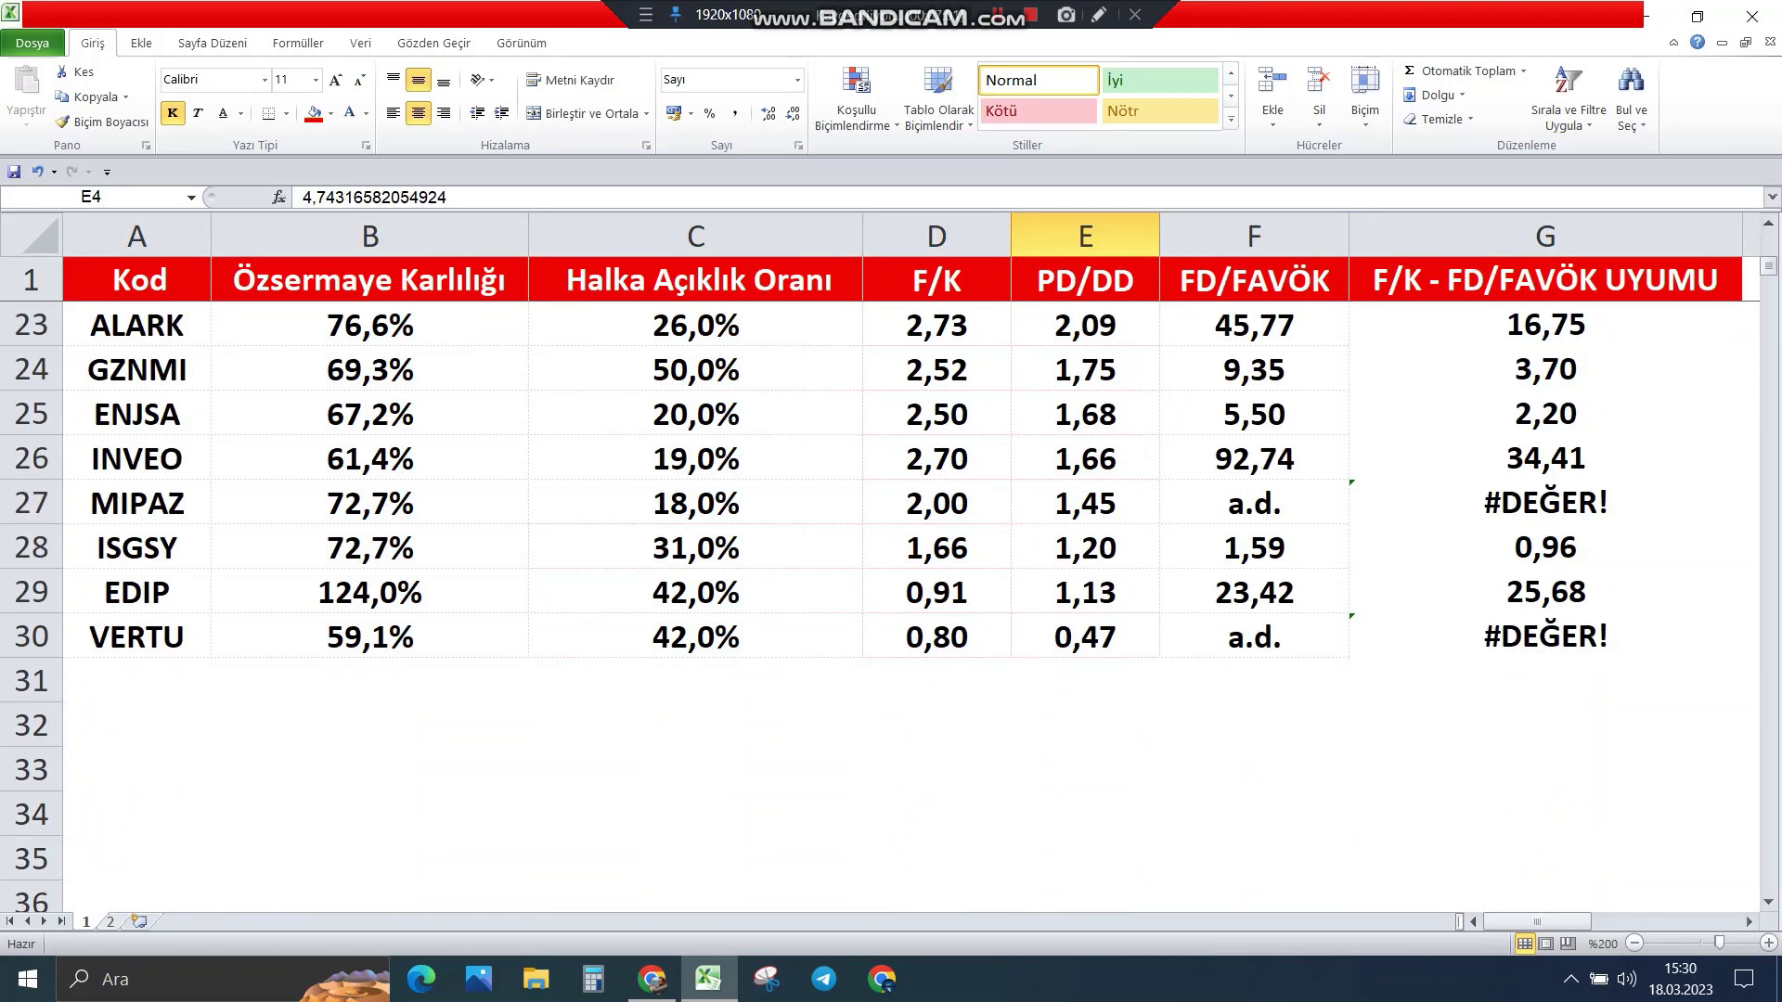
pyautogui.scroll(7, 891, 557)
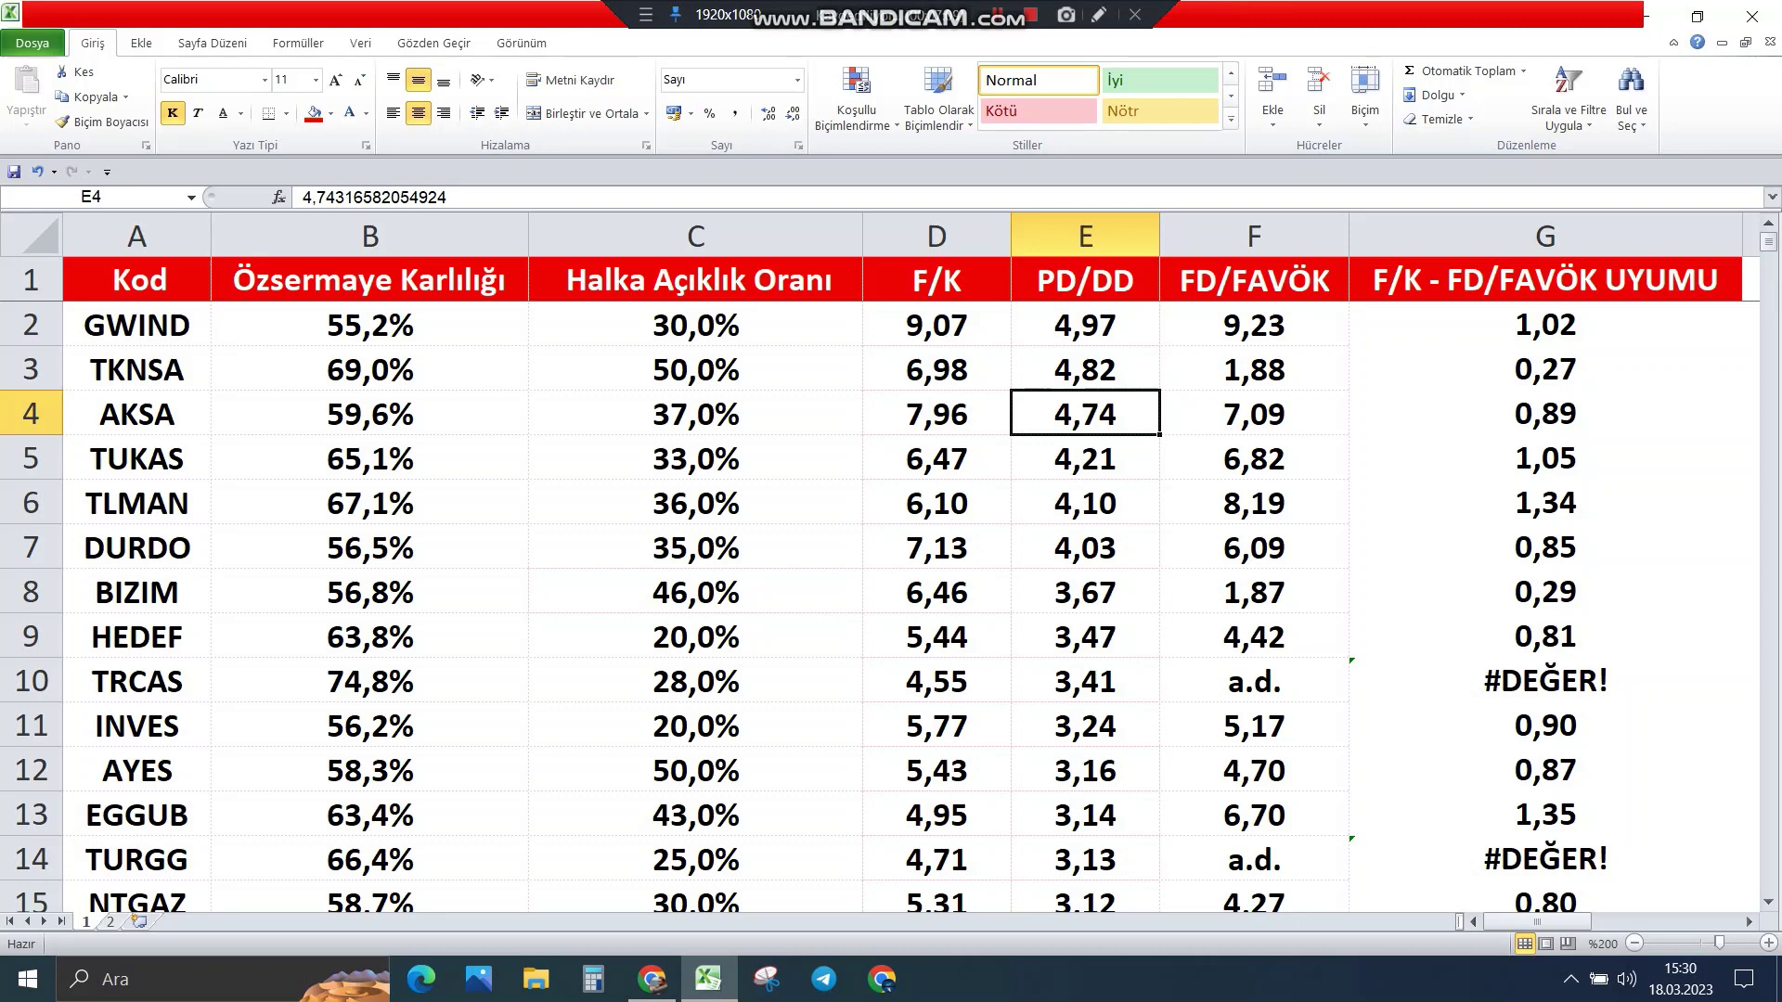
pyautogui.click(1243, 280)
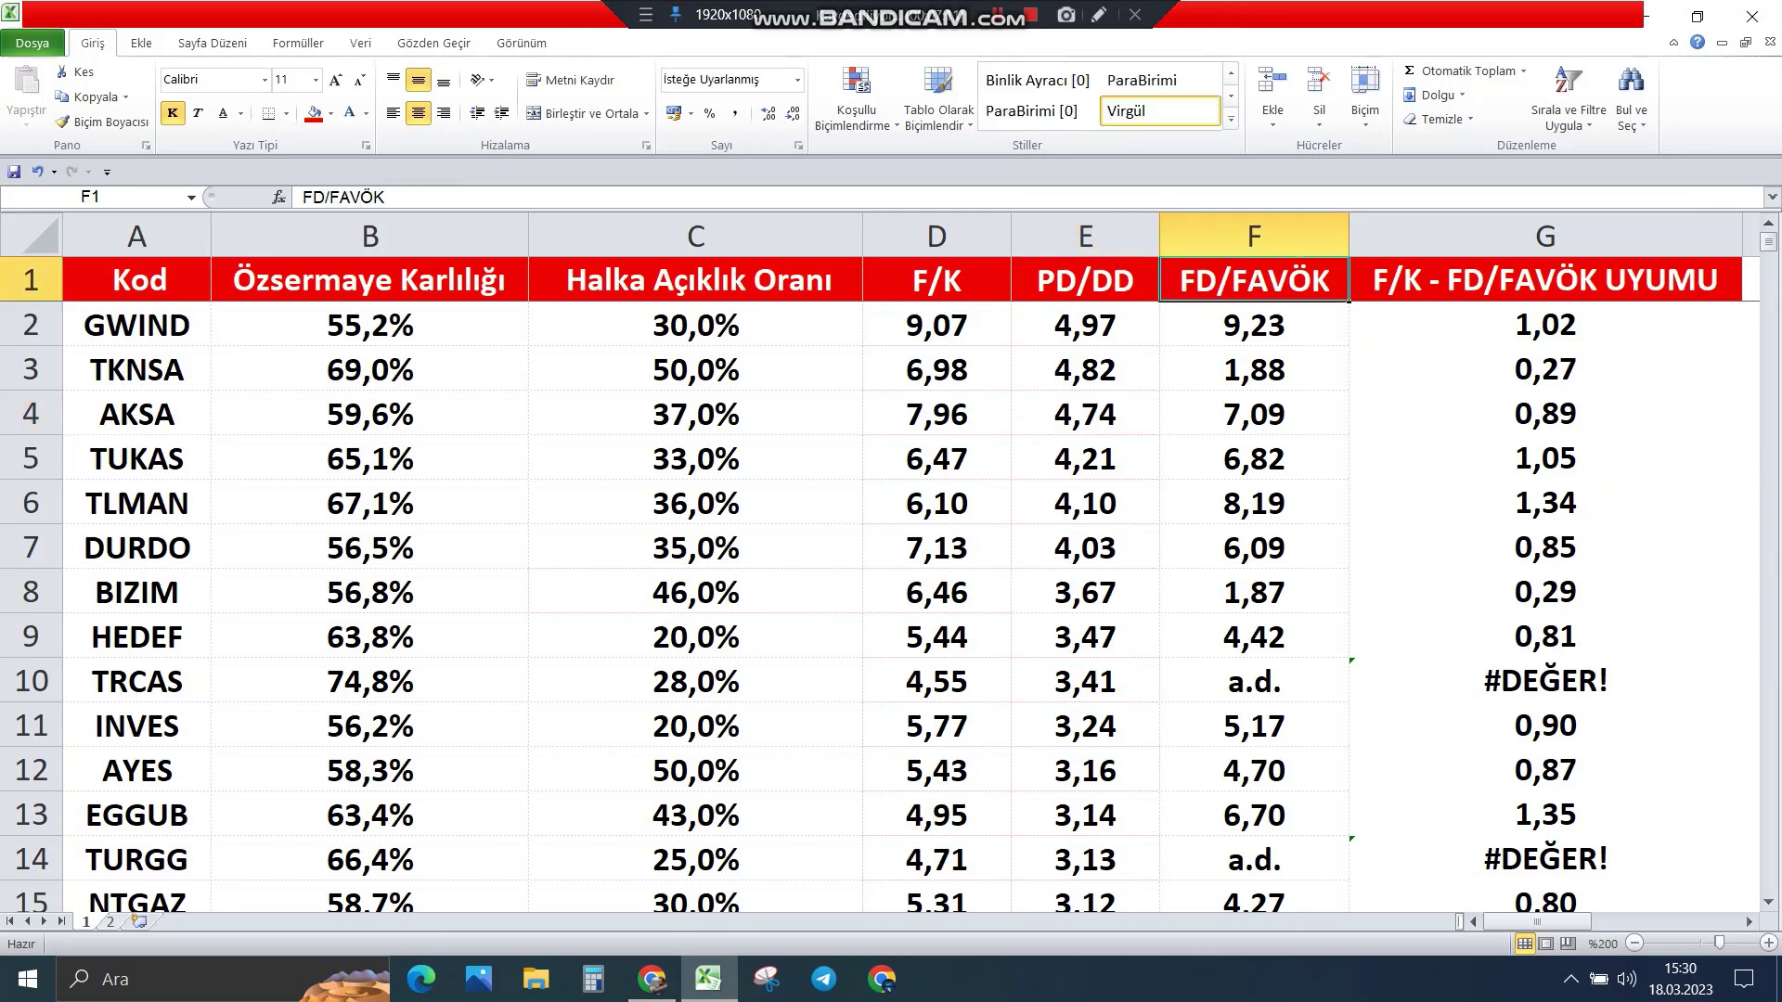
pyautogui.rightClick(1243, 283)
pyautogui.moveTo(1295, 536)
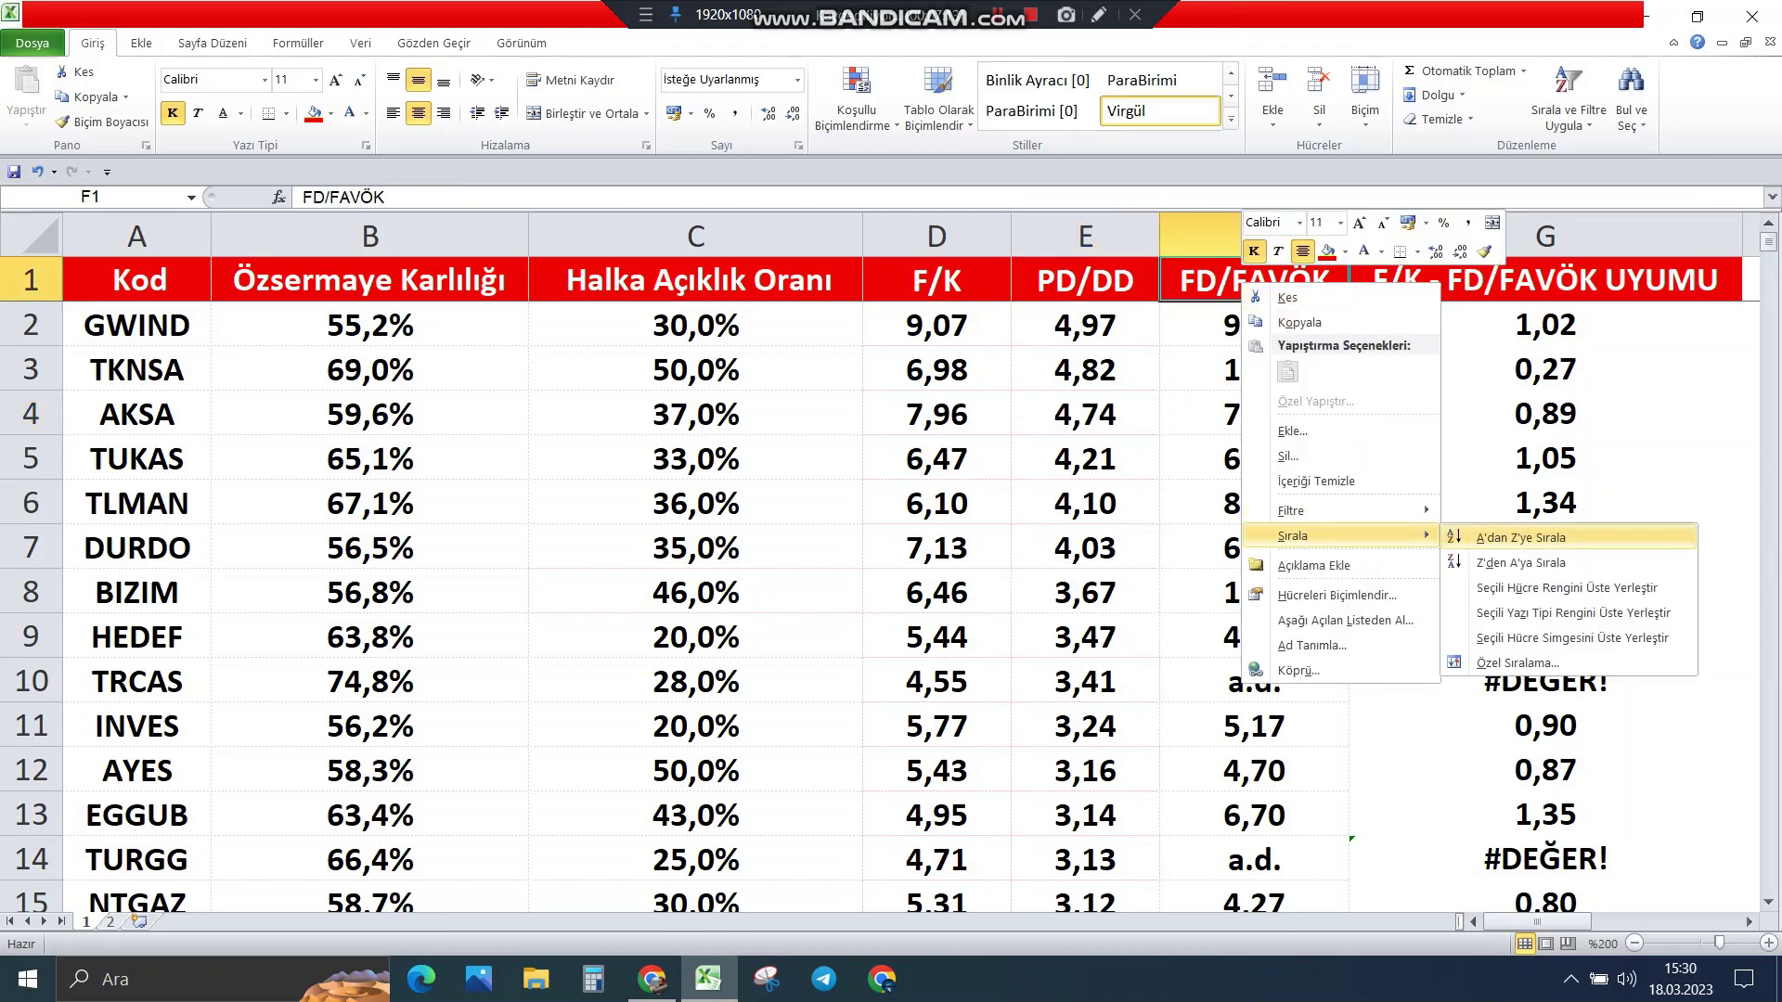
pyautogui.click(1522, 563)
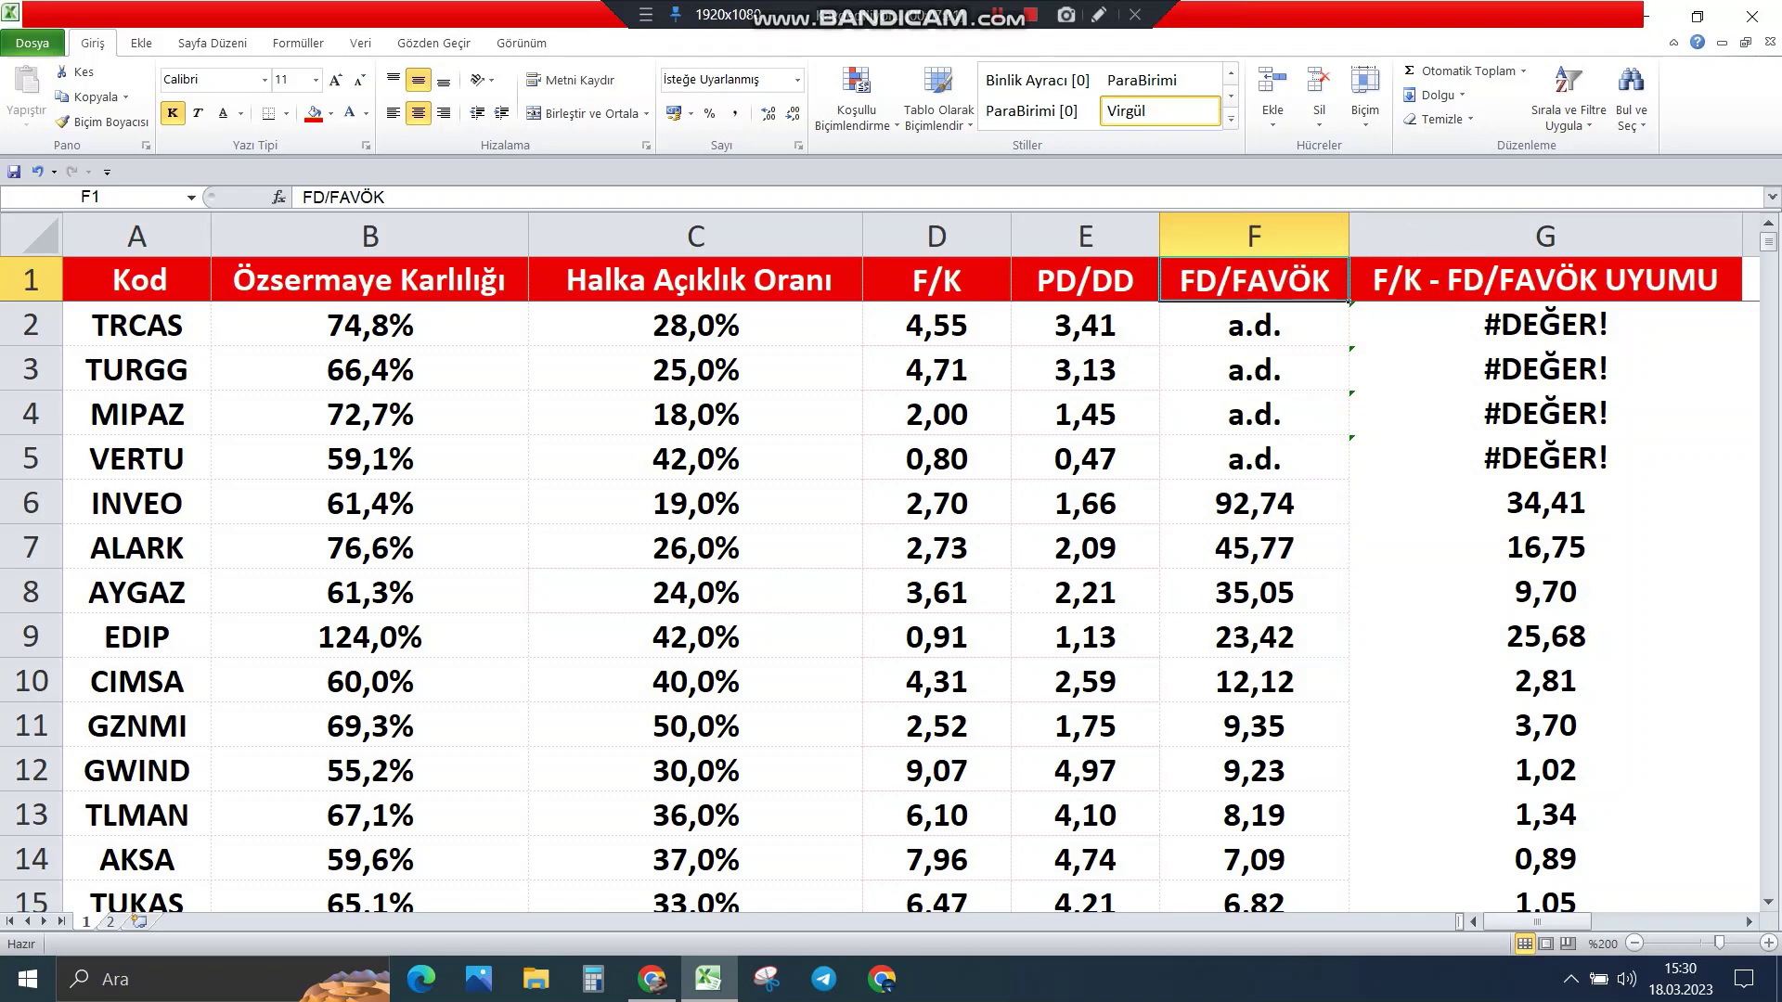
pyautogui.click(1254, 324)
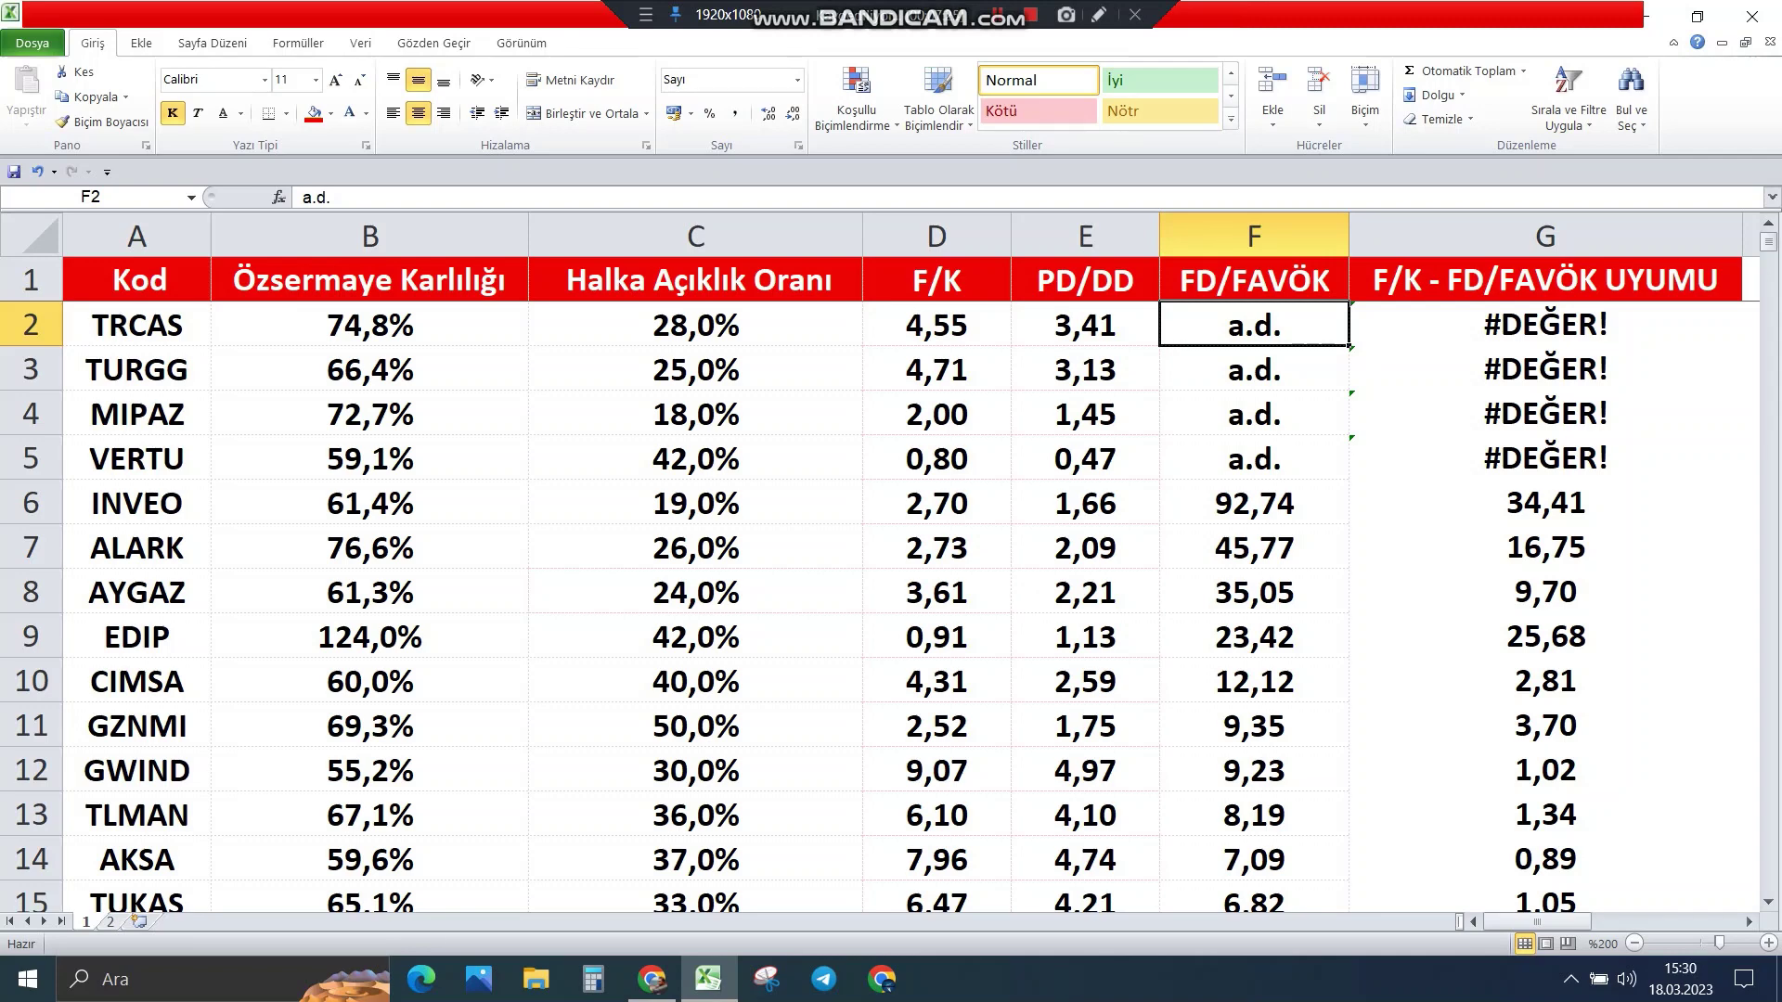
pyautogui.click(1254, 369)
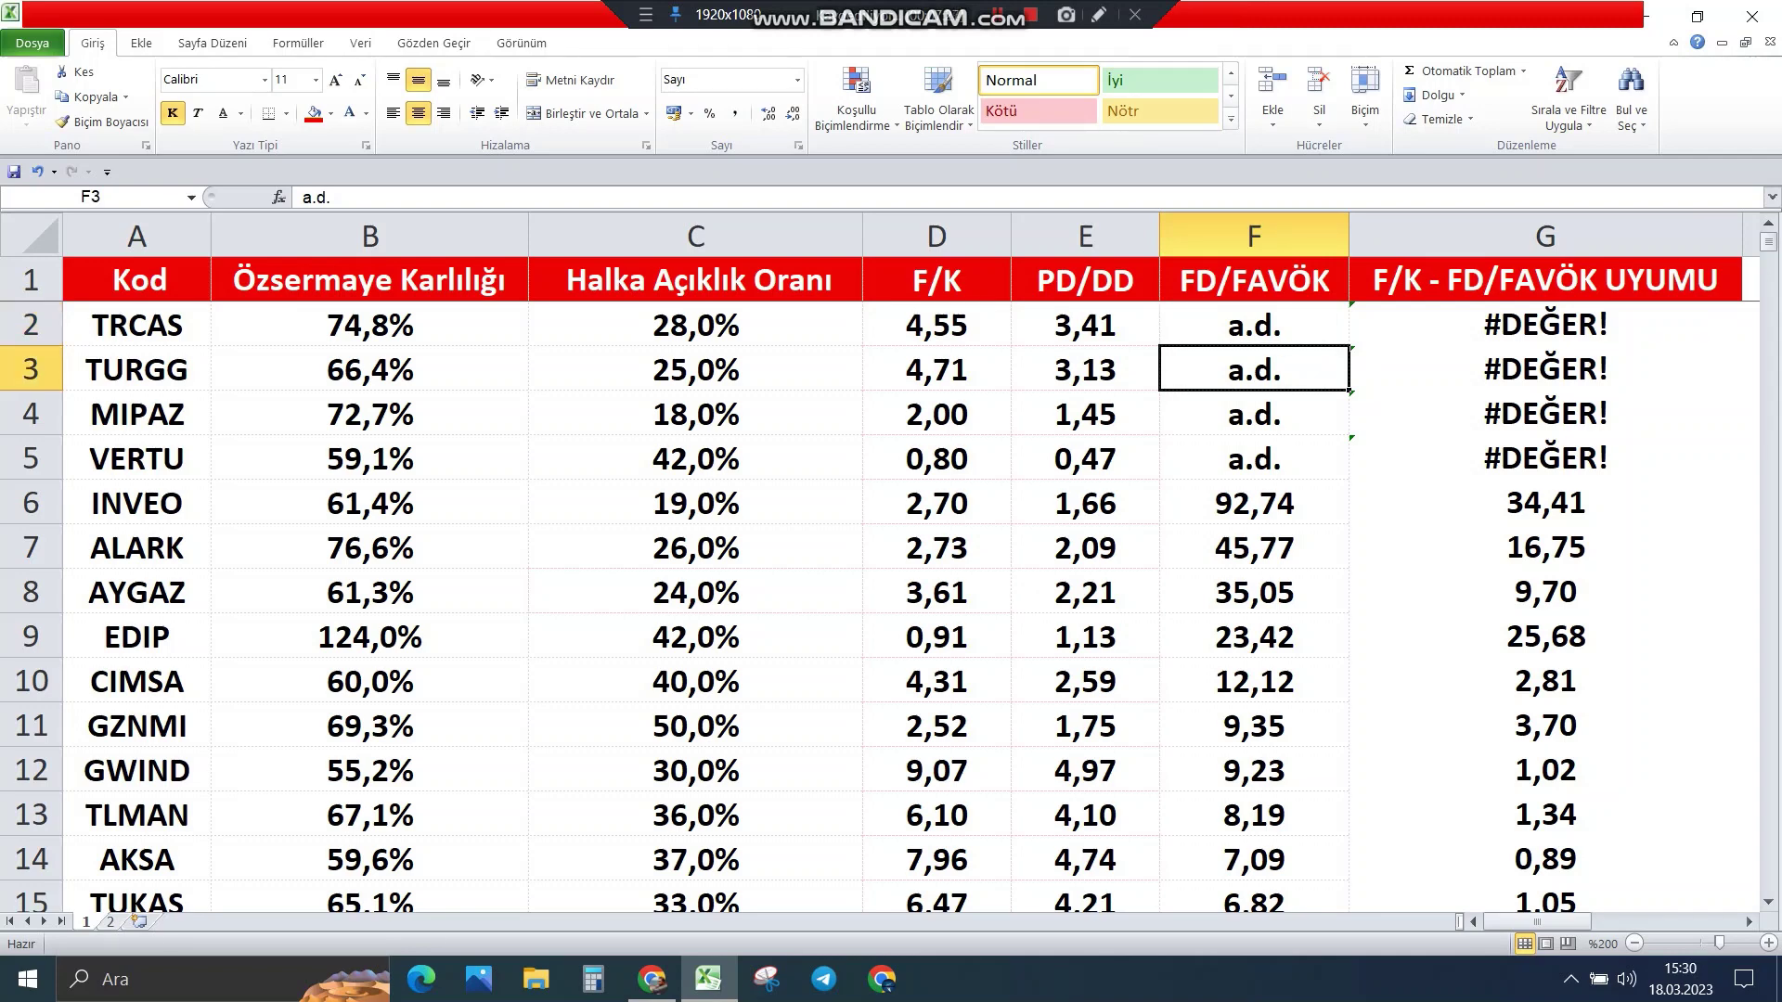
pyautogui.click(1254, 413)
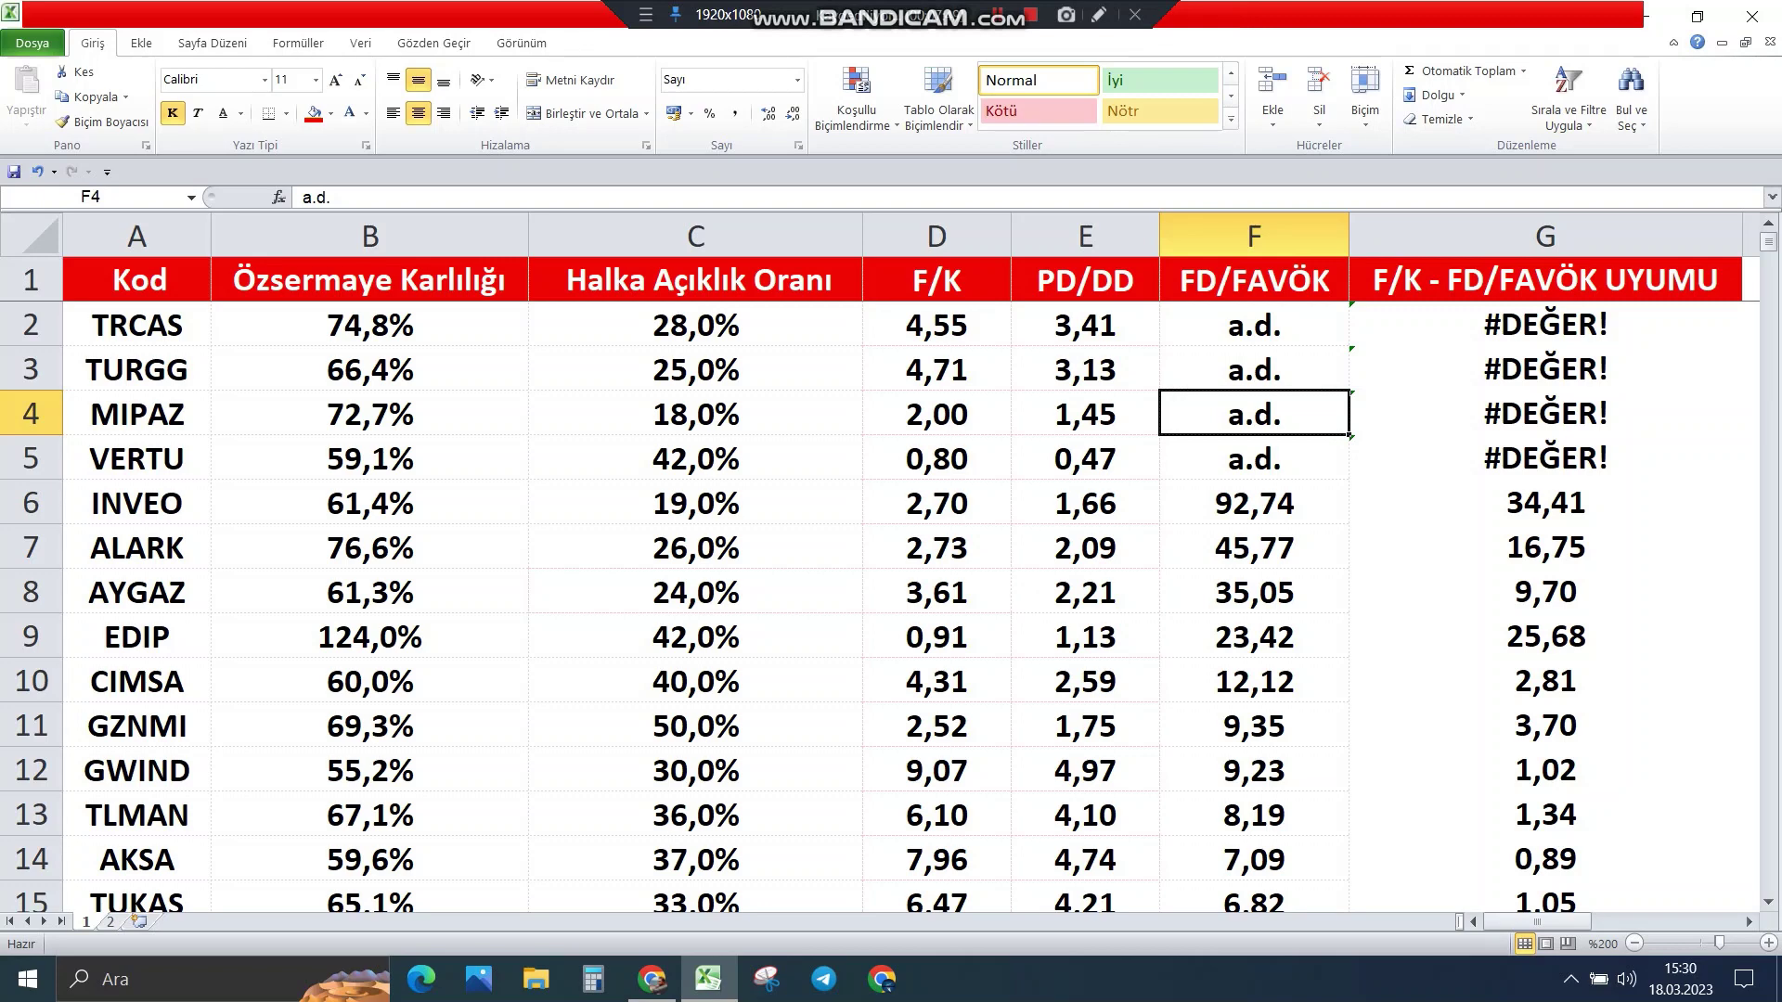
# Step: Delete rows 2 to 4, TRCAS, TURGG and MIPAZ, which have a.d. as FD/FAVÖK, and select VERTU's FD/FAVÖK cell
pyautogui.moveTo(30, 325); pyautogui.dragTo(30, 414)
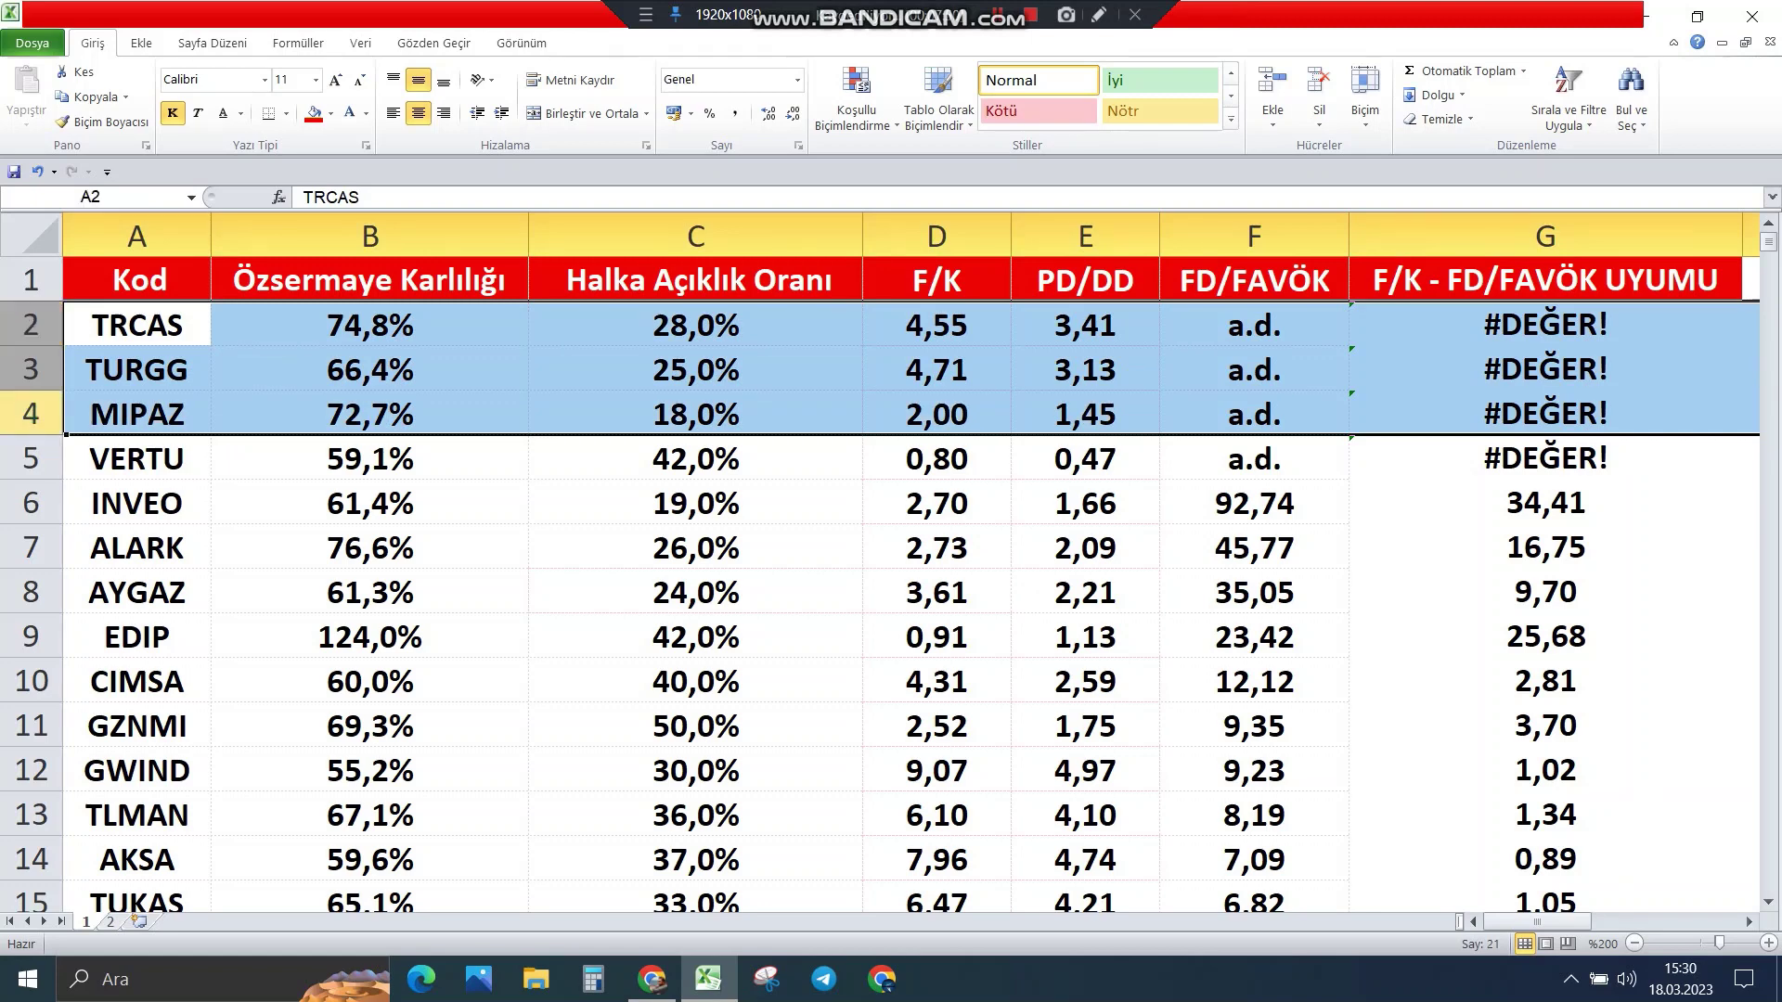
pyautogui.rightClick(30, 367)
pyautogui.click(65, 536)
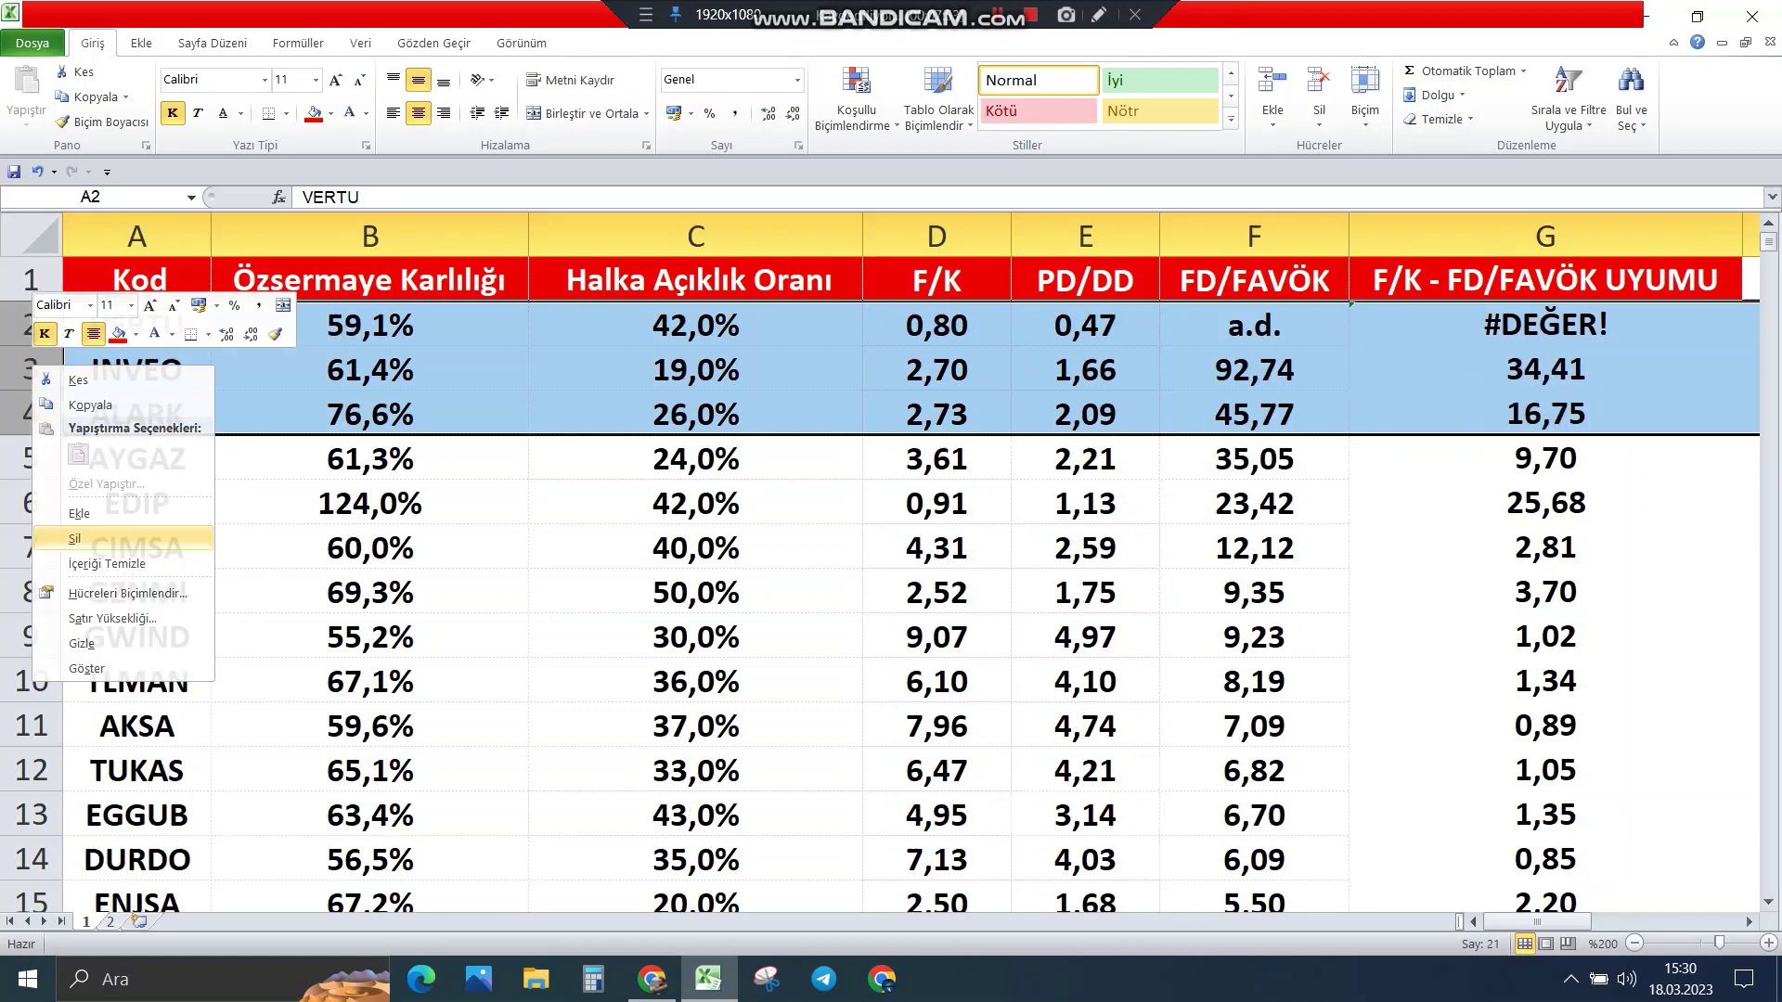
pyautogui.click(1086, 369)
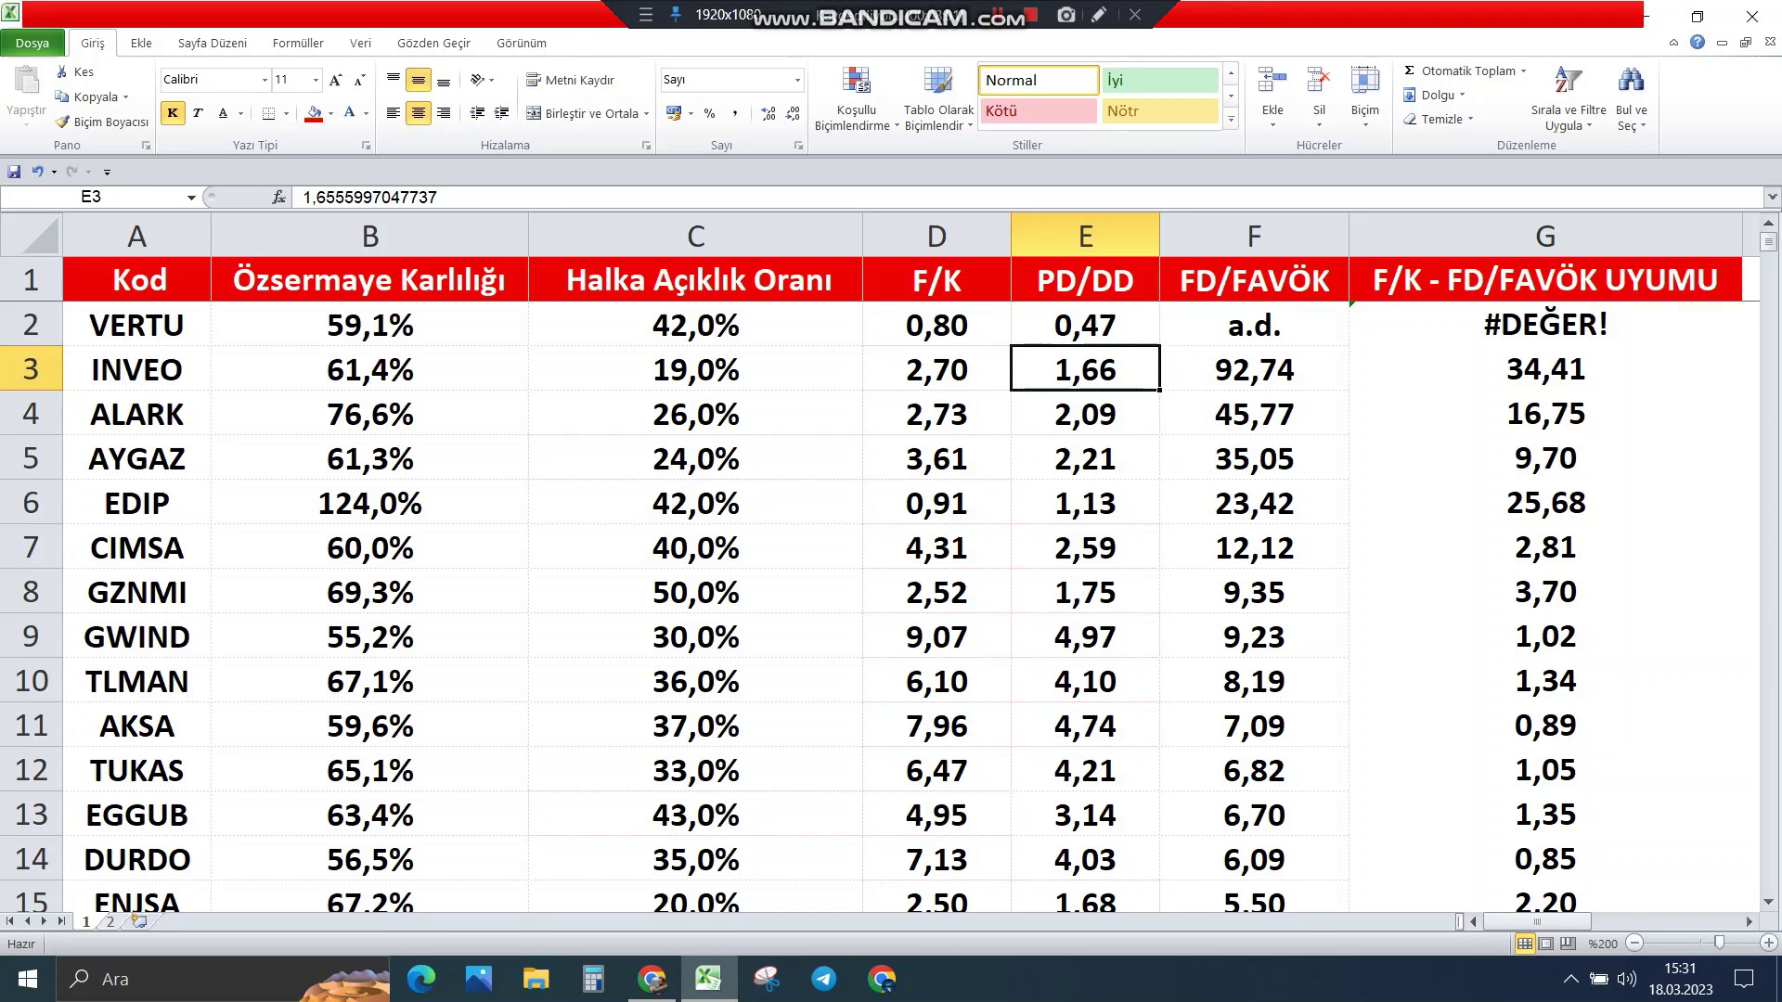
pyautogui.click(1254, 325)
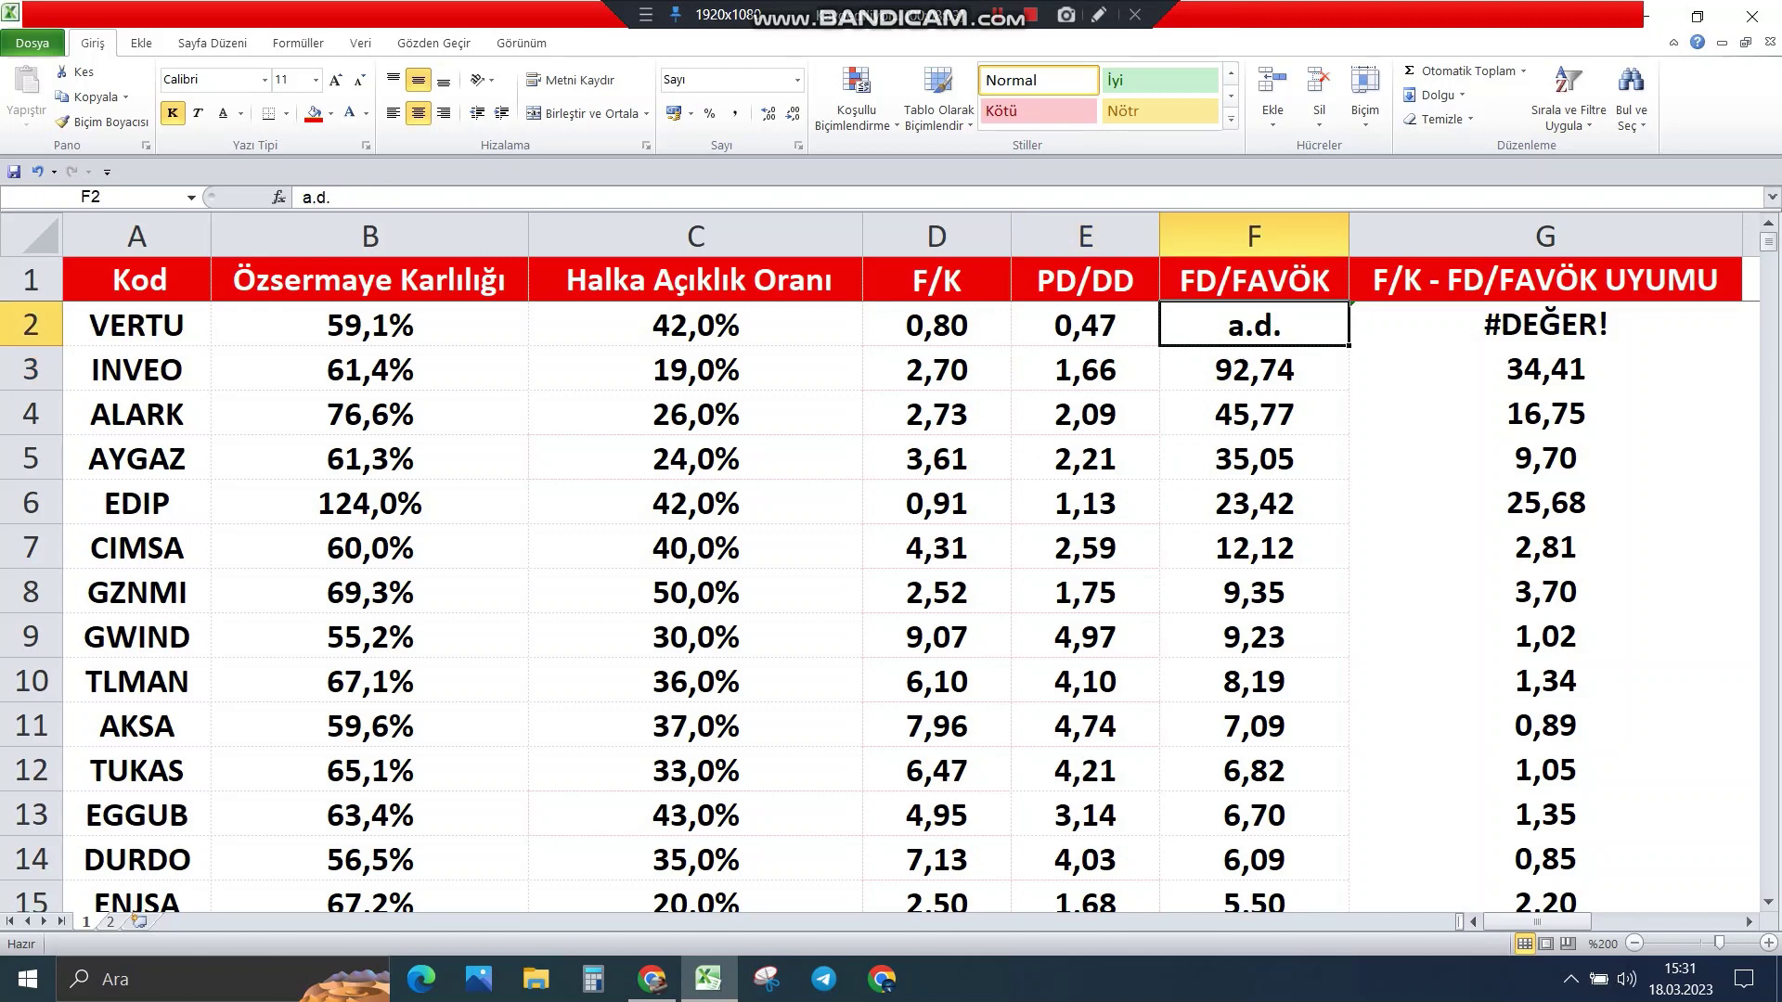
# Step: Sort the remaining stocks by F/K - FD/FAVÖK UYUMU in descending order
pyautogui.click(1545, 280)
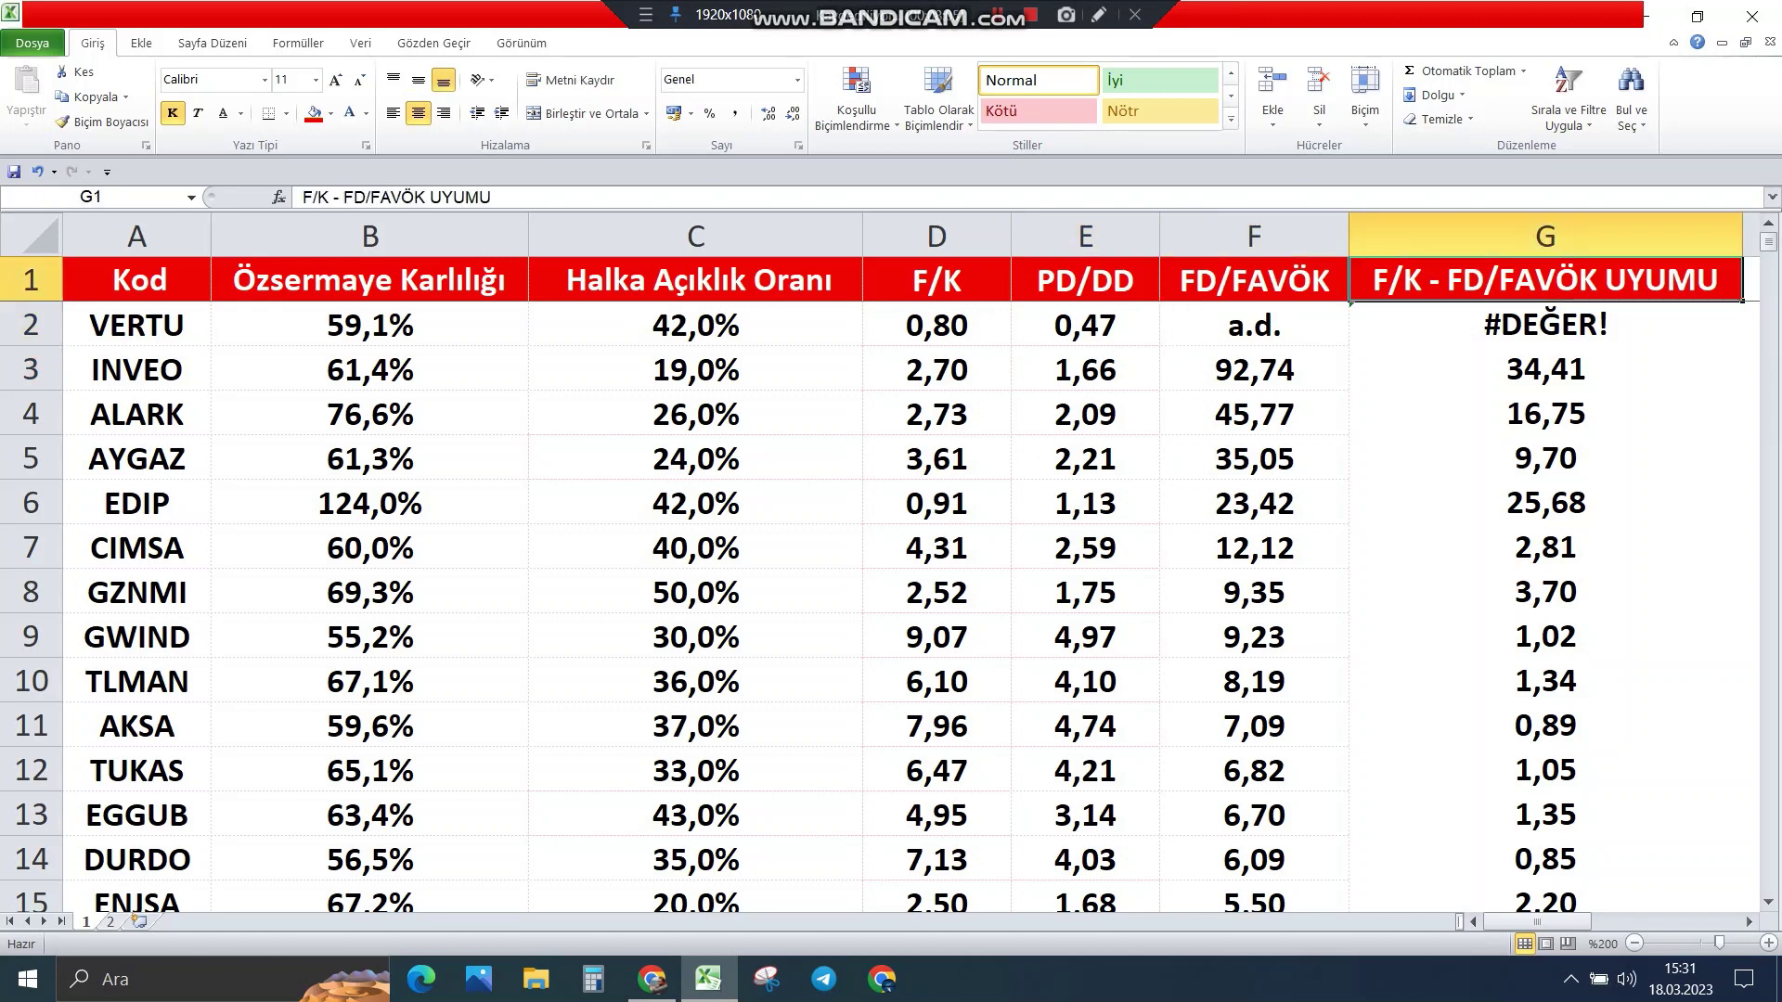
pyautogui.rightClick(1436, 284)
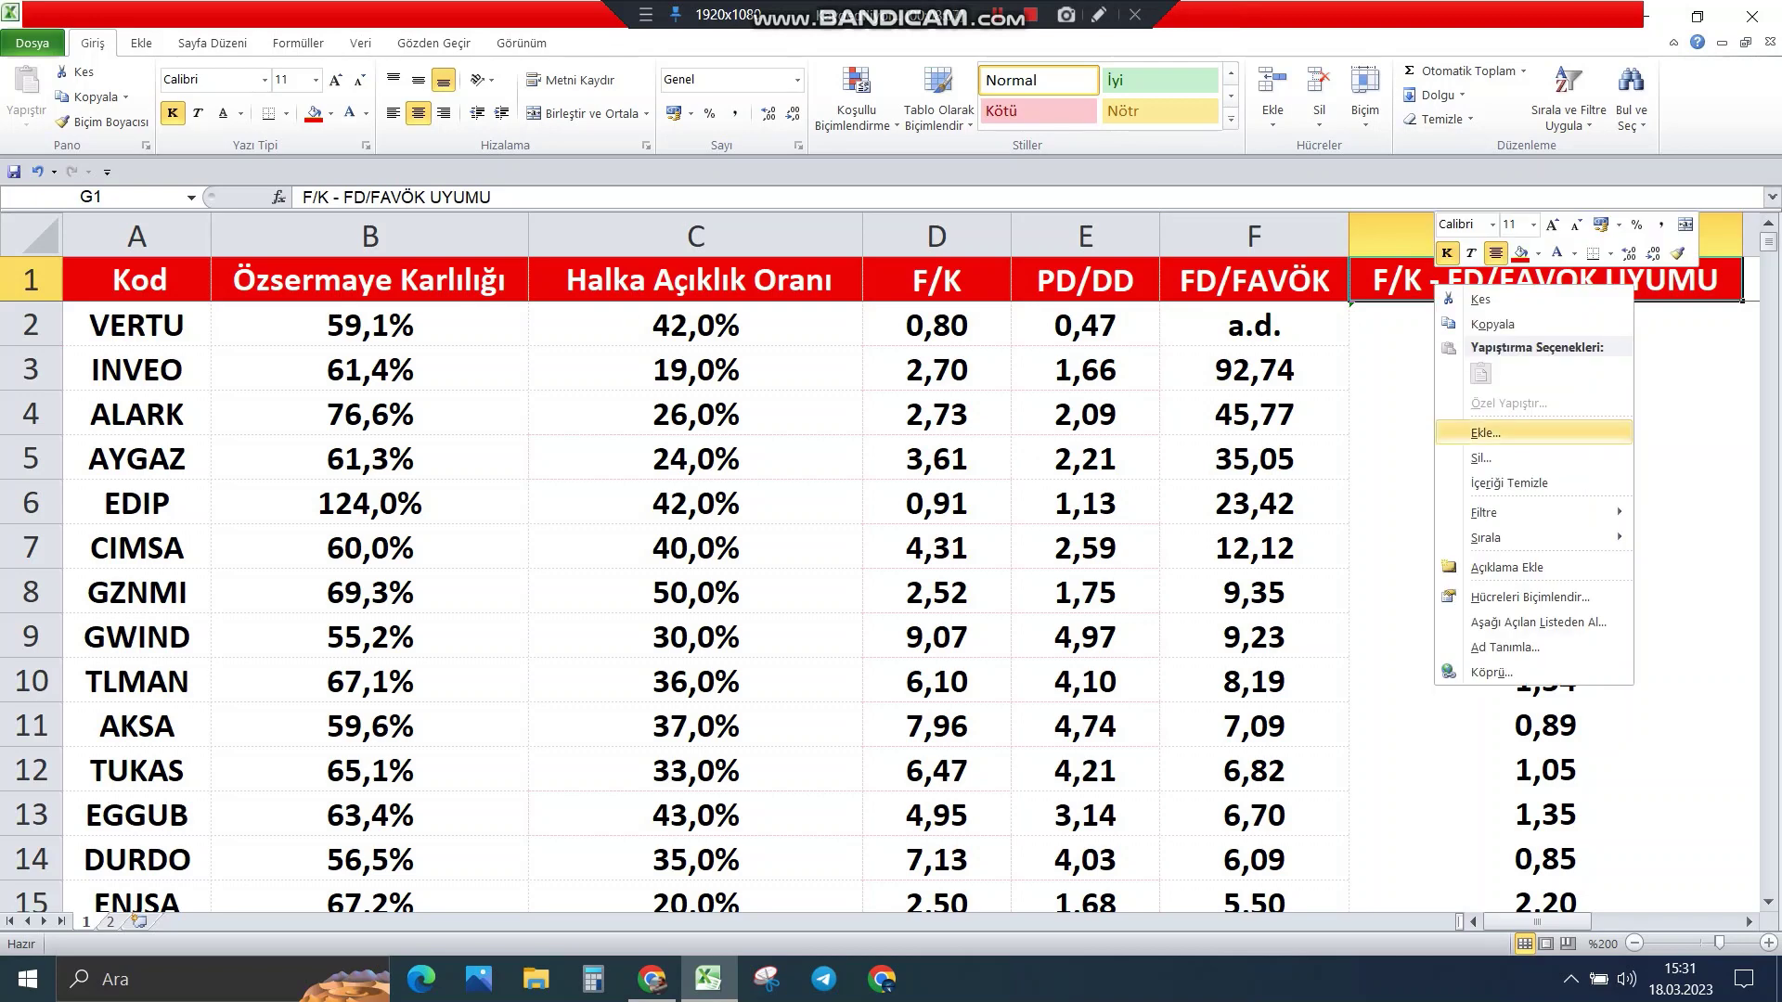
pyautogui.moveTo(1504, 537)
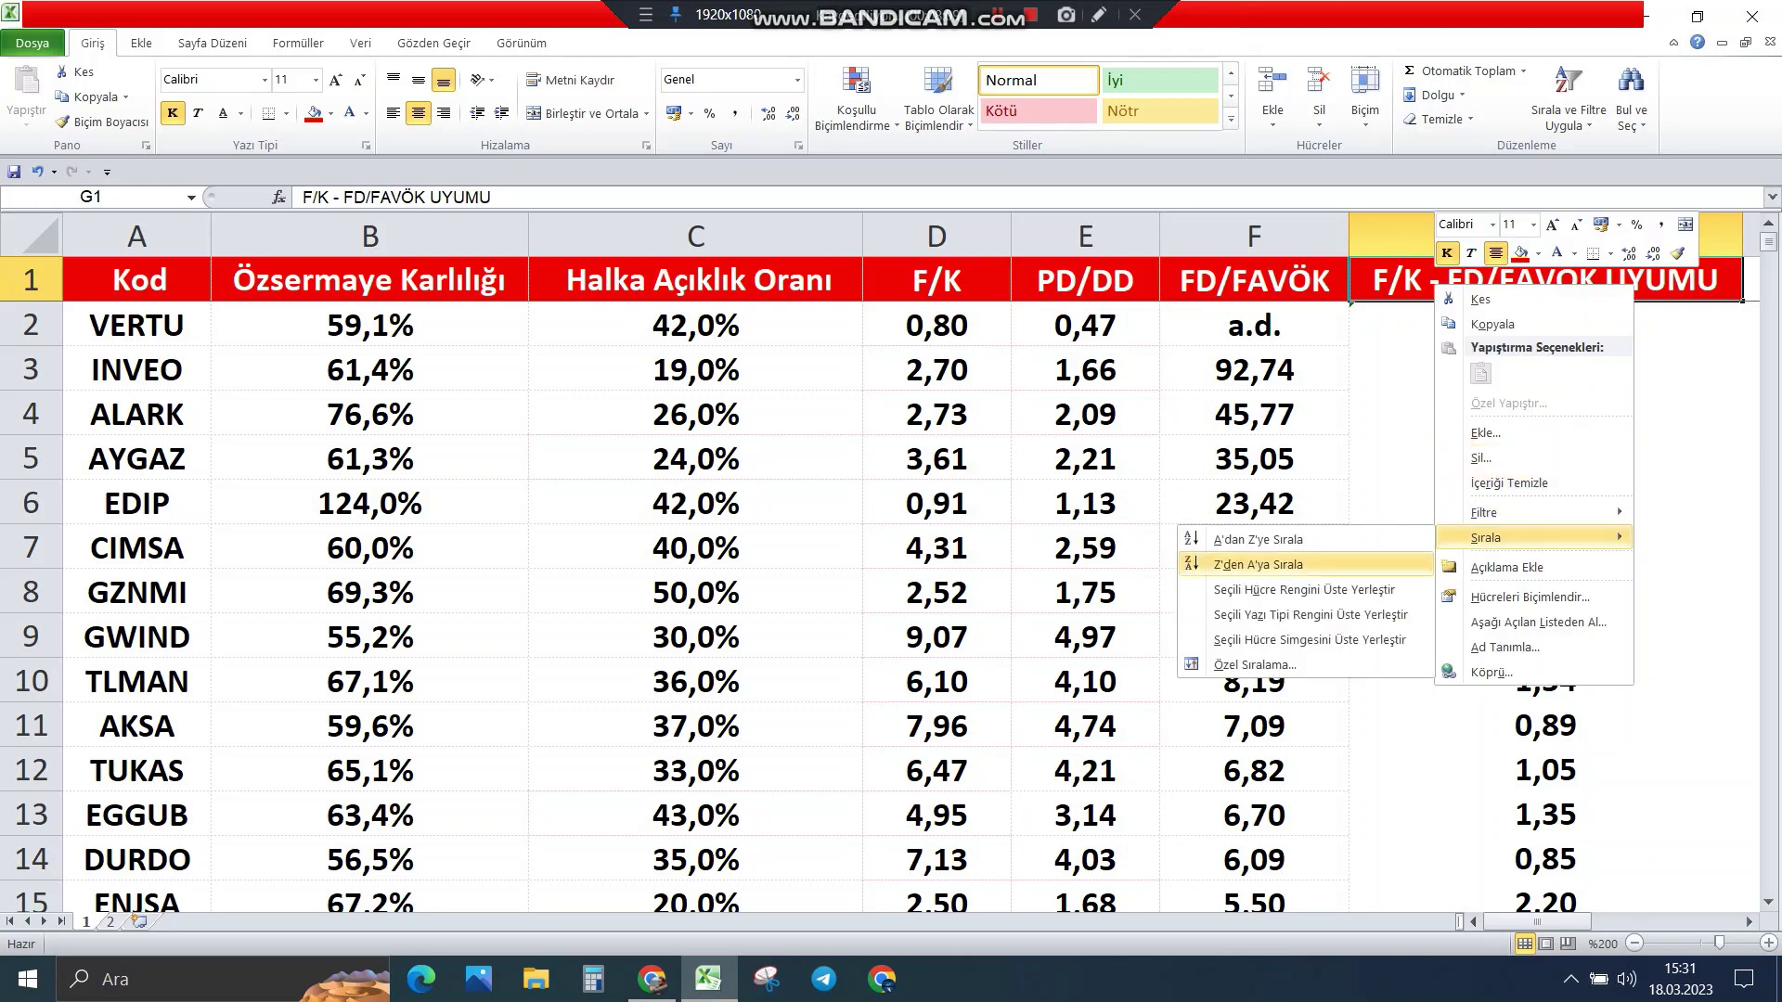
pyautogui.click(1257, 564)
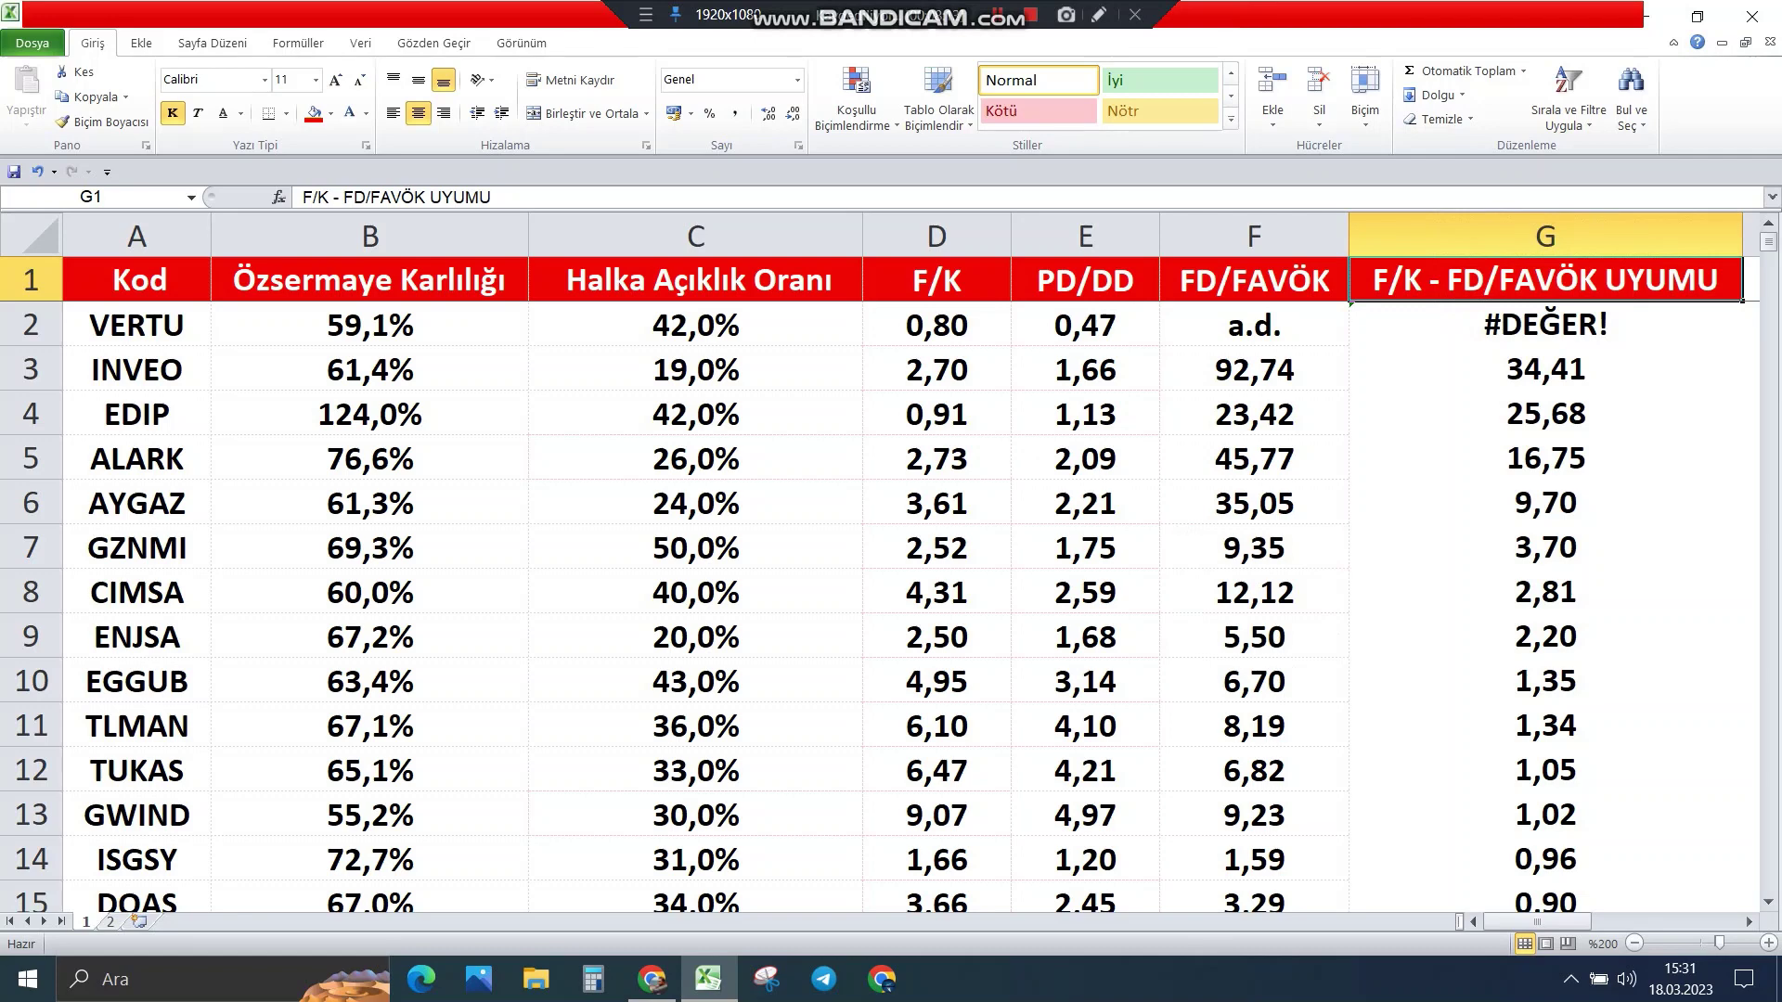
# Step: Check the FD/FAVÖK values in rows 2 to 4 and delete row 4, EDIP
pyautogui.click(1254, 325)
pyautogui.click(1254, 370)
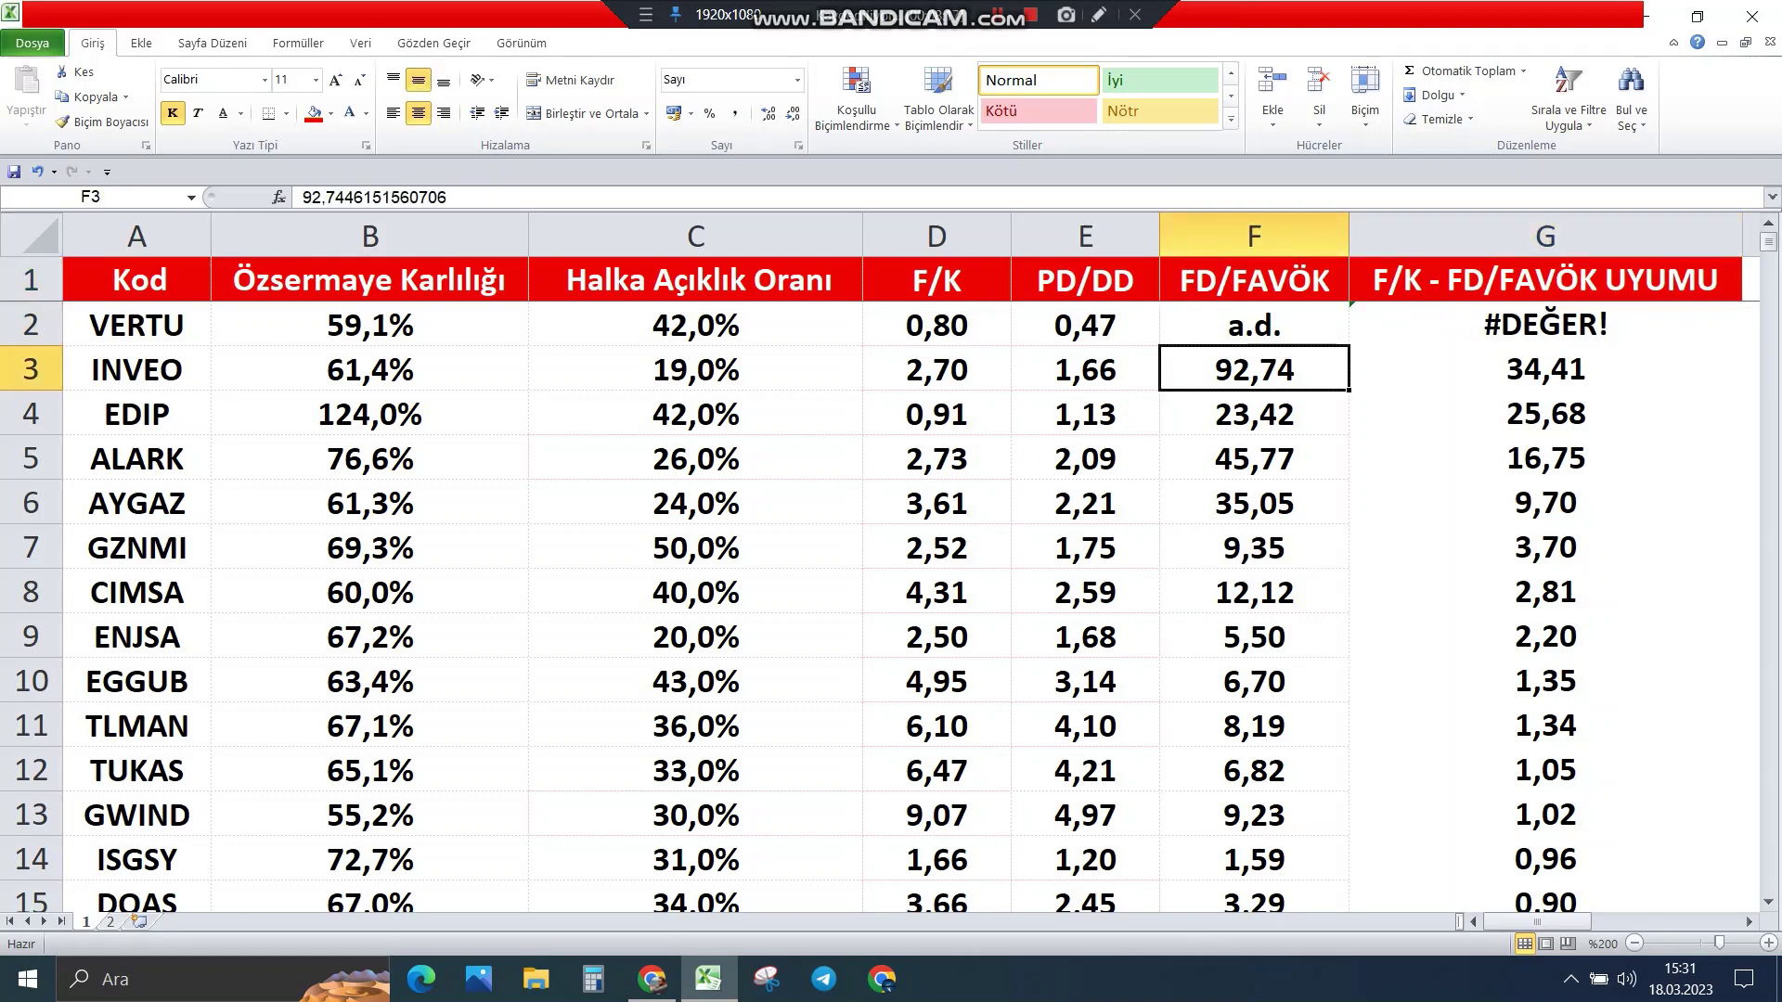
pyautogui.click(1254, 414)
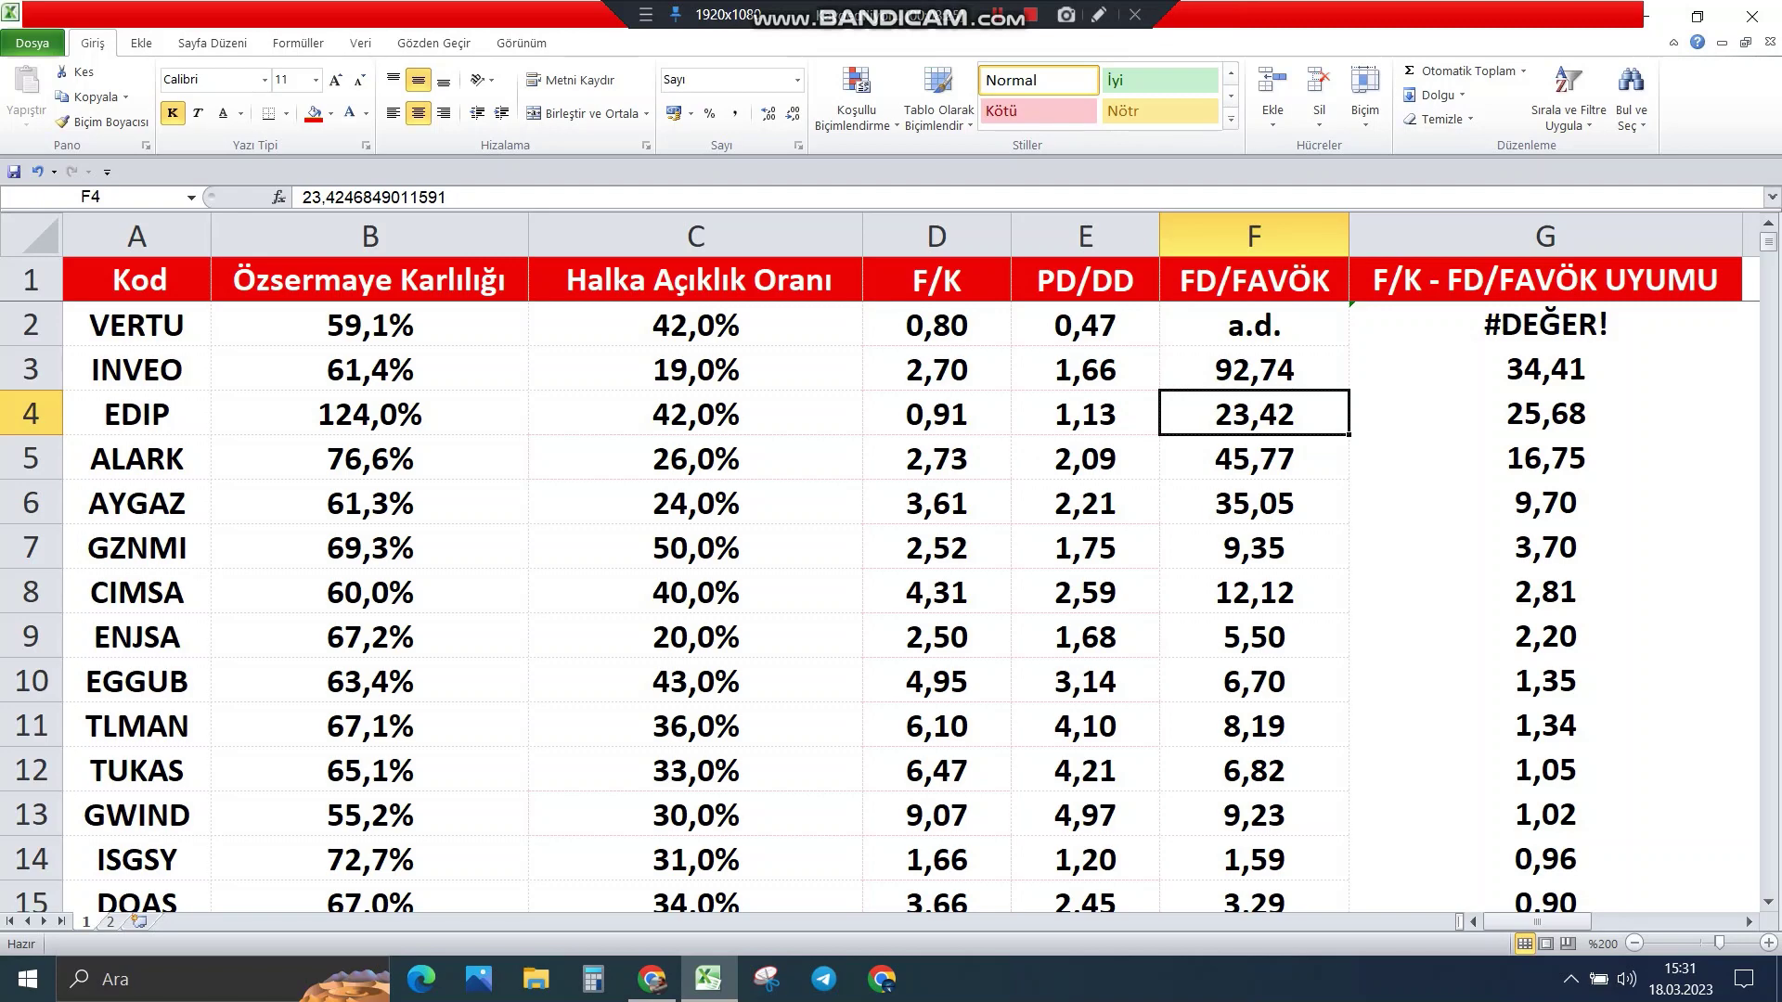
pyautogui.rightClick(31, 413)
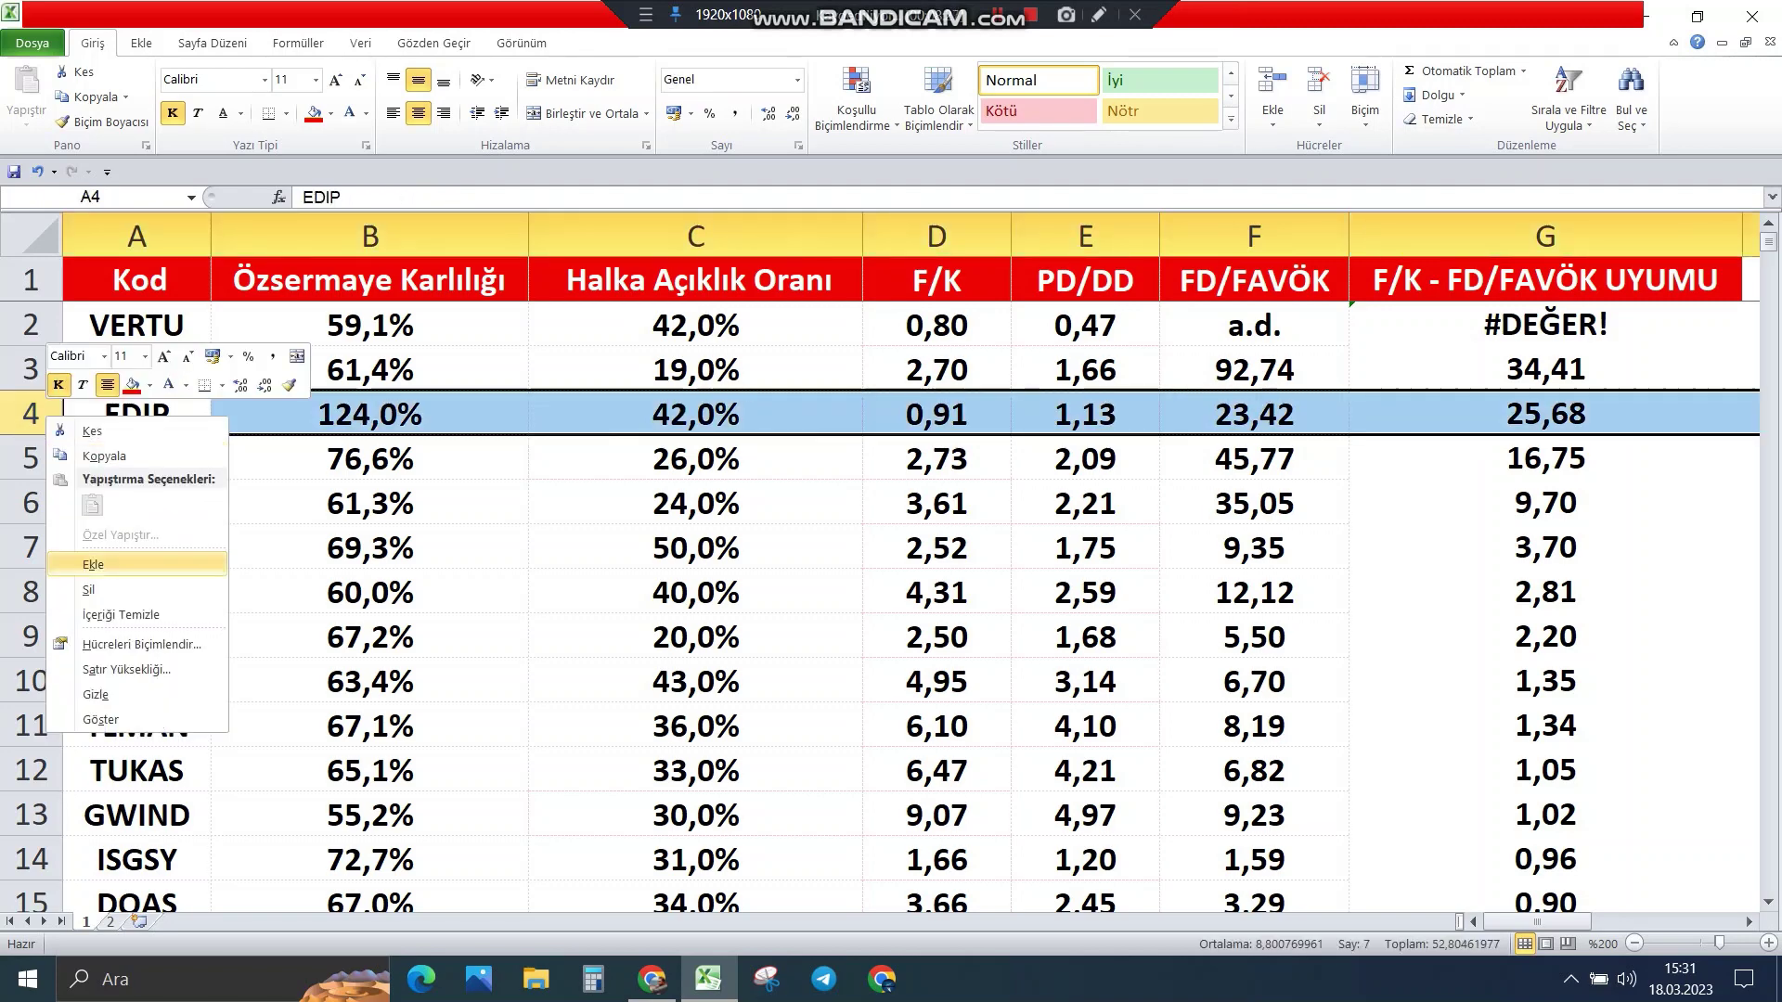
pyautogui.click(93, 590)
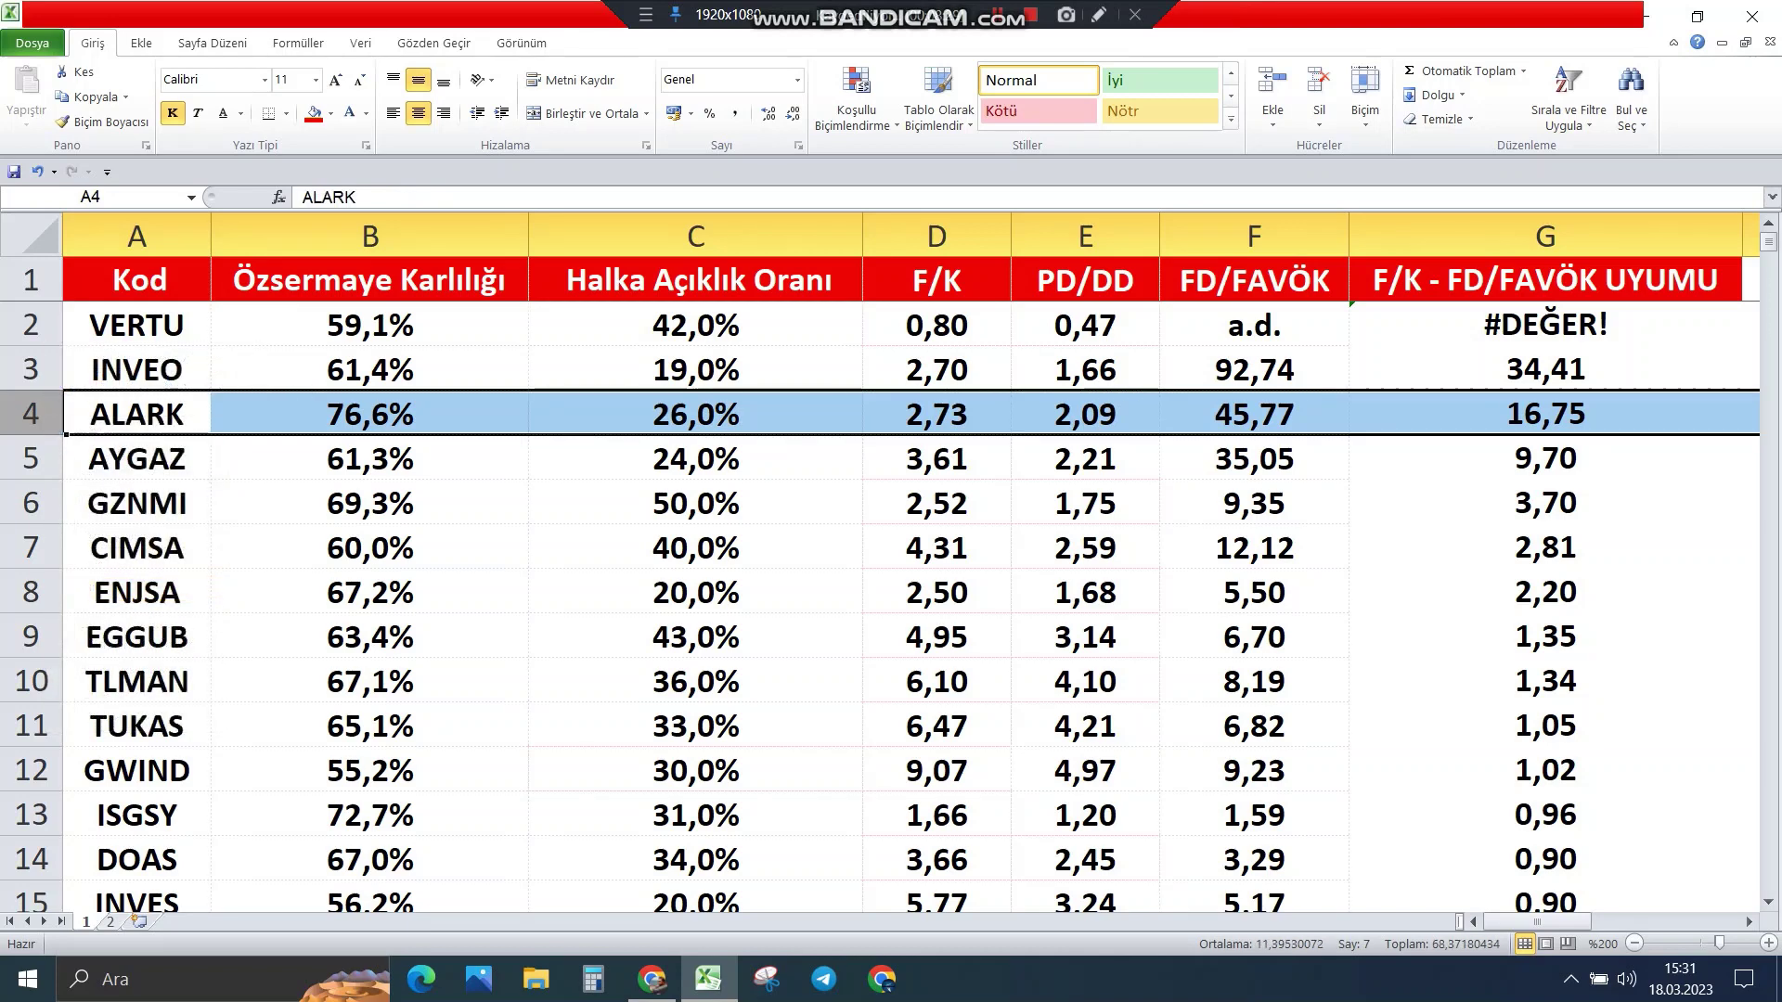
# Step: Check AYGAZ's FD/FAVÖK value and delete its row, row 5
pyautogui.click(137, 458)
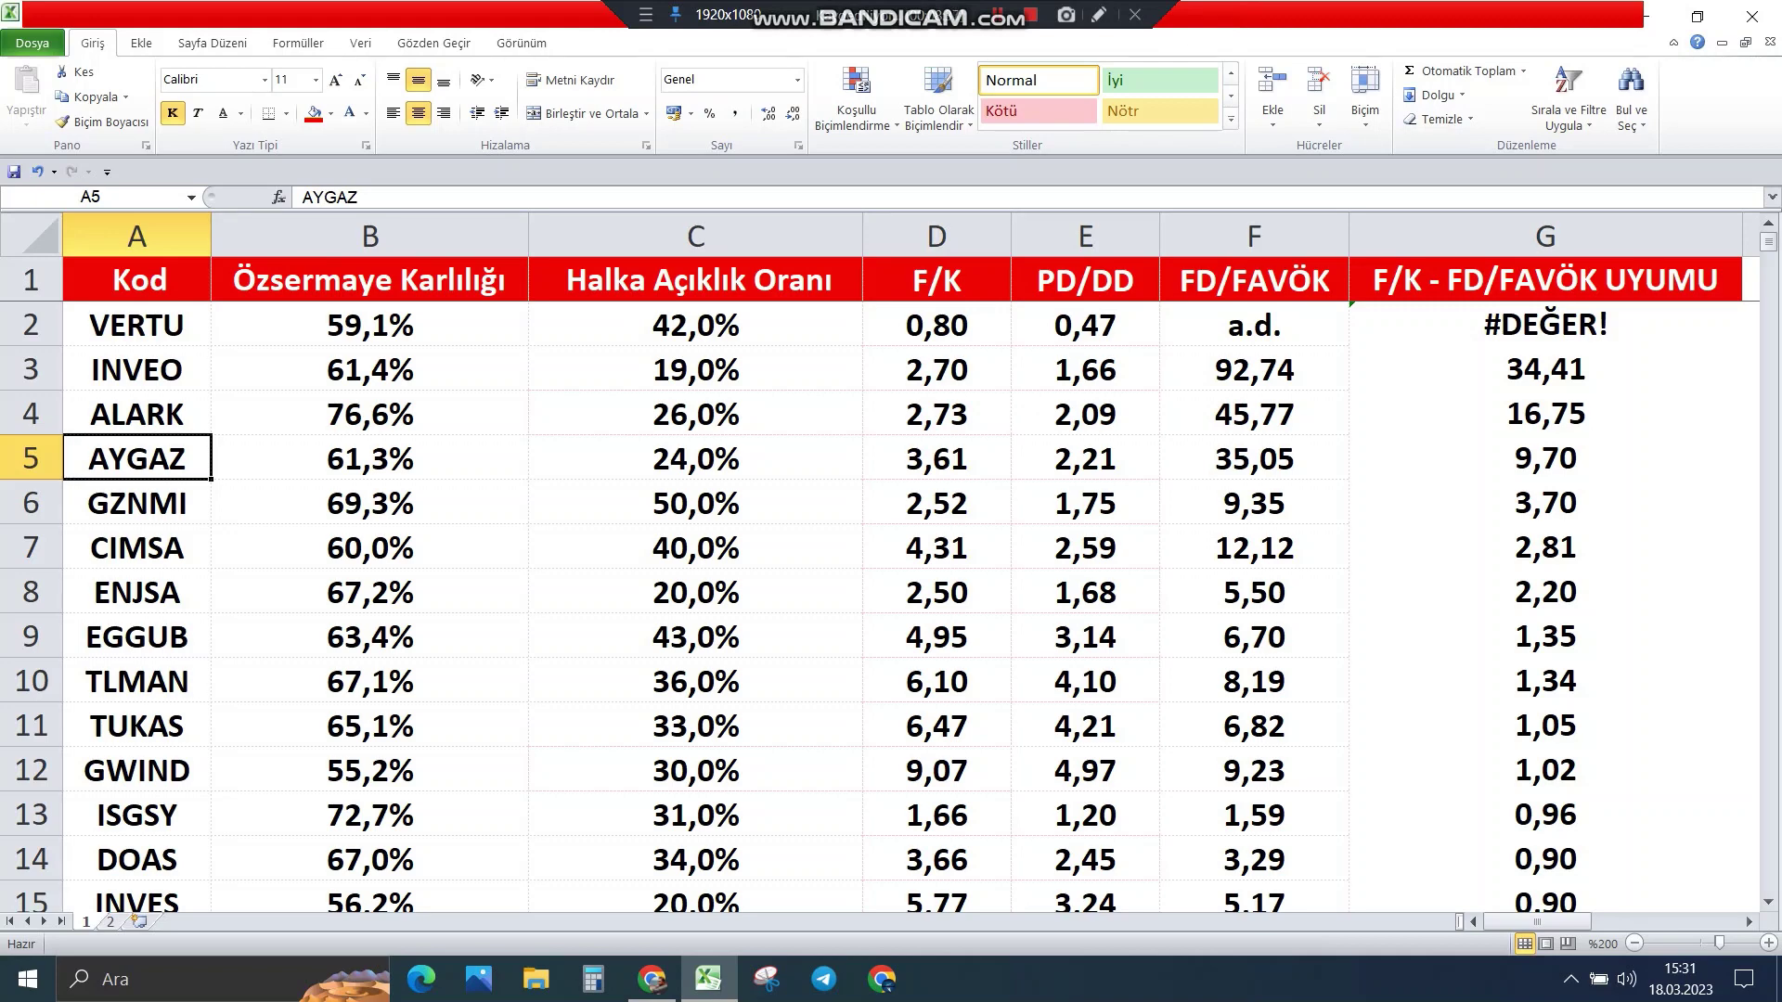
pyautogui.click(1254, 459)
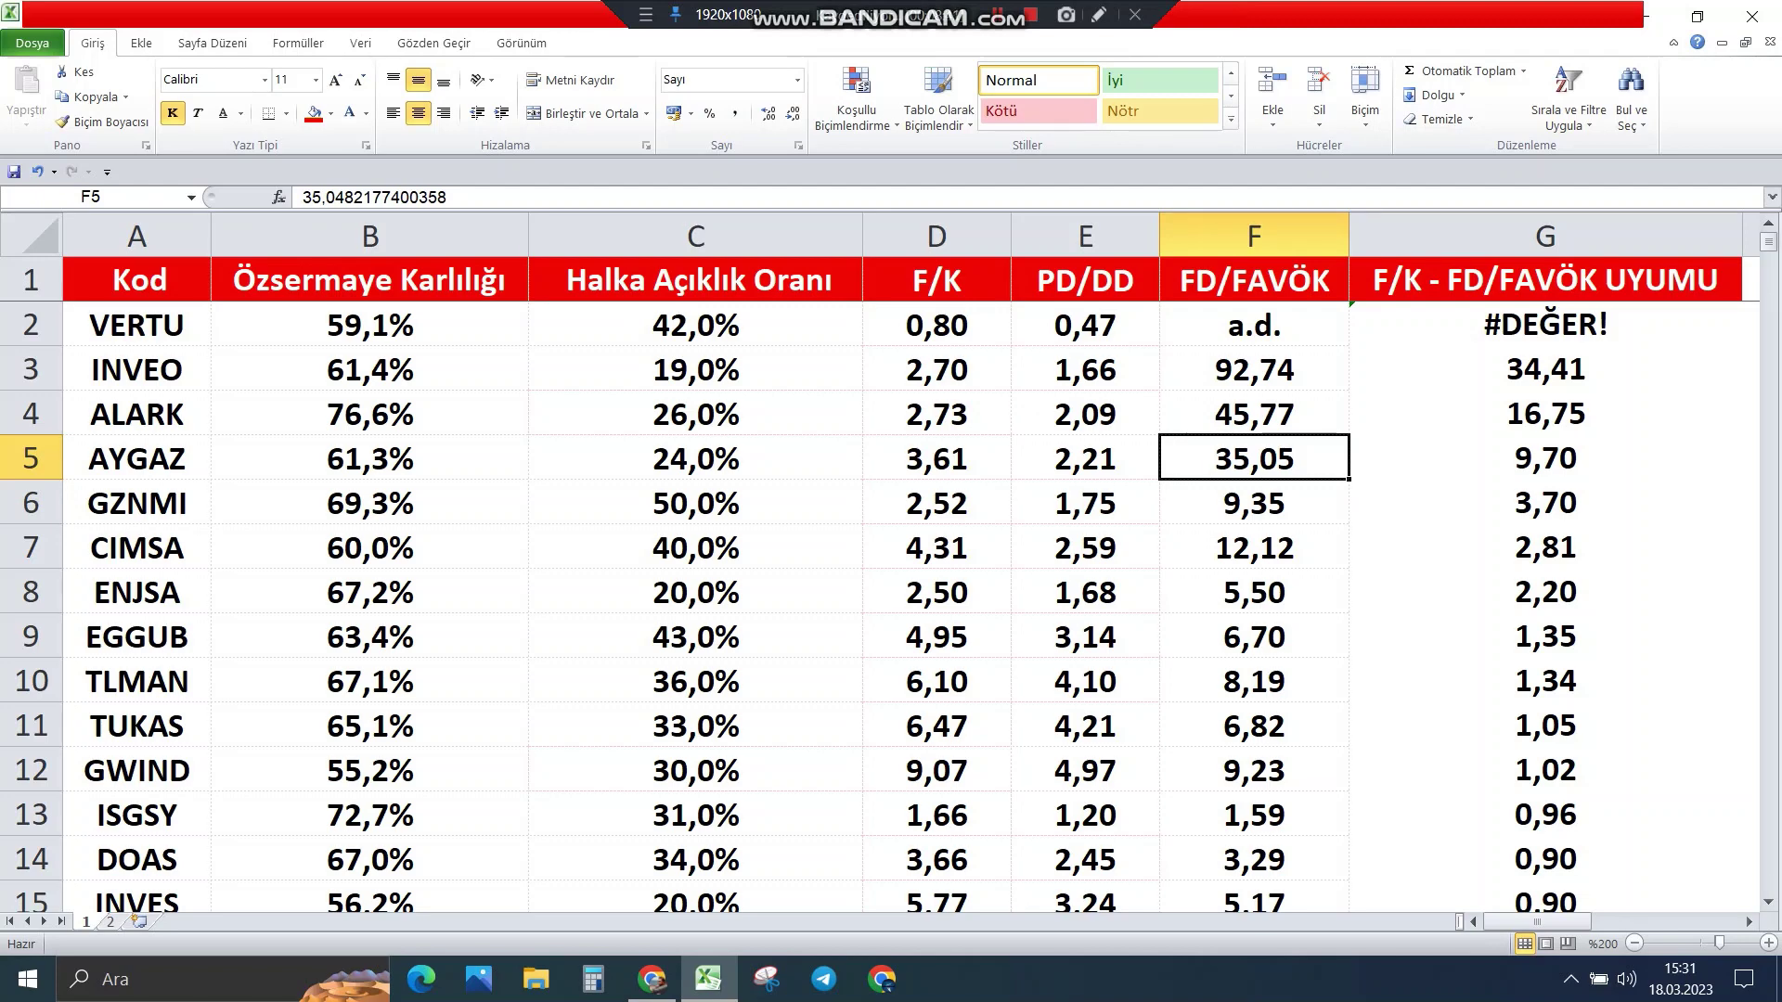
pyautogui.rightClick(41, 458)
pyautogui.click(139, 628)
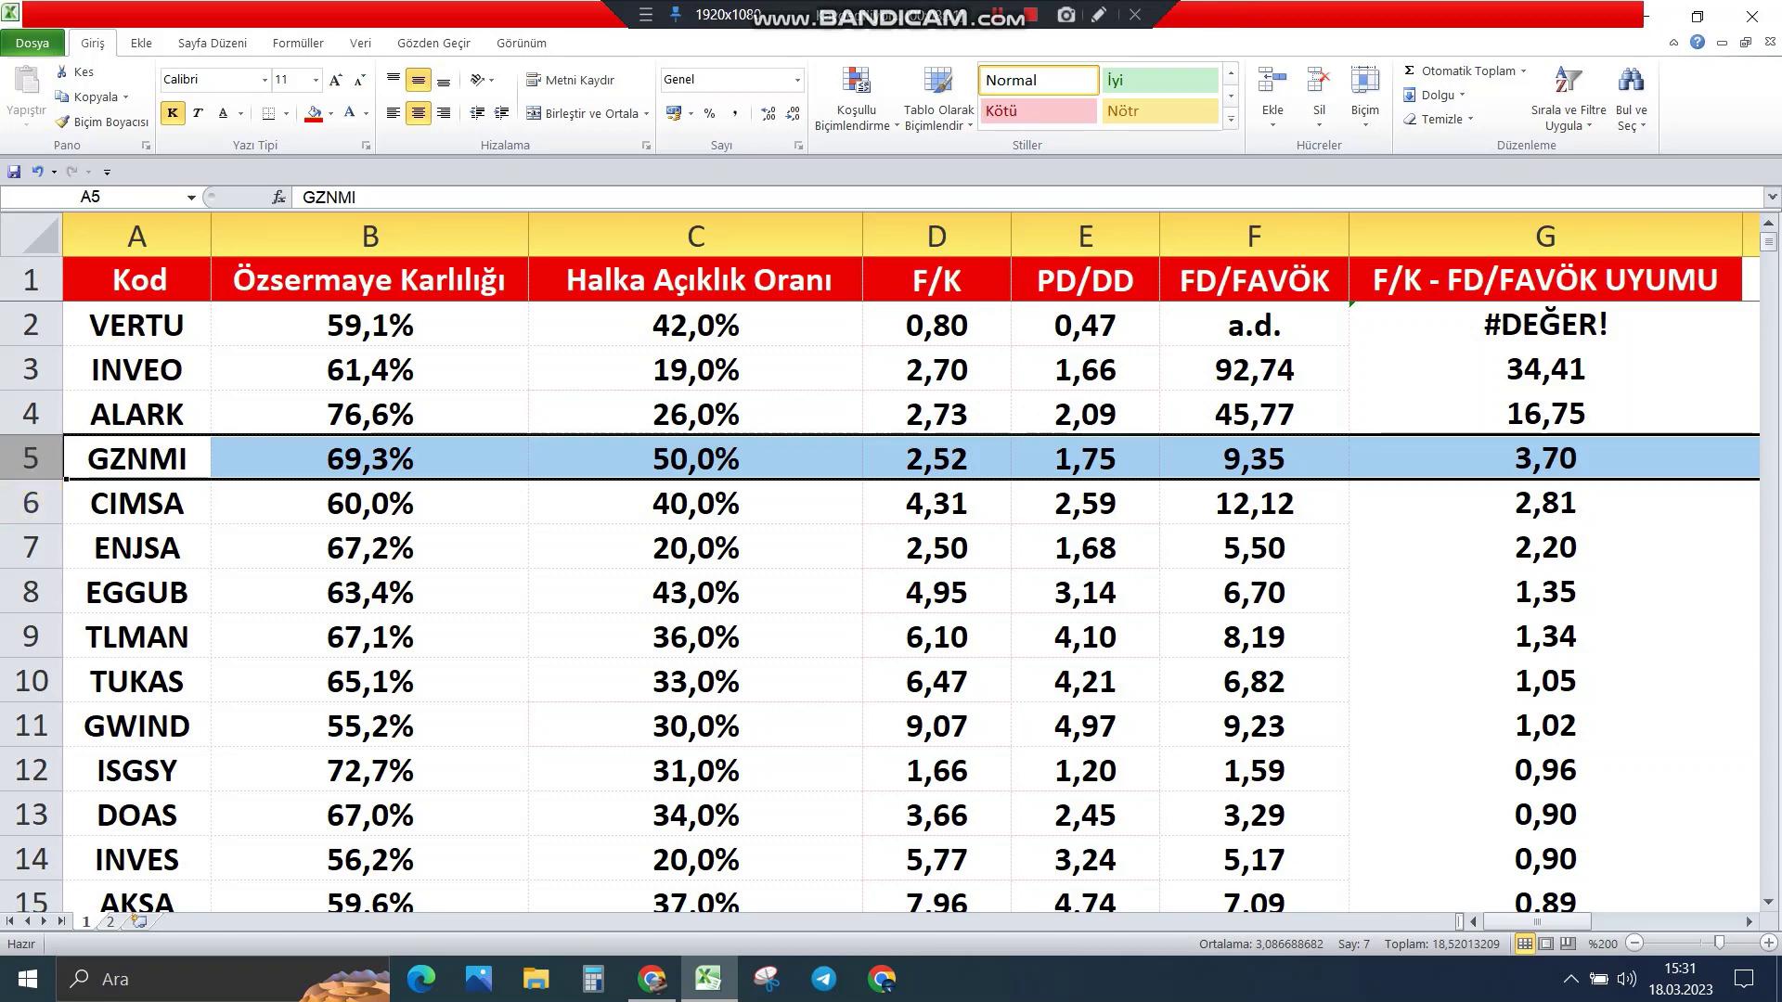
# Step: Compare F/K with FD/FAVÖK for CIMSA and ENJSA, and delete rows 5 to 7, GZNMI, CIMSA and ENJSA
pyautogui.click(937, 503)
pyautogui.click(1253, 503)
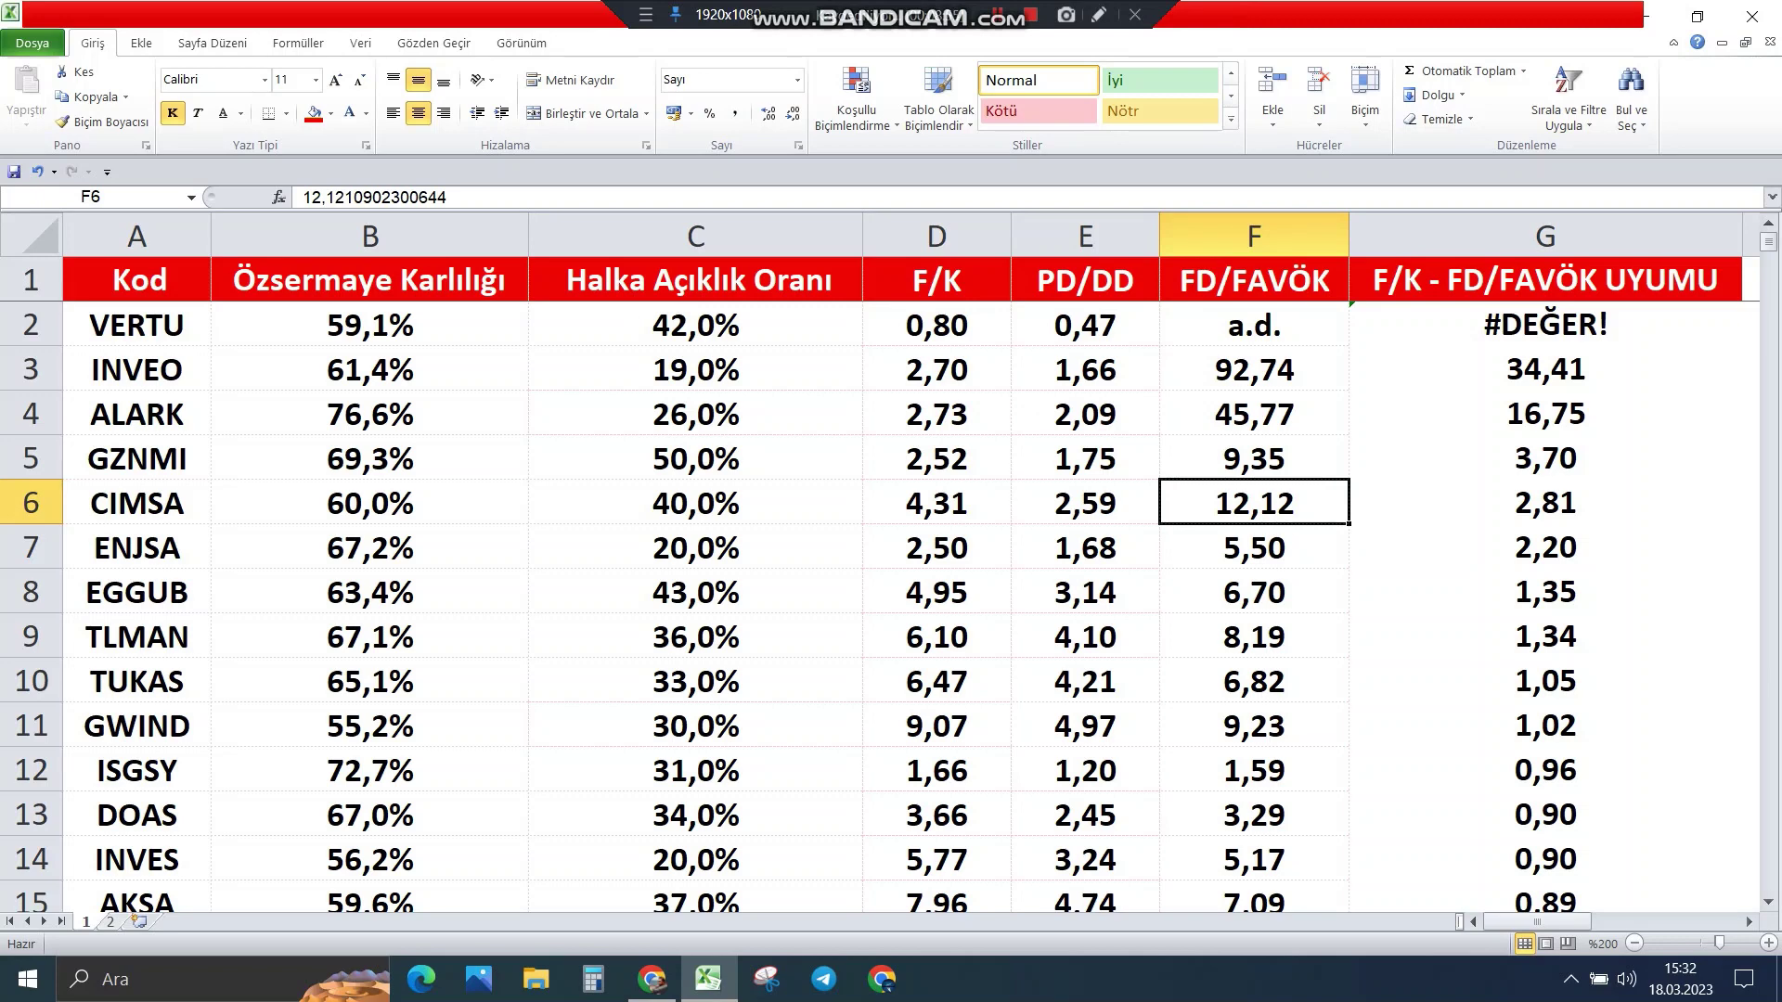
pyautogui.click(936, 548)
pyautogui.click(1254, 548)
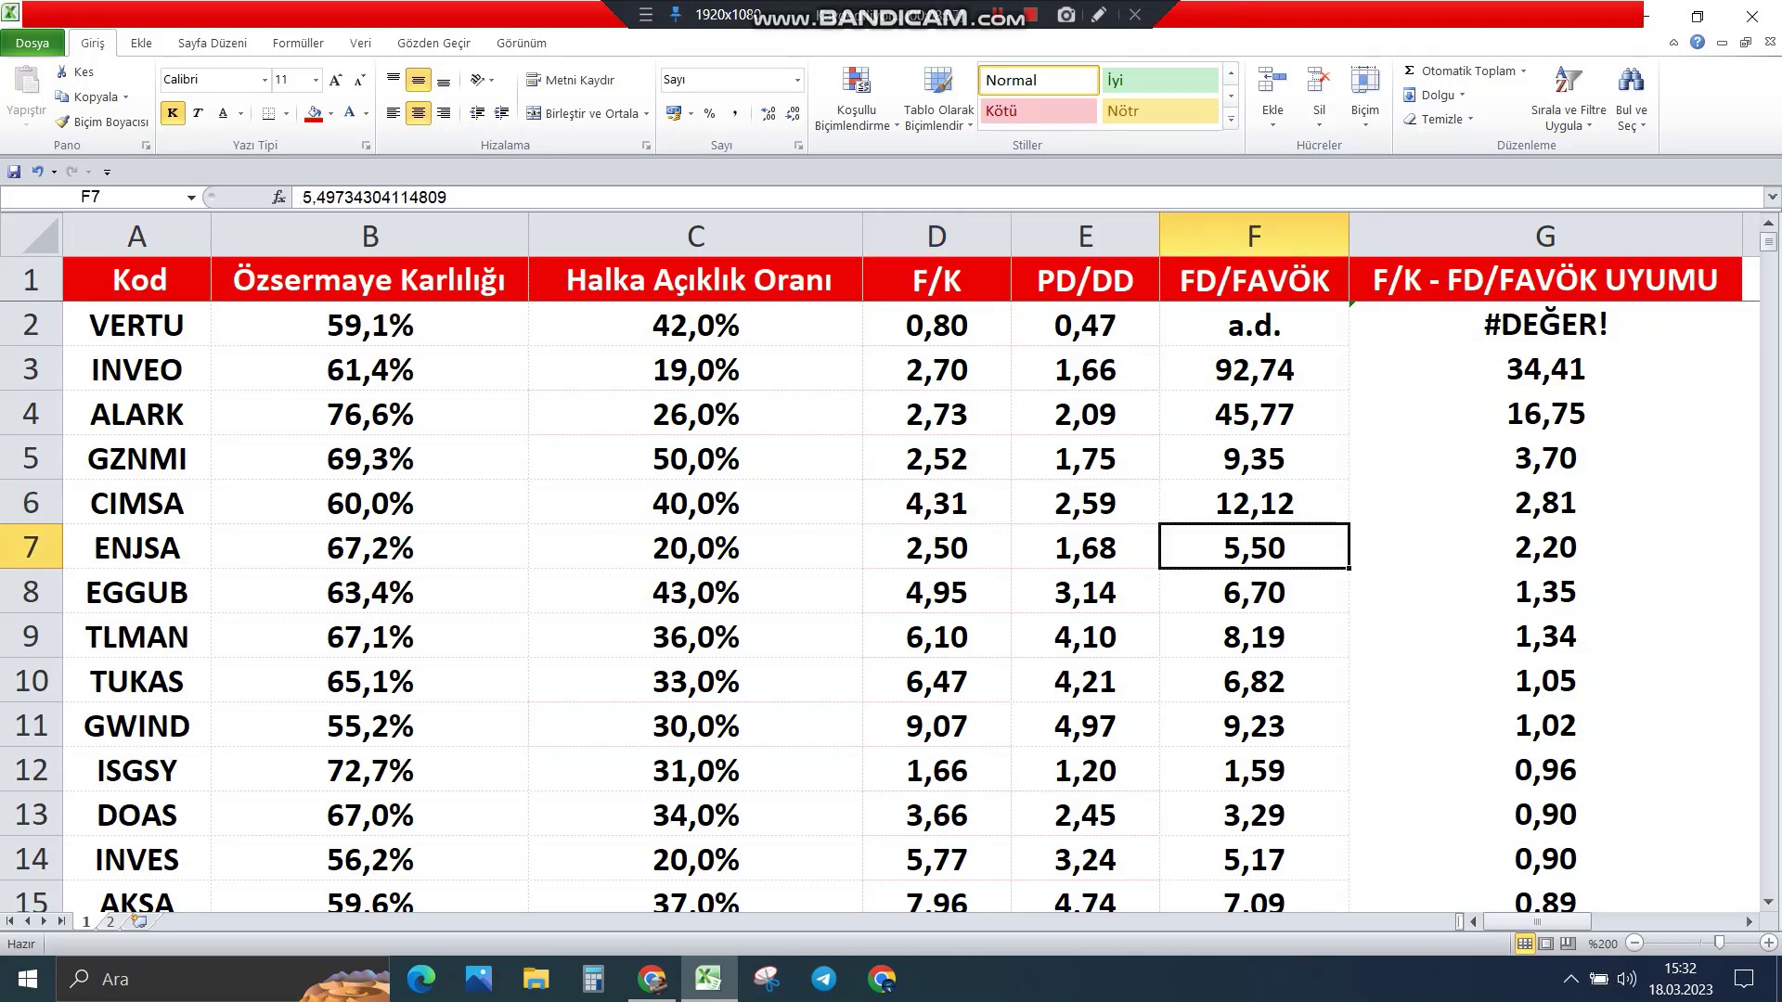
pyautogui.click(936, 547)
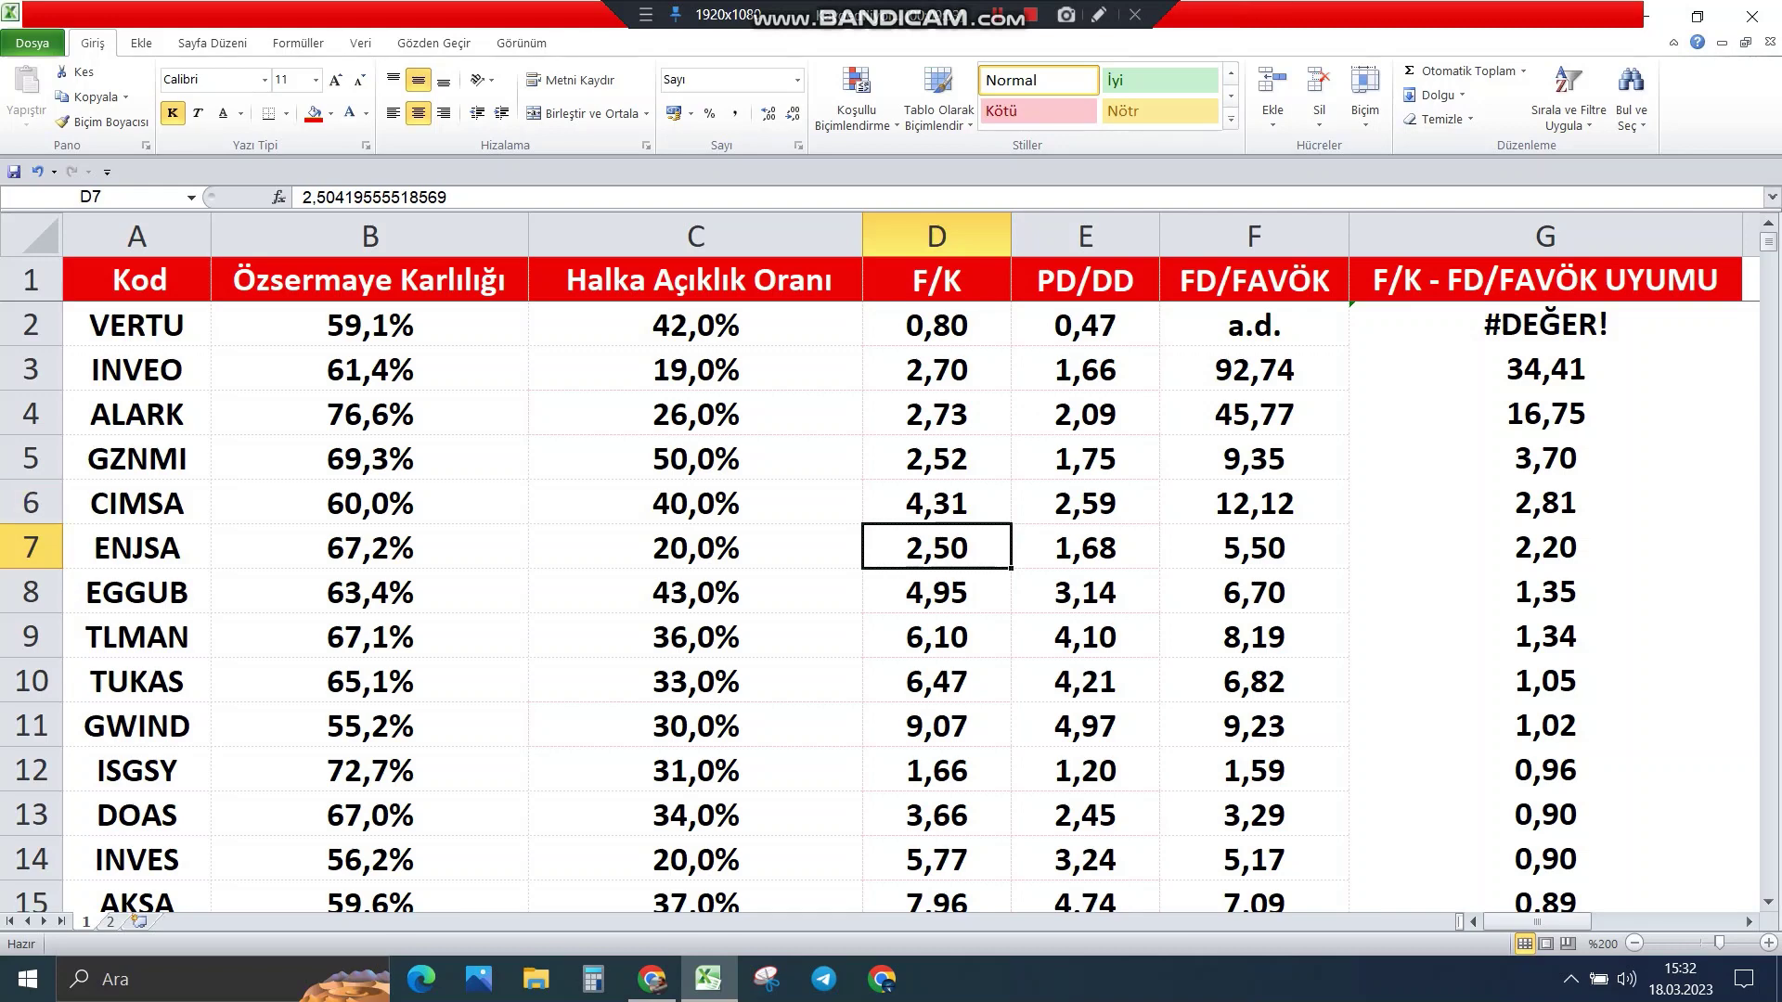
pyautogui.moveTo(31, 457); pyautogui.dragTo(30, 548)
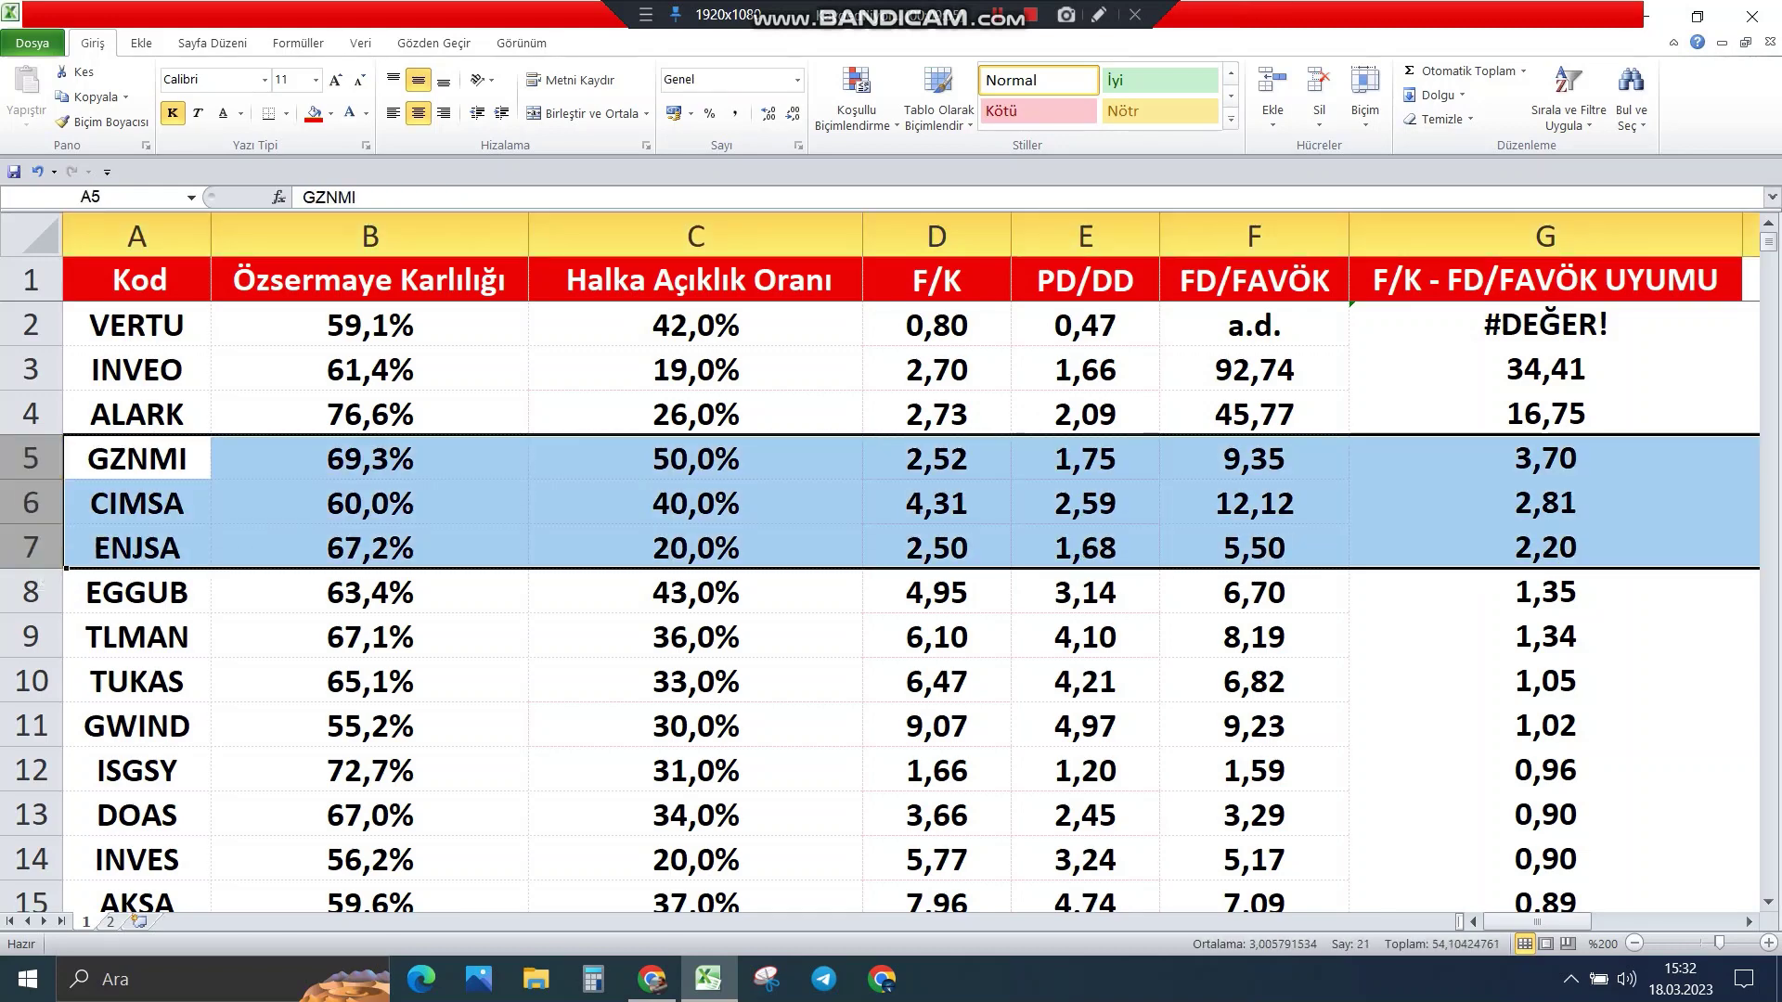
pyautogui.rightClick(28, 516)
pyautogui.click(68, 688)
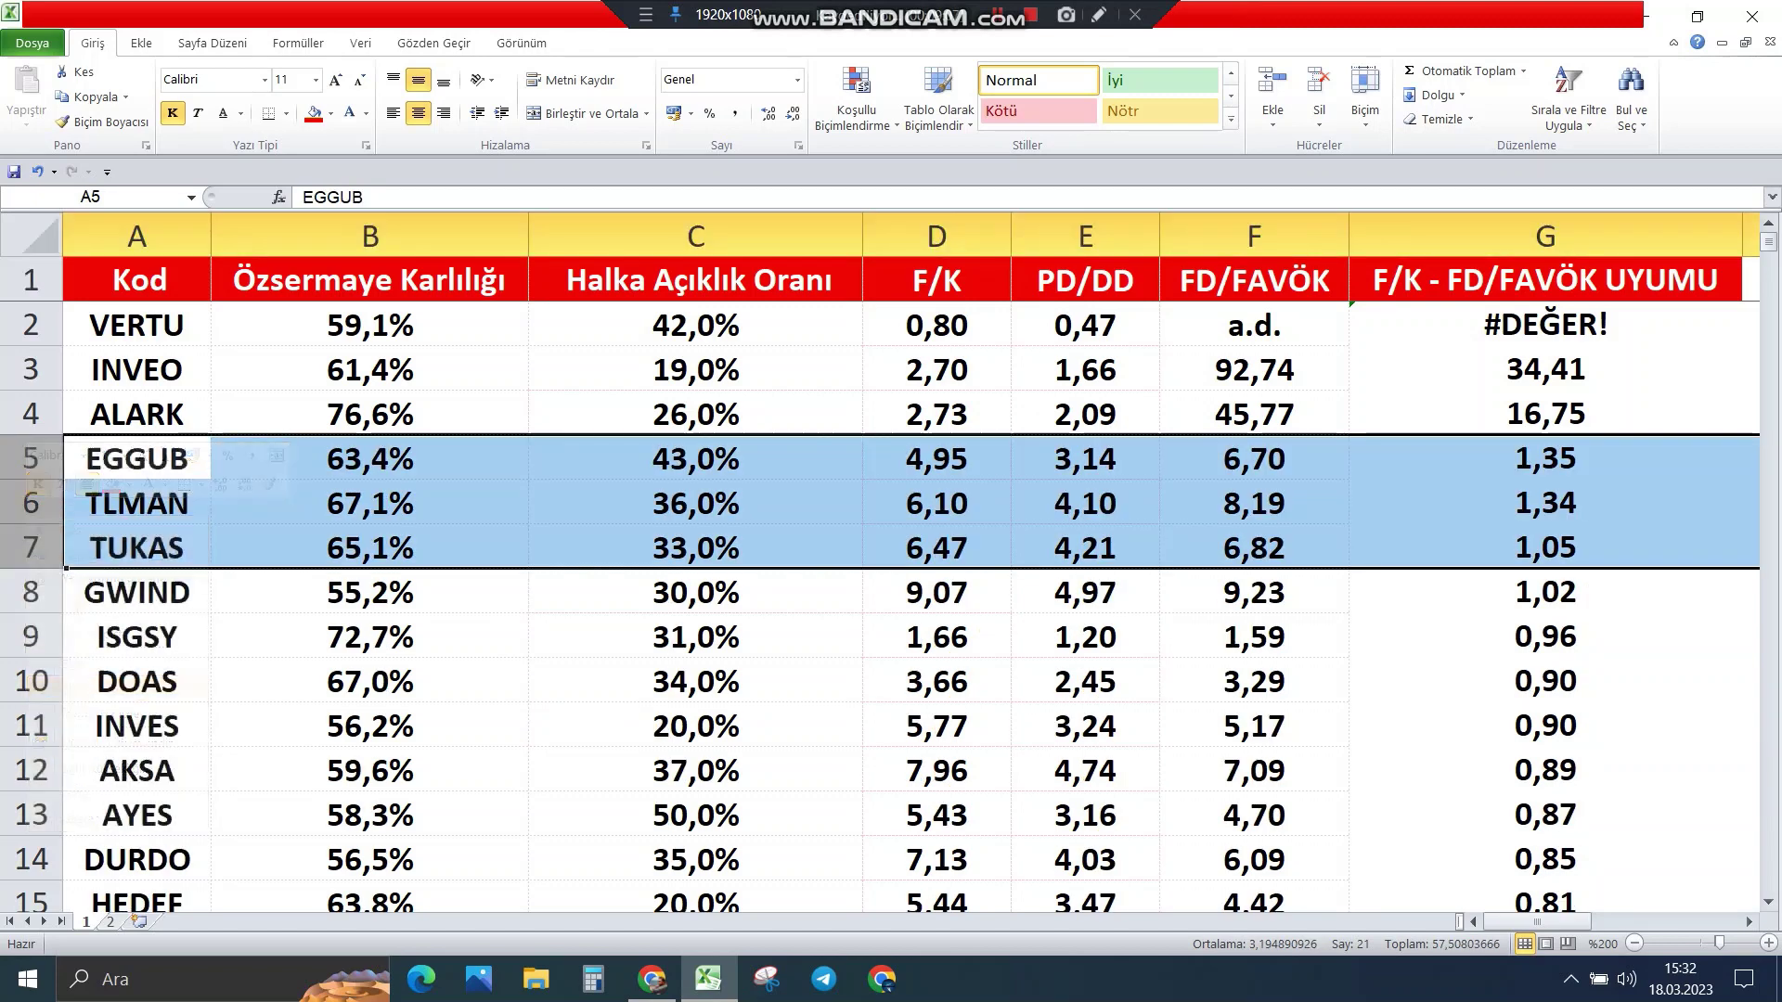
# Step: Look over the remaining stocks and compare F/K, FD/FAVÖK and their compatibility ratio for EGGUB, TLMAN, TUKAS and GWIND
pyautogui.scroll(-4, 891, 557)
pyautogui.scroll(1, 891, 556)
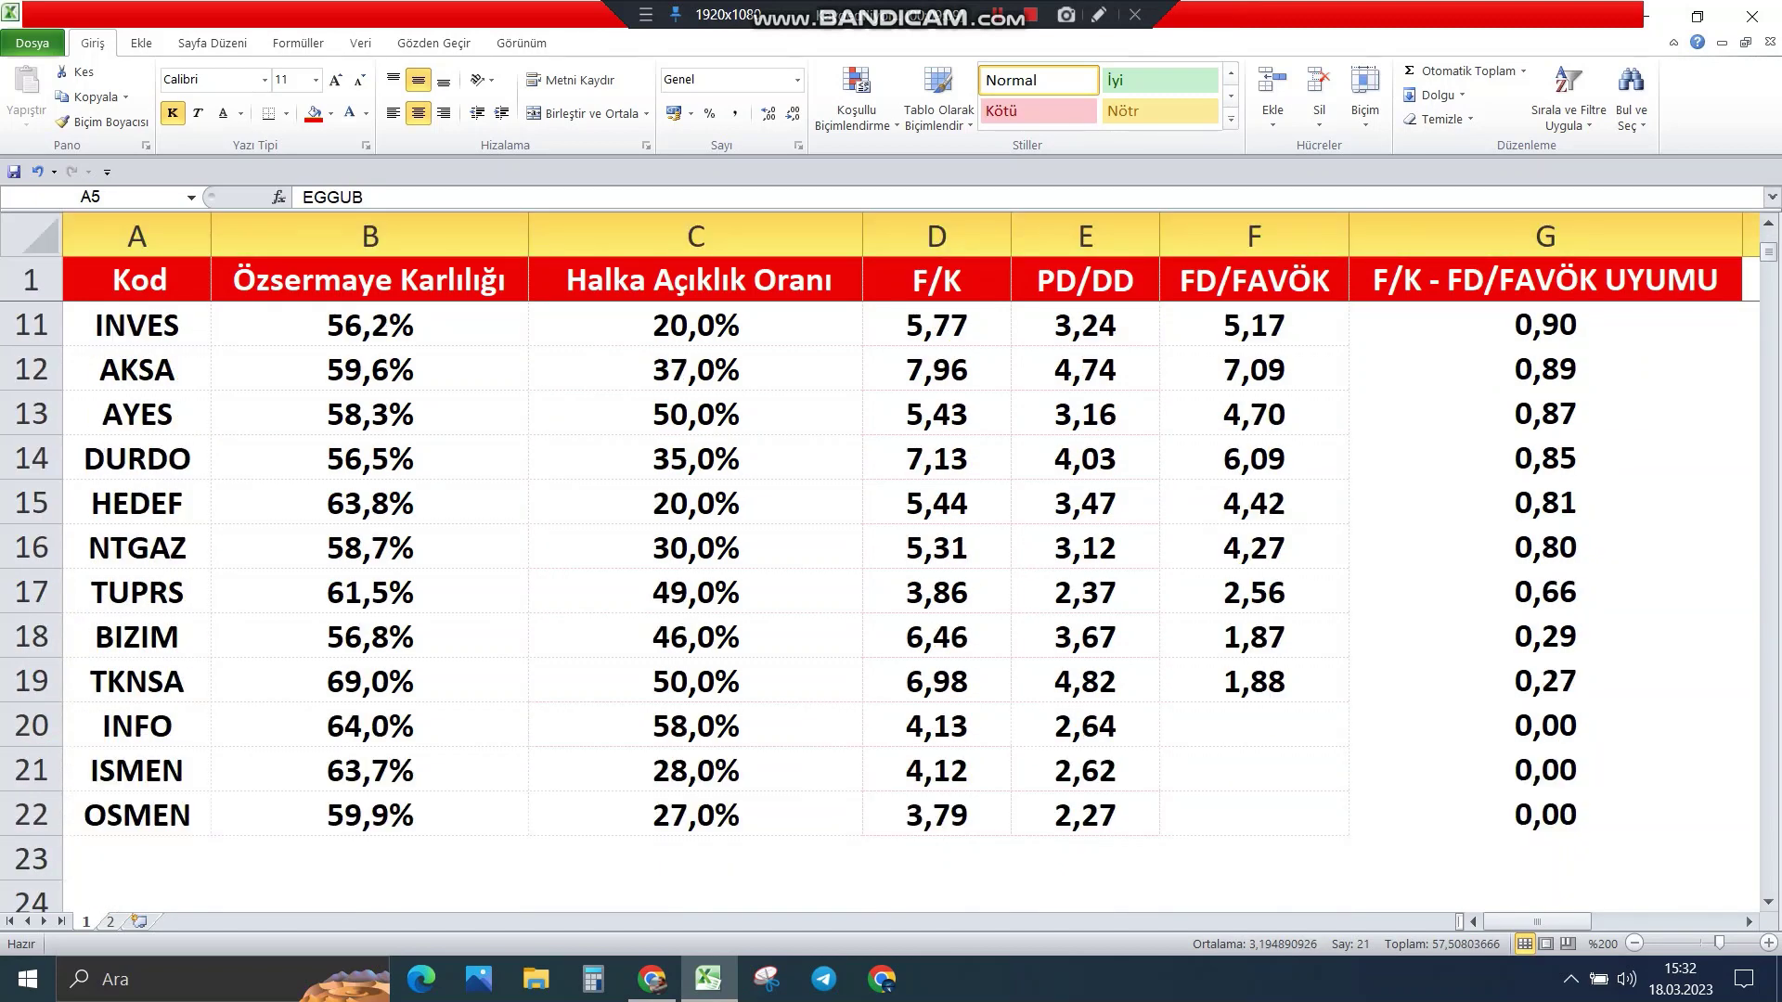
pyautogui.scroll(3, 891, 557)
pyautogui.click(1545, 548)
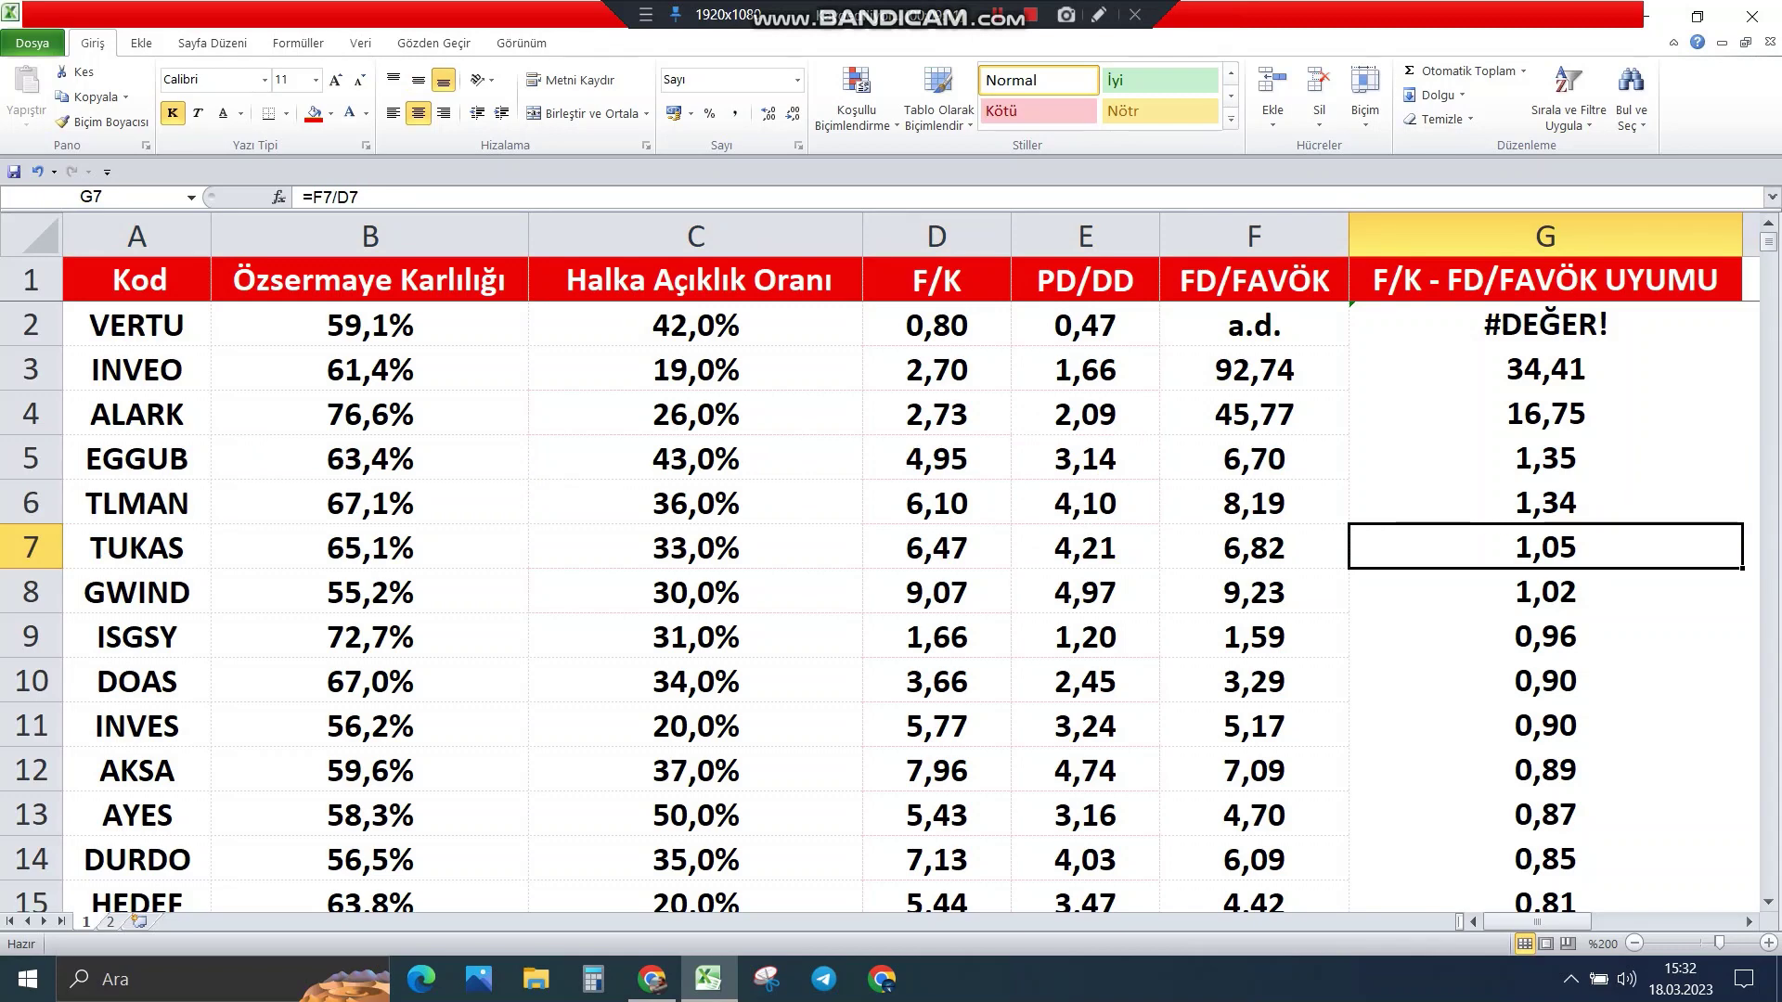
pyautogui.click(1545, 459)
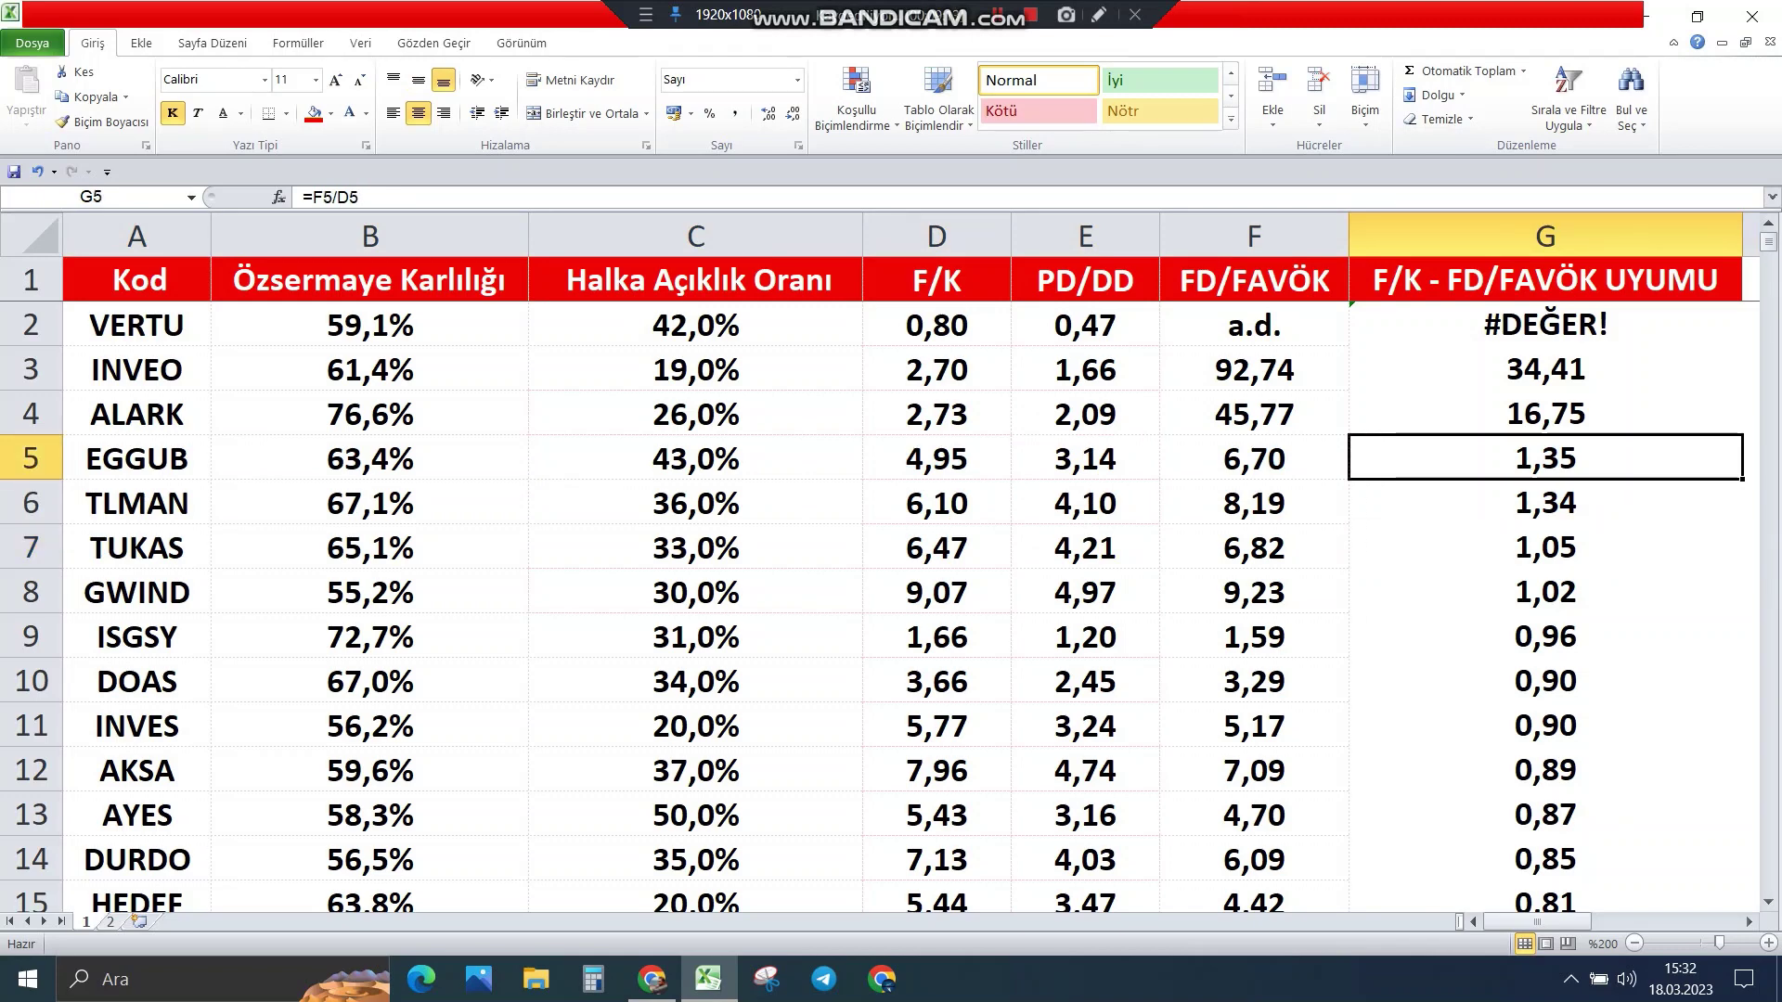
pyautogui.click(1254, 458)
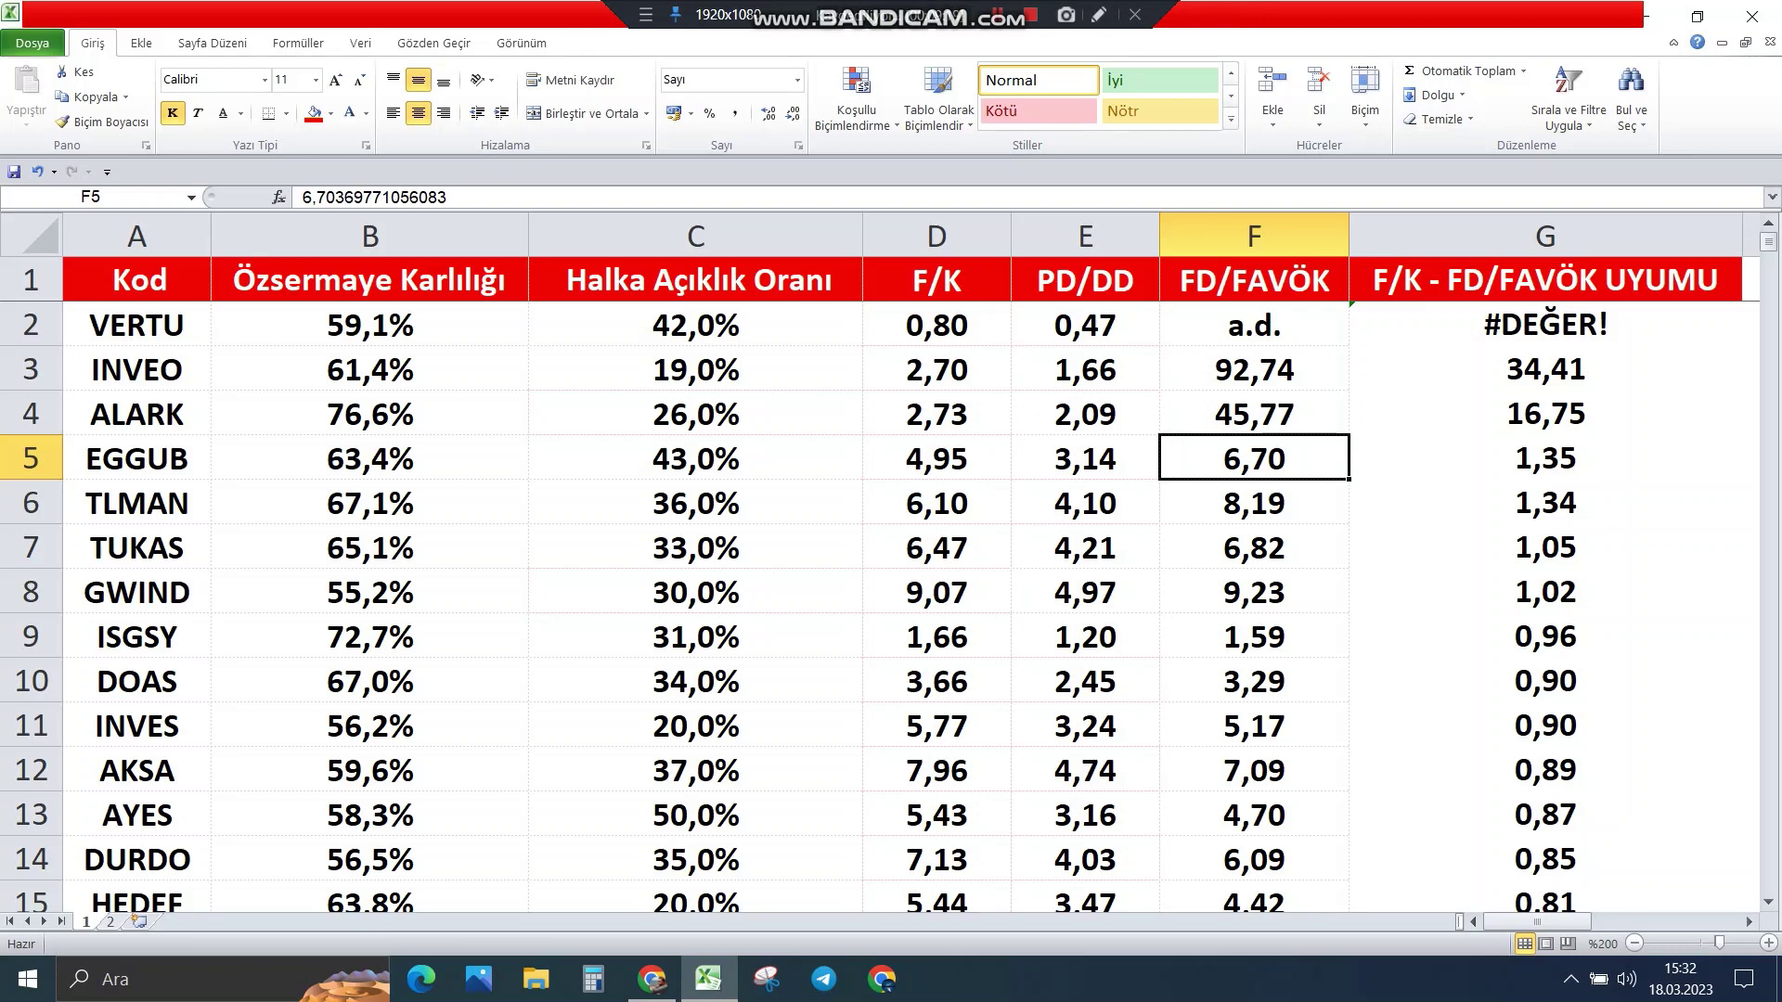
pyautogui.click(936, 503)
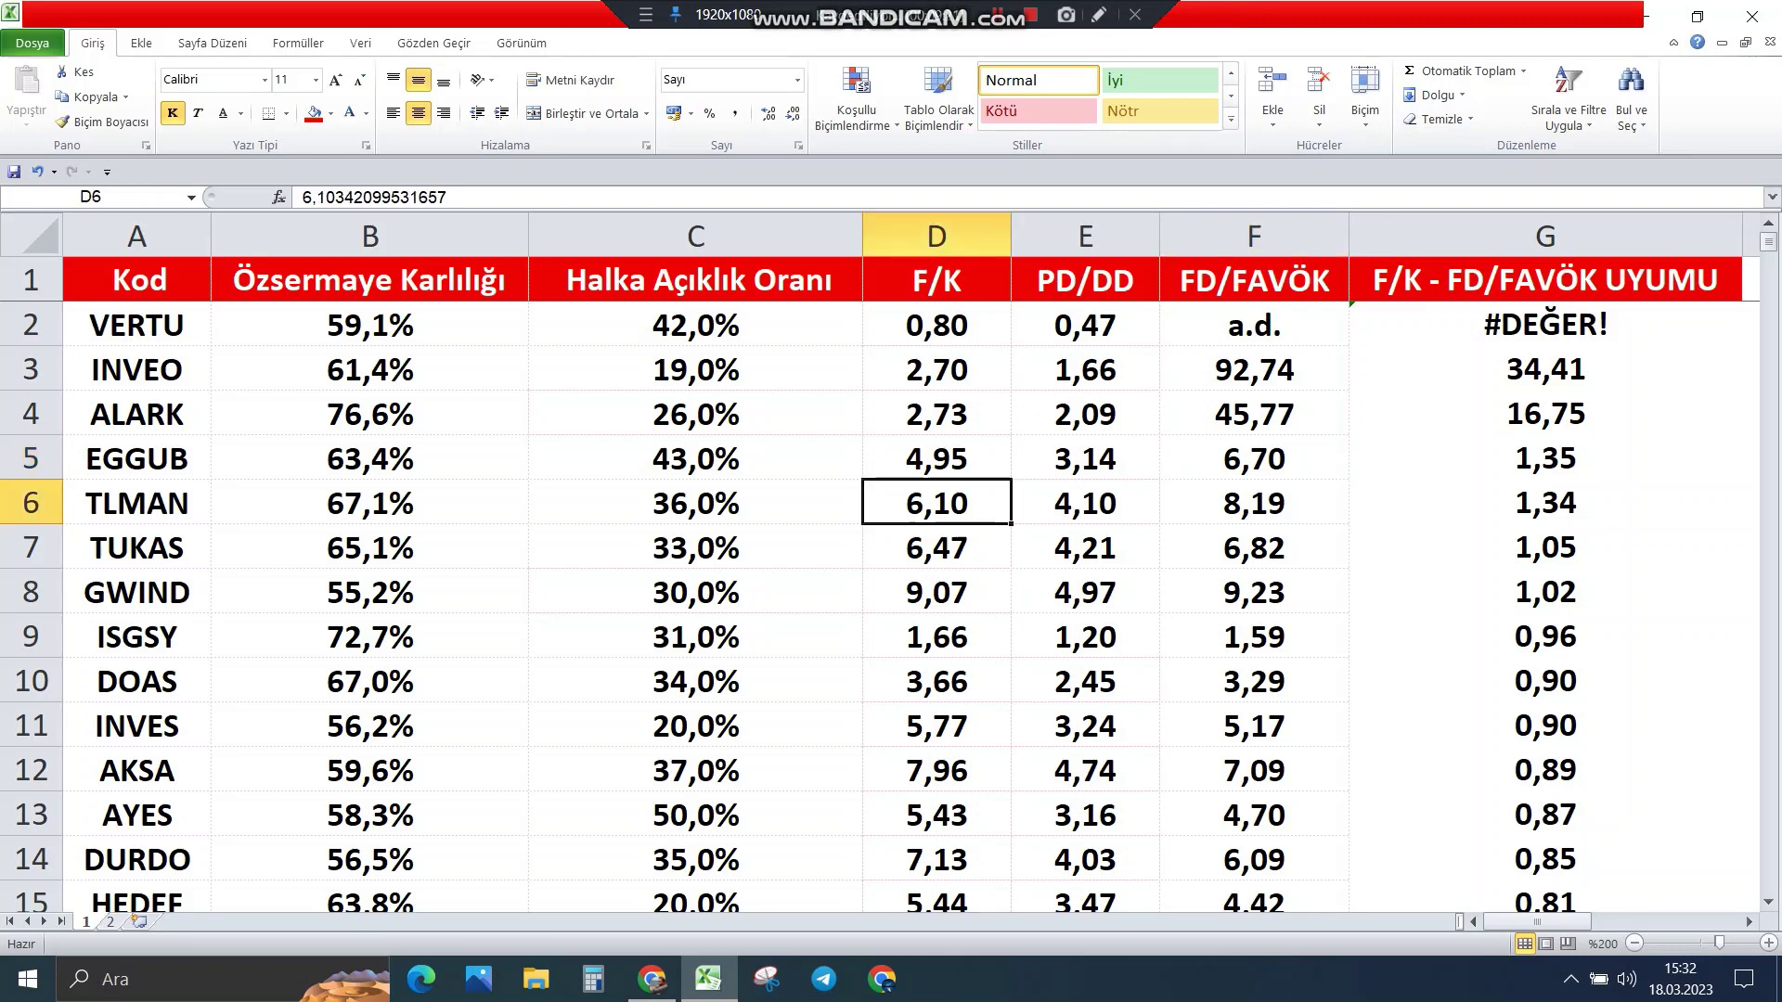
pyautogui.click(1254, 503)
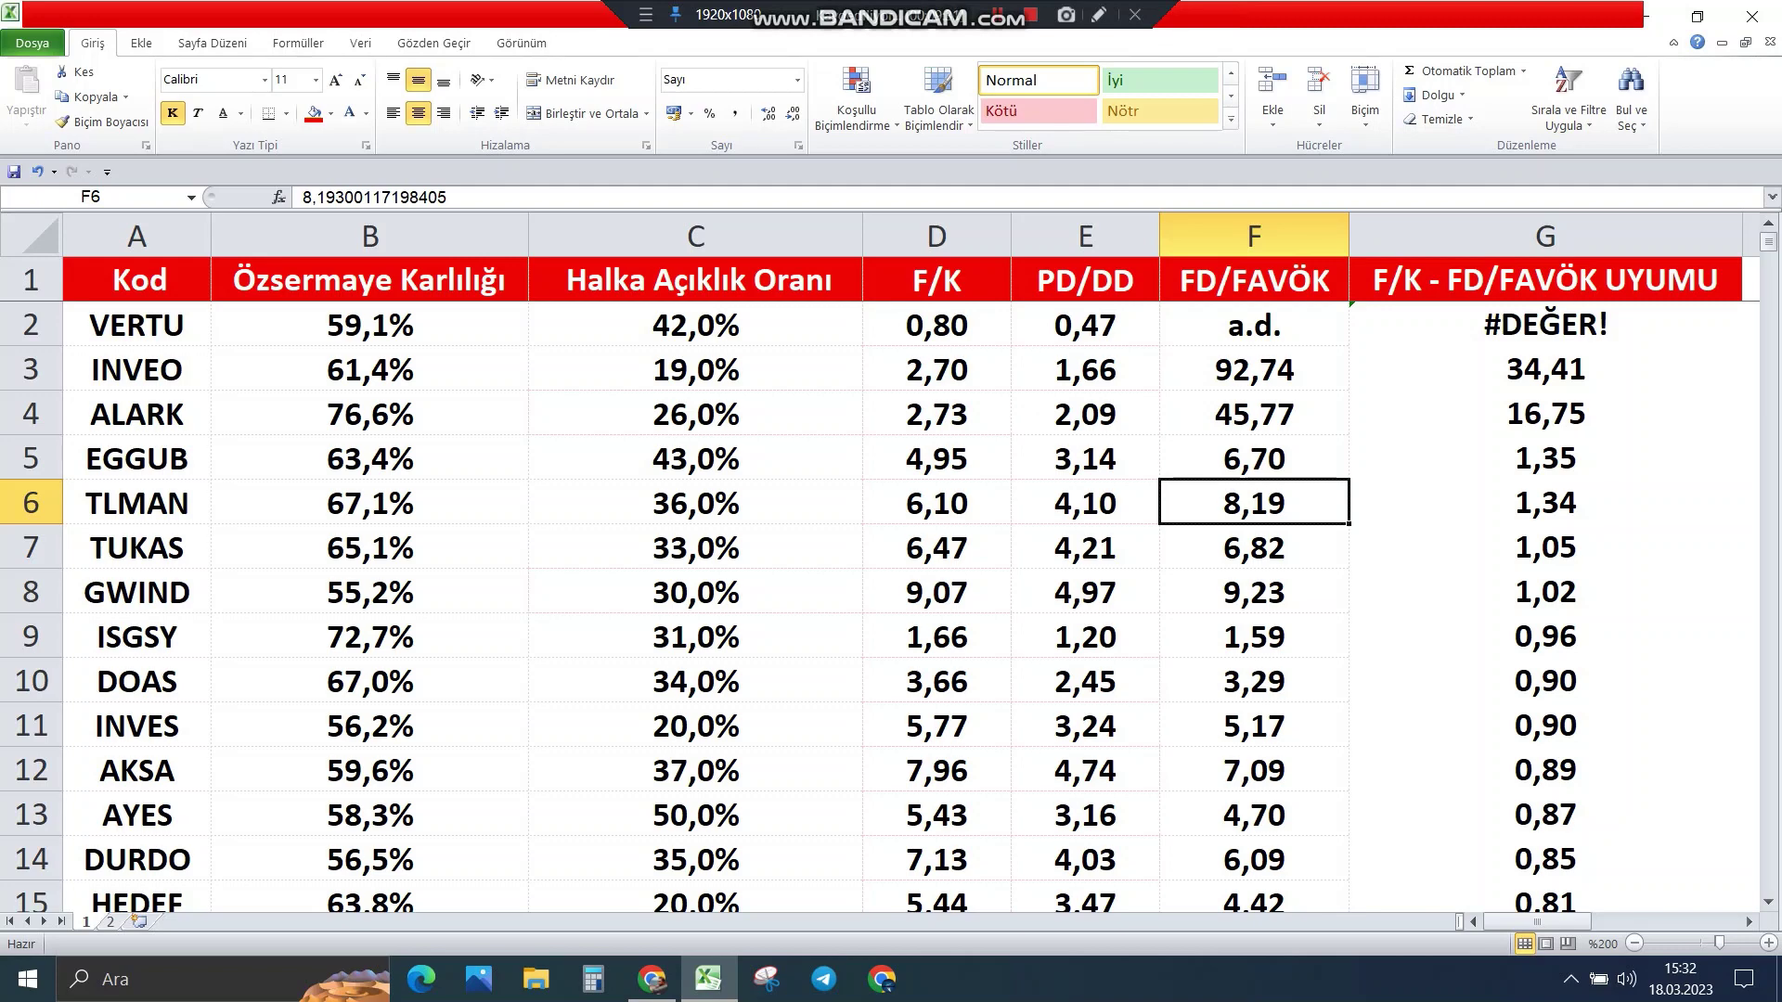
pyautogui.click(1545, 591)
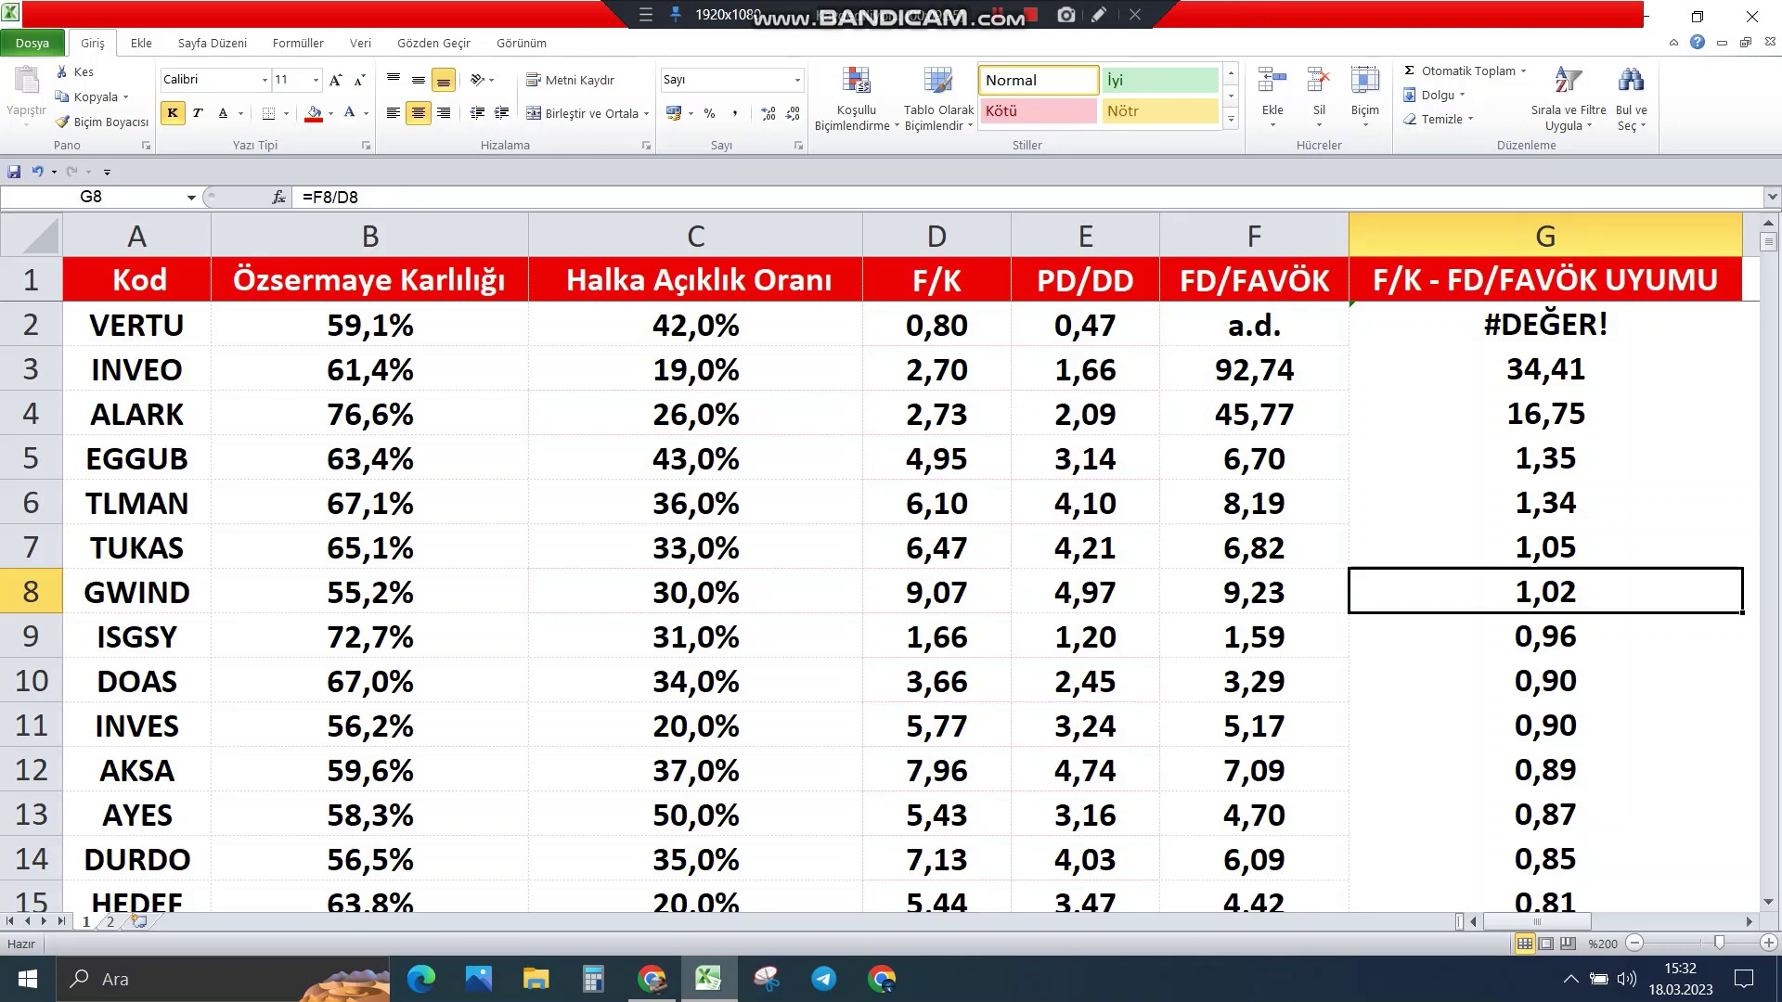
pyautogui.click(937, 592)
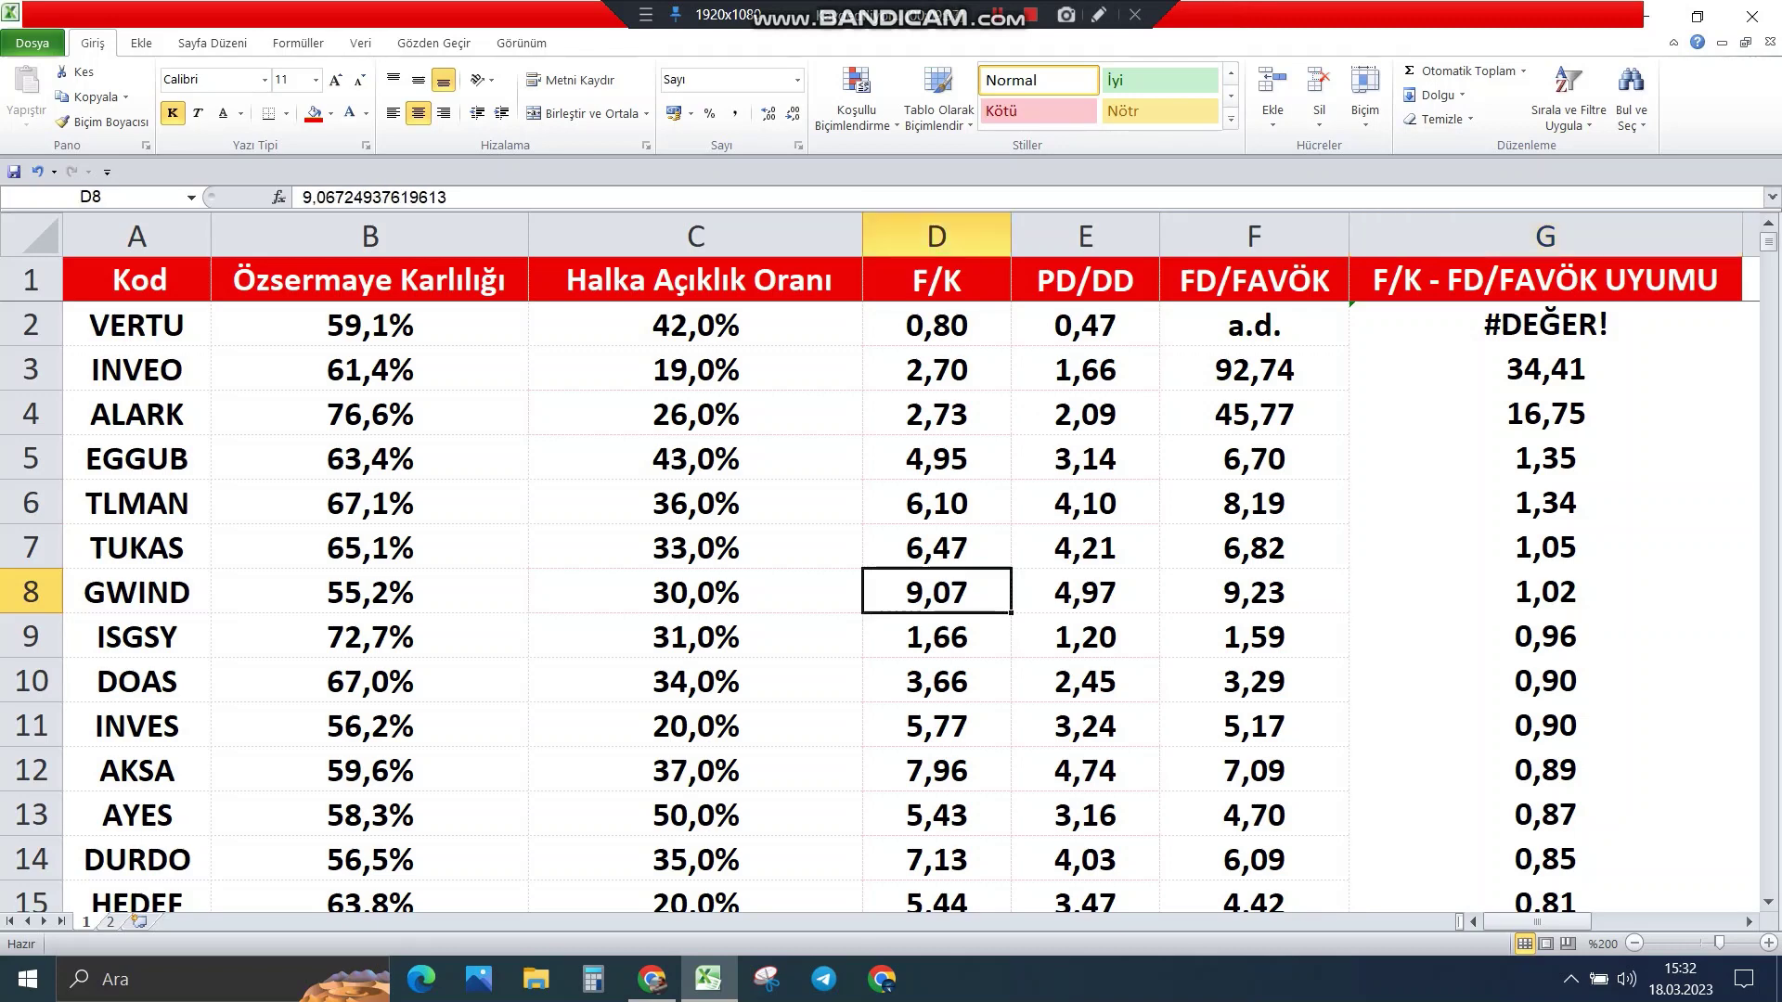
pyautogui.click(1254, 592)
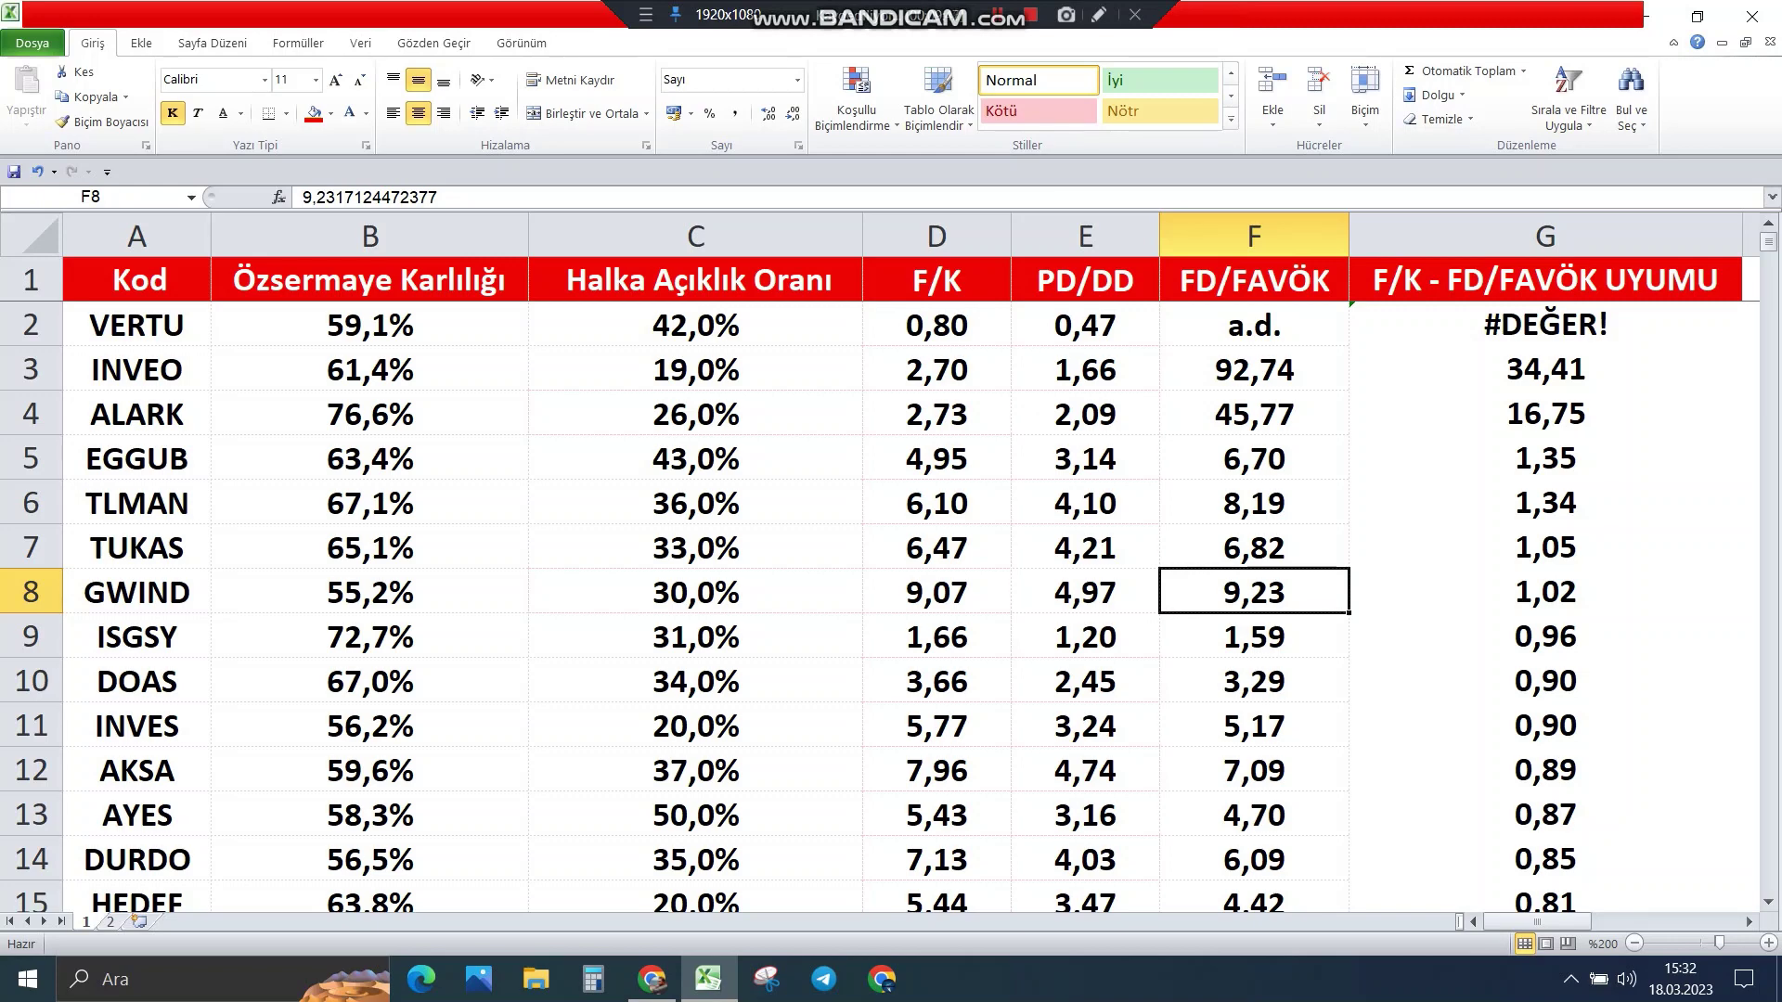
pyautogui.scroll(-3, 891, 575)
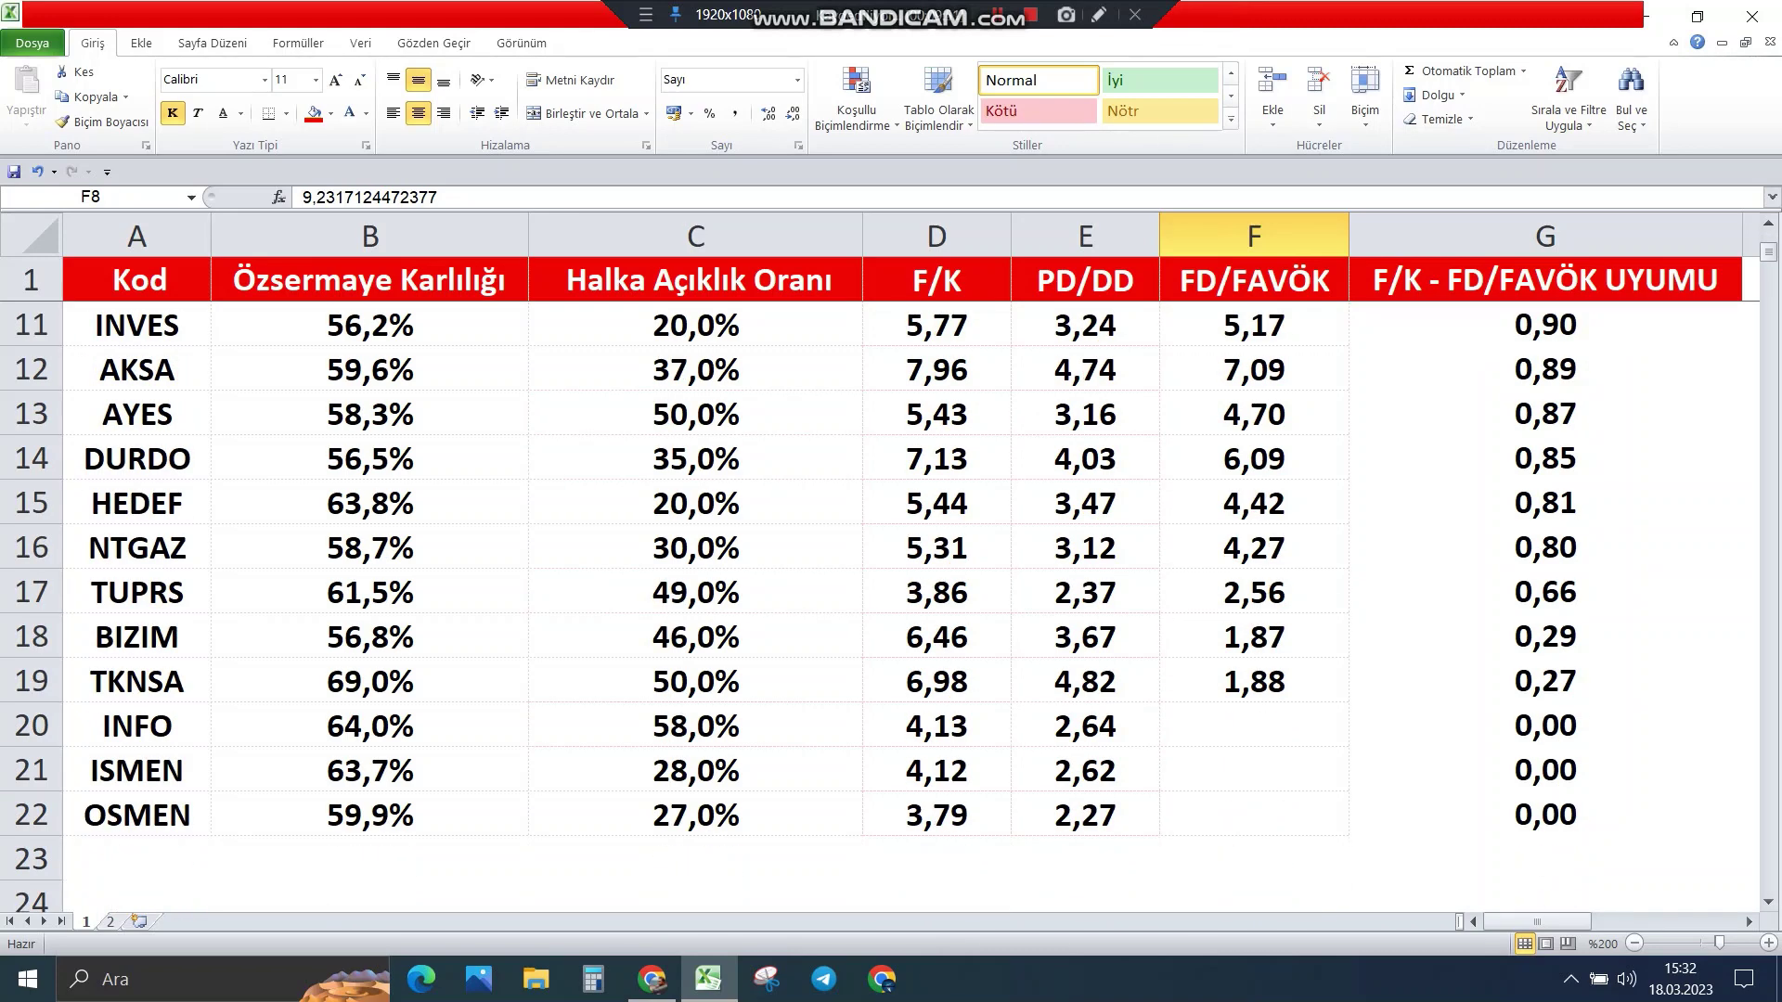
pyautogui.scroll(2, 891, 575)
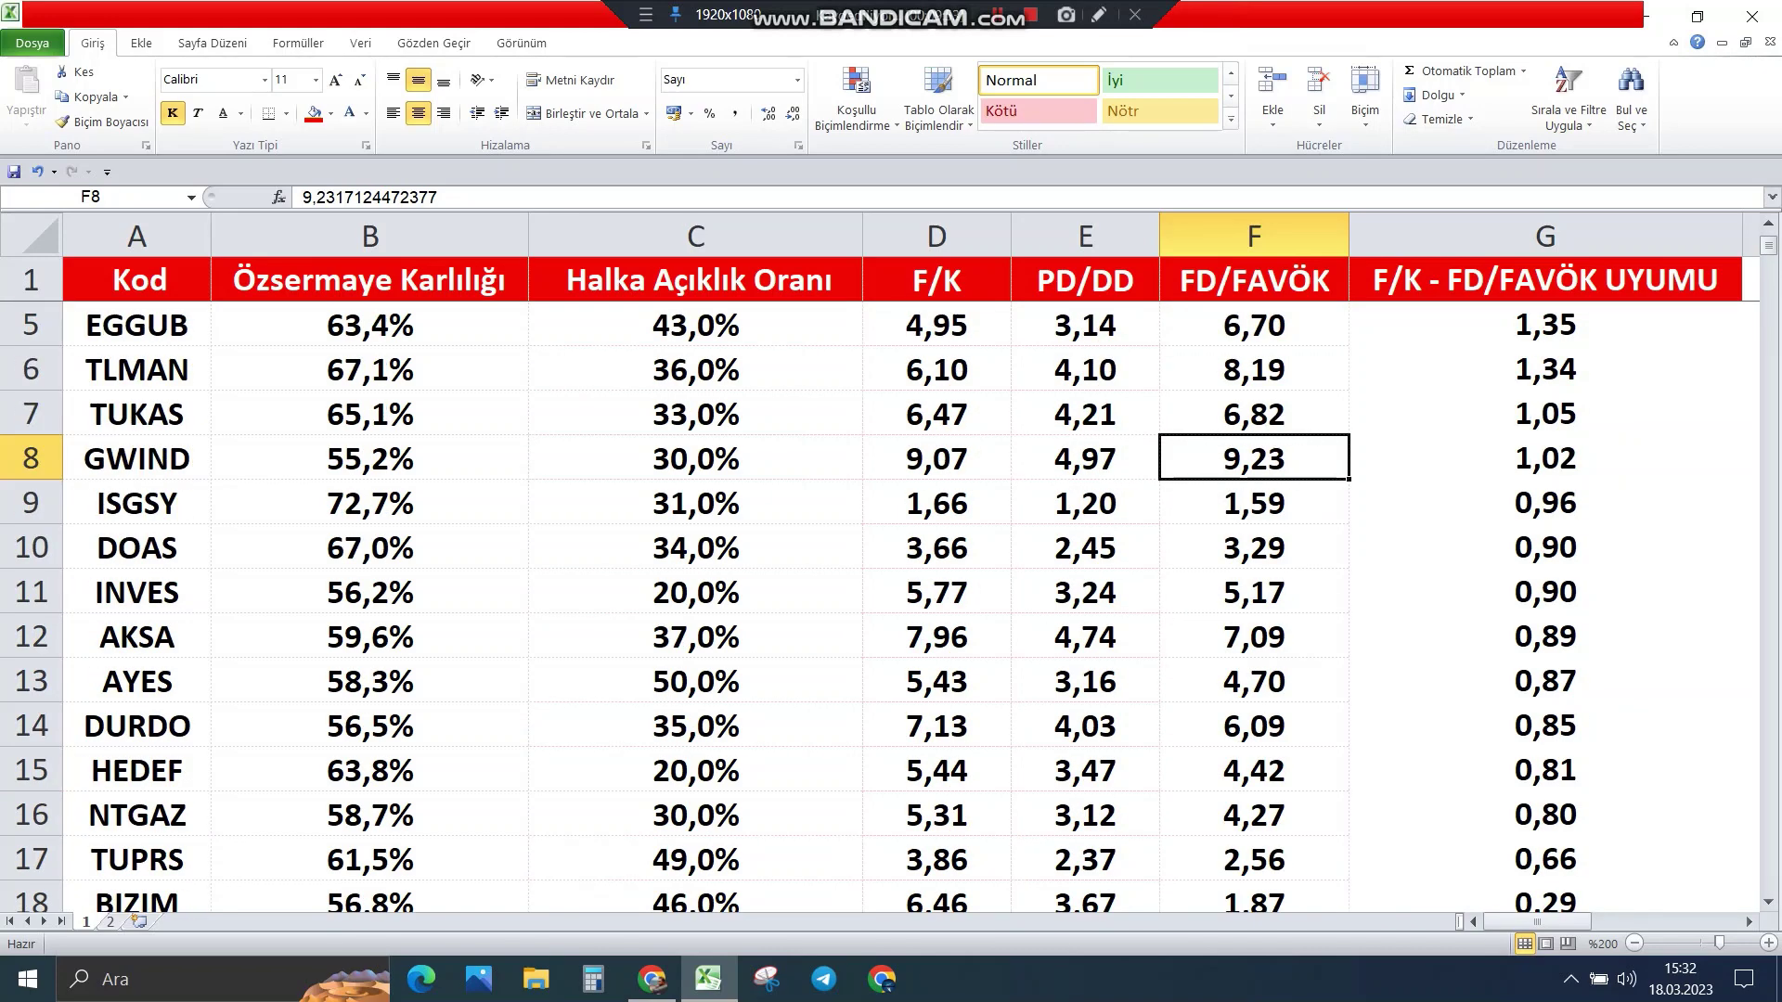
pyautogui.scroll(1, 891, 576)
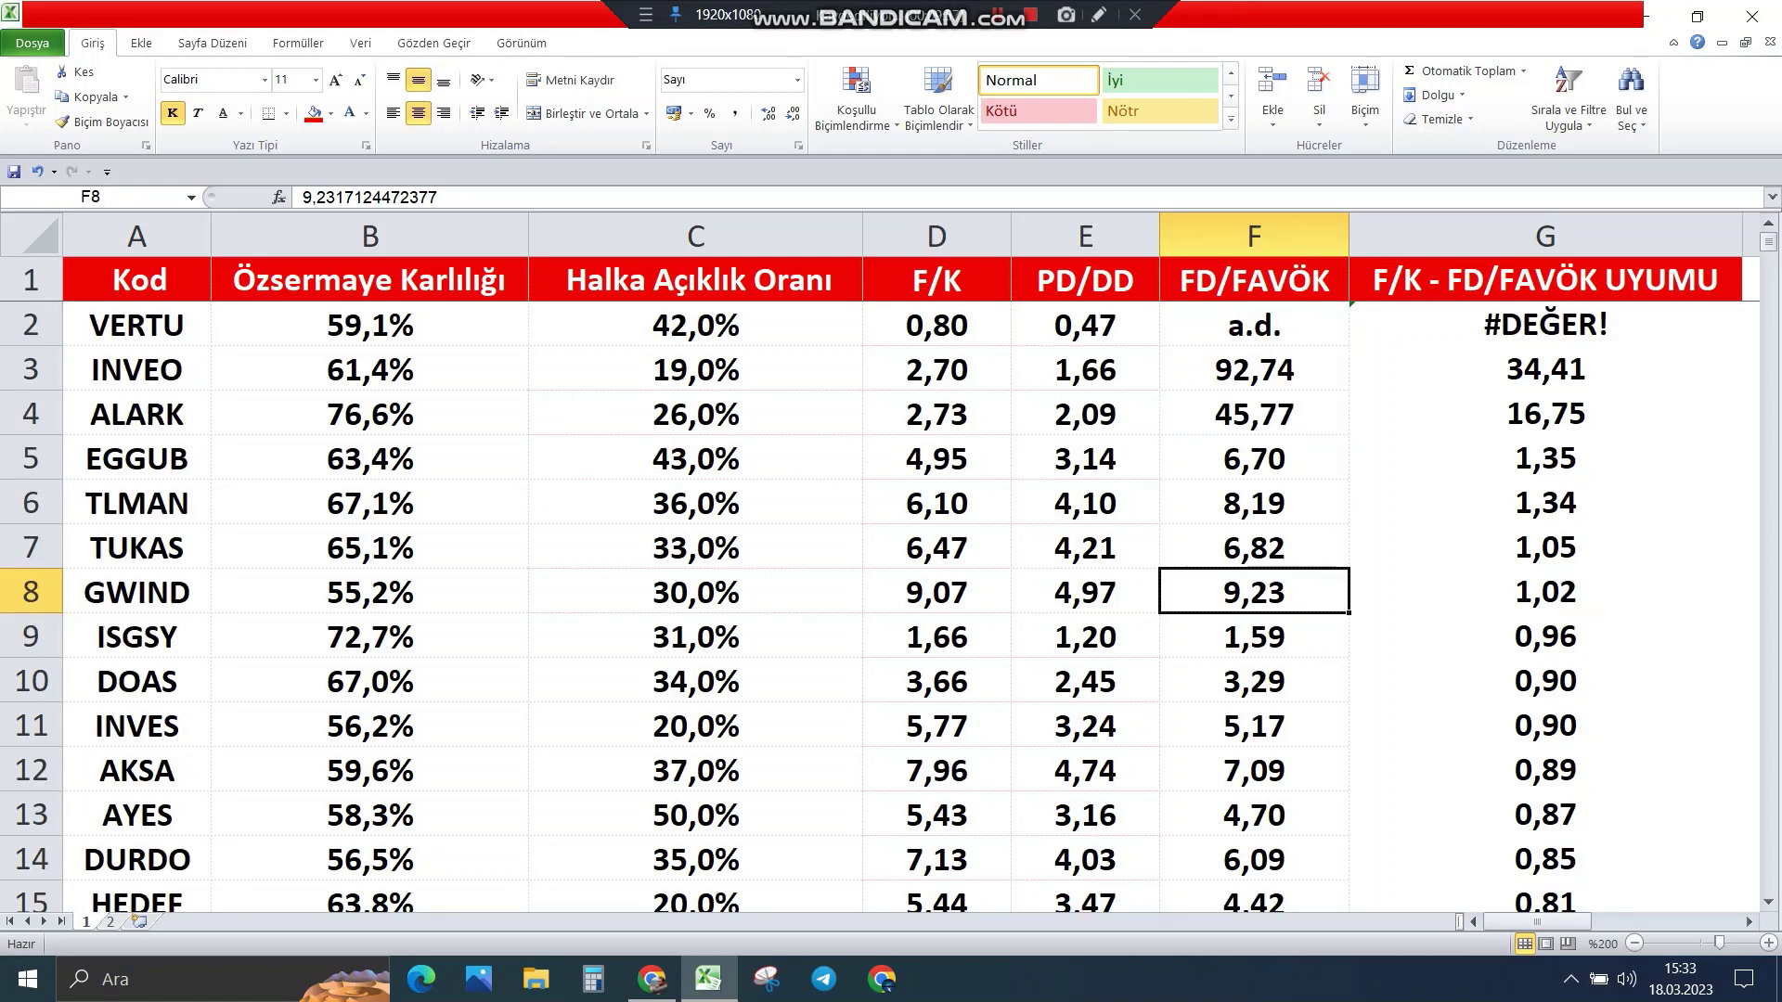
# Step: Switch to Chrome and check the 12-month E-TÜFE inflation rate on the ENAGrup page
pyautogui.click(1031, 14)
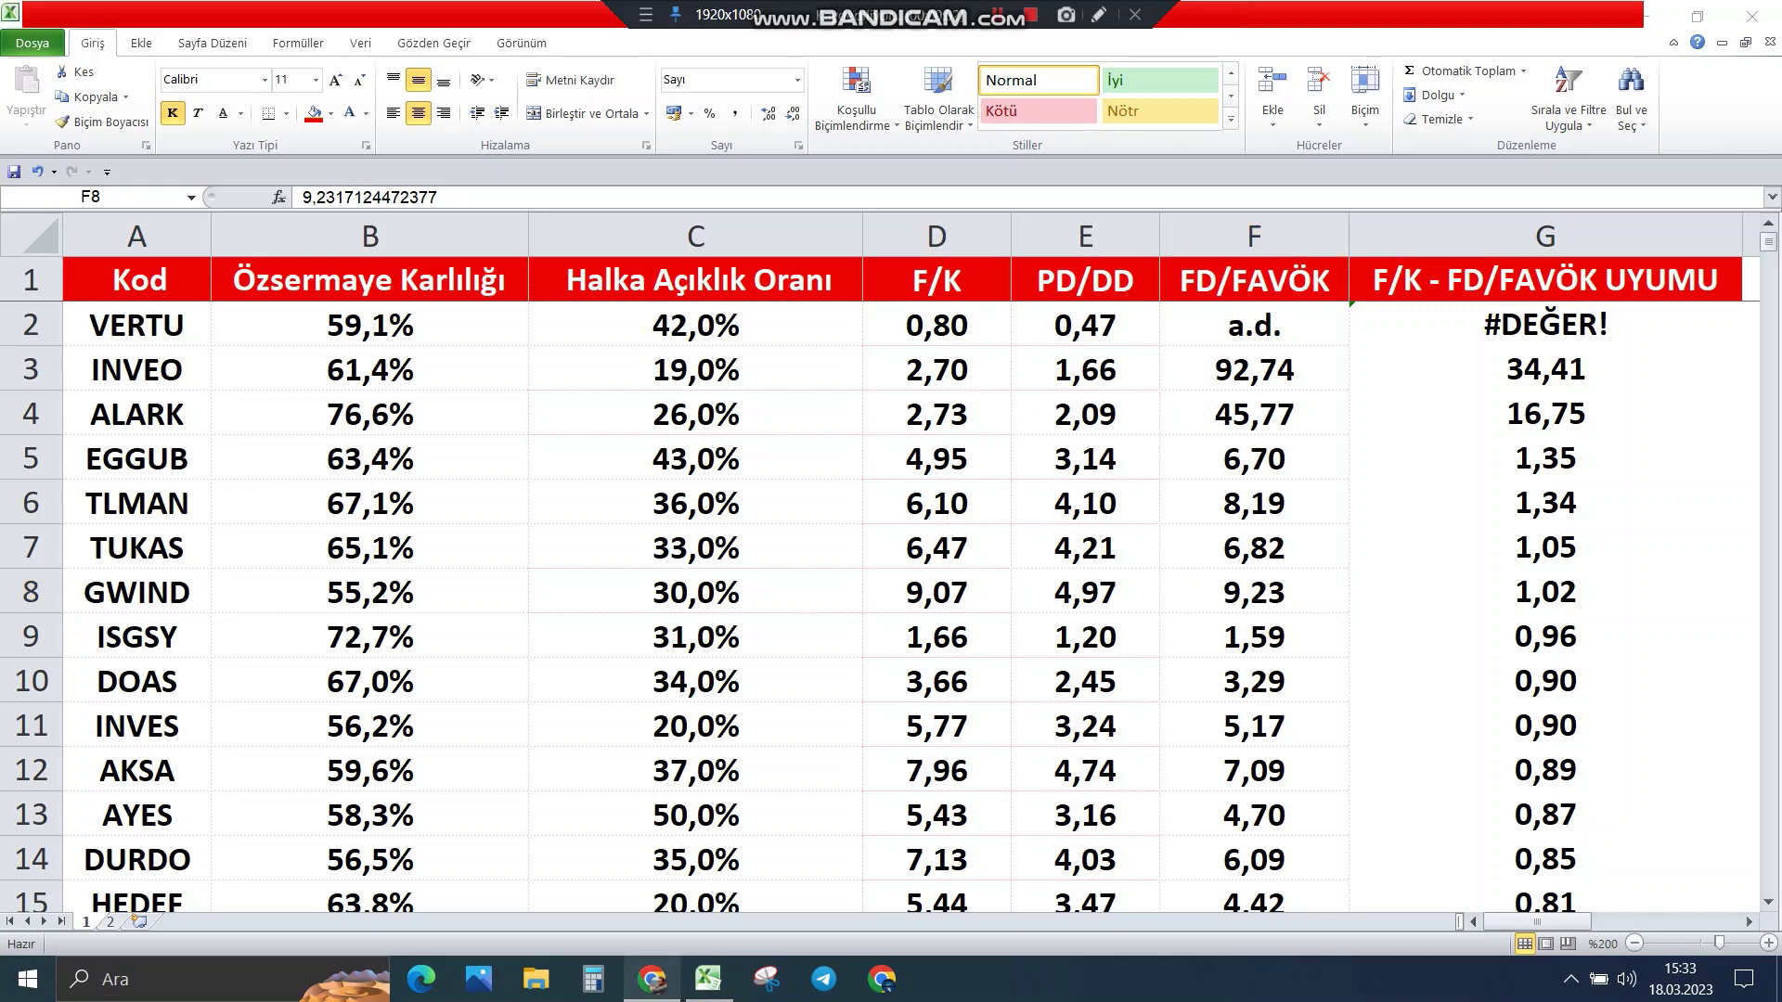
pyautogui.click(653, 979)
pyautogui.click(427, 19)
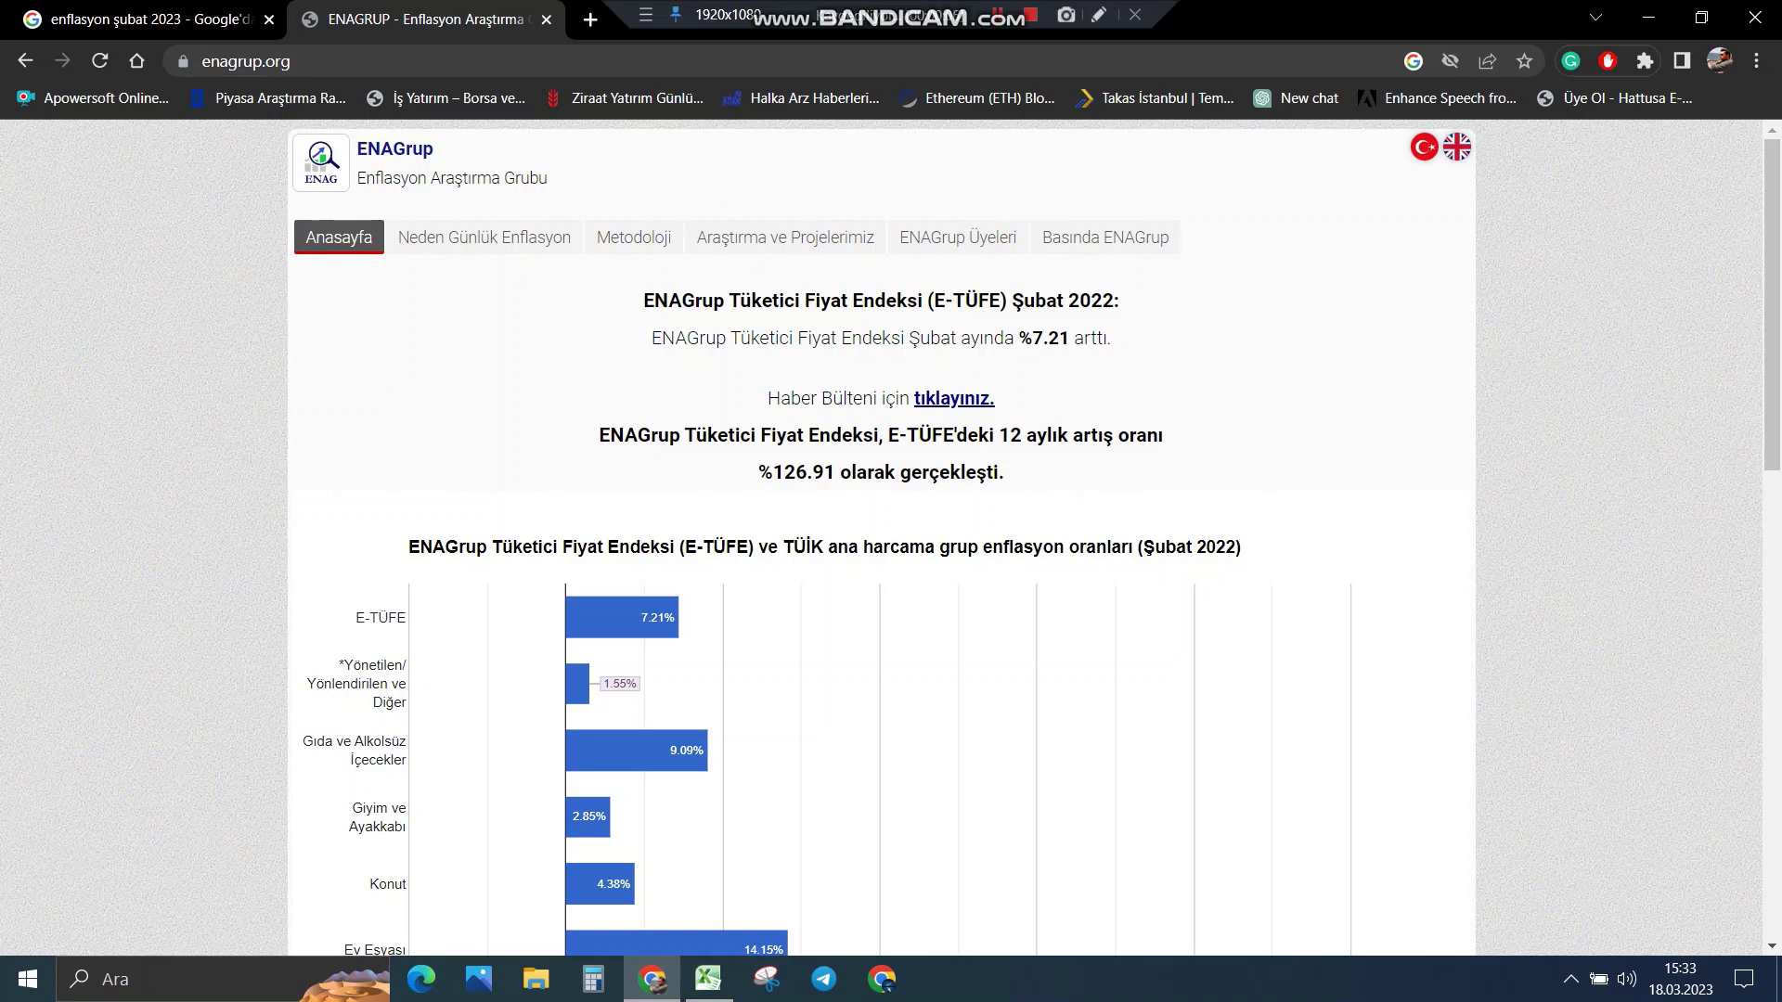
pyautogui.moveTo(759, 474); pyautogui.dragTo(839, 473)
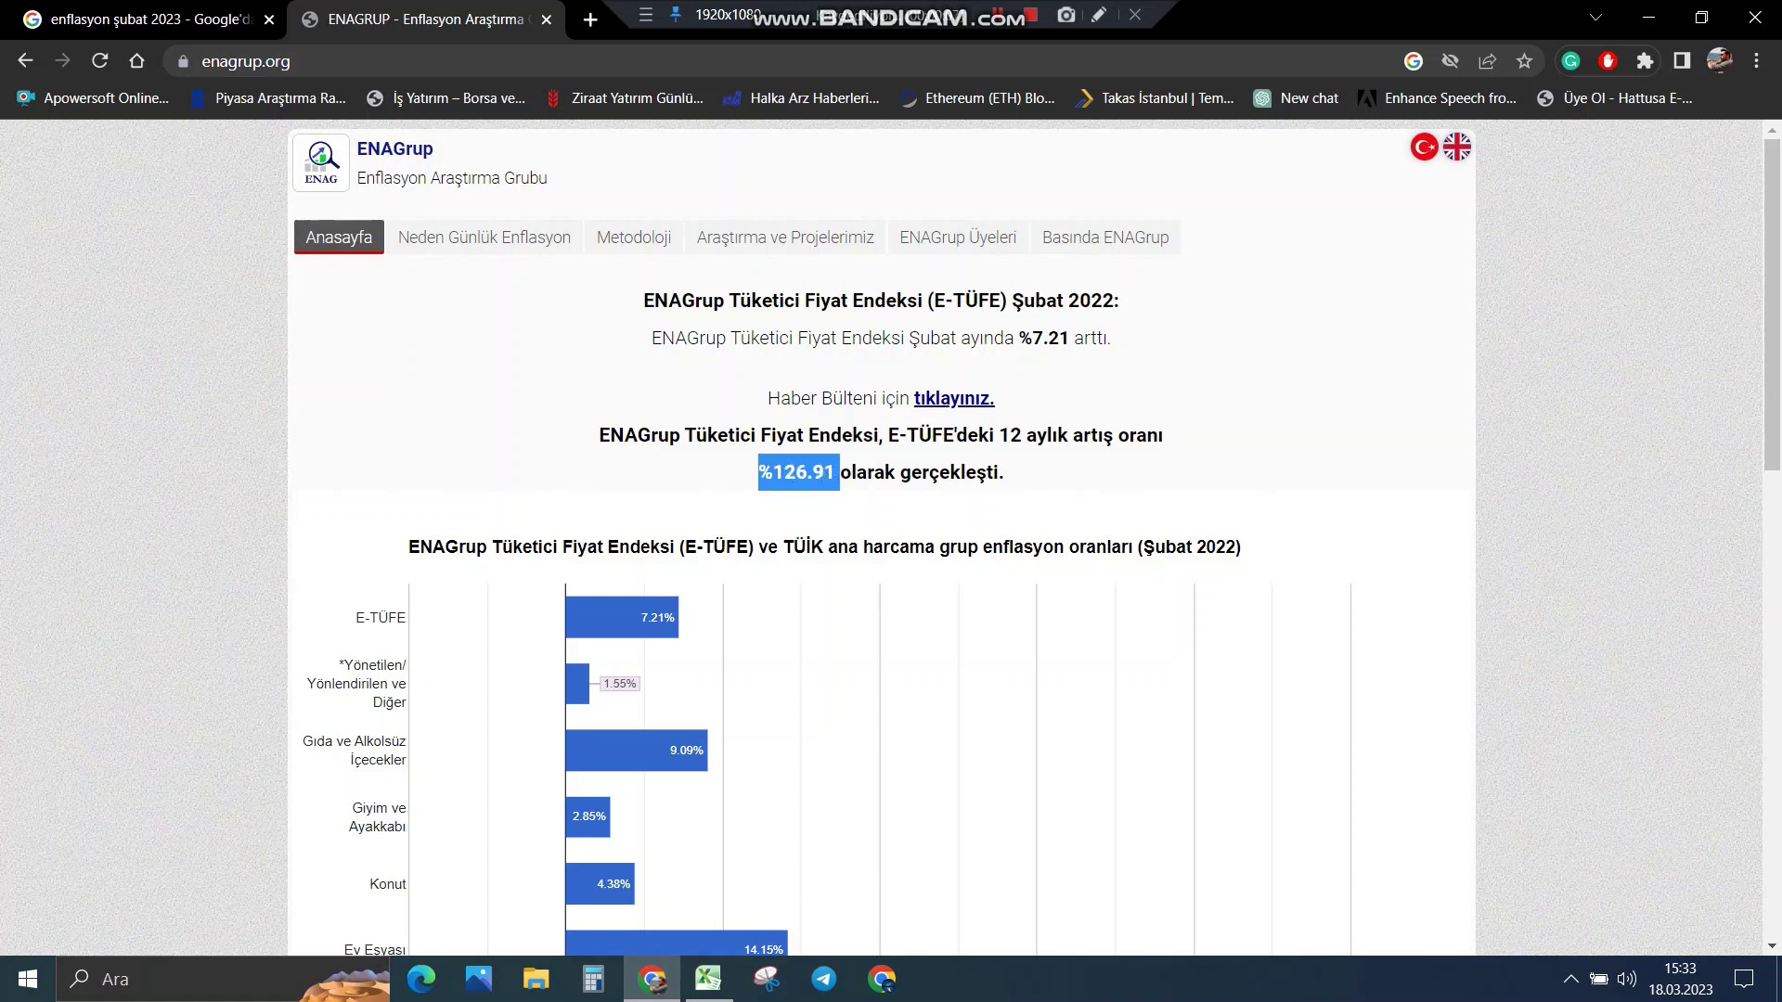
pyautogui.click(841, 474)
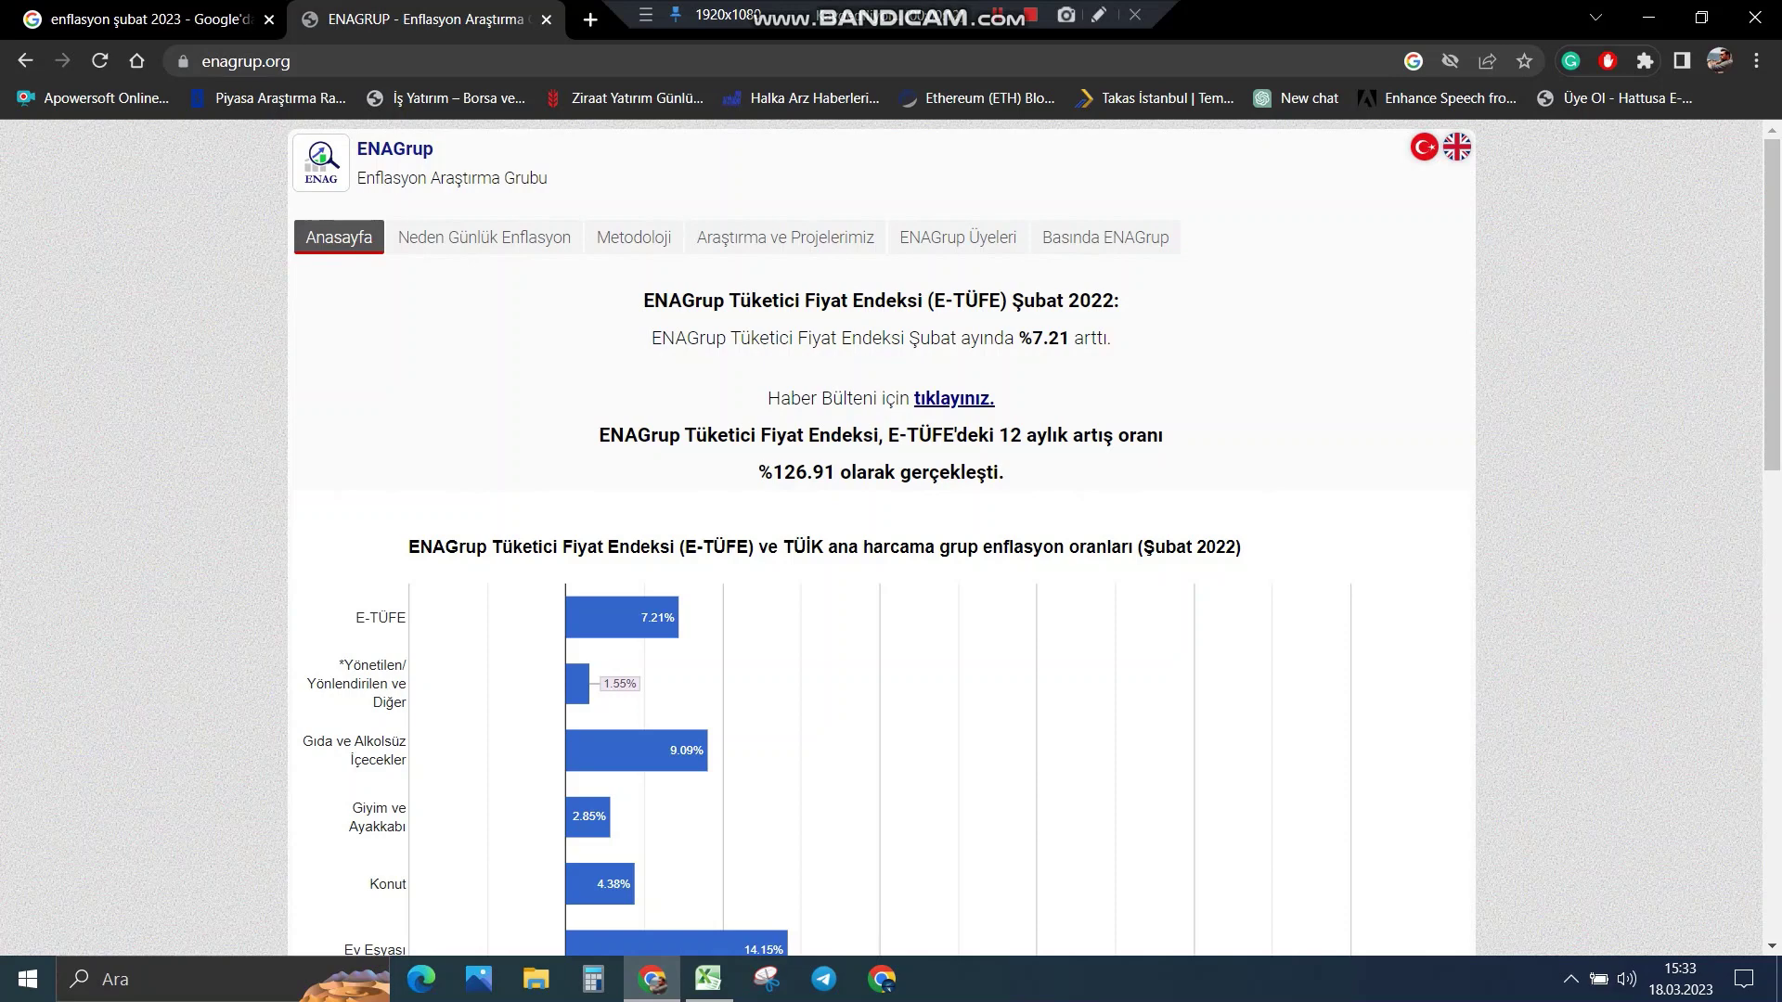
# Step: Return to Excel, open sheet 2 and select the YILLIK EFK ARTIŞI header
pyautogui.click(708, 980)
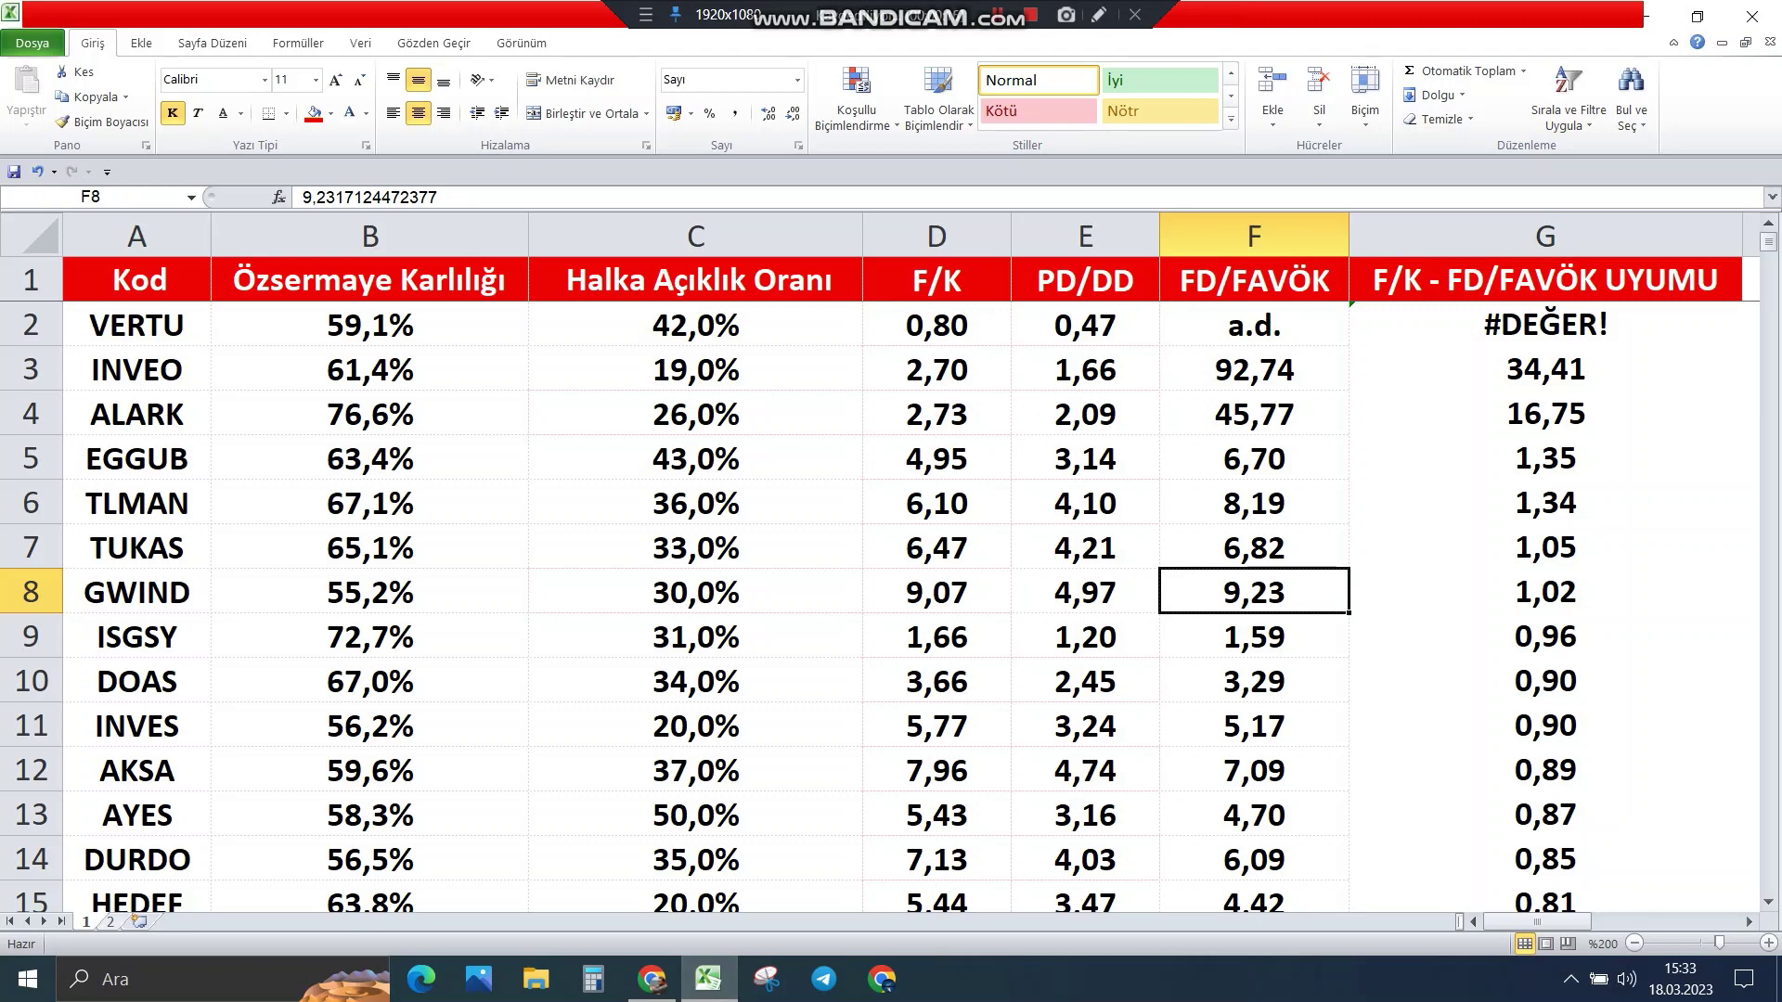
pyautogui.hotkey('ctrl', 'pagedown')
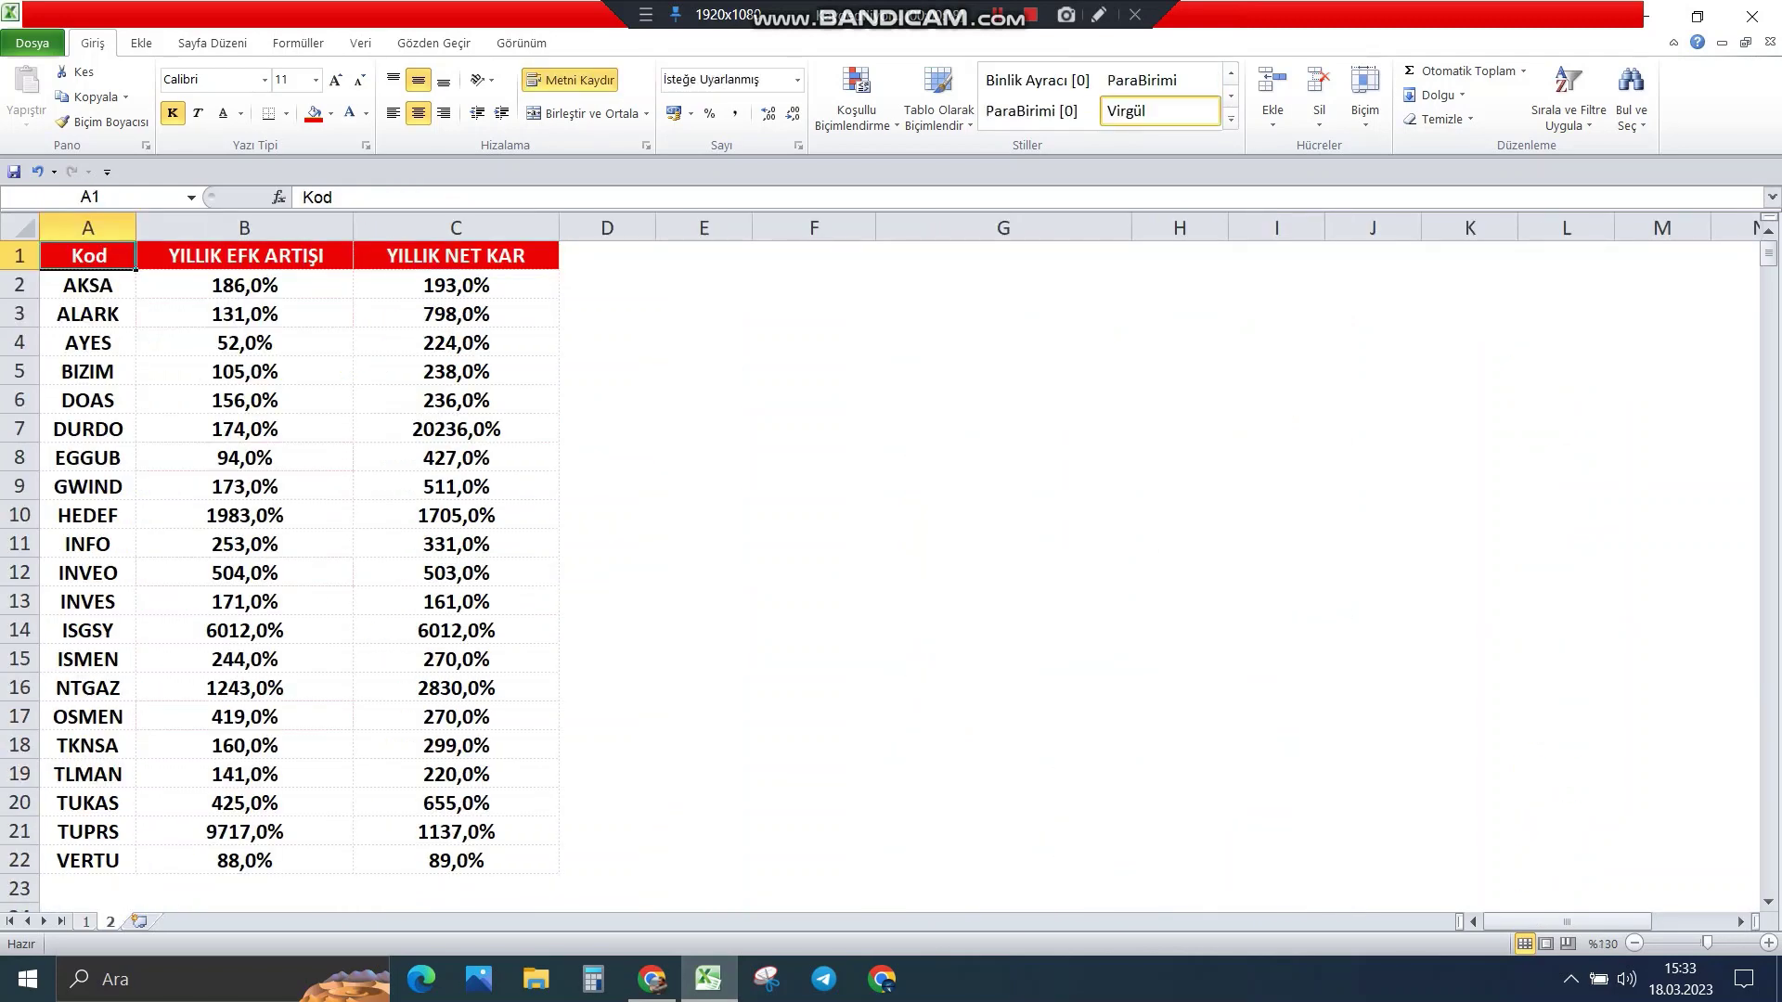
pyautogui.click(244, 256)
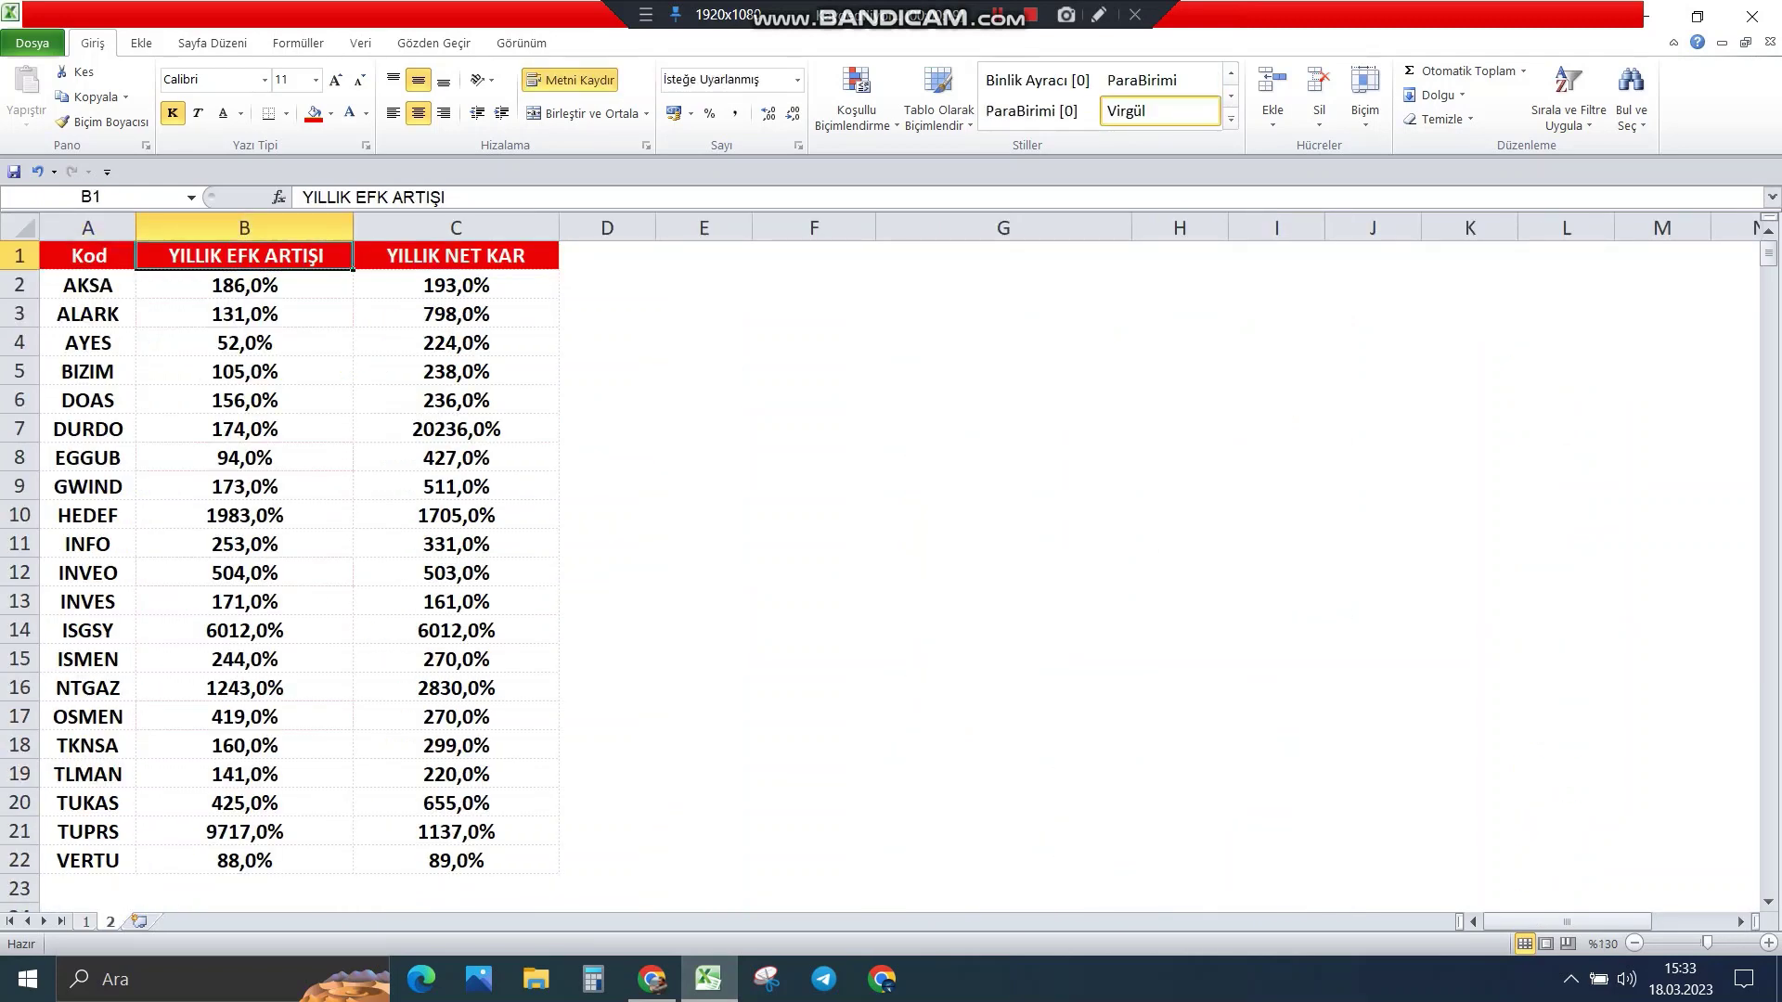
# Step: Sort the table on sheet 2 by YILLIK EFK ARTIŞI in ascending order
pyautogui.click(455, 256)
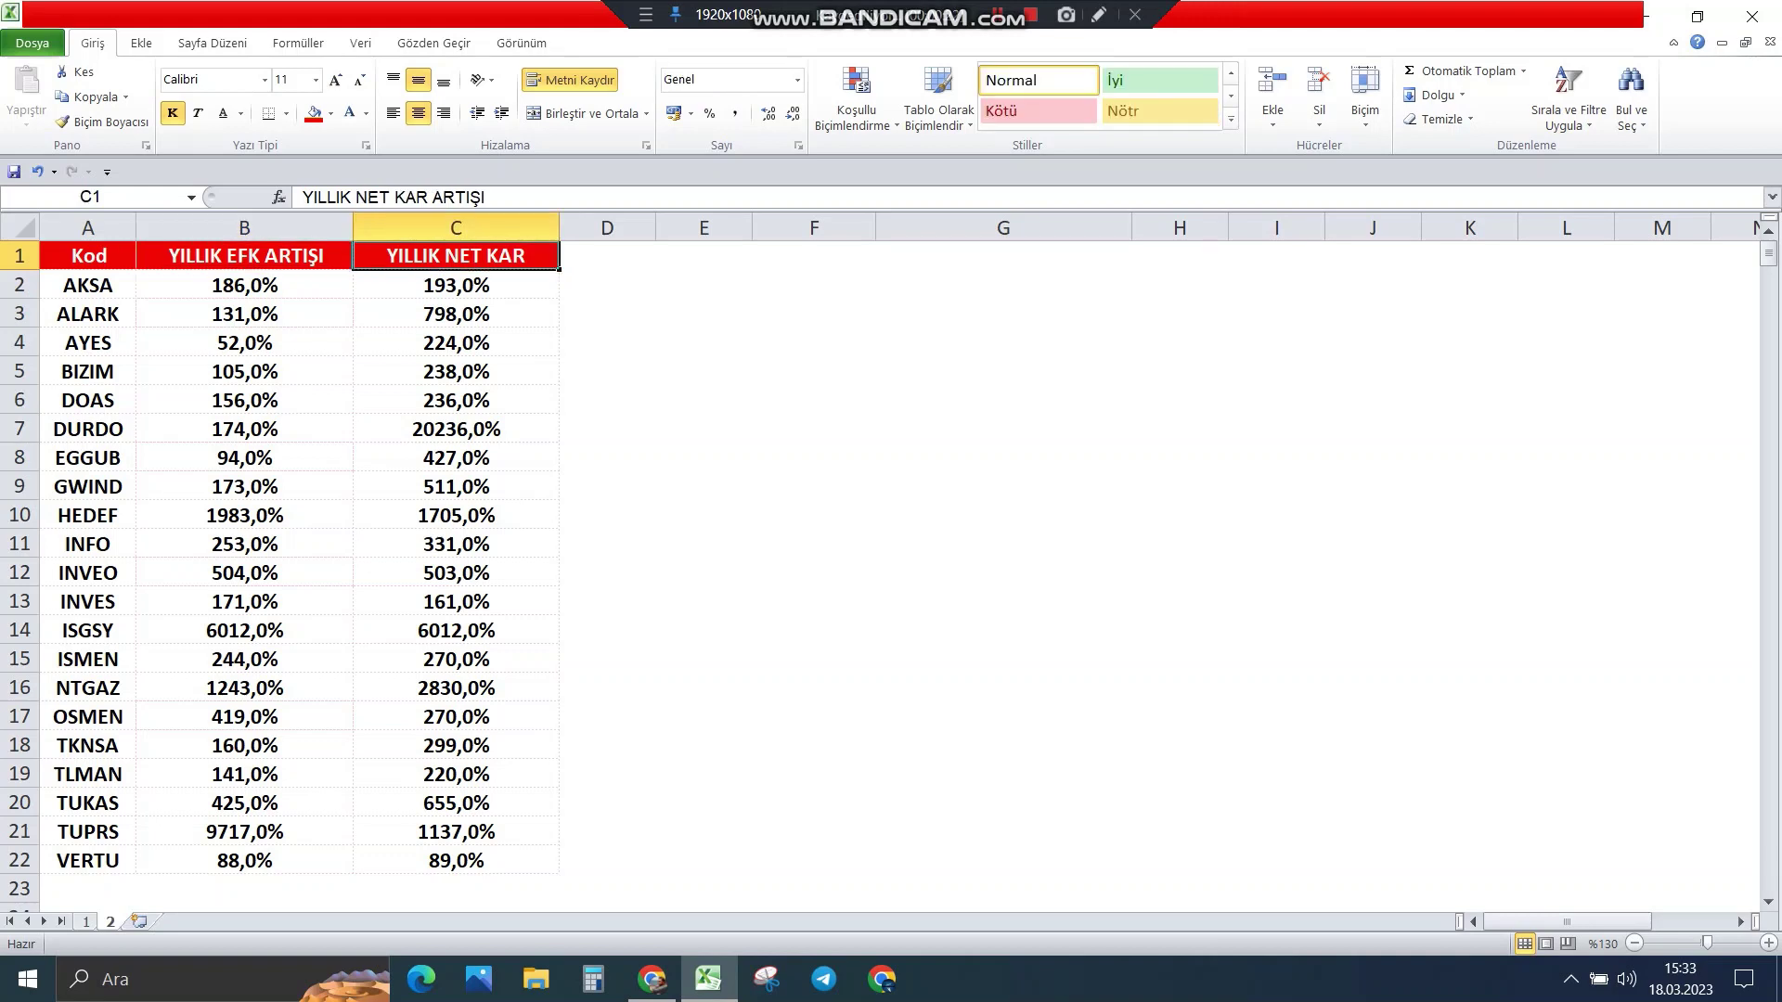
pyautogui.rightClick(203, 250)
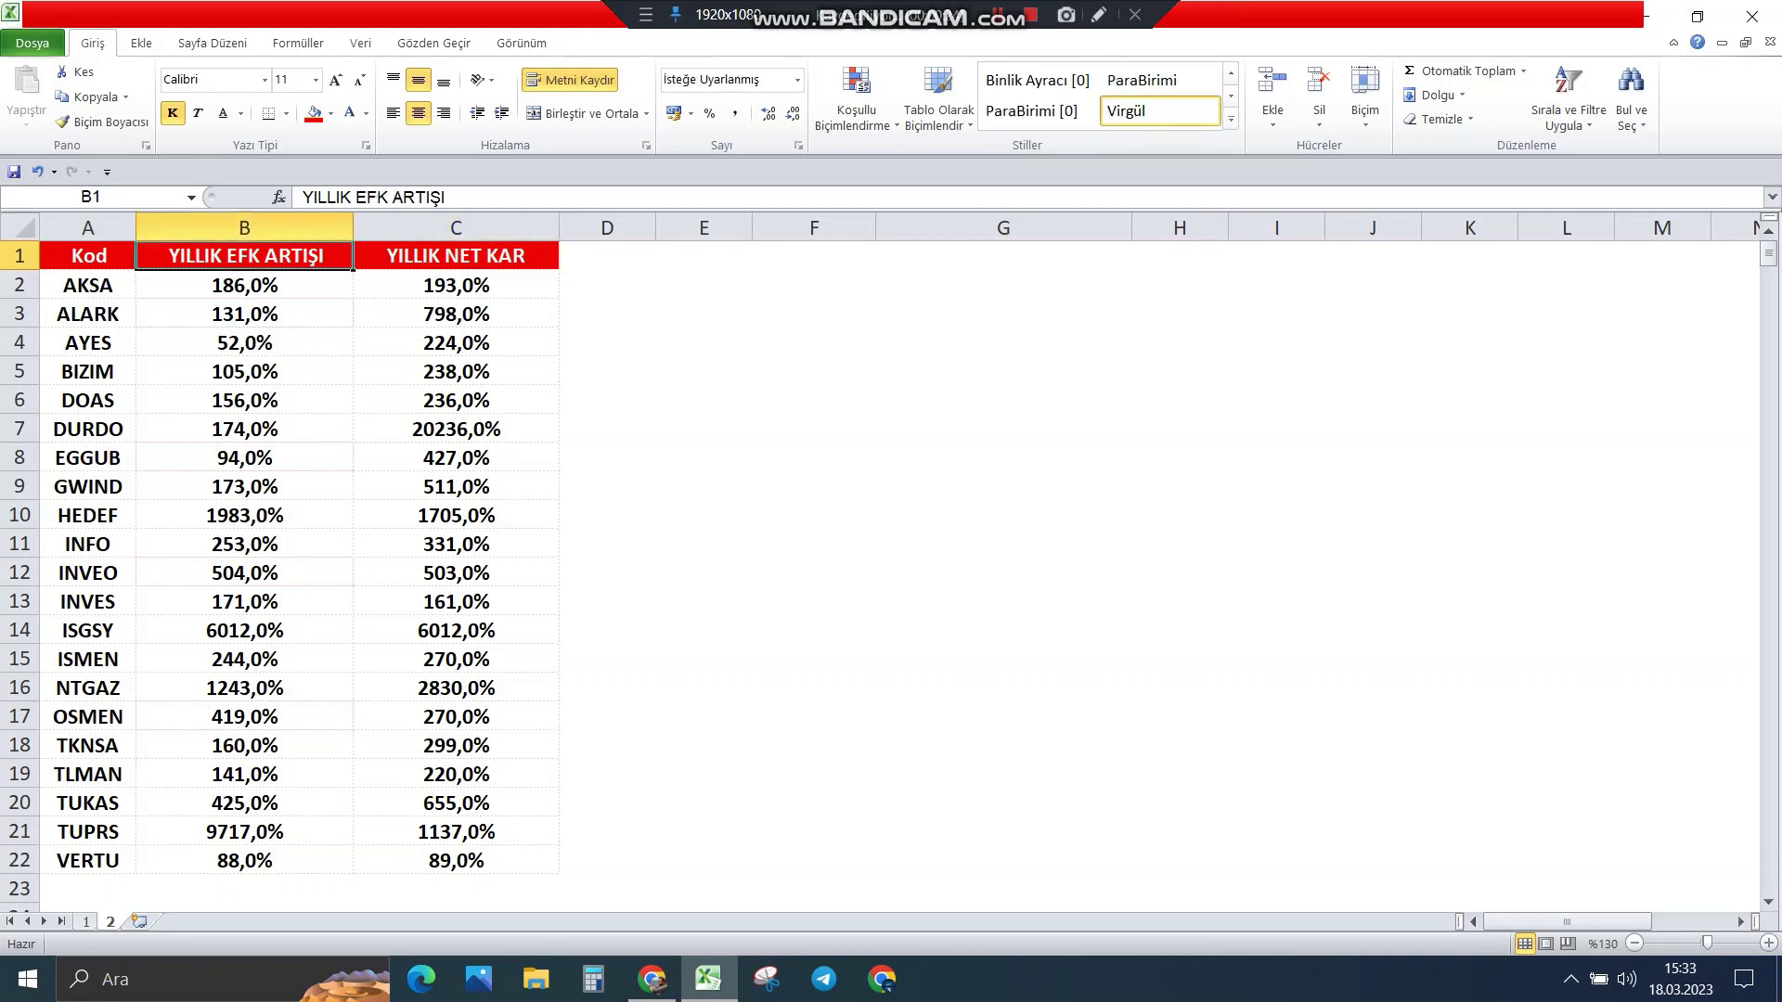
pyautogui.moveTo(306, 502)
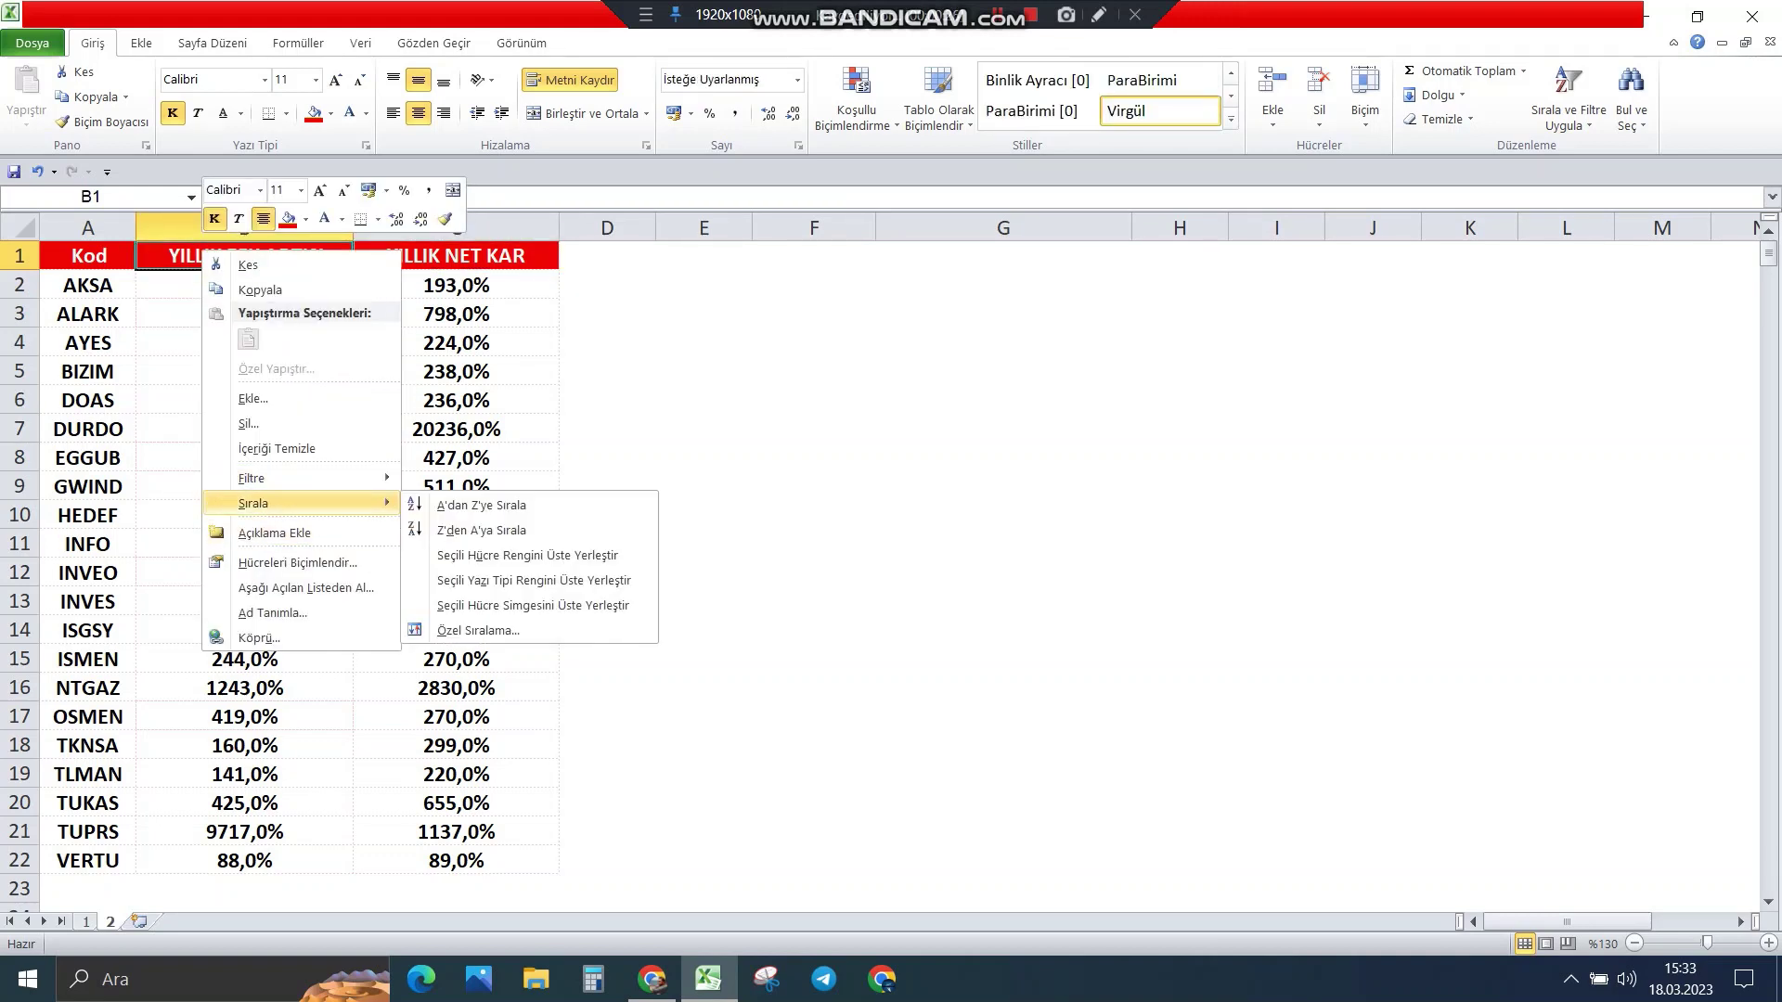
pyautogui.click(459, 502)
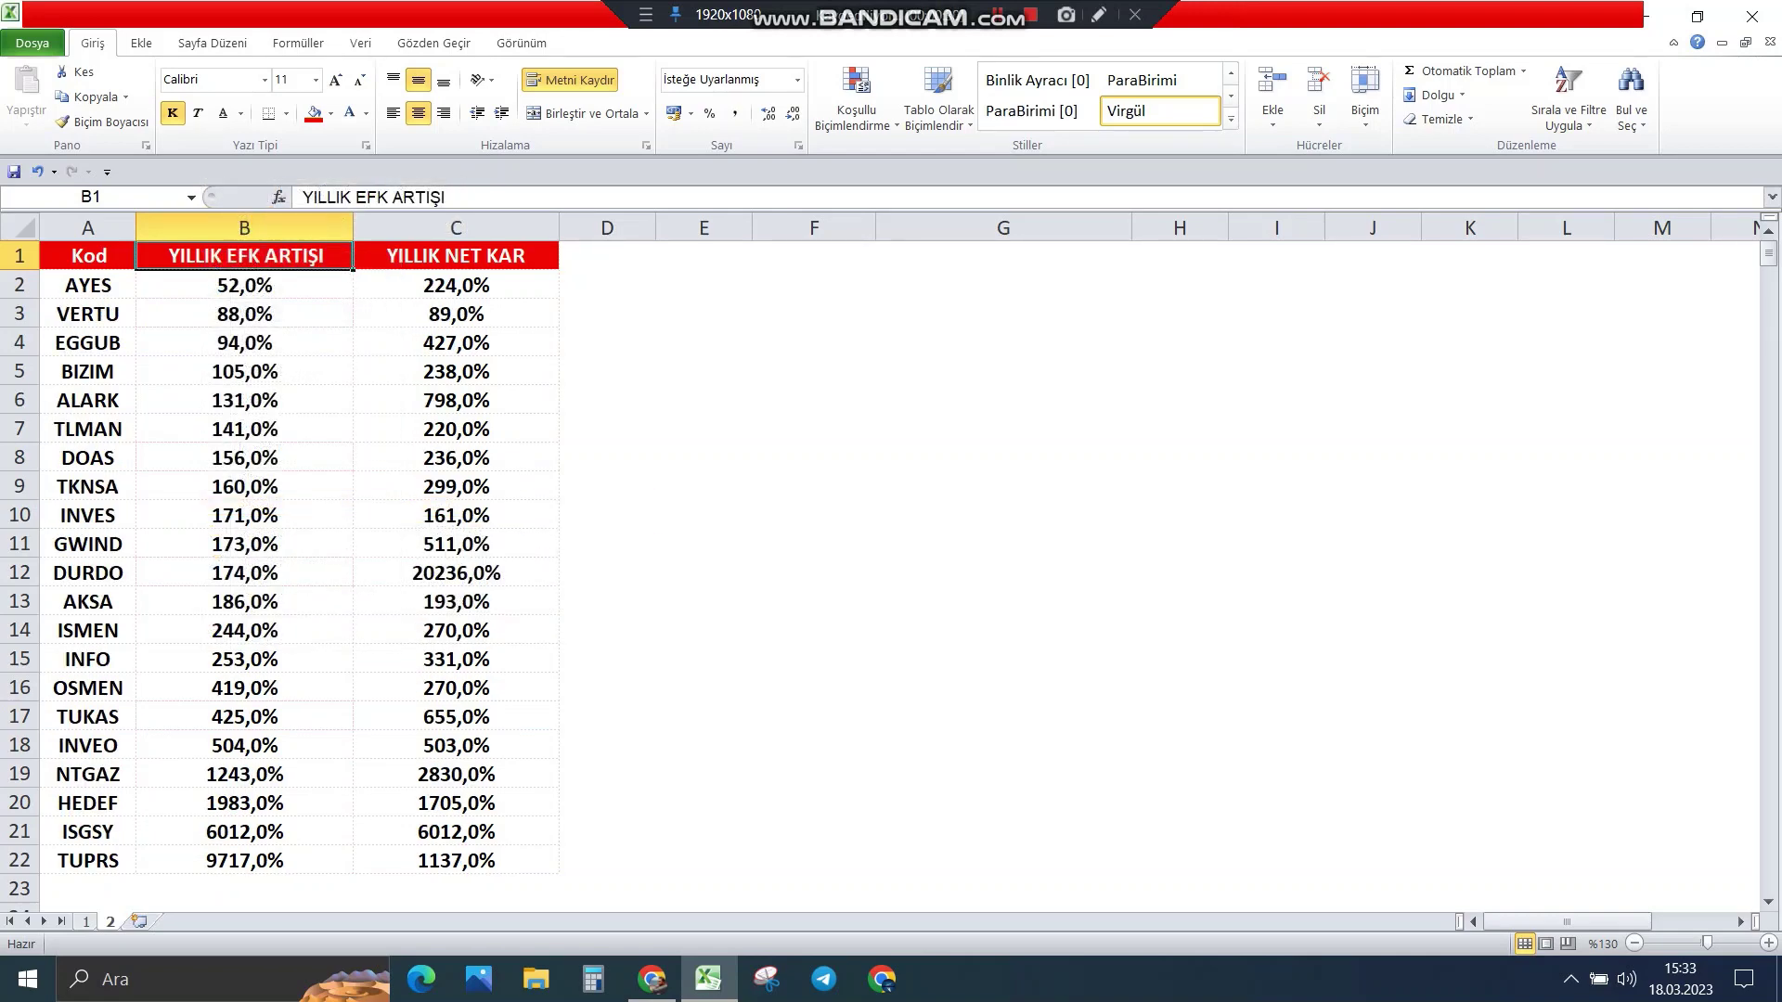
# Step: Compare the lowest YILLIK EFK ARTIŞI values, AYES through ALARK, with the 12-month E-TÜFE rate in Chrome and return to Excel
pyautogui.click(244, 285)
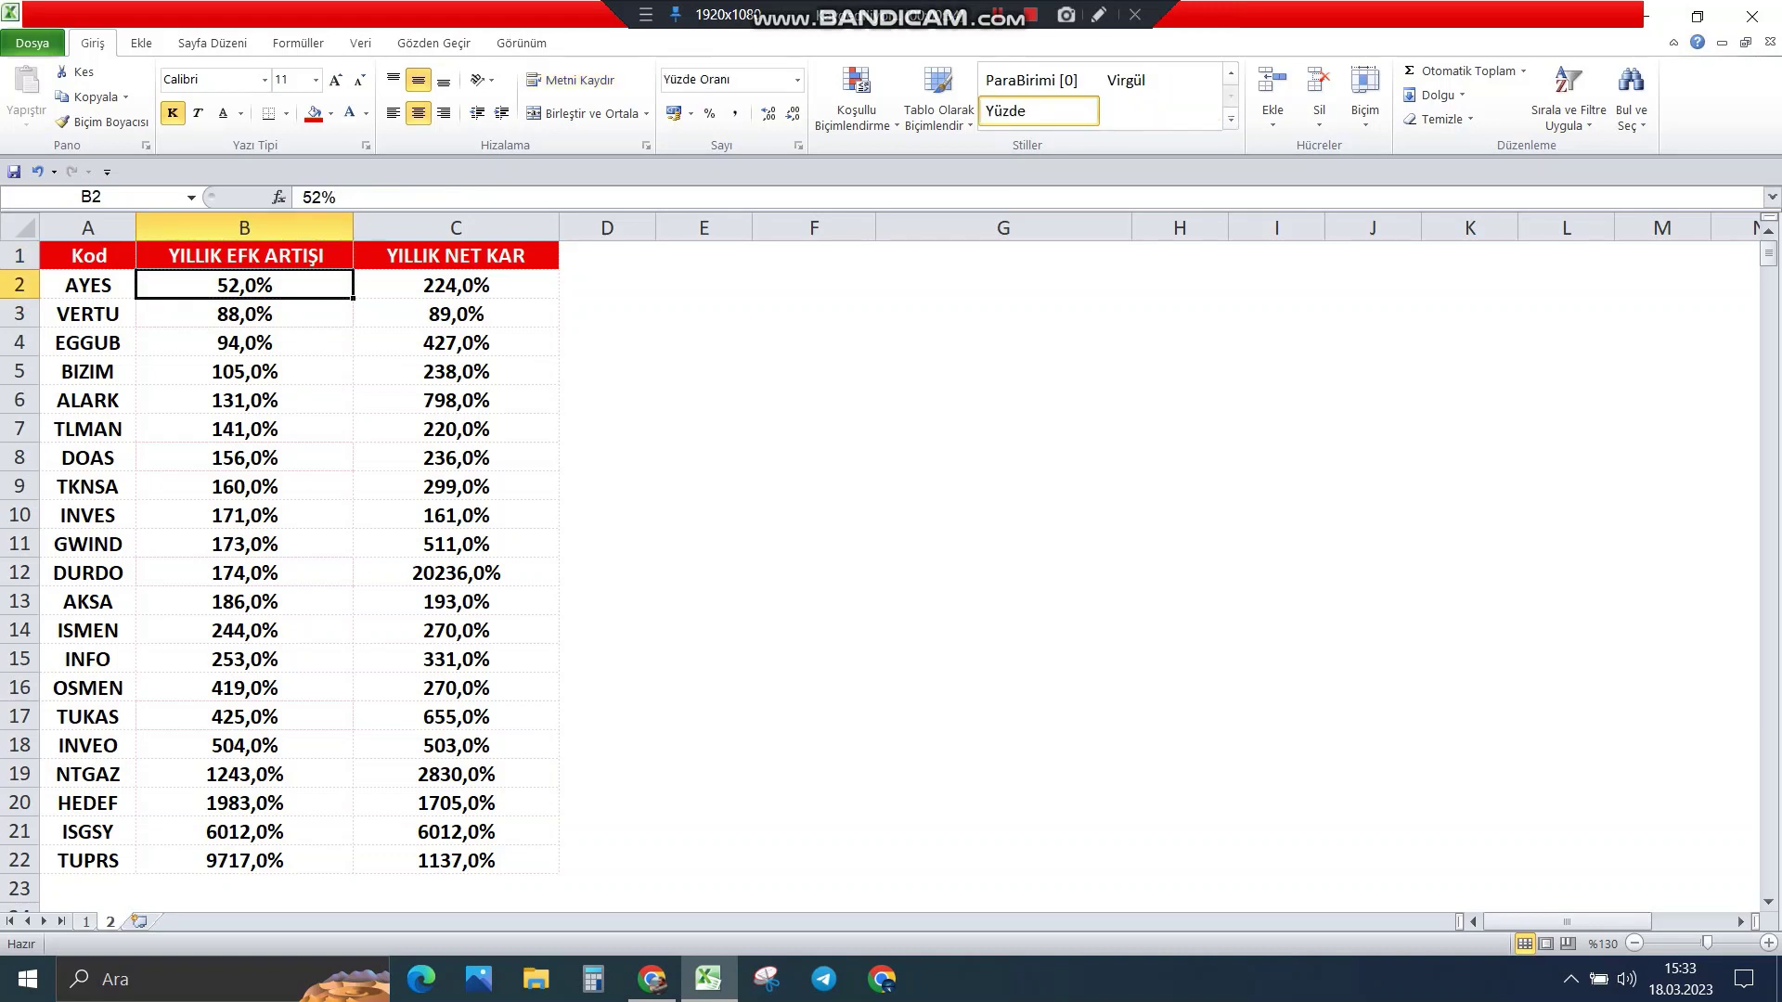
pyautogui.click(244, 314)
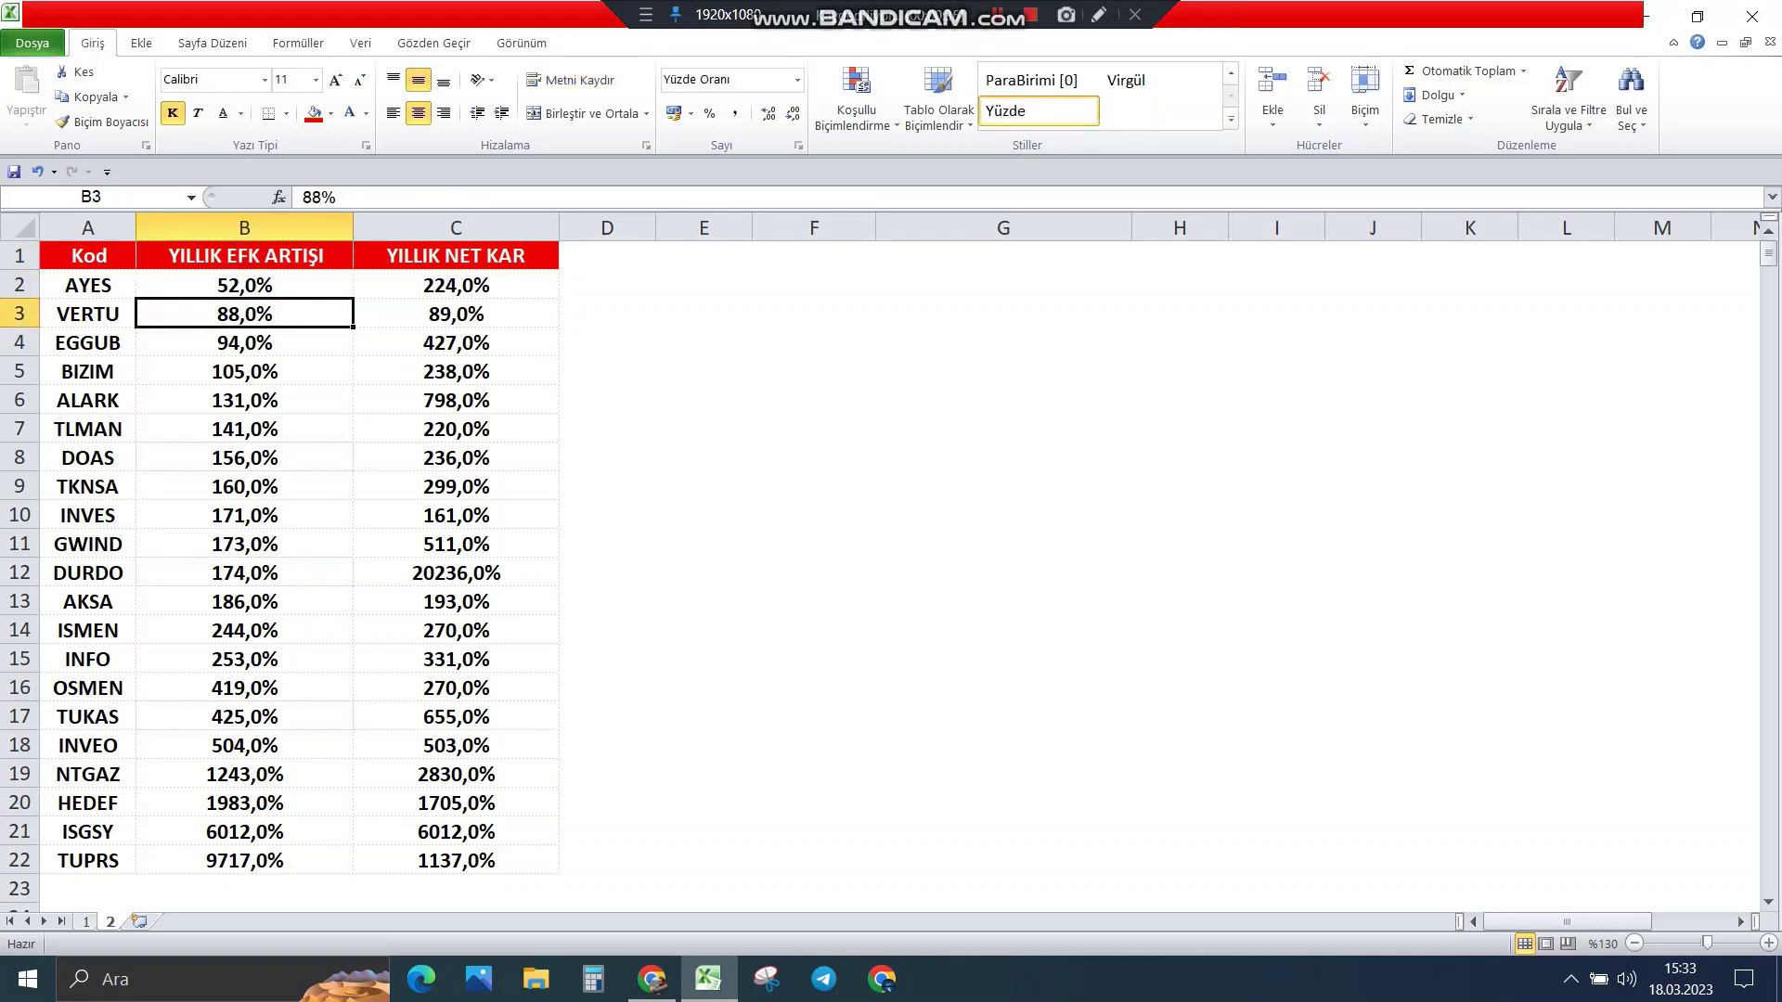
pyautogui.click(244, 342)
pyautogui.click(244, 371)
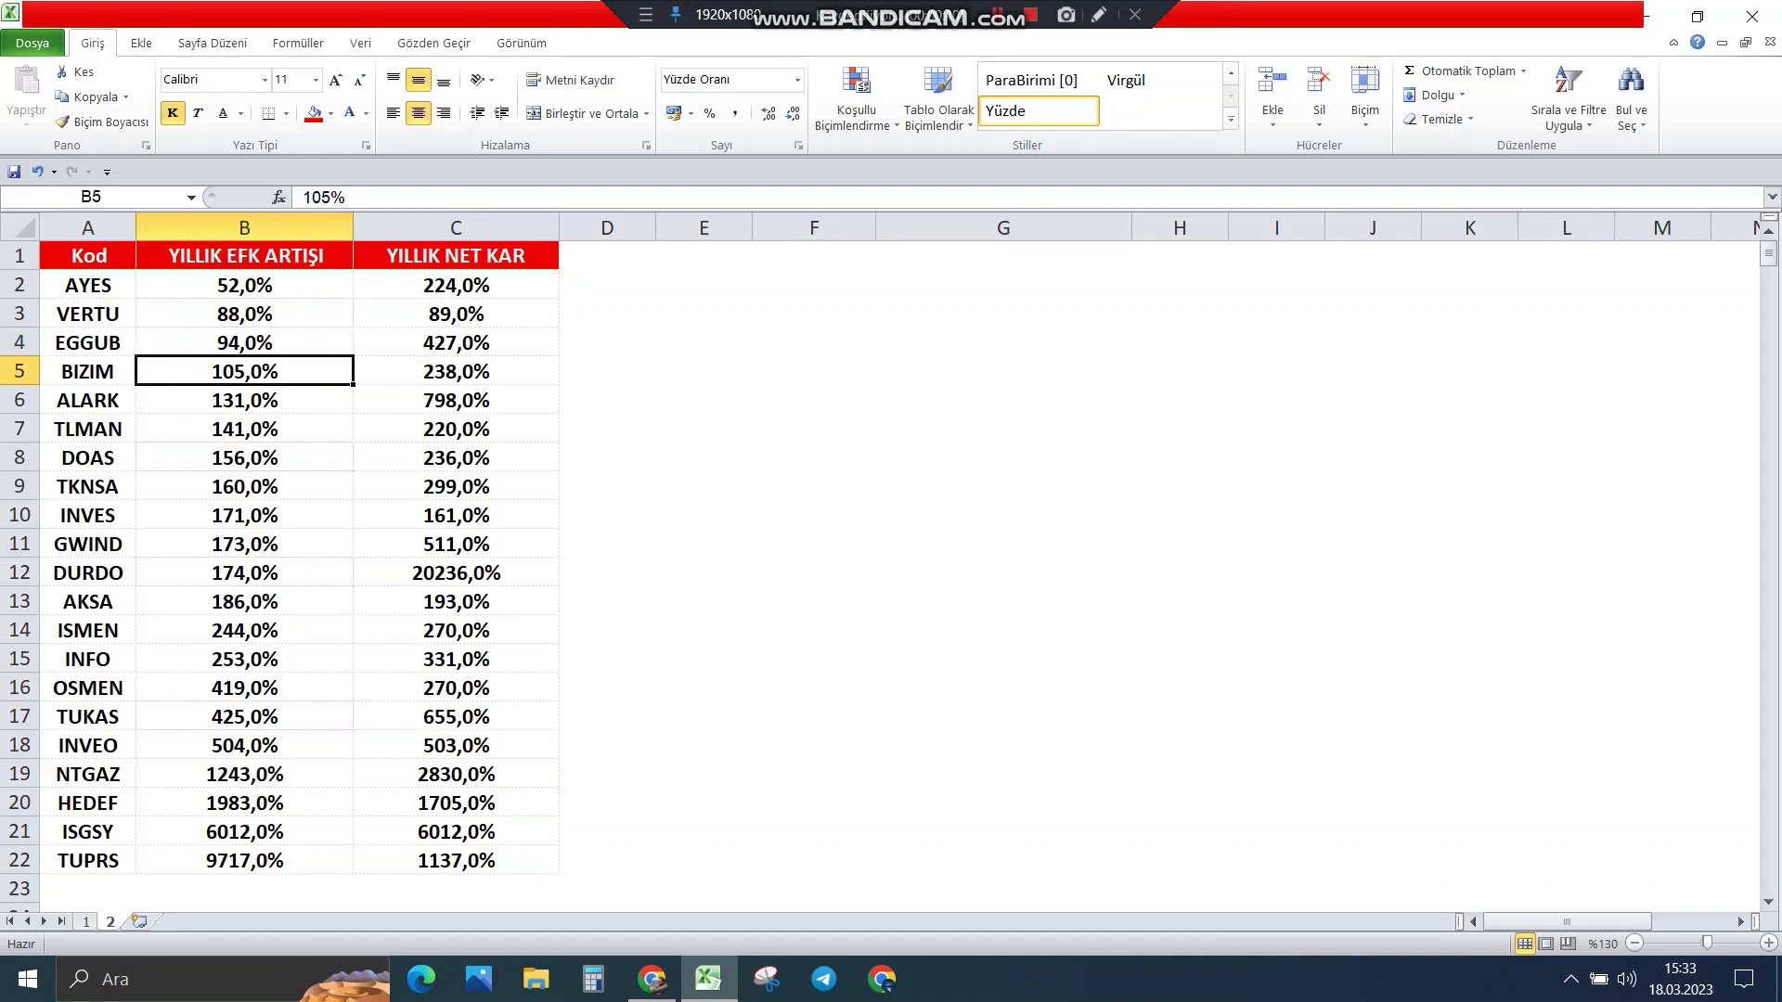
pyautogui.click(245, 400)
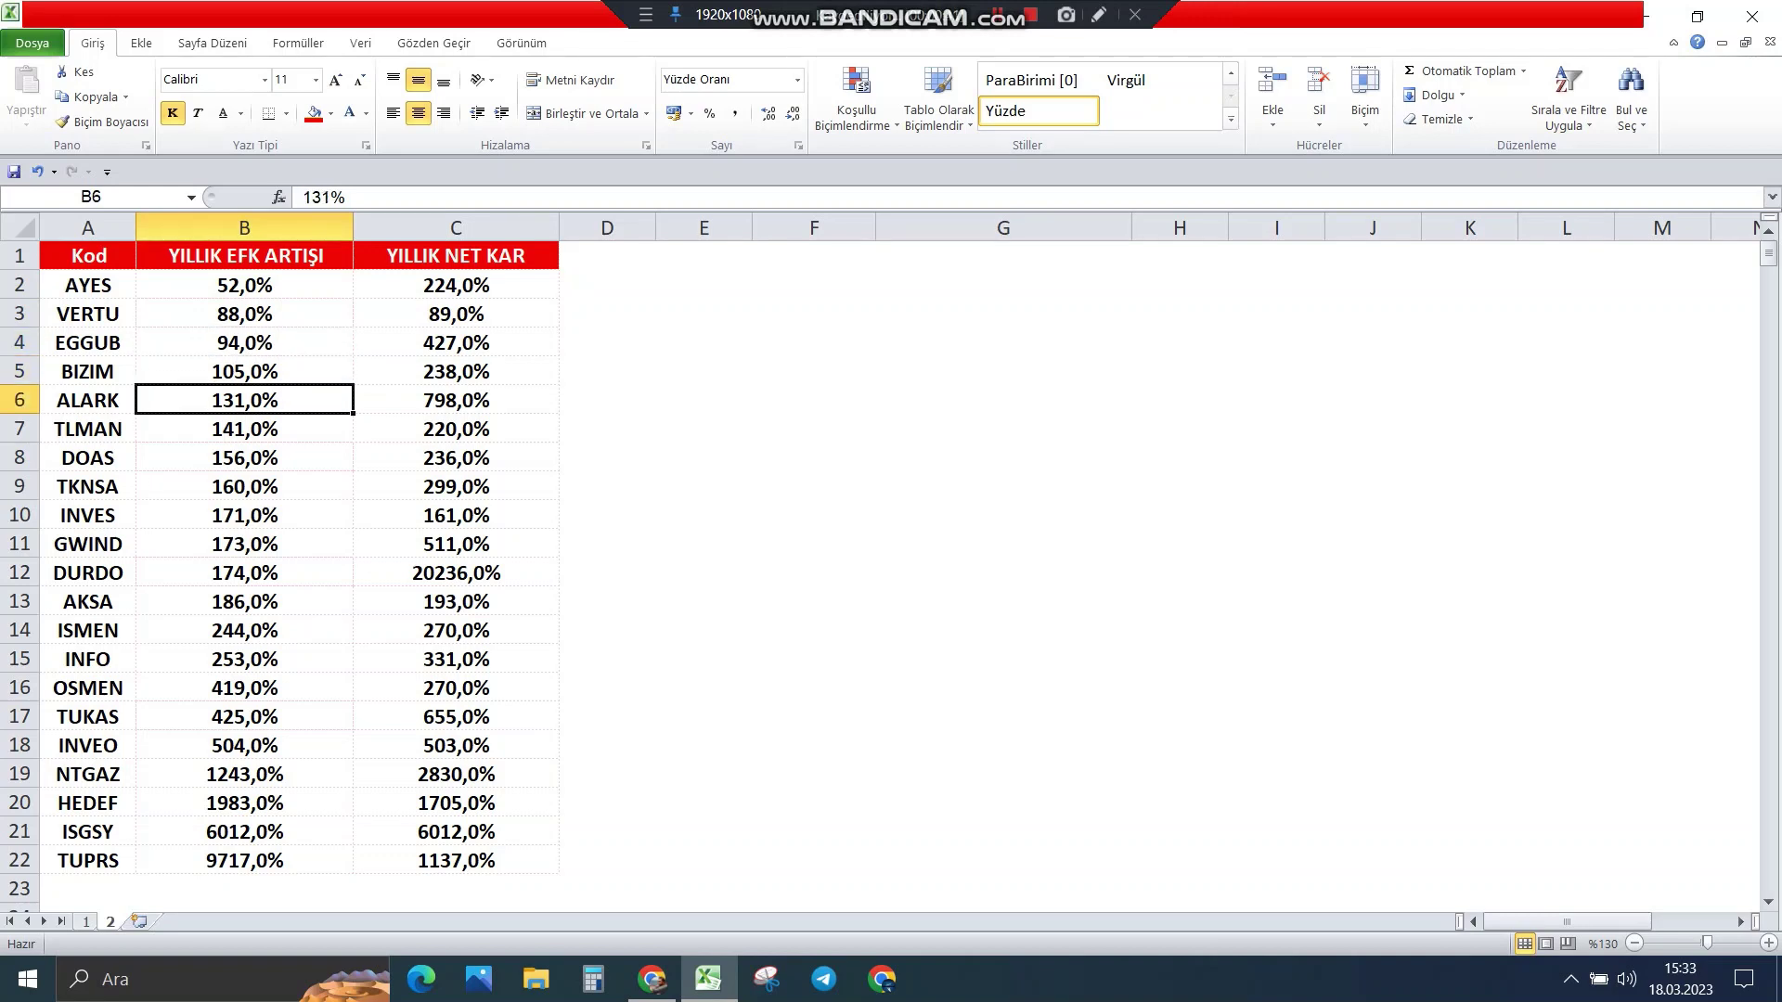
pyautogui.click(653, 980)
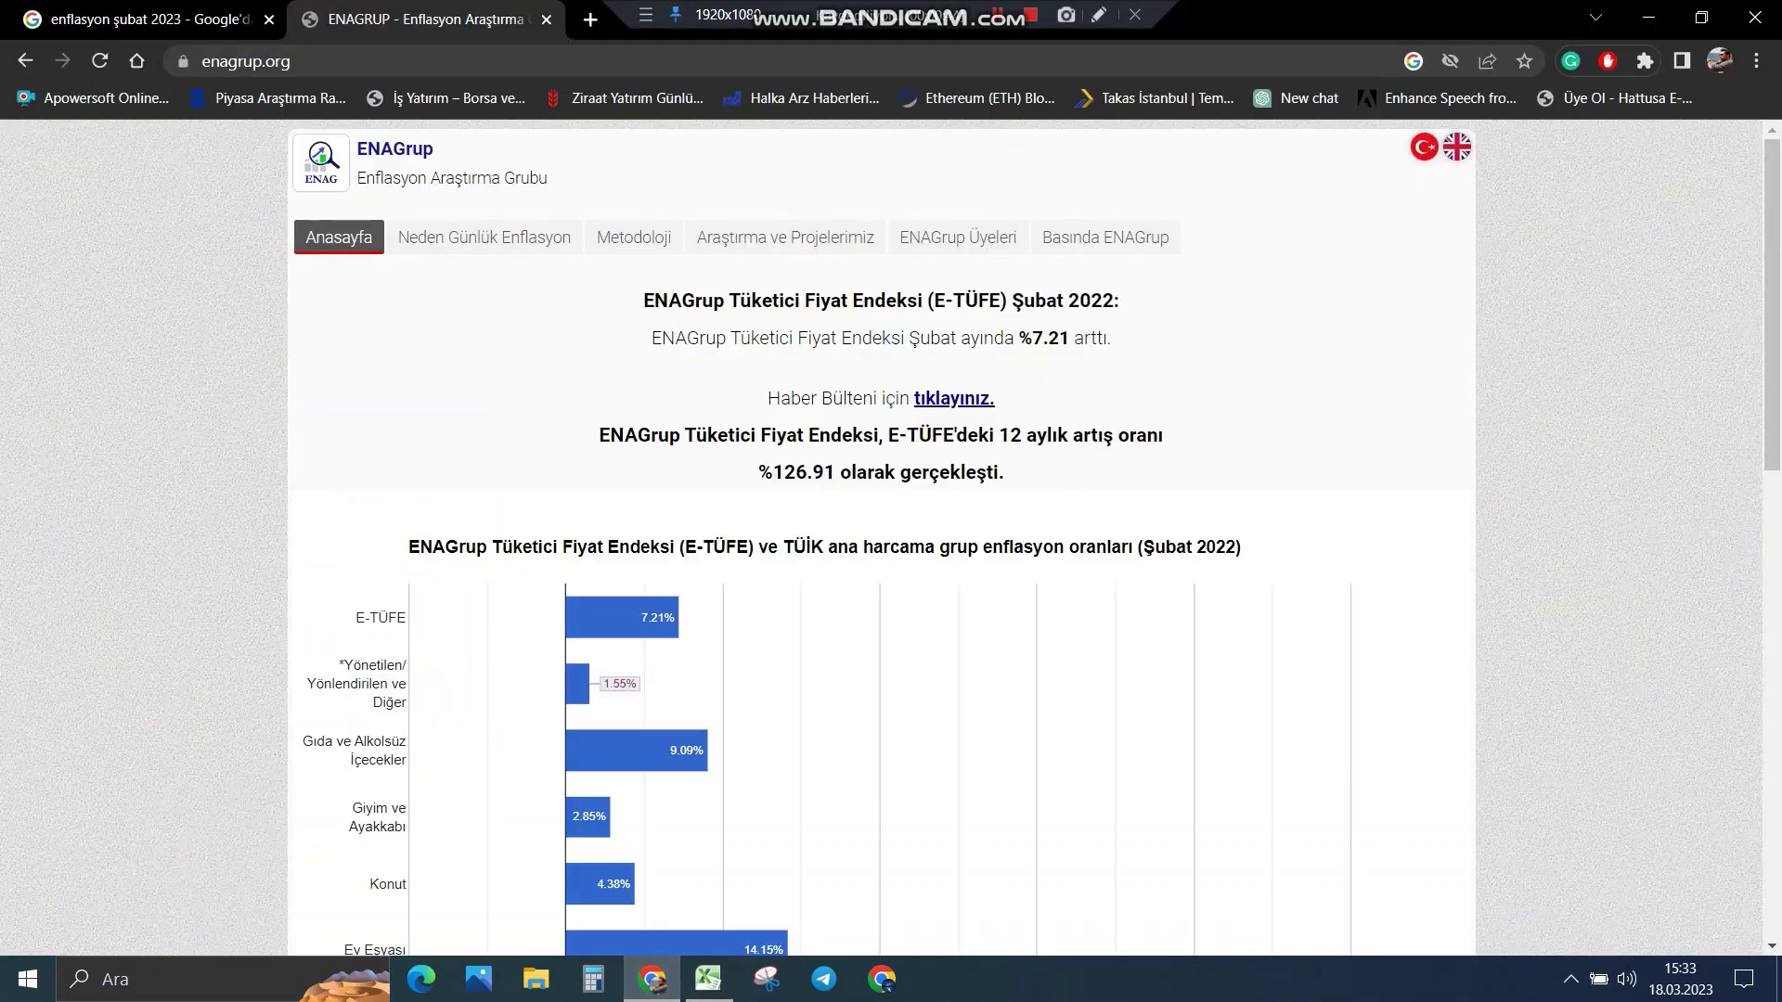
pyautogui.click(708, 979)
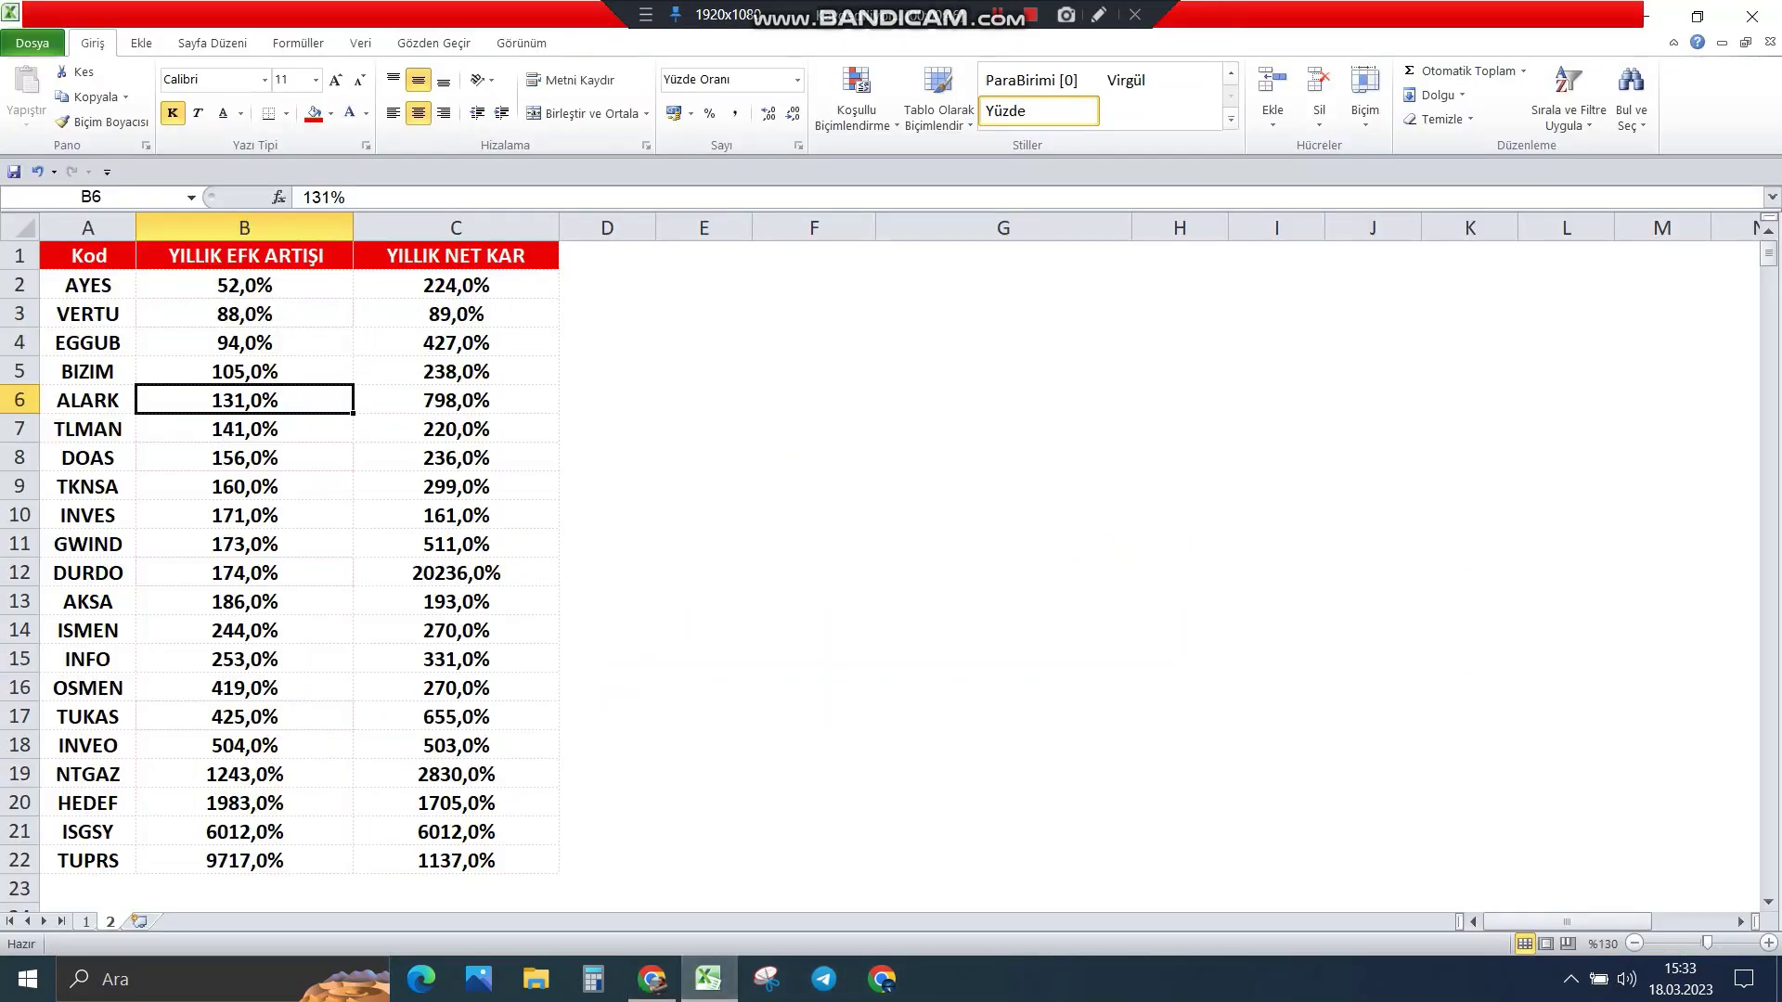
# Step: Delete rows 2 to 5, which hold AYES, VERTU, EGGUB and BIZIM
pyautogui.moveTo(19, 285); pyautogui.dragTo(20, 371)
pyautogui.rightClick(13, 336)
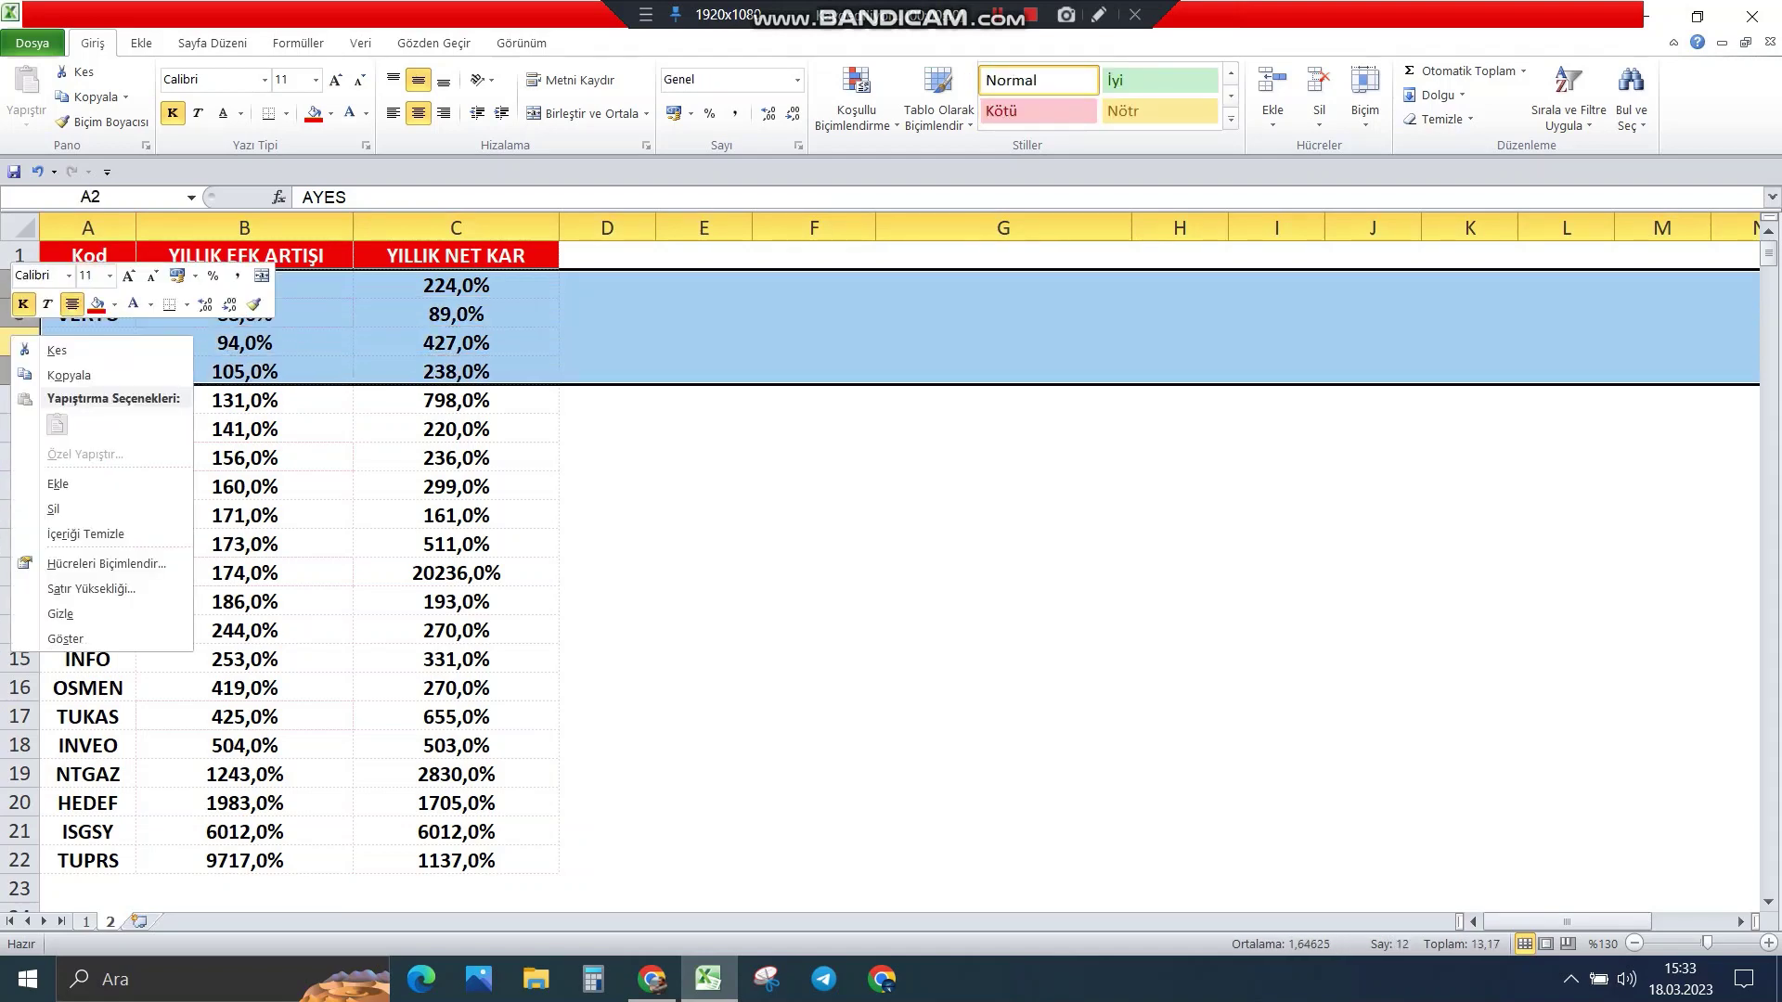
pyautogui.click(53, 508)
pyautogui.click(607, 429)
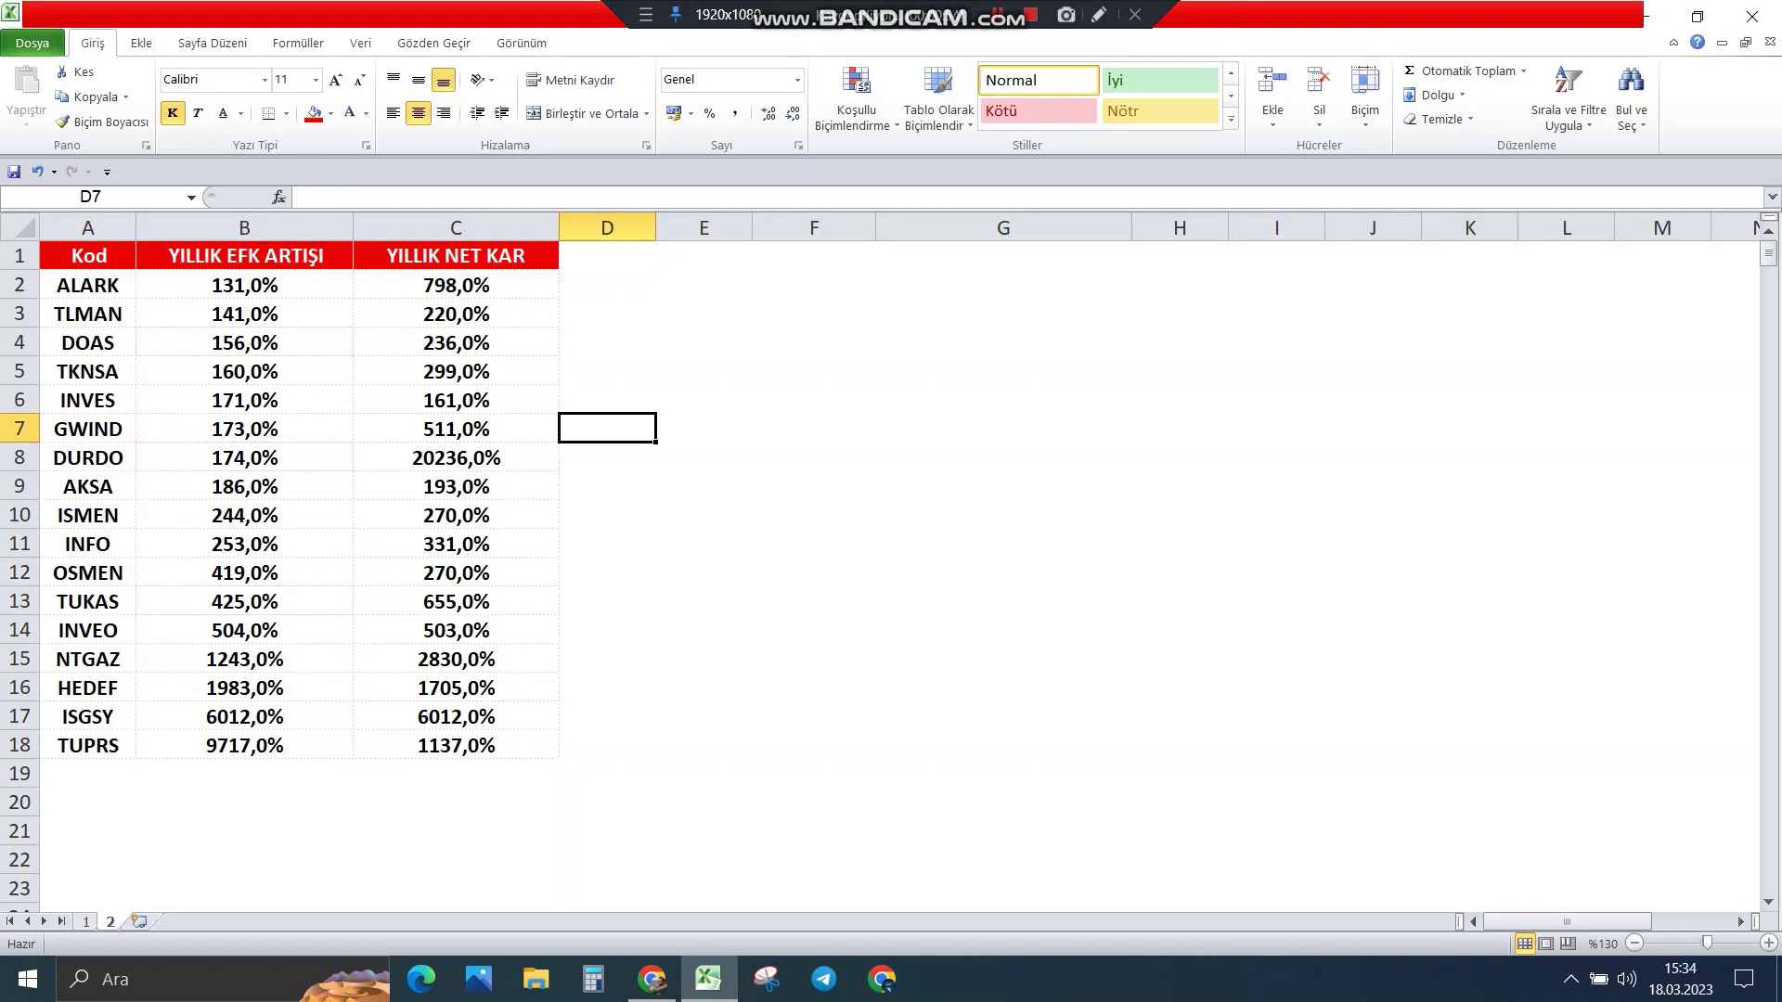
# Step: Sort the remaining stocks by YILLIK EFK ARTIŞI in descending order and select the highest value
pyautogui.rightClick(198, 259)
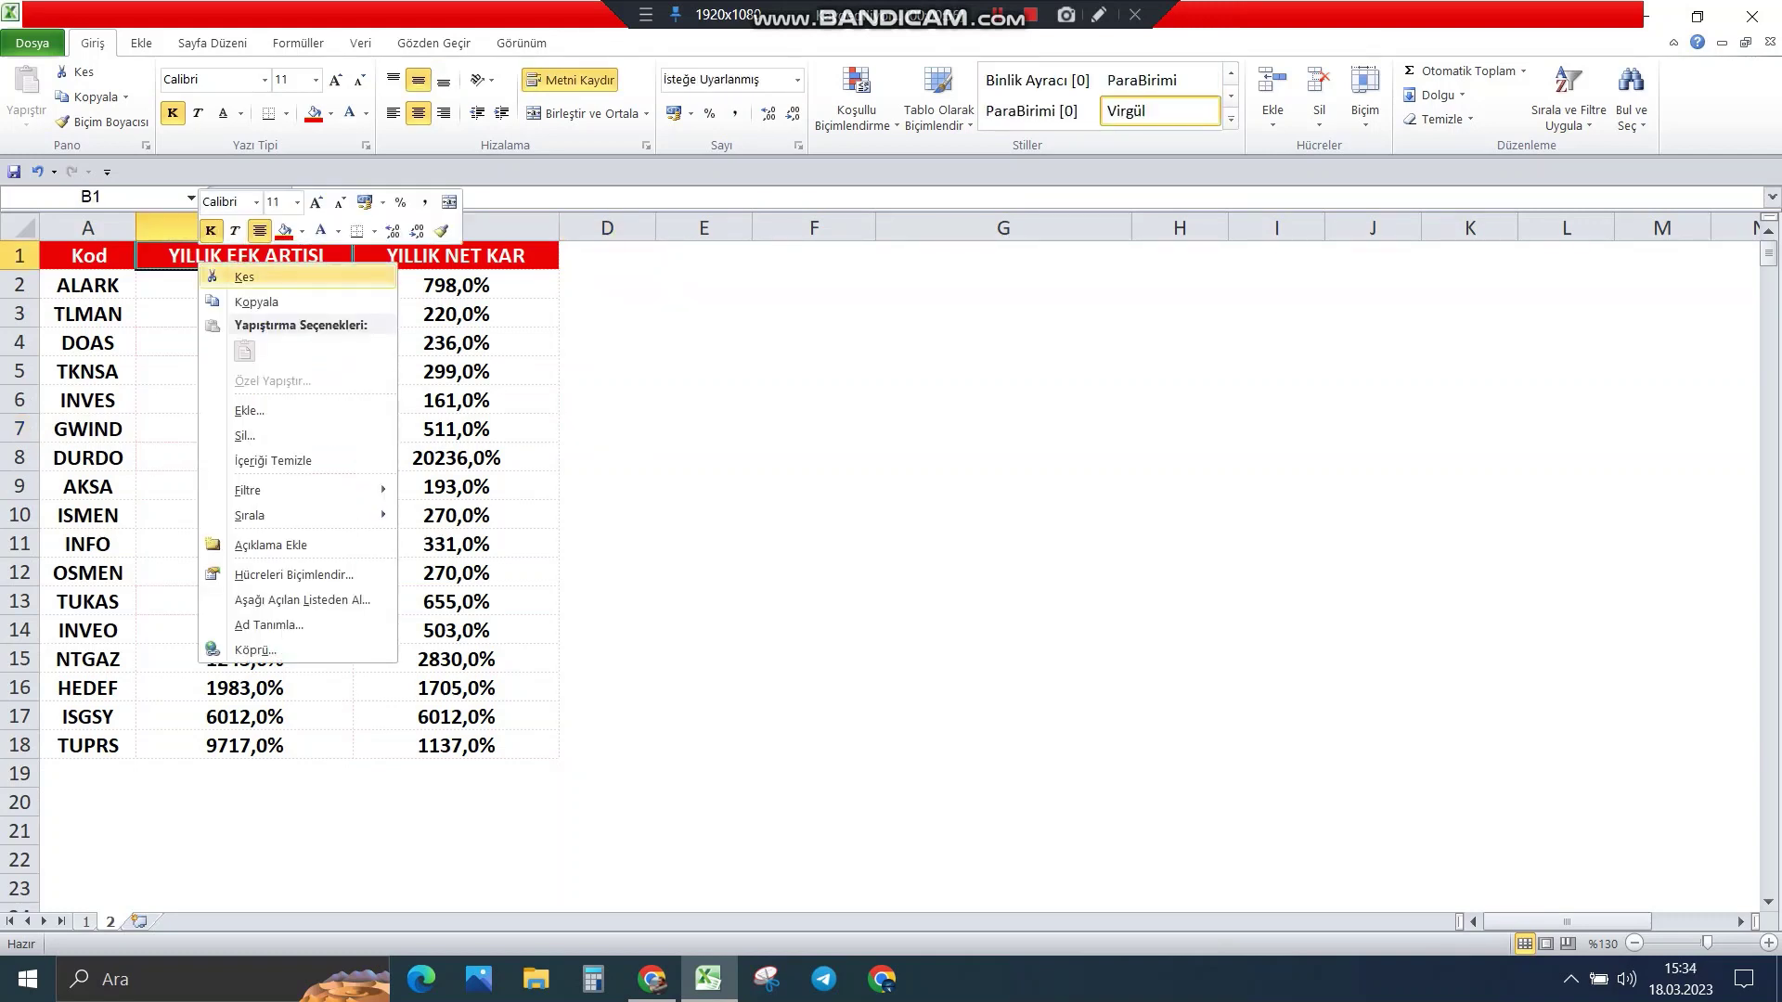
pyautogui.moveTo(297, 515)
pyautogui.click(477, 542)
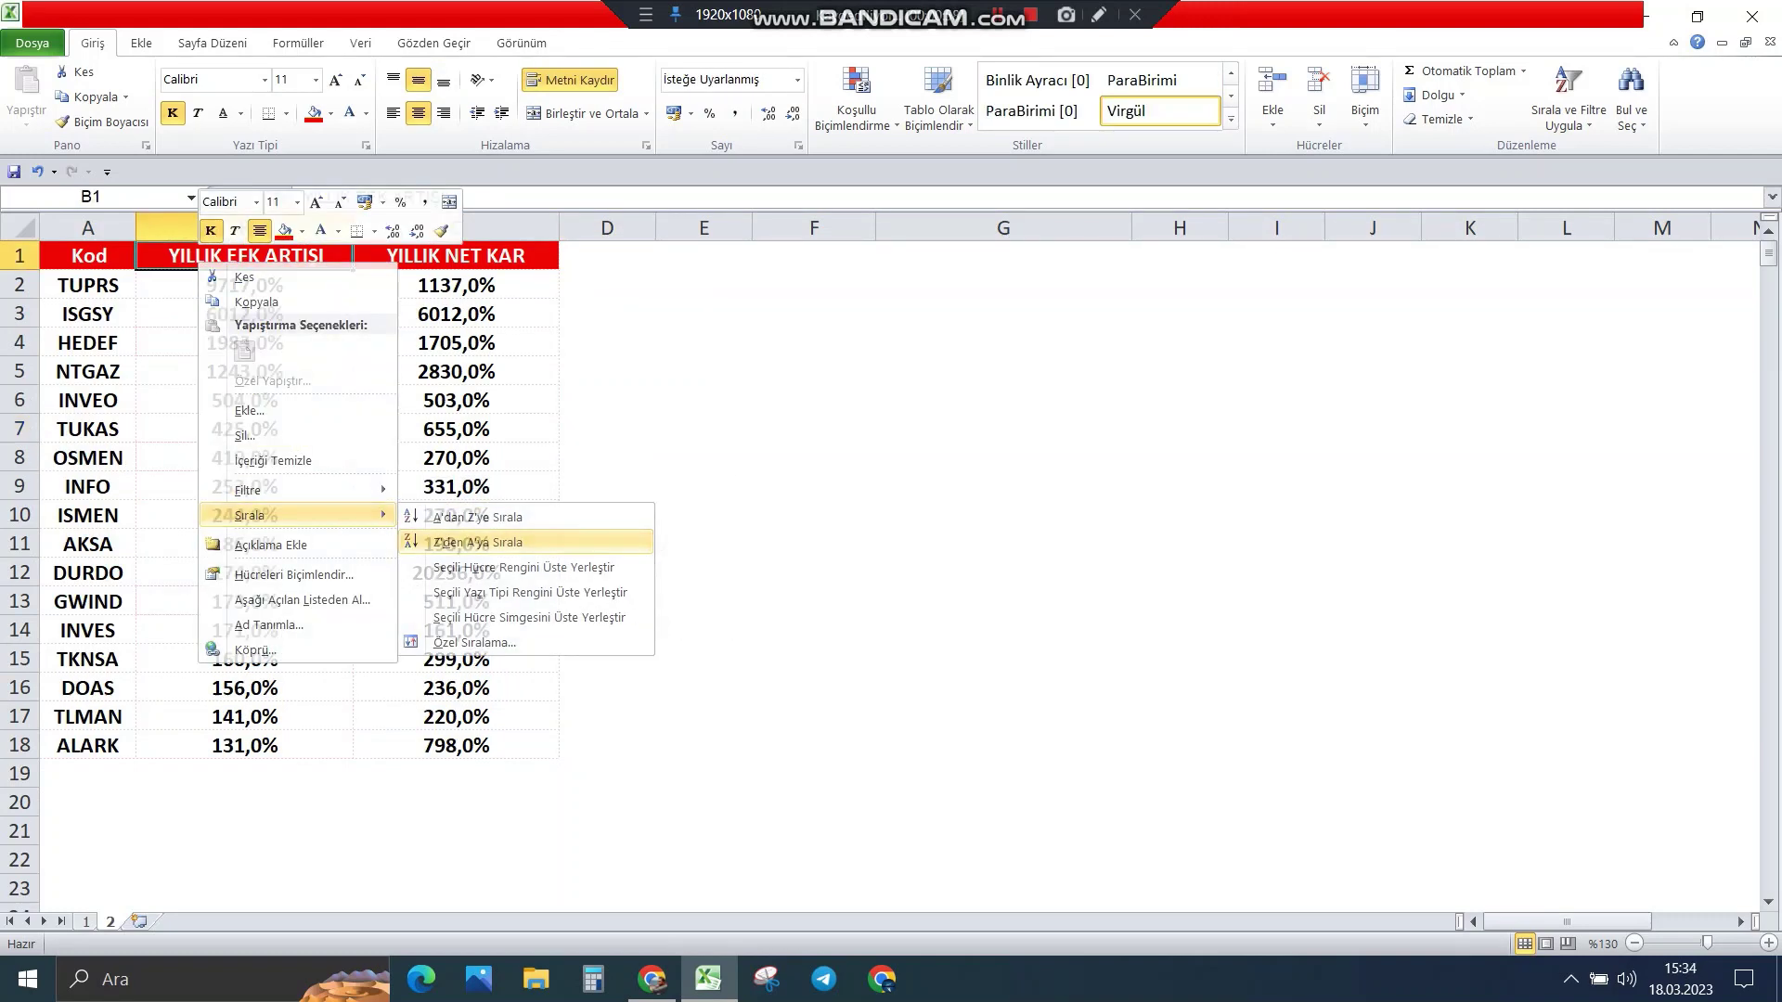
pyautogui.click(244, 285)
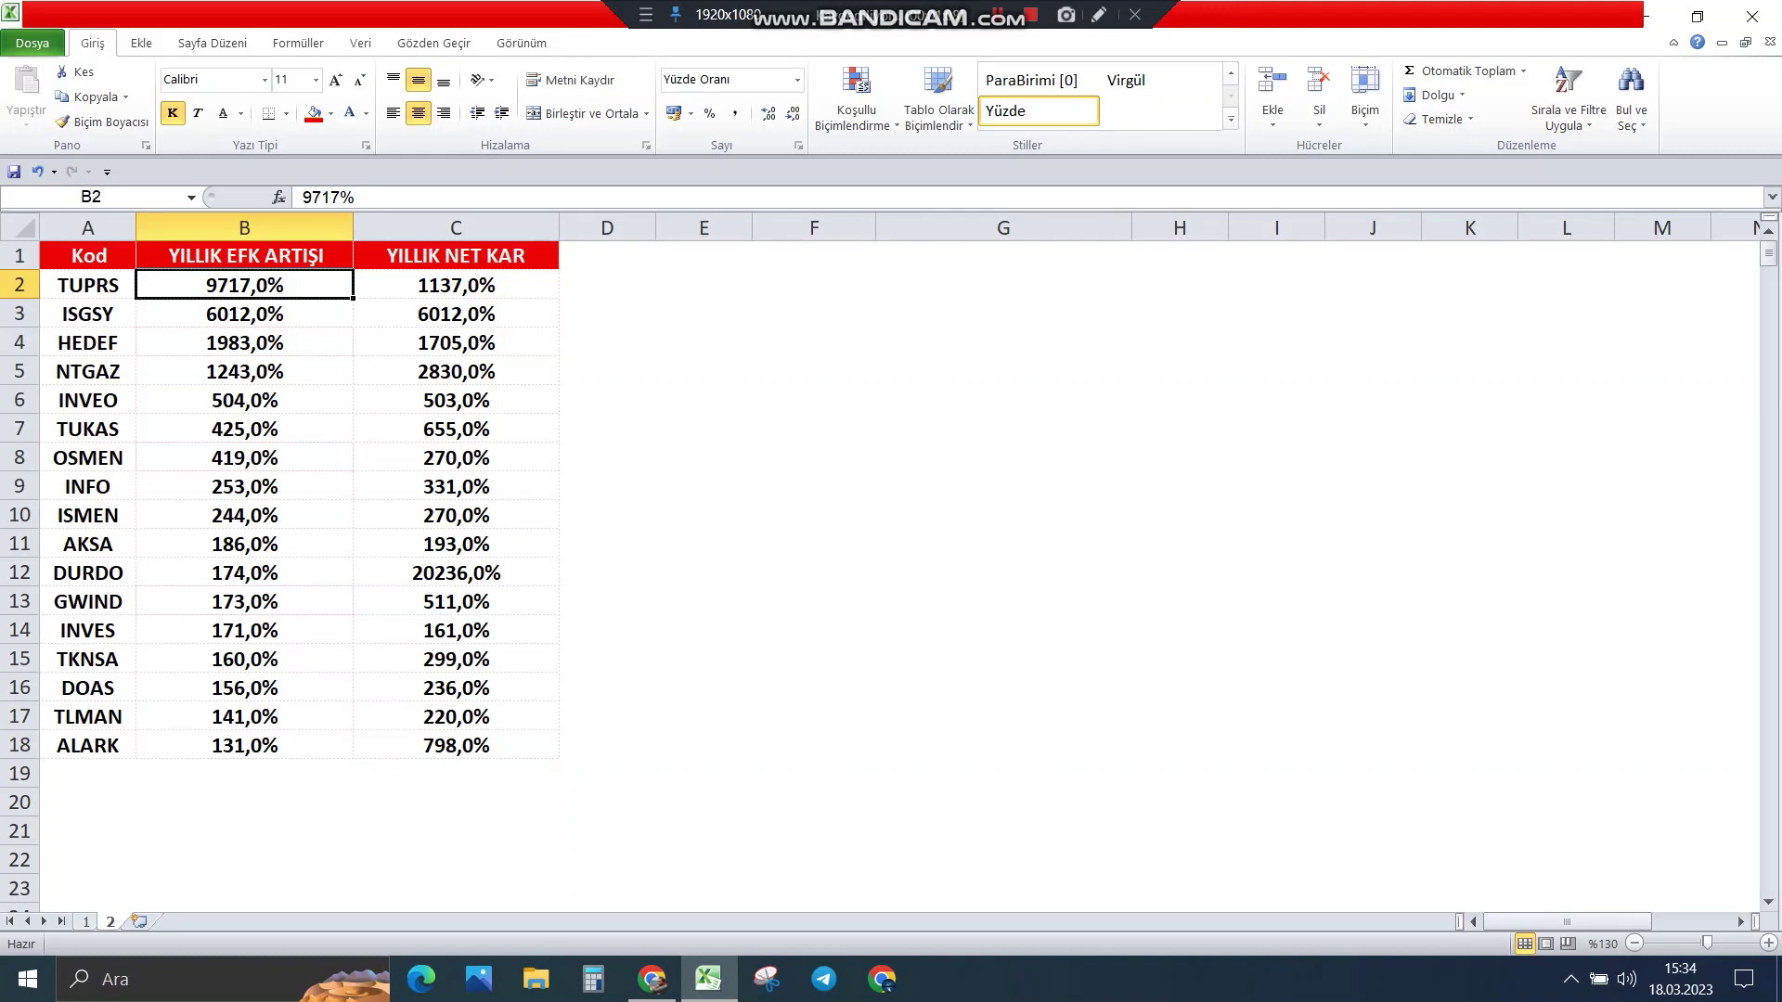
# Step: Sort the table by YILLIK NET KAR ARTIŞI in ascending order and compare the lowest value with the E-TÜFE rate in Chrome
pyautogui.rightClick(449, 258)
pyautogui.moveTo(520, 508)
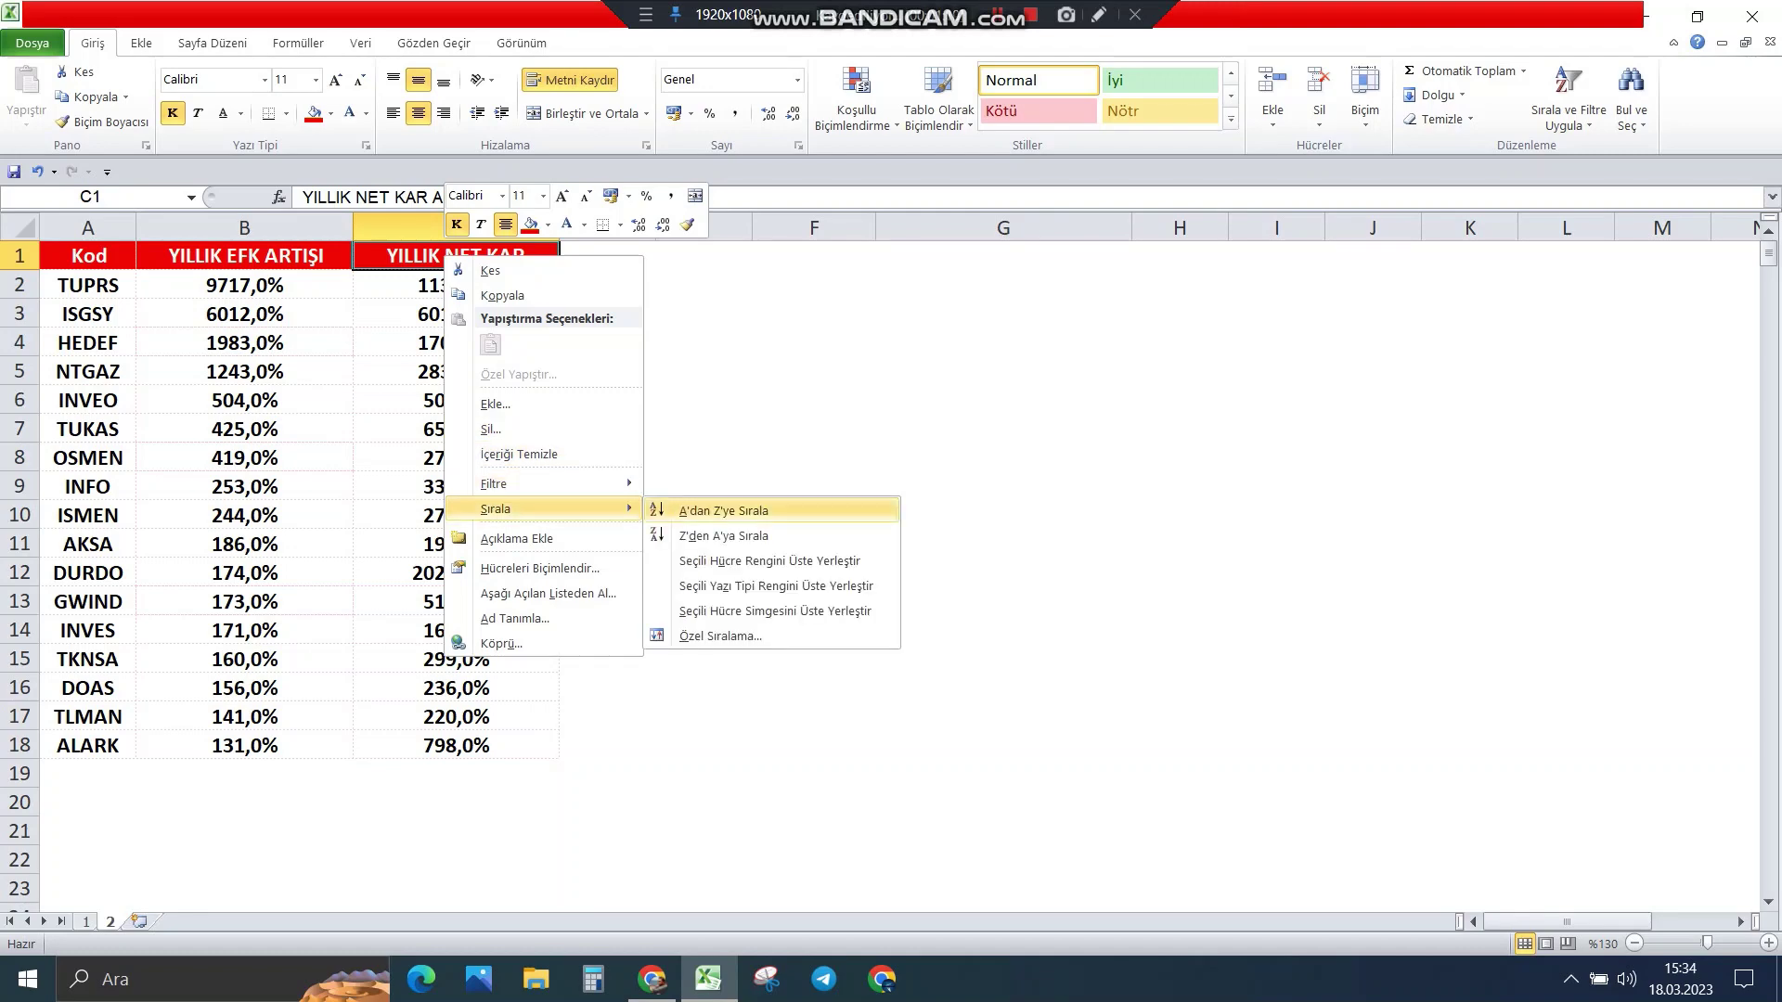
pyautogui.click(724, 510)
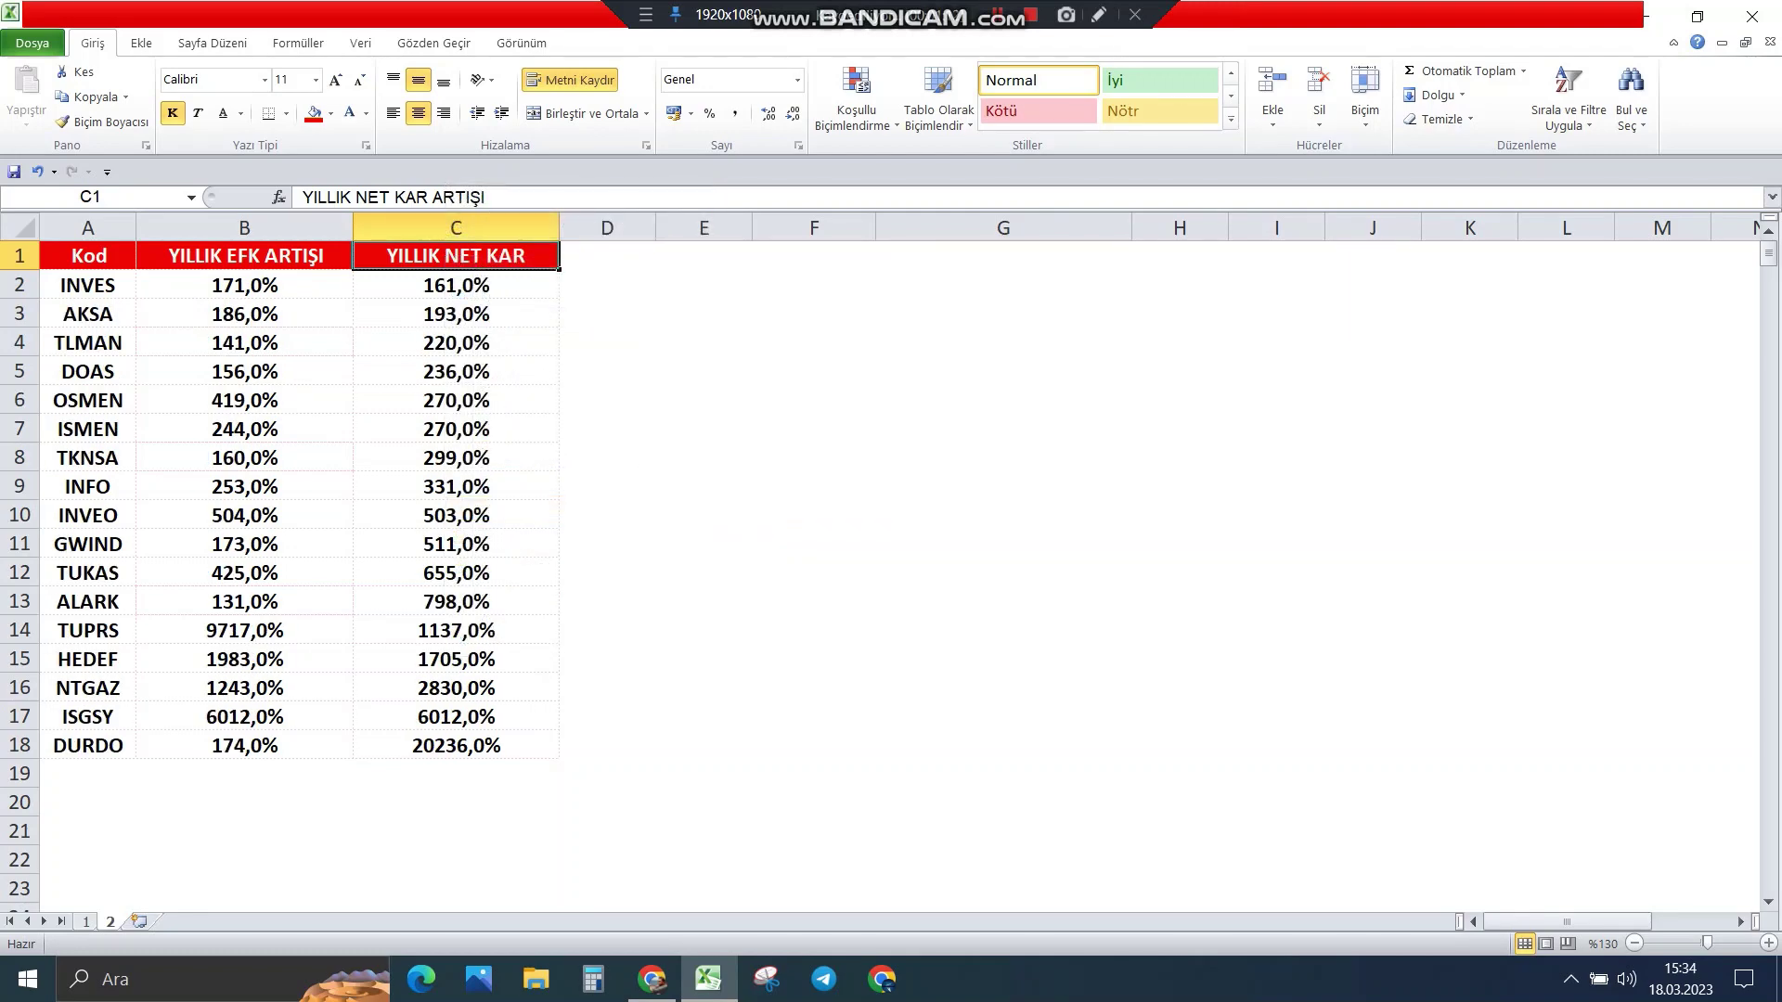
pyautogui.click(455, 285)
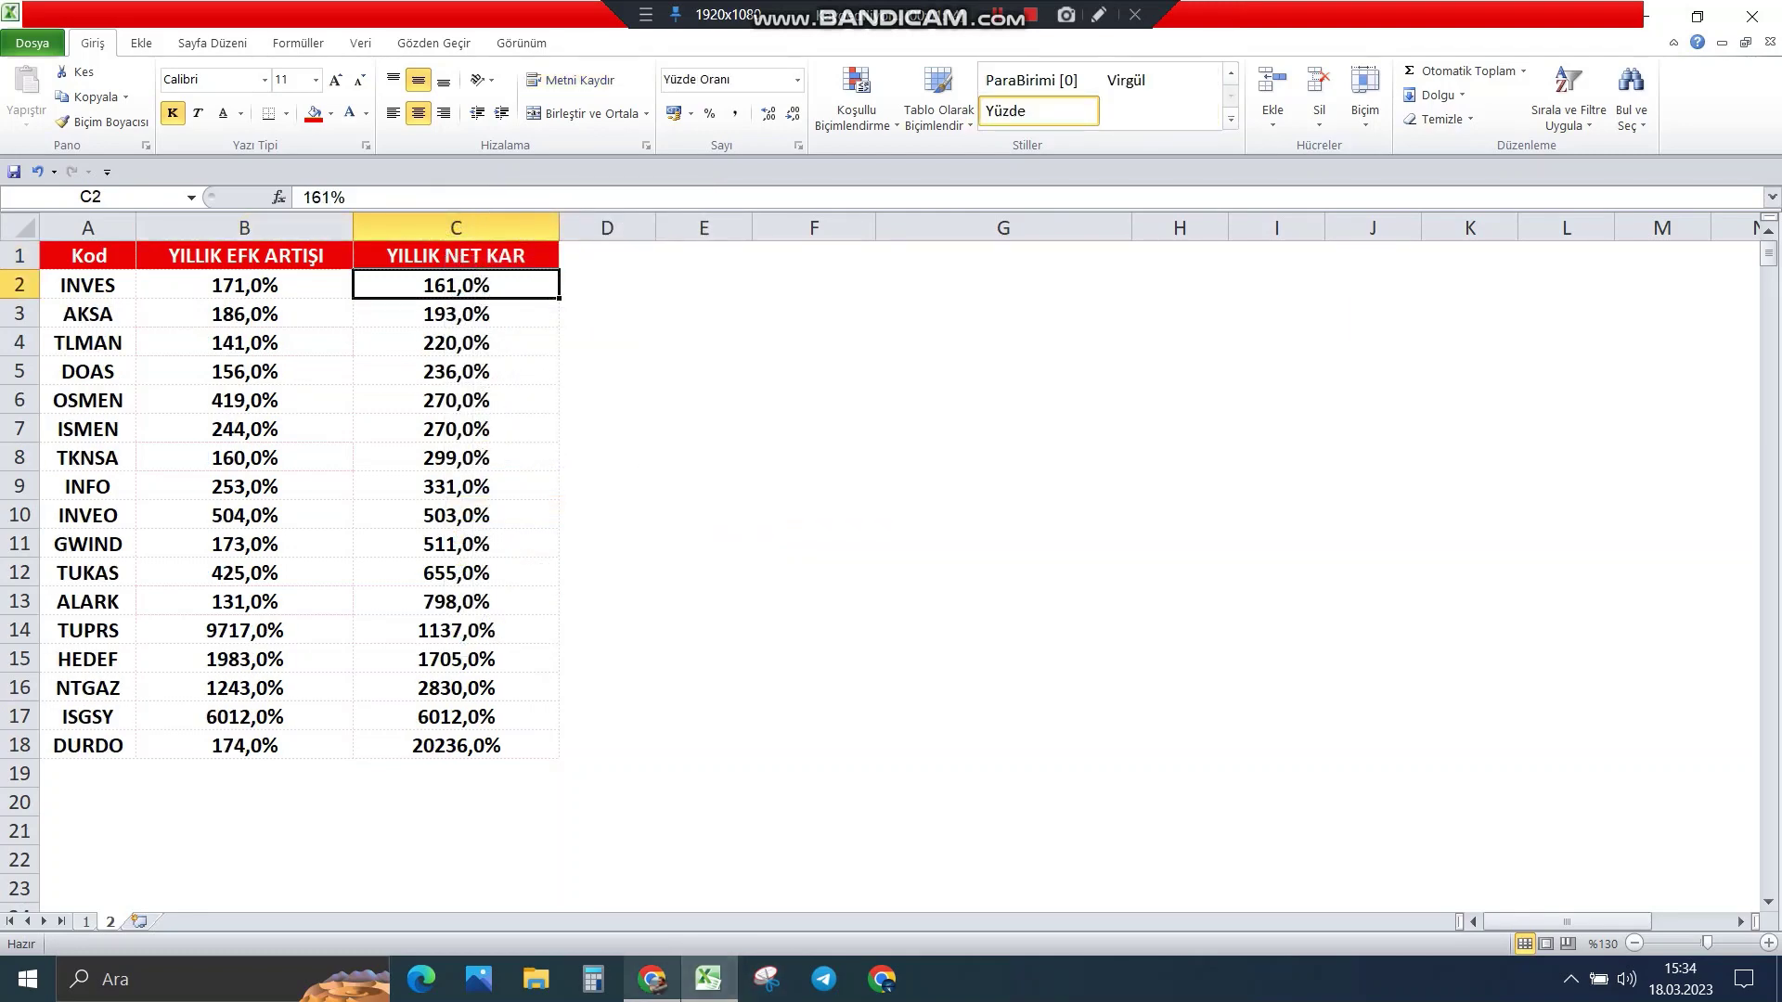
pyautogui.click(651, 979)
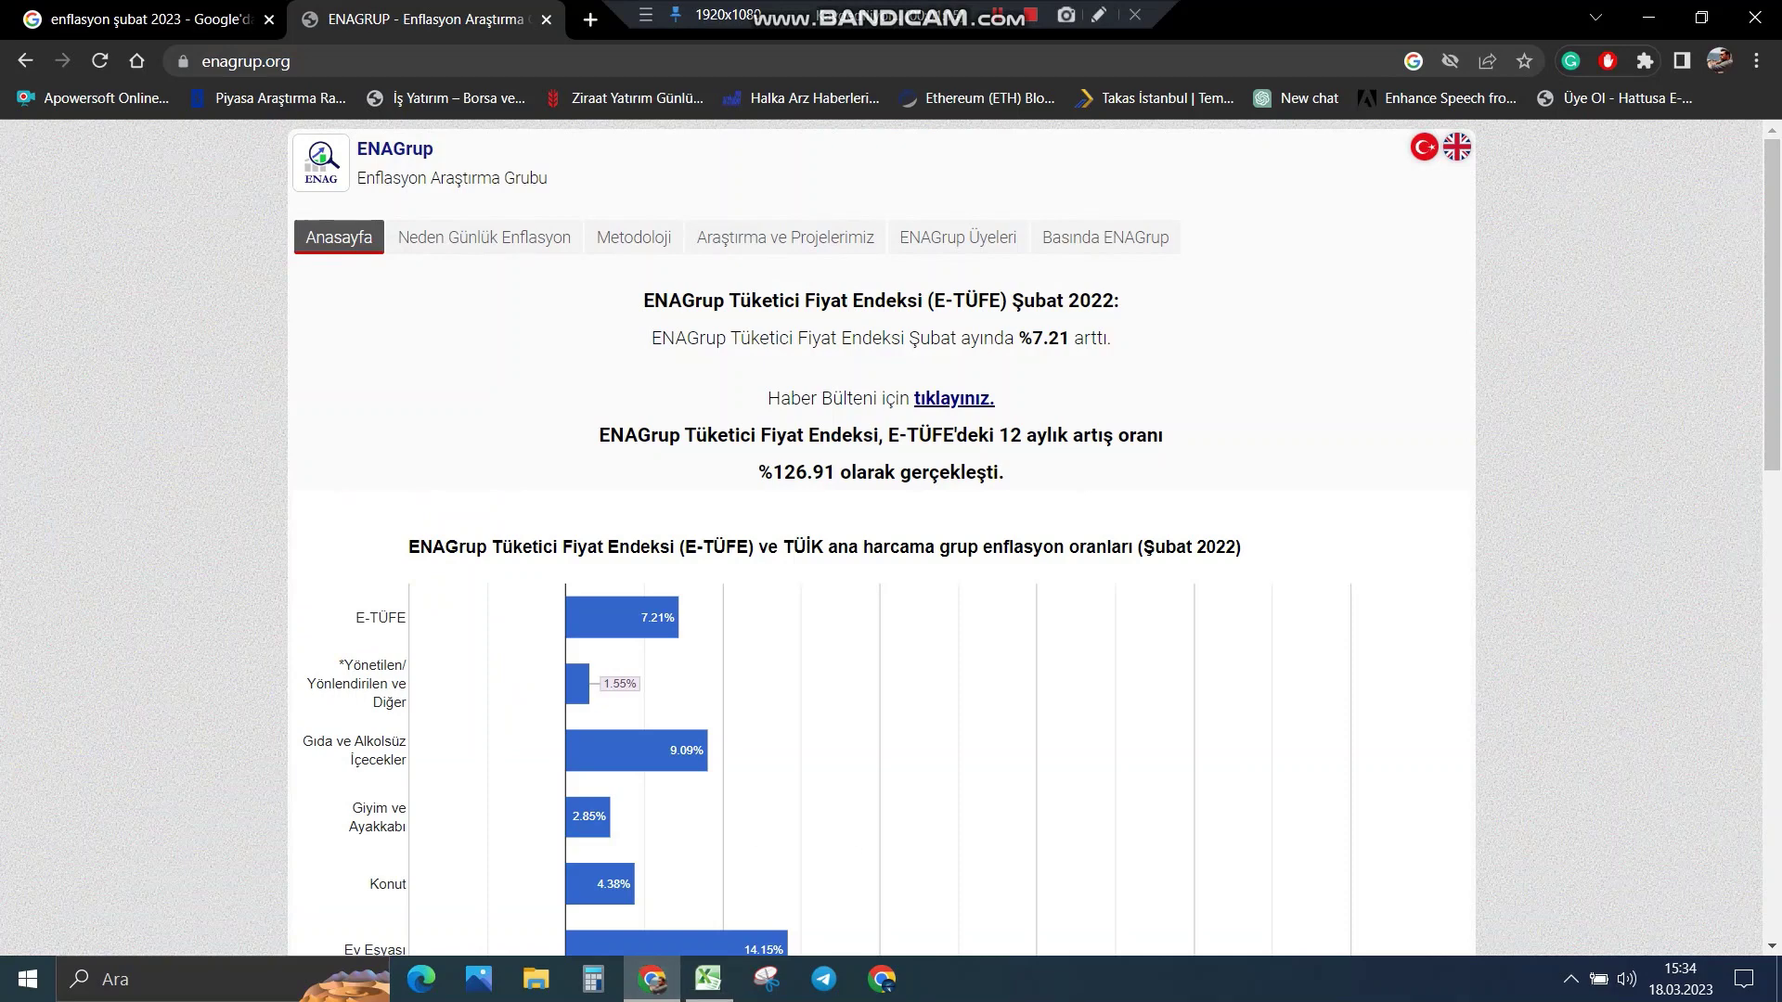
pyautogui.click(708, 979)
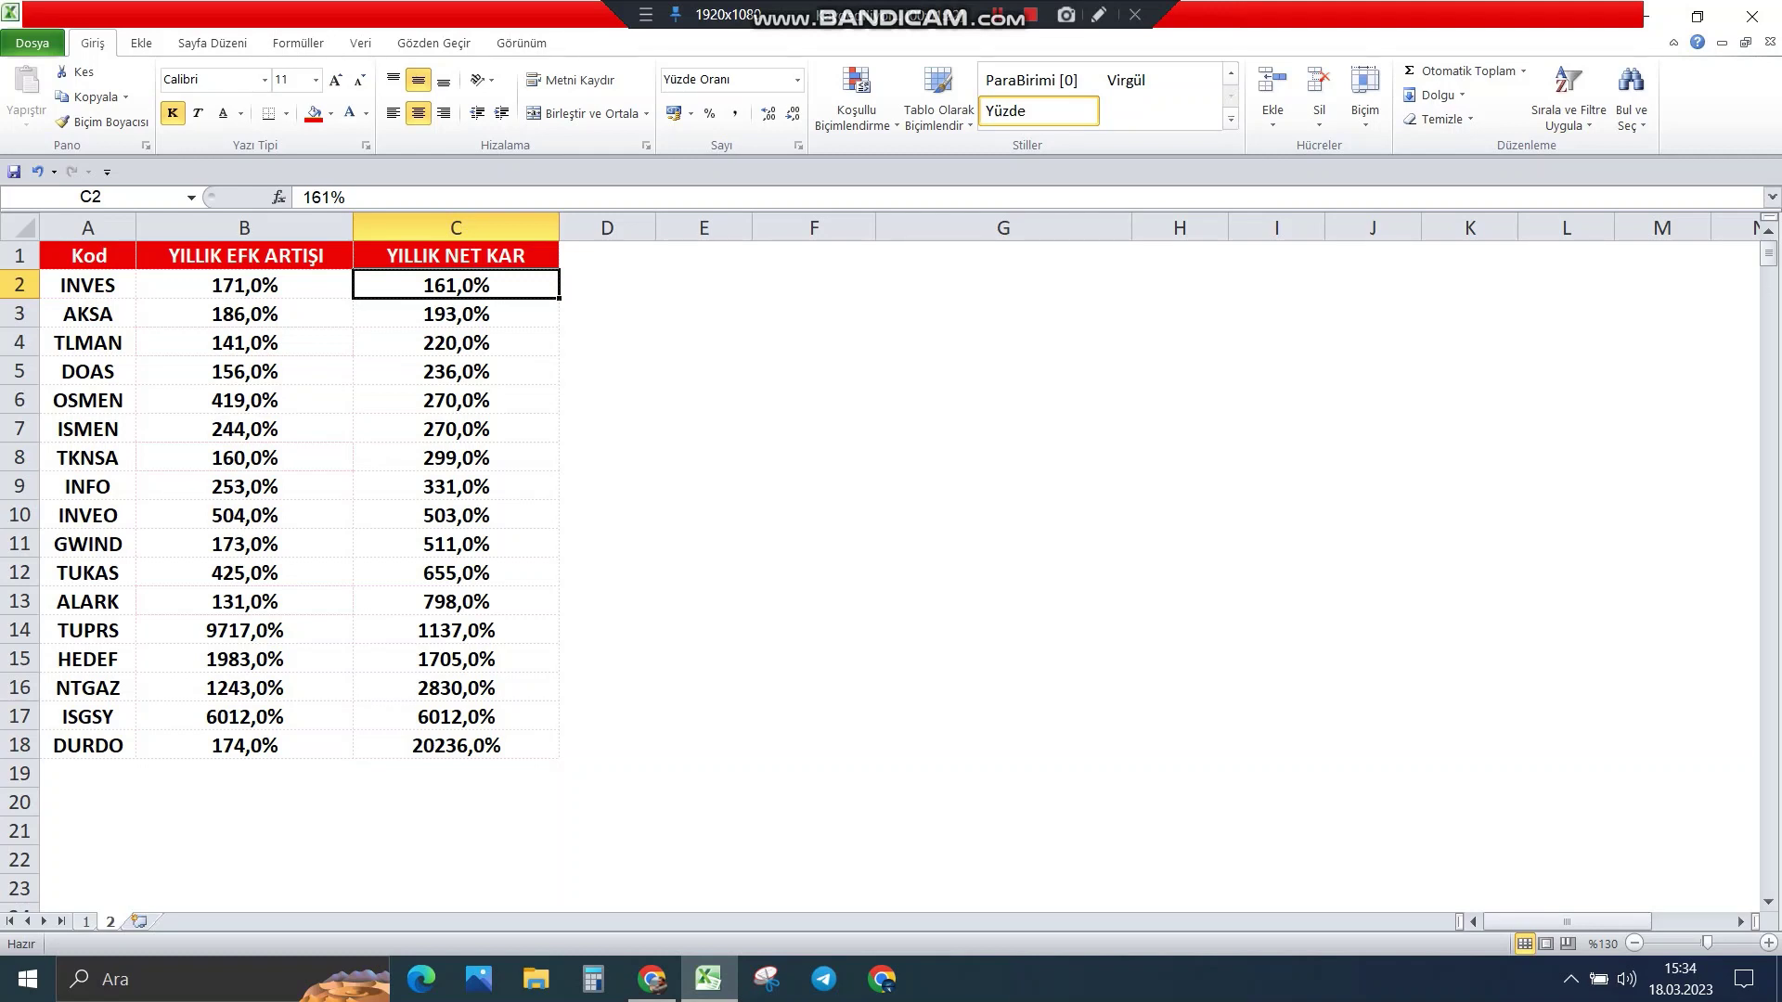
# Step: Sort the table by YILLIK NET KAR ARTIŞI in descending order and select DURDO's value
pyautogui.rightClick(436, 263)
pyautogui.moveTo(487, 517)
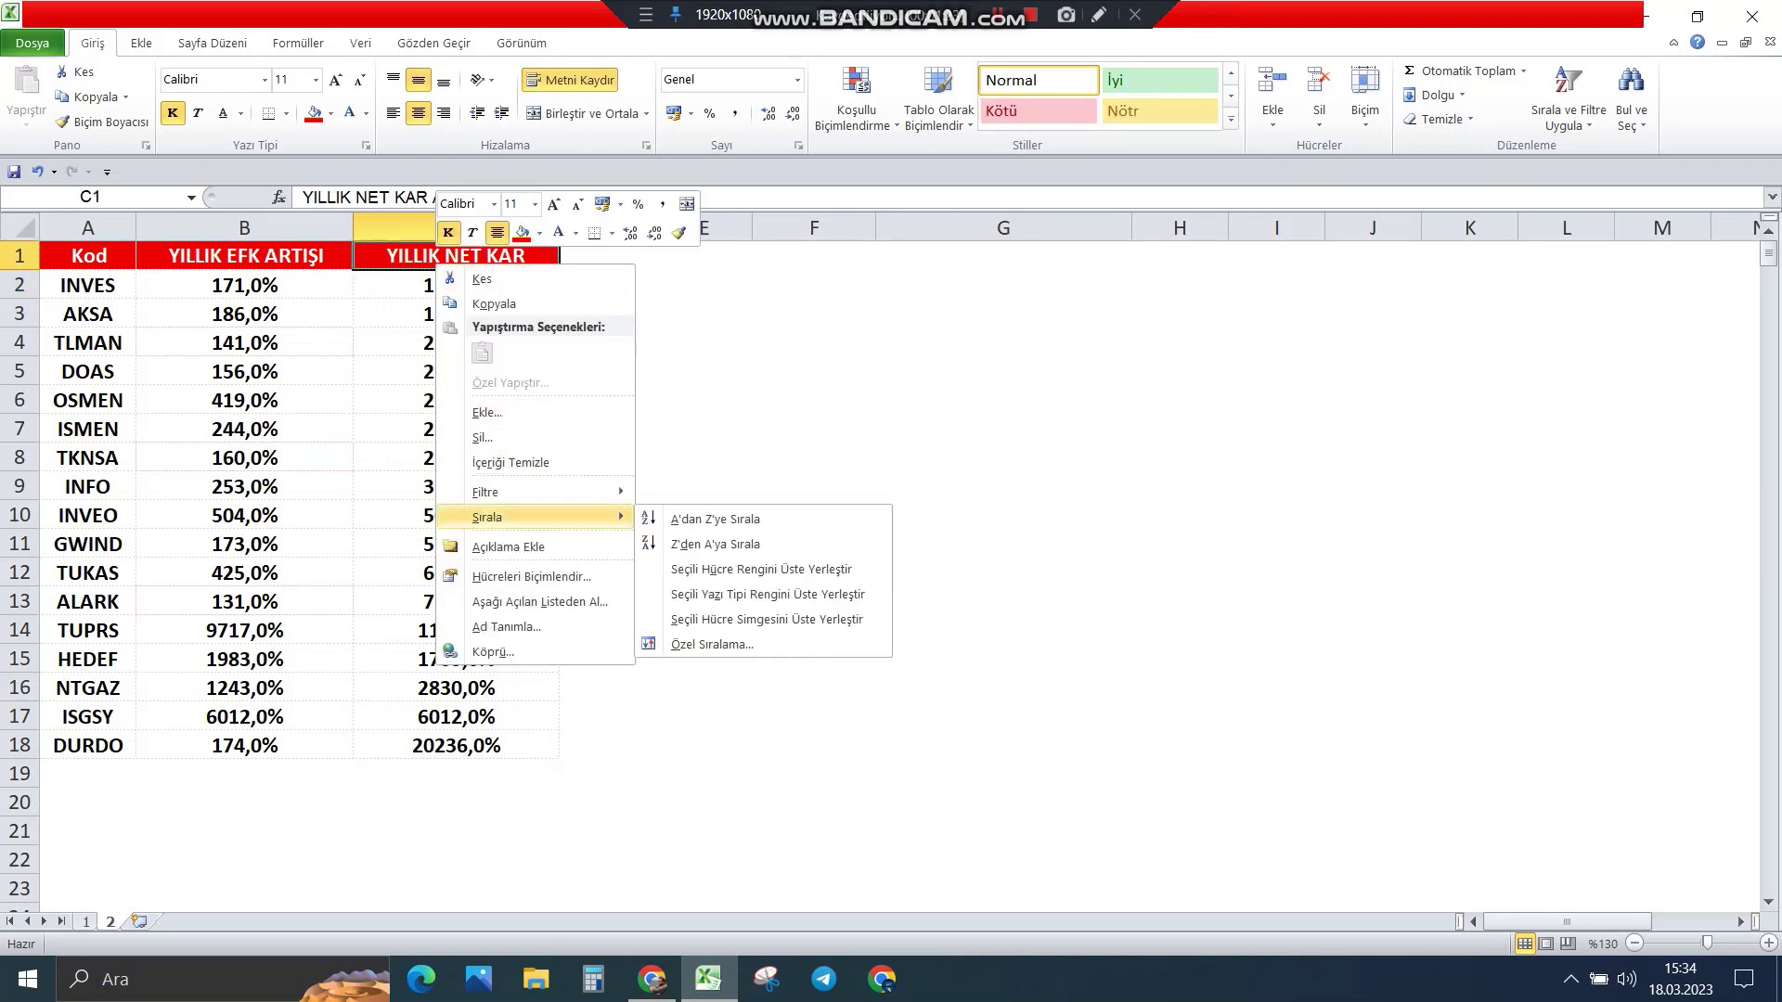
pyautogui.click(714, 544)
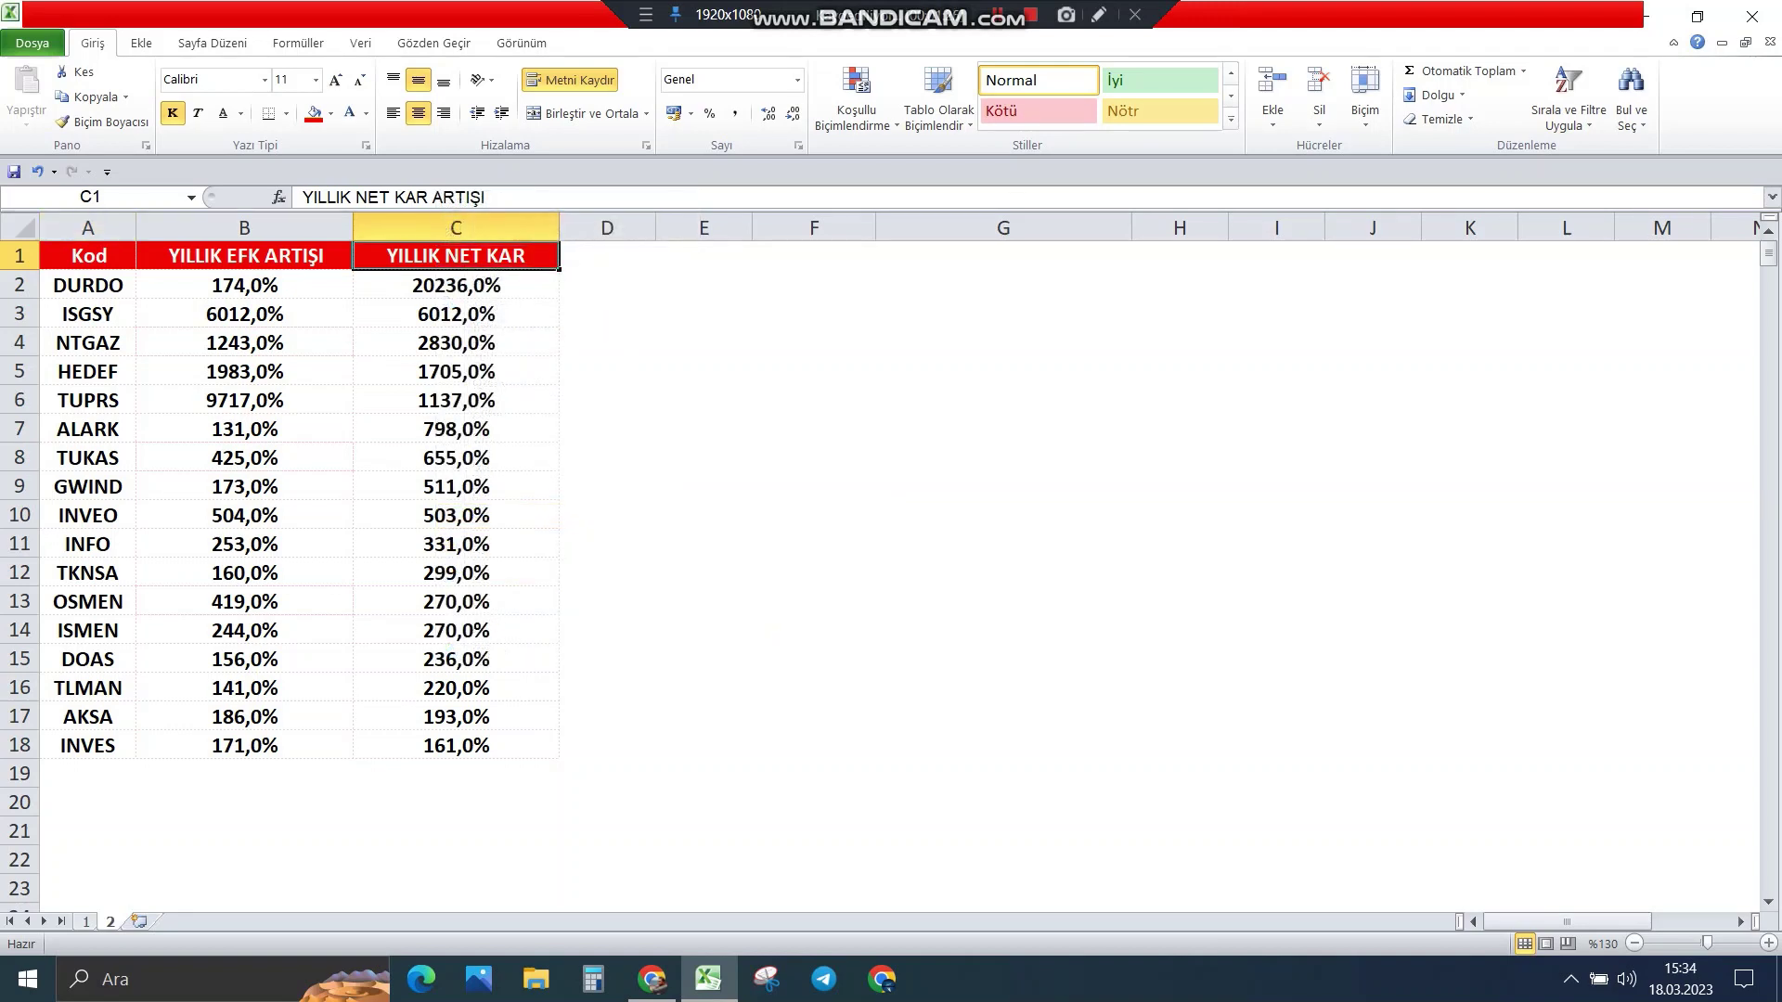
pyautogui.click(455, 285)
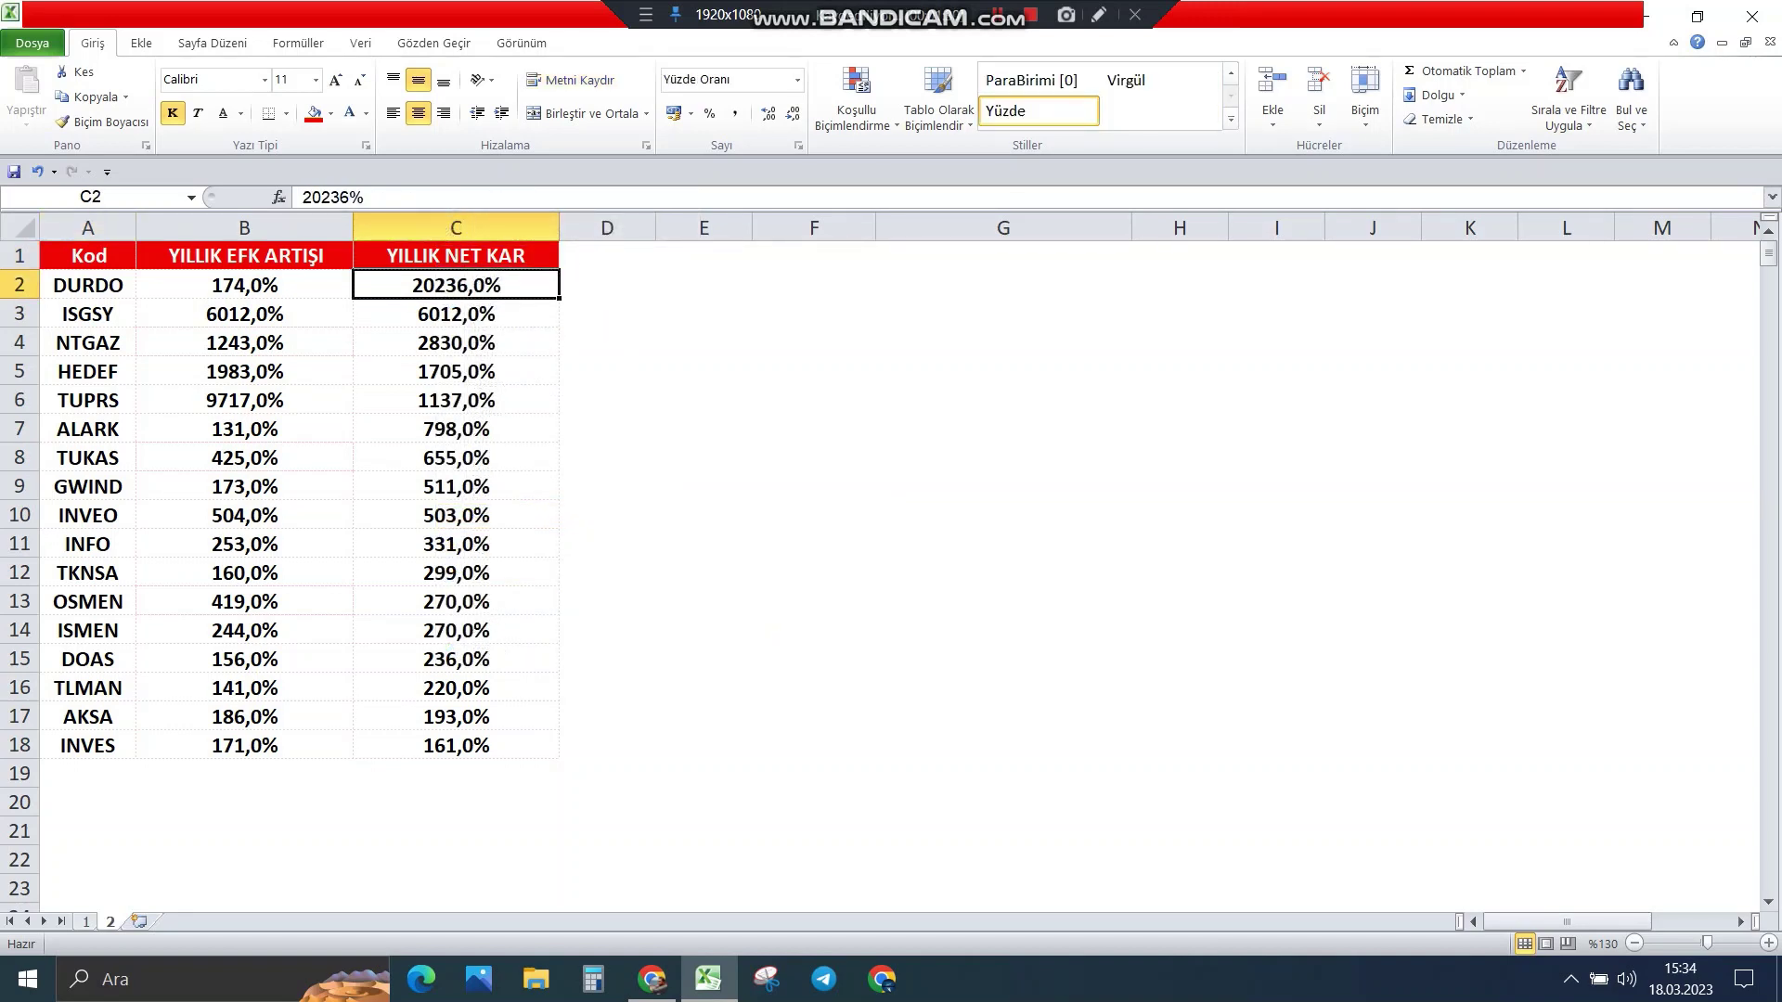
# Step: Open sheet 1 and check DURDO's F/K, FD/FAVÖK and PD/DD values
pyautogui.hotkey('ctrl', 'pageup')
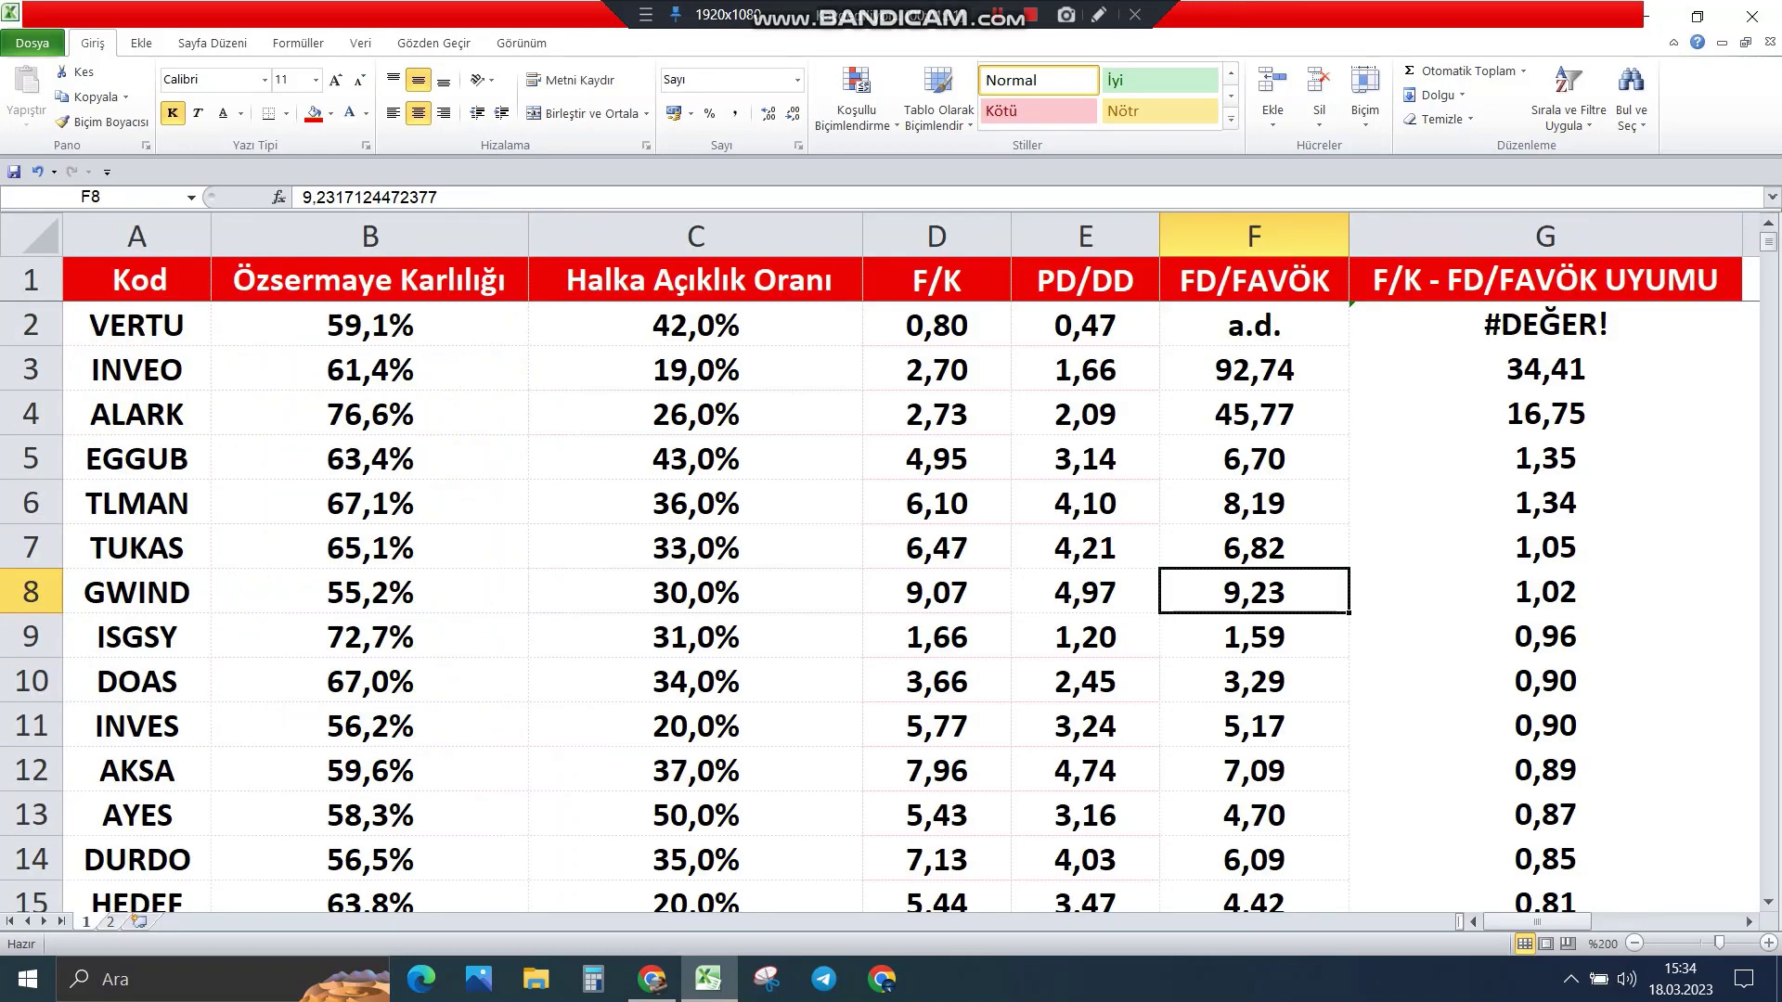
pyautogui.scroll(-3, 891, 594)
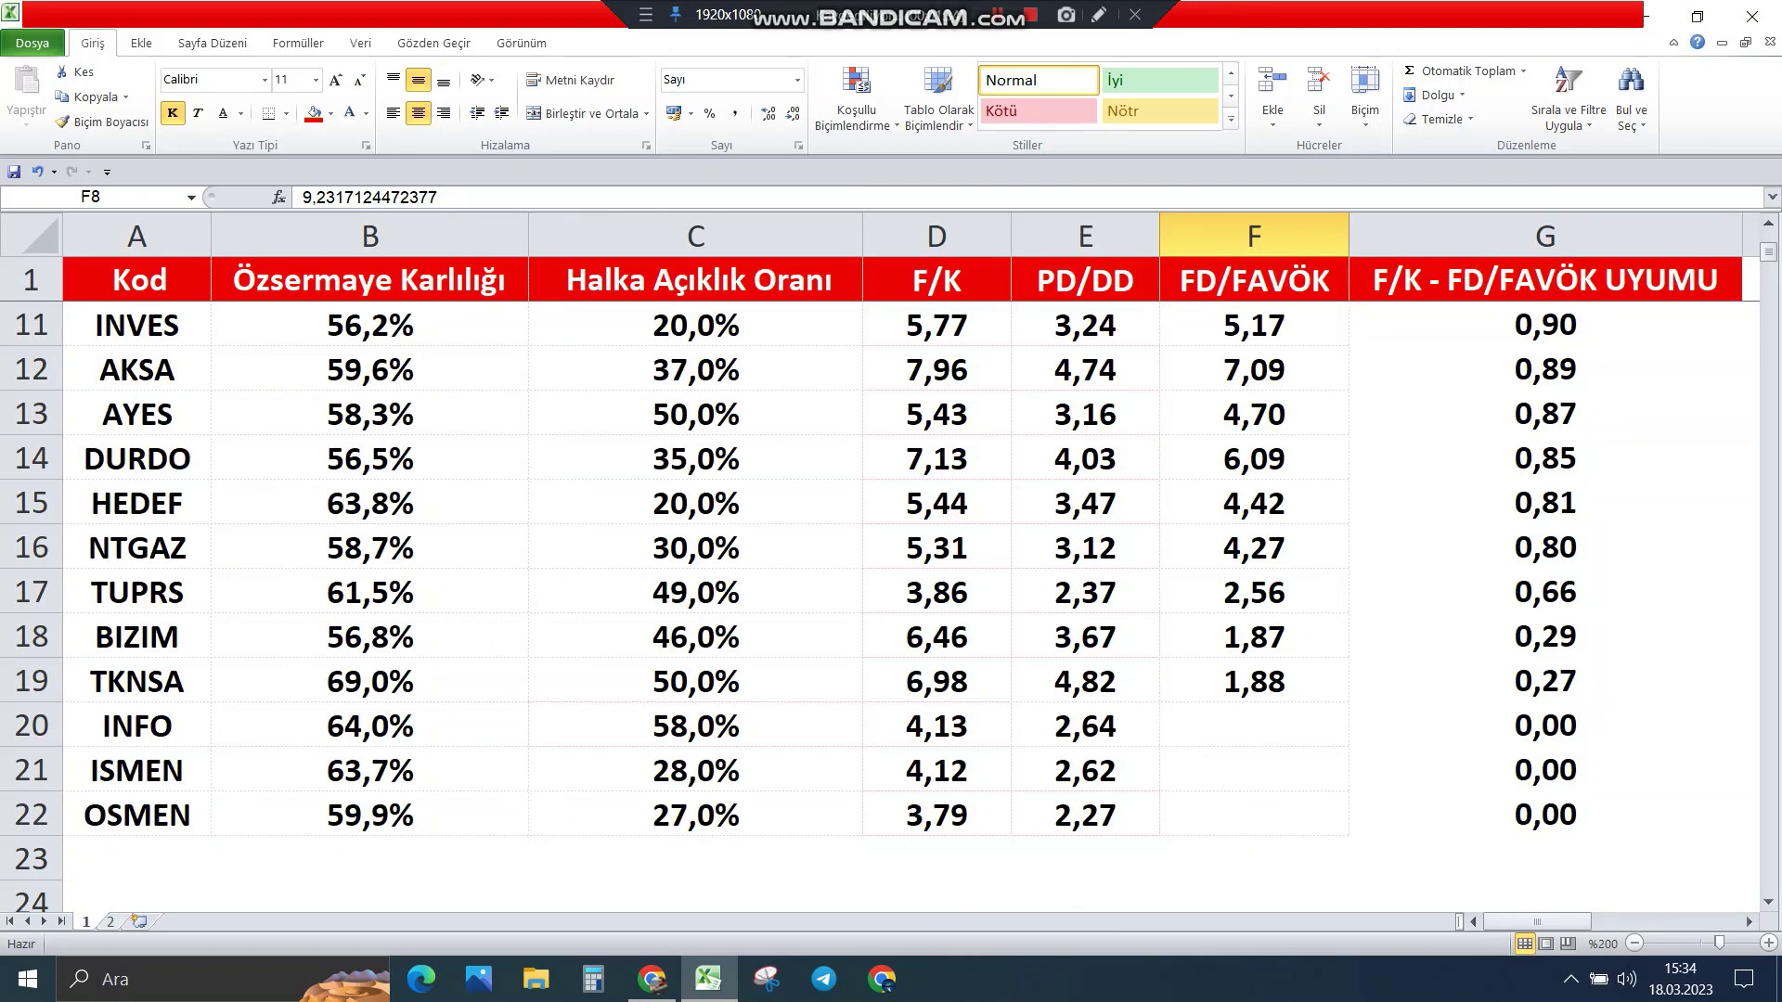
pyautogui.scroll(1, 891, 594)
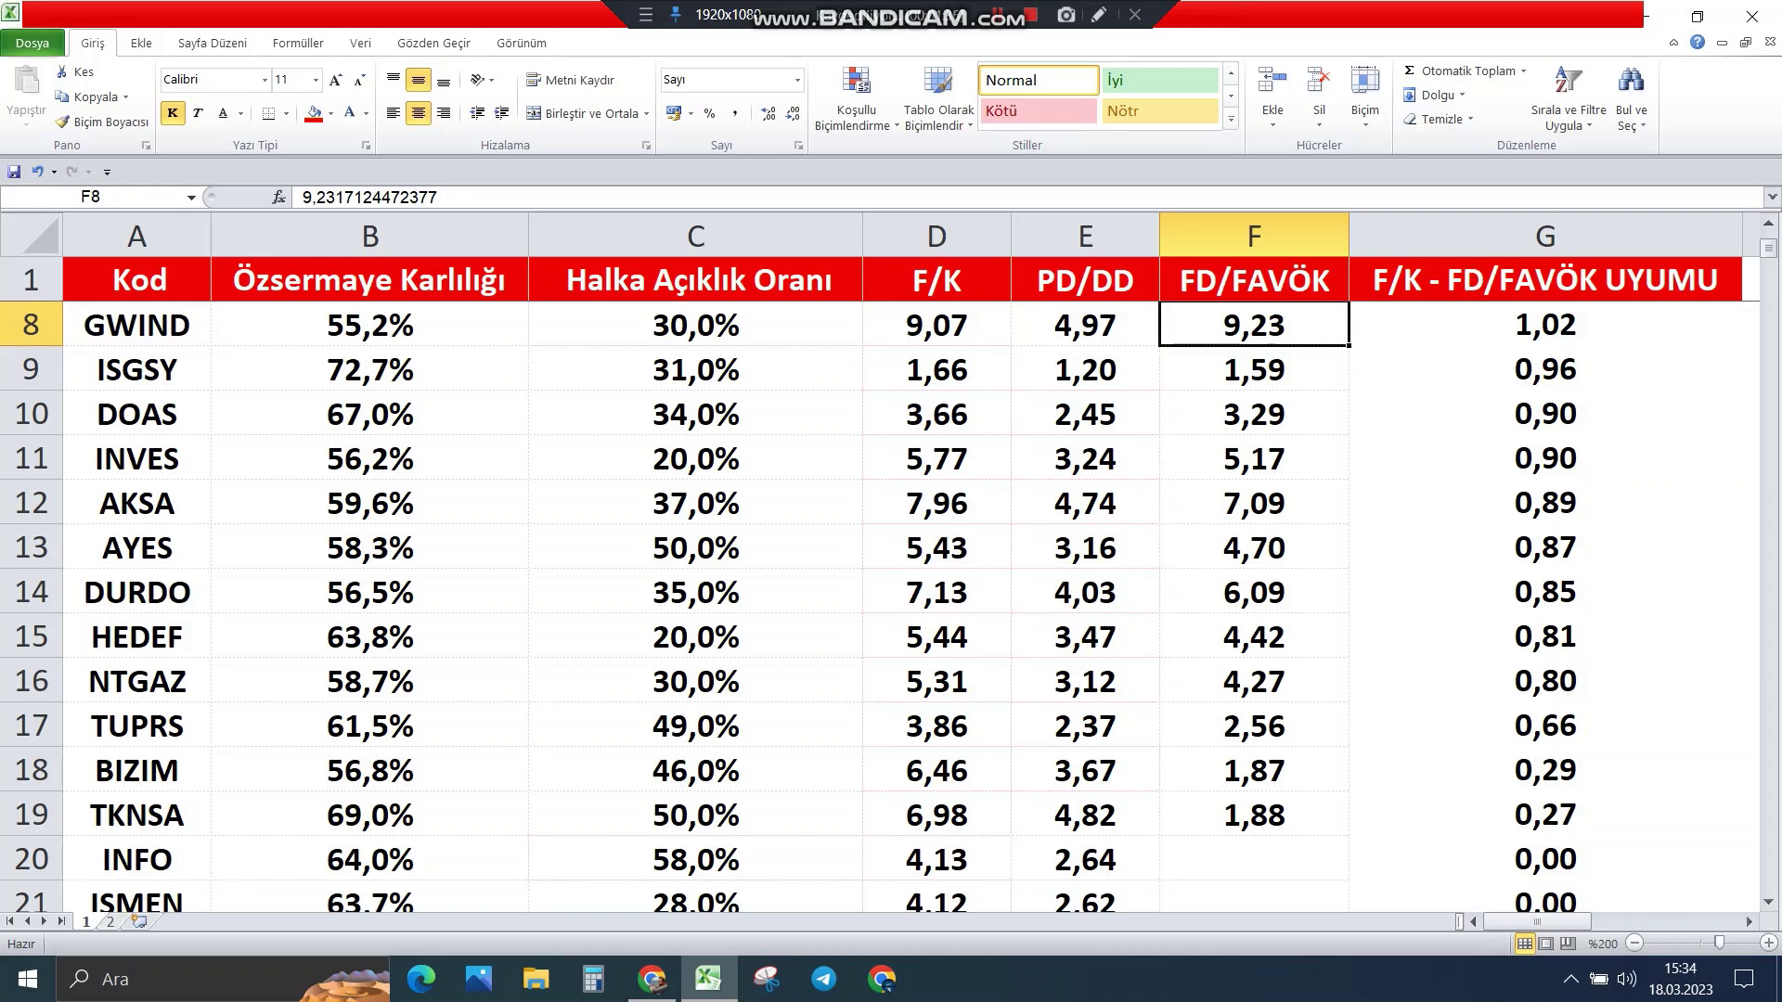
pyautogui.click(937, 593)
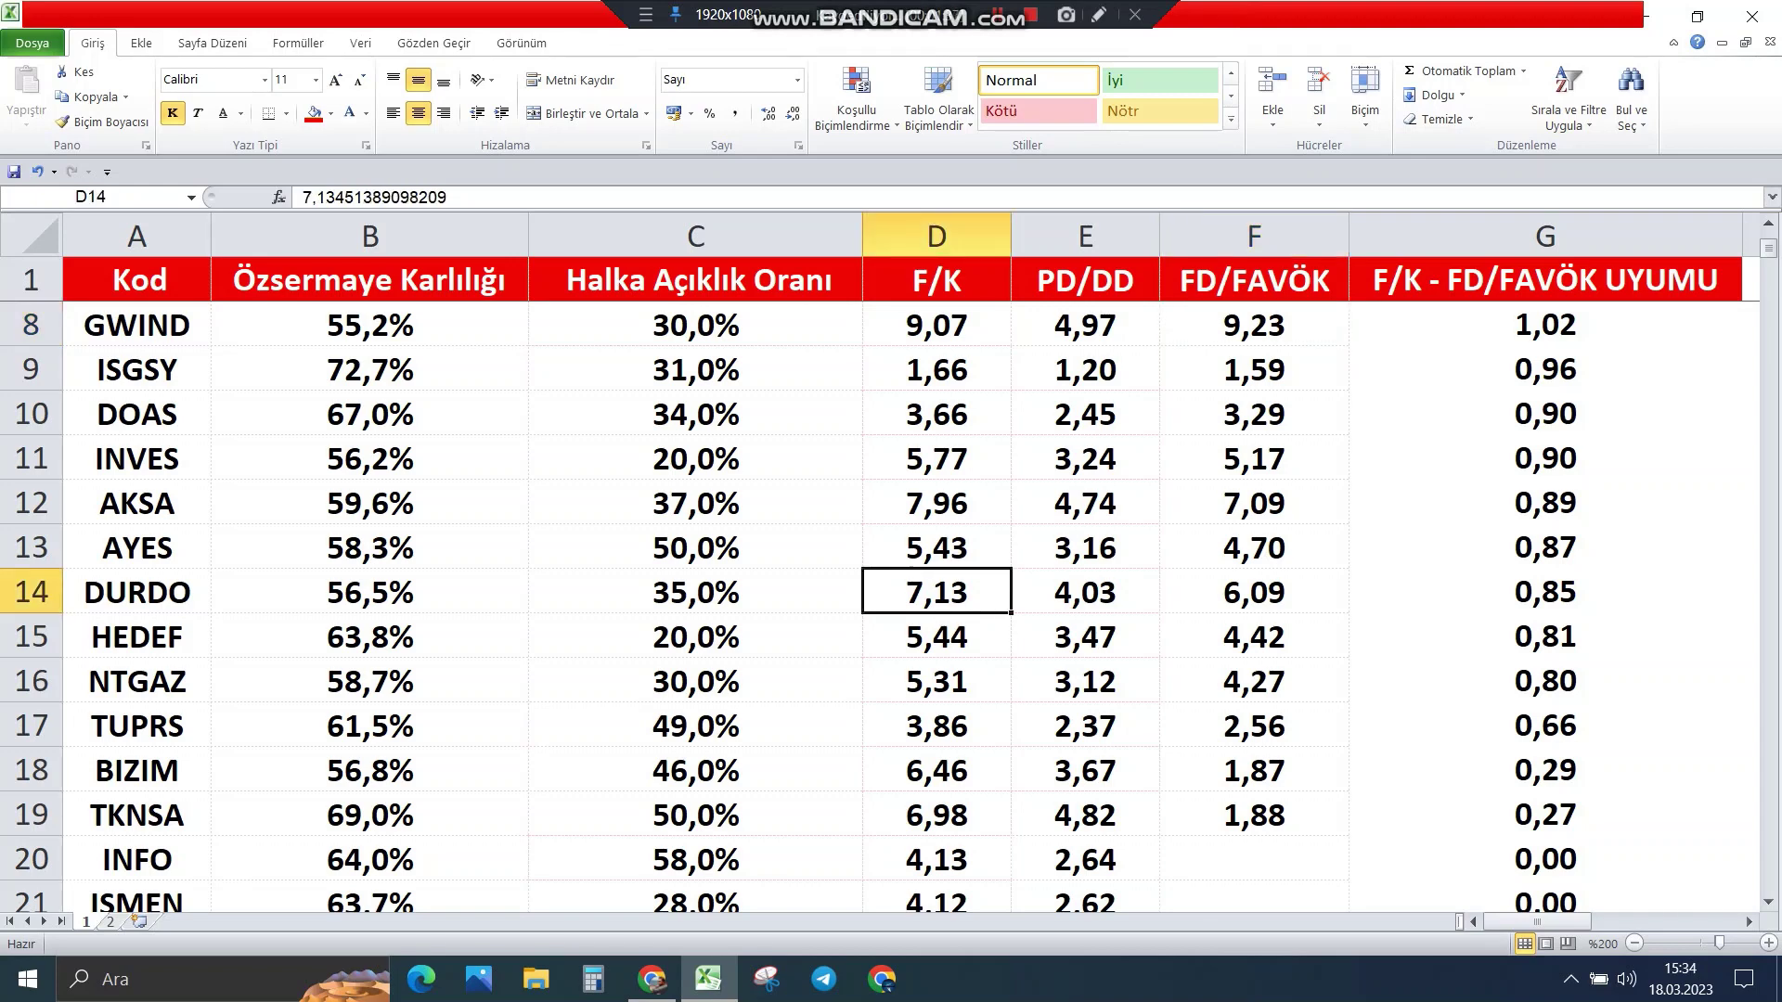
pyautogui.click(1254, 592)
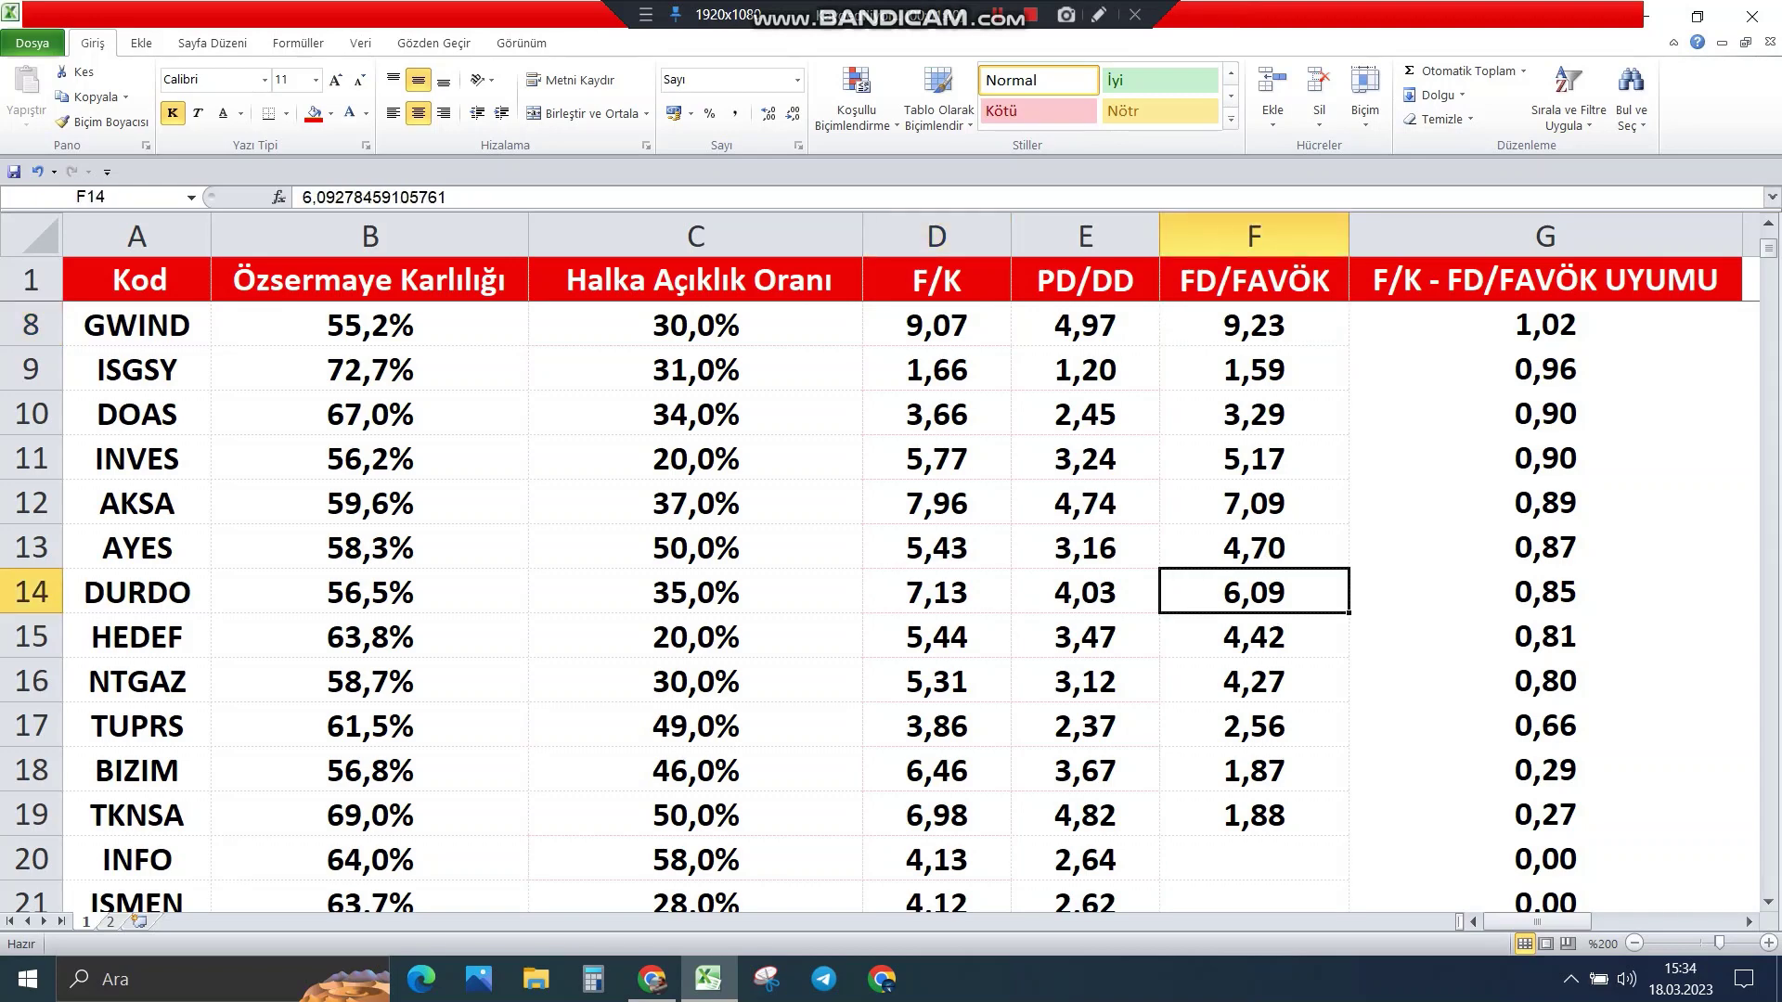
pyautogui.click(1085, 592)
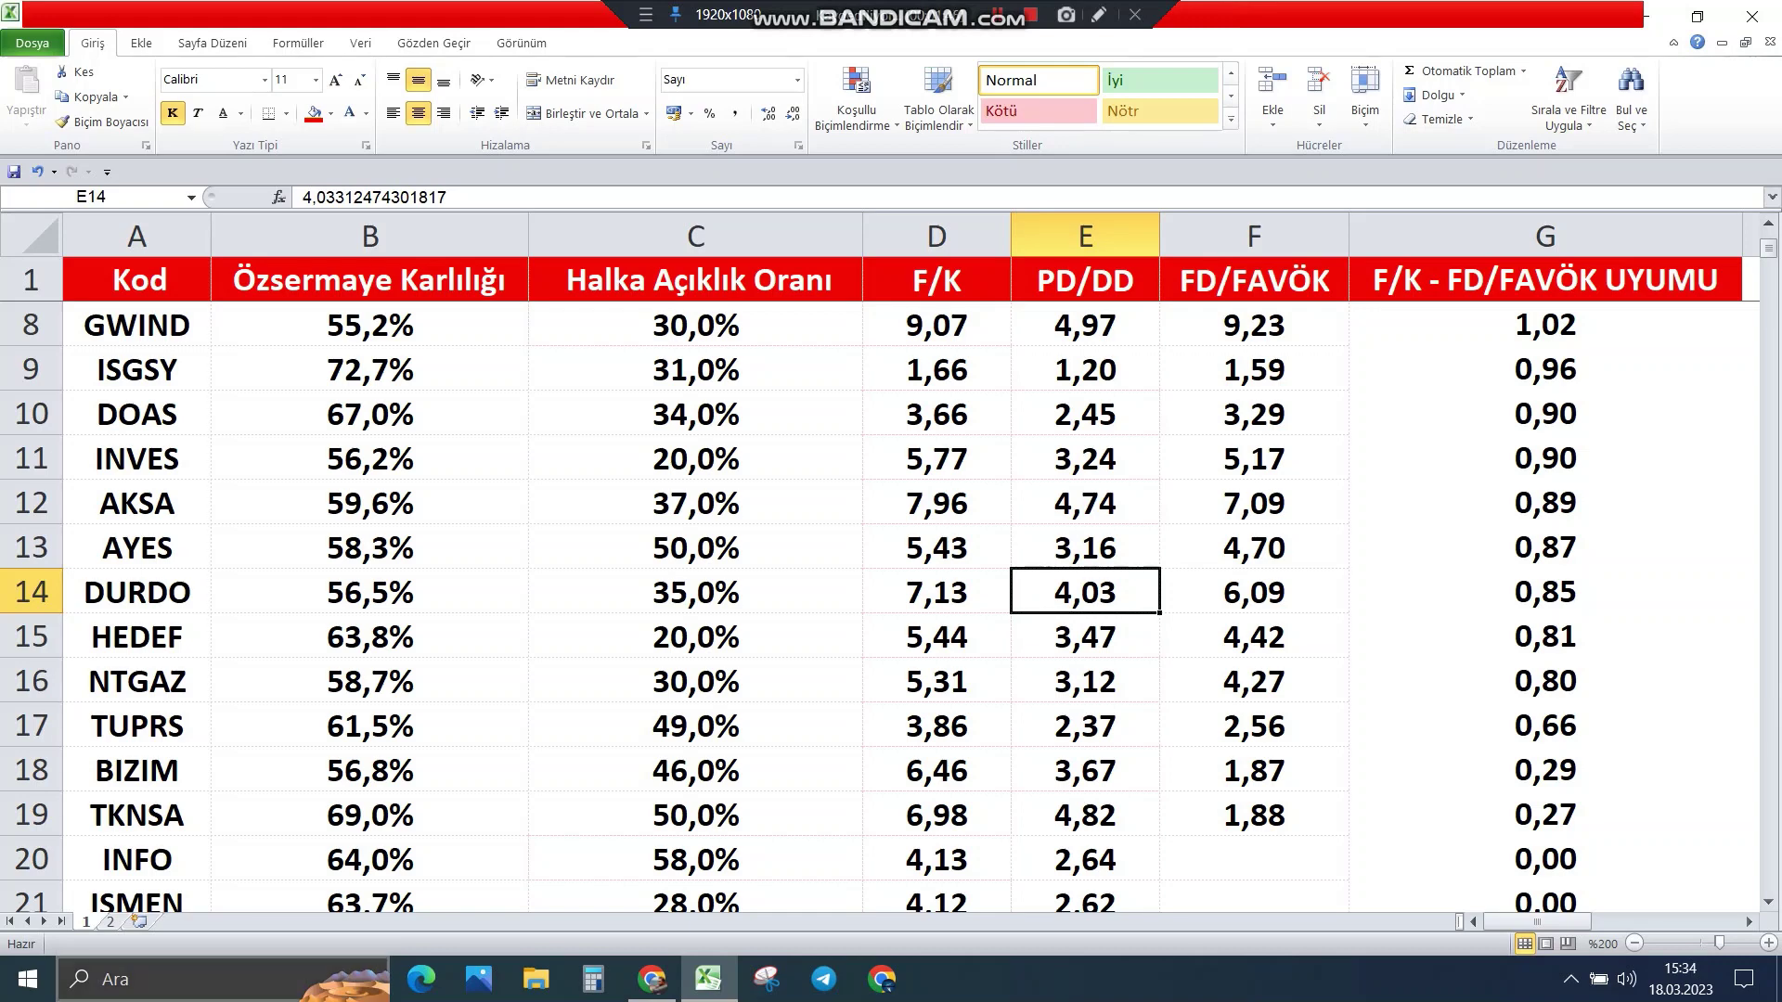
# Step: Return to sheet 2 and sort the table alphabetically by Kod from A to Z
pyautogui.hotkey('ctrl', 'pagedown')
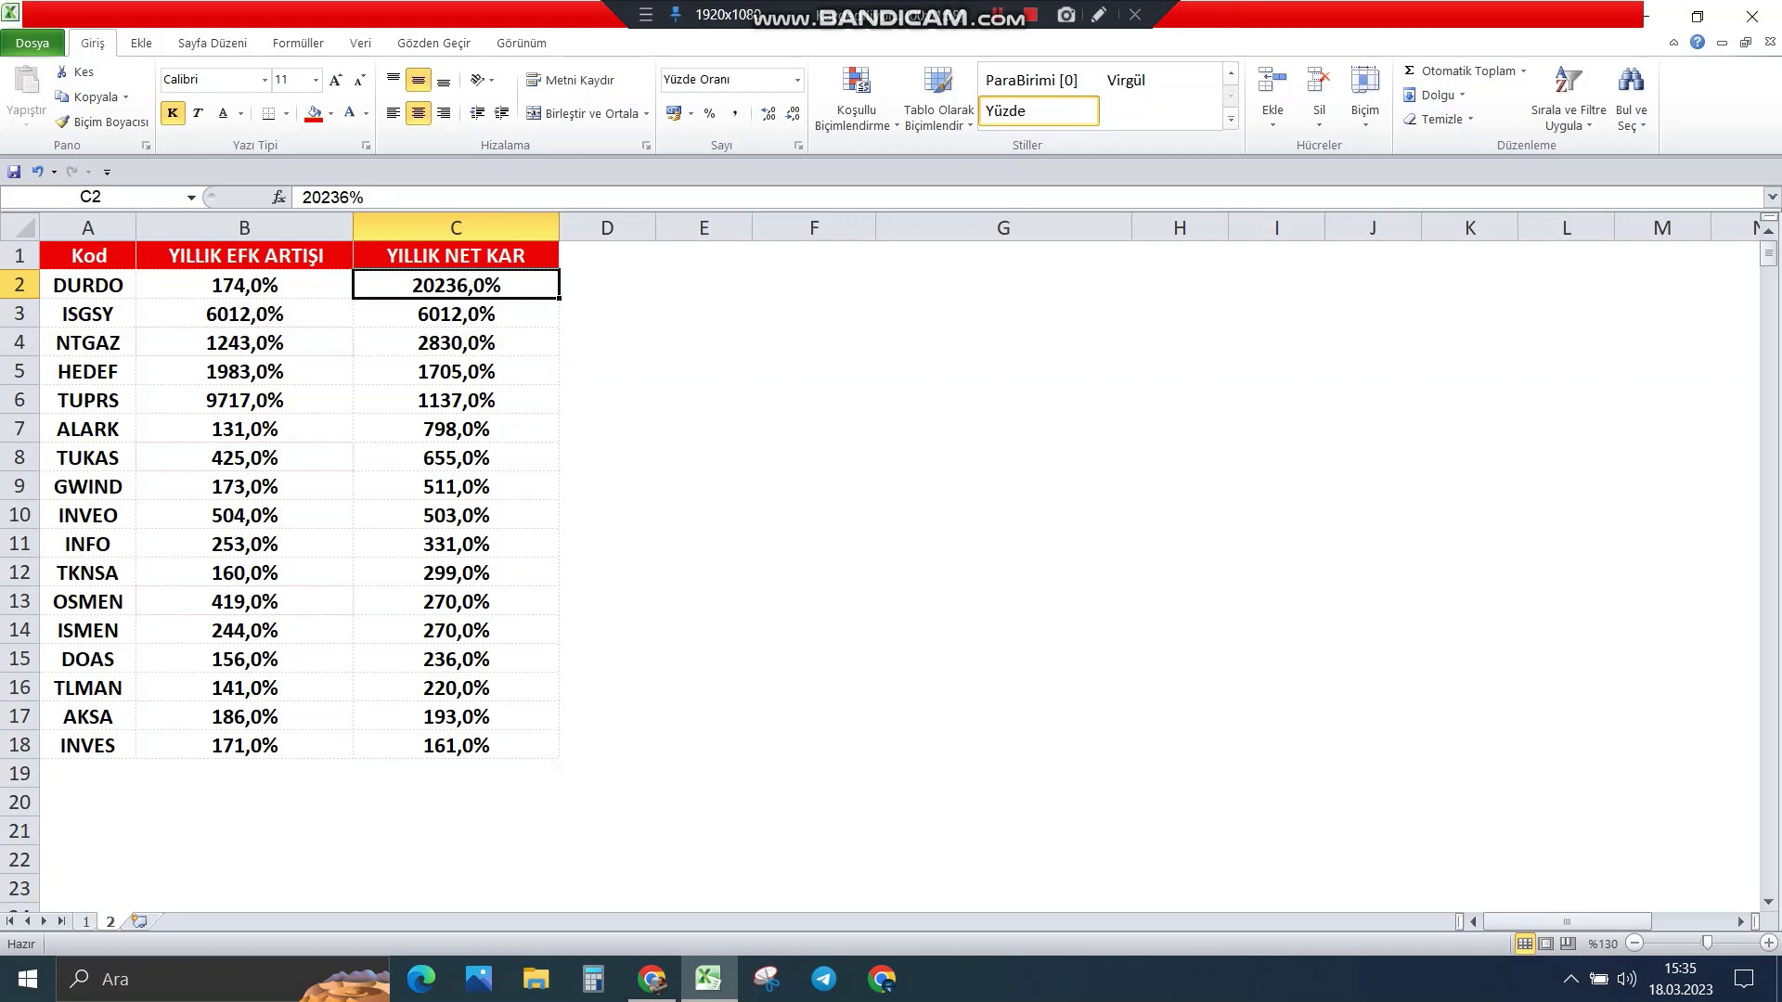
pyautogui.click(88, 255)
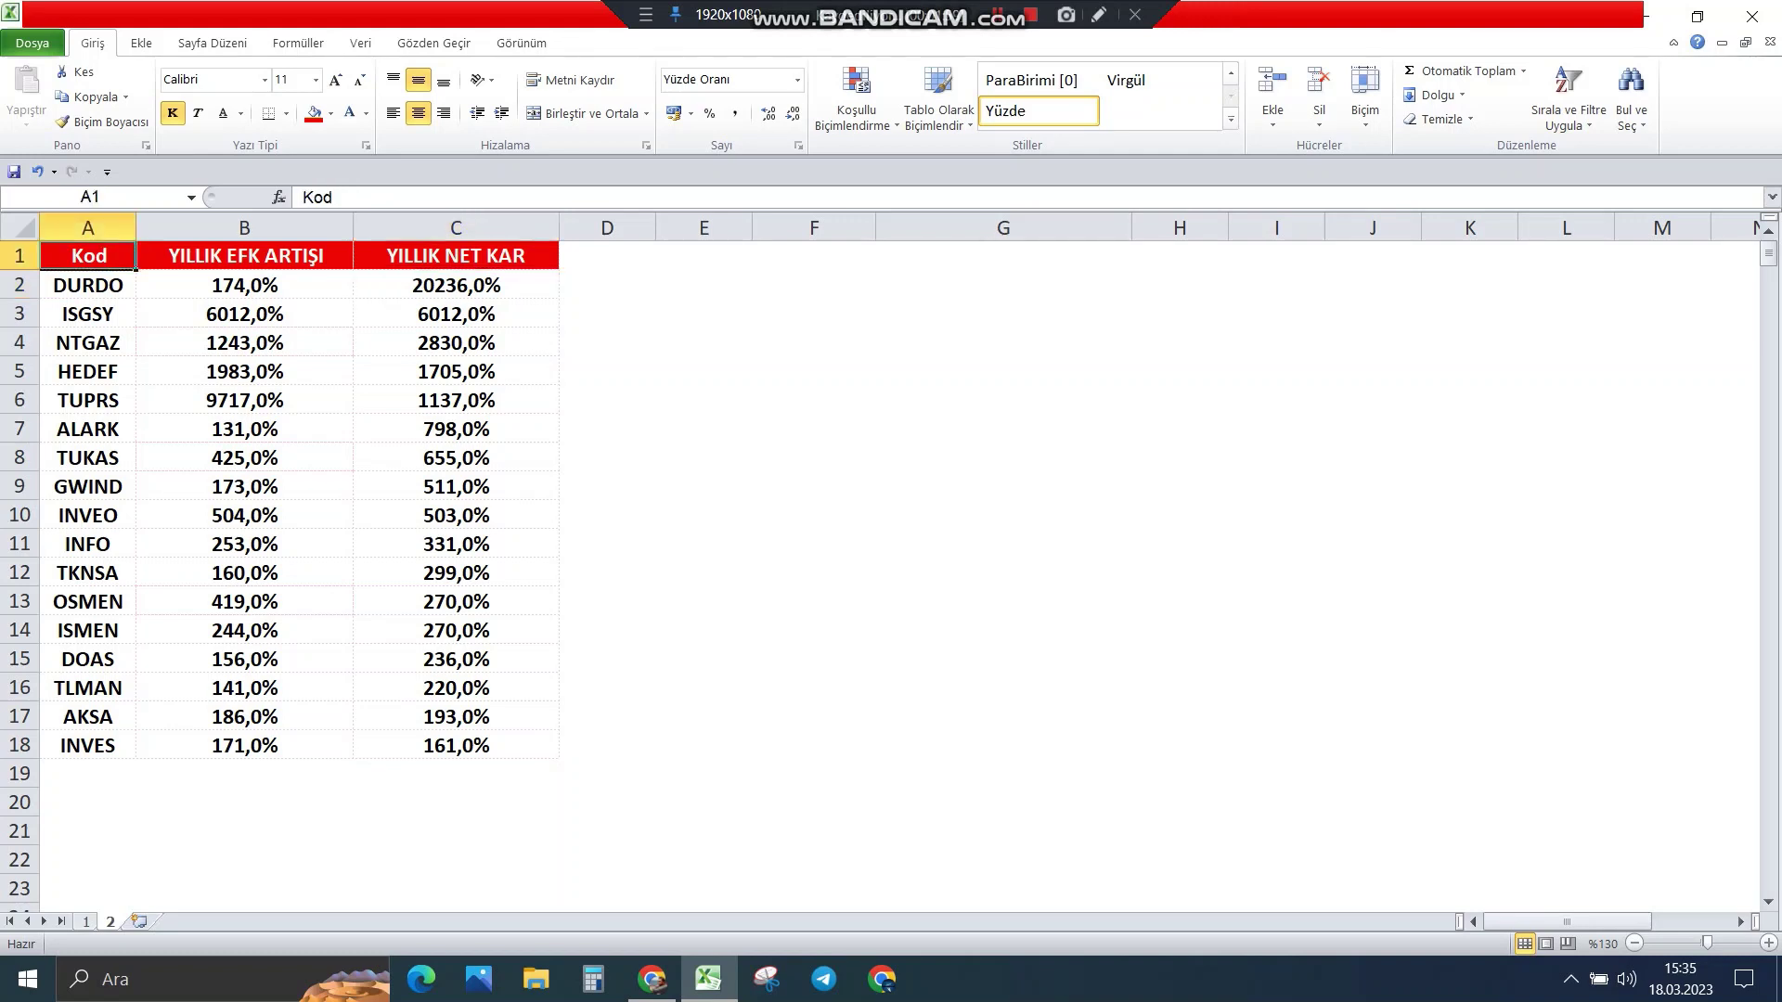
pyautogui.rightClick(93, 266)
pyautogui.moveTo(185, 517)
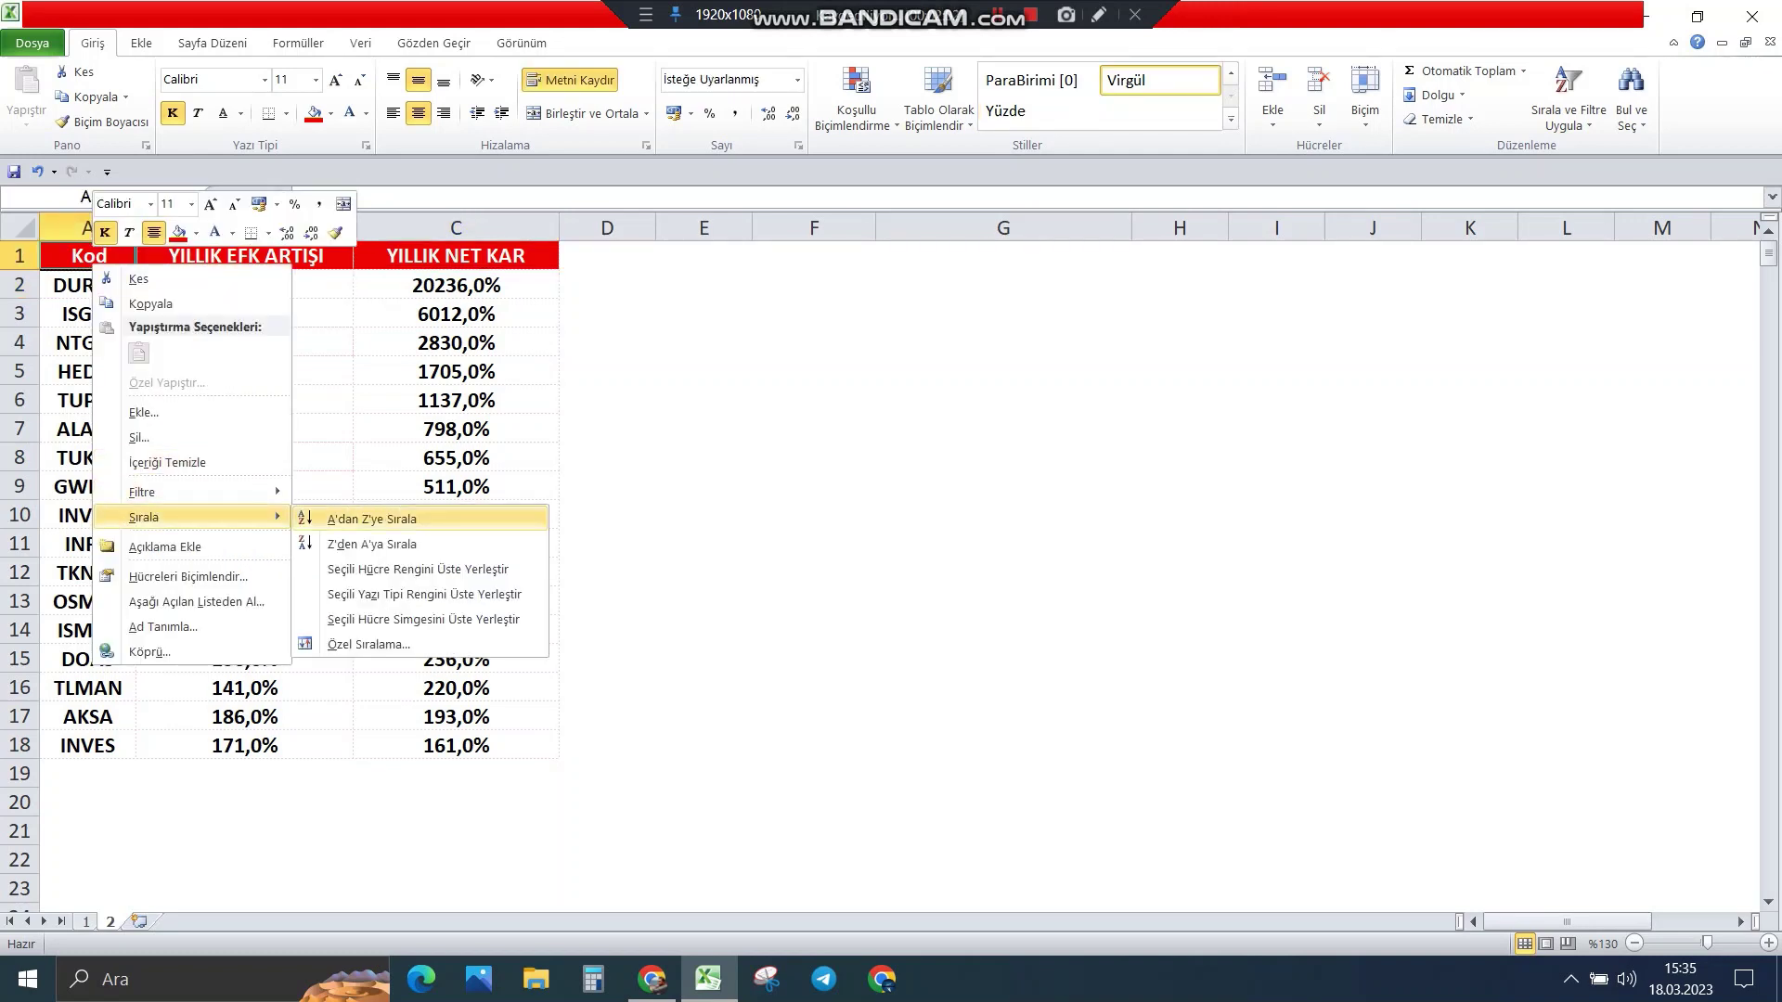
pyautogui.click(372, 520)
pyautogui.click(244, 458)
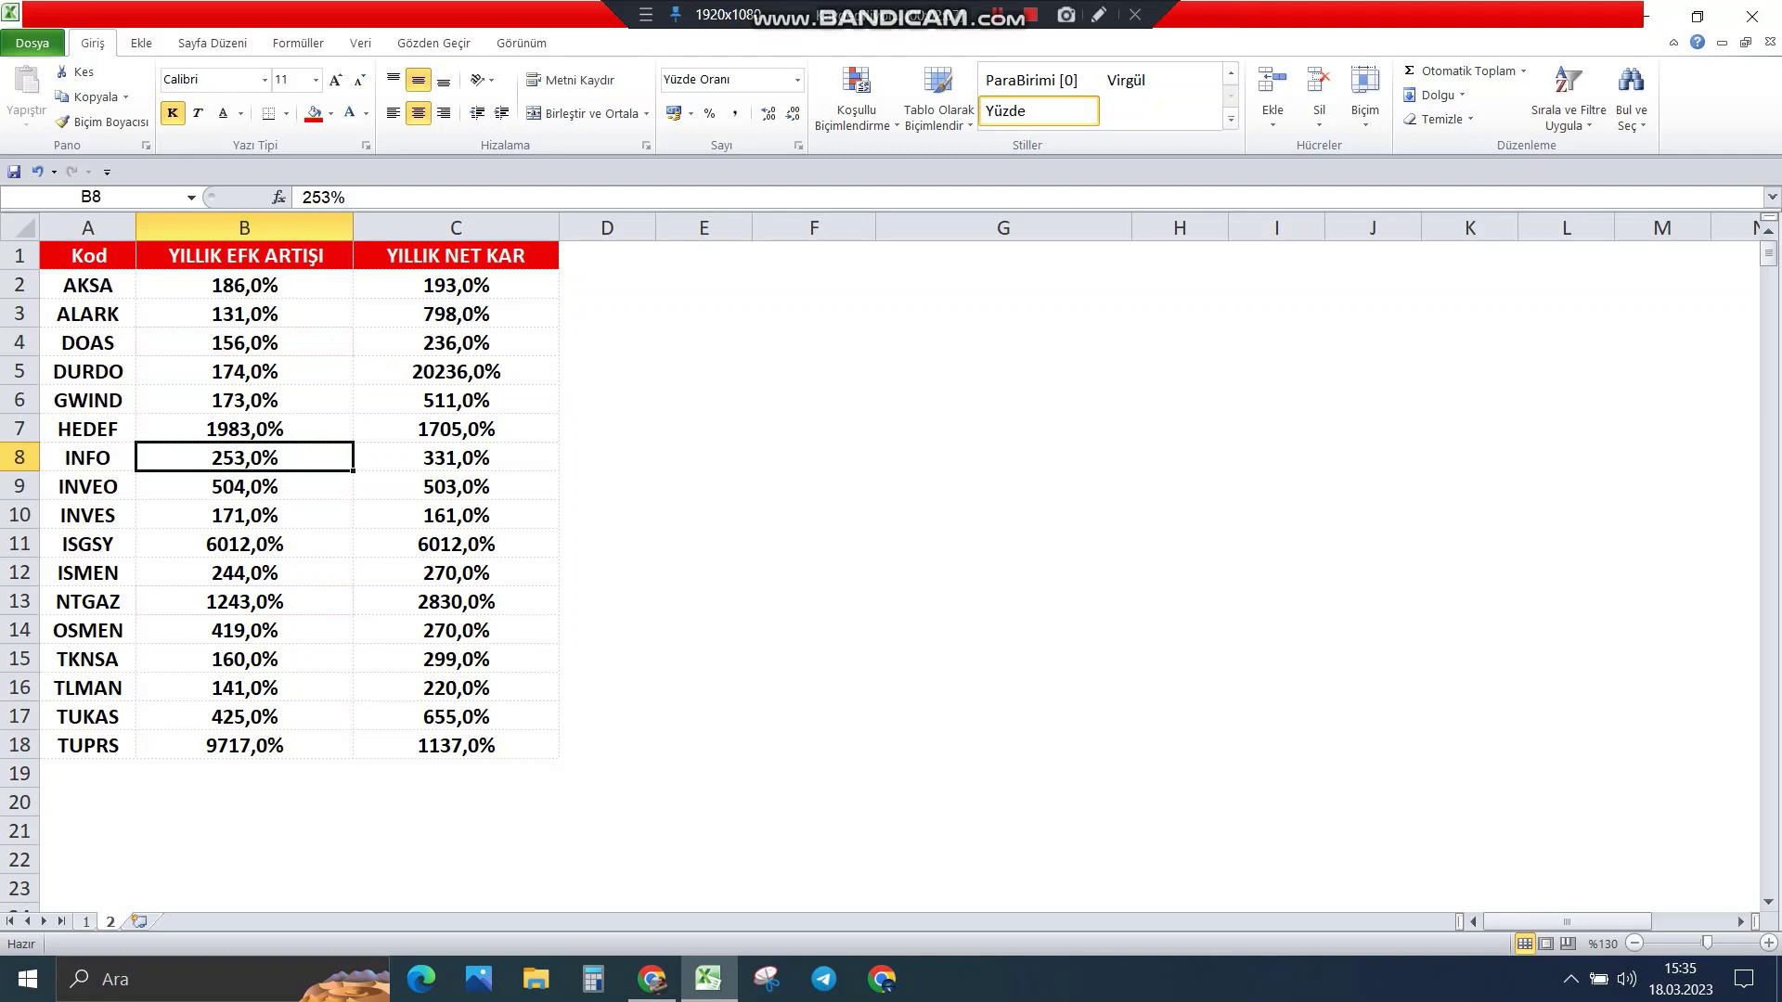
# Step: Go through the remaining stock codes in the Kod column one by one, from DOAS down to TUPRS
pyautogui.click(88, 342)
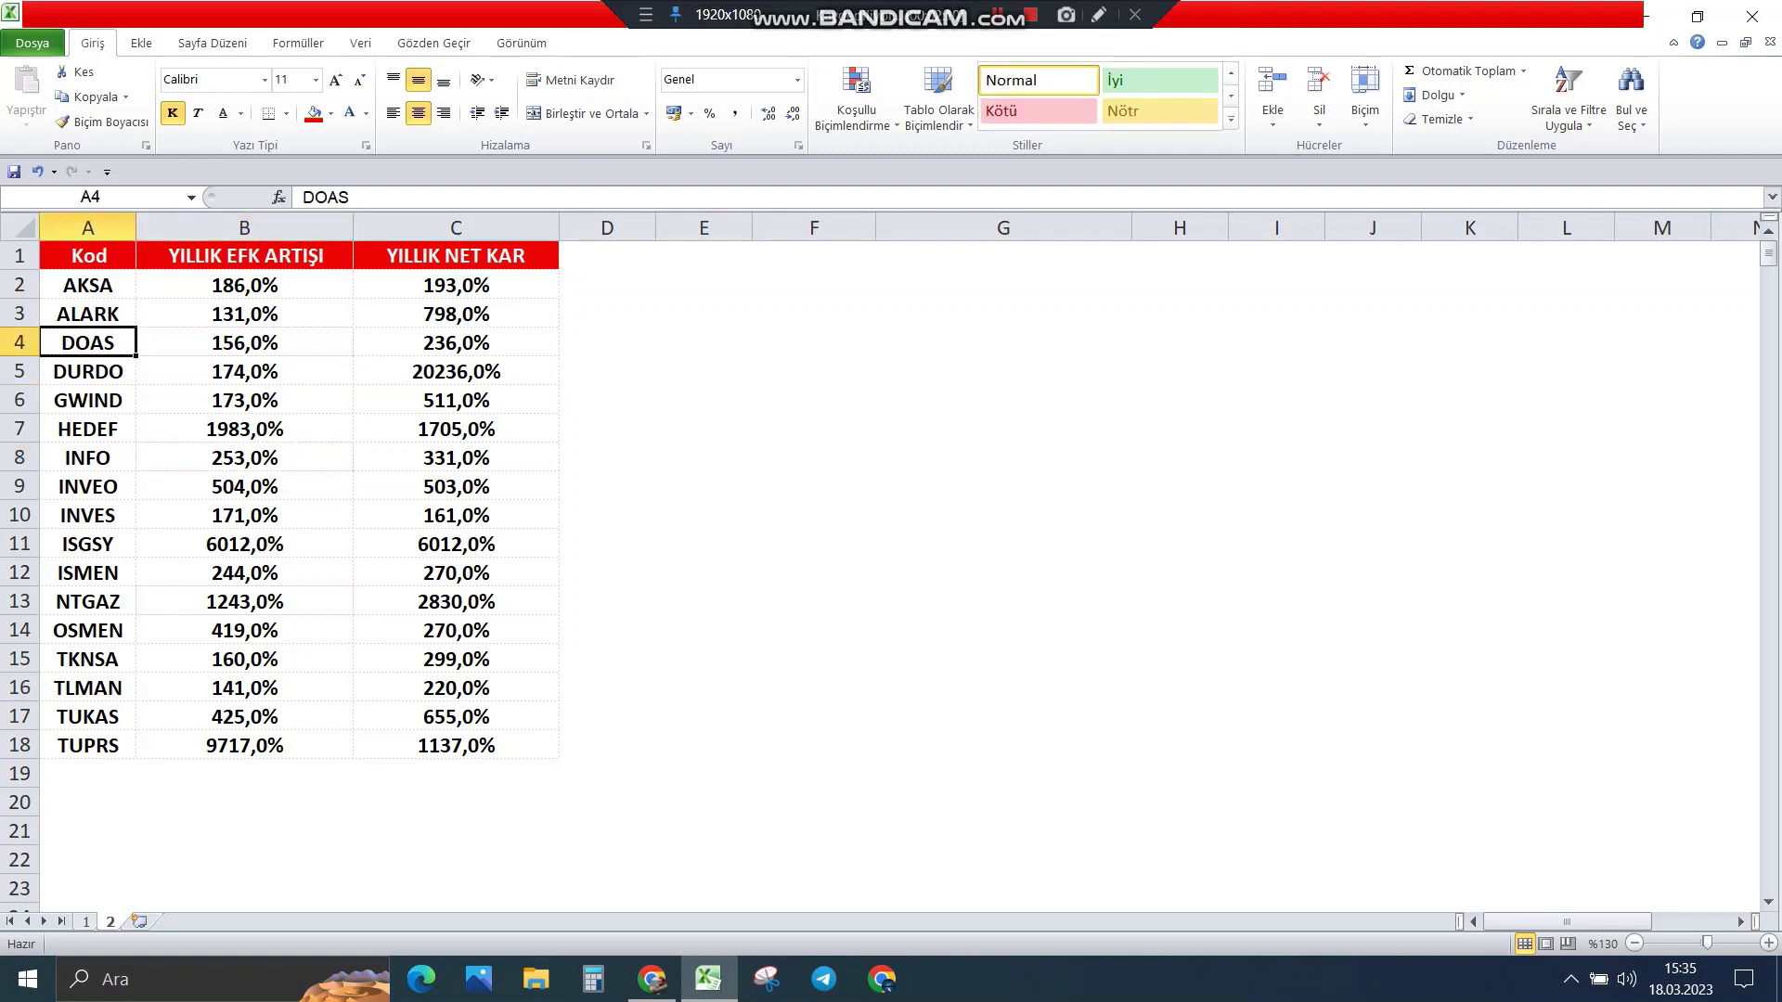
pyautogui.click(88, 371)
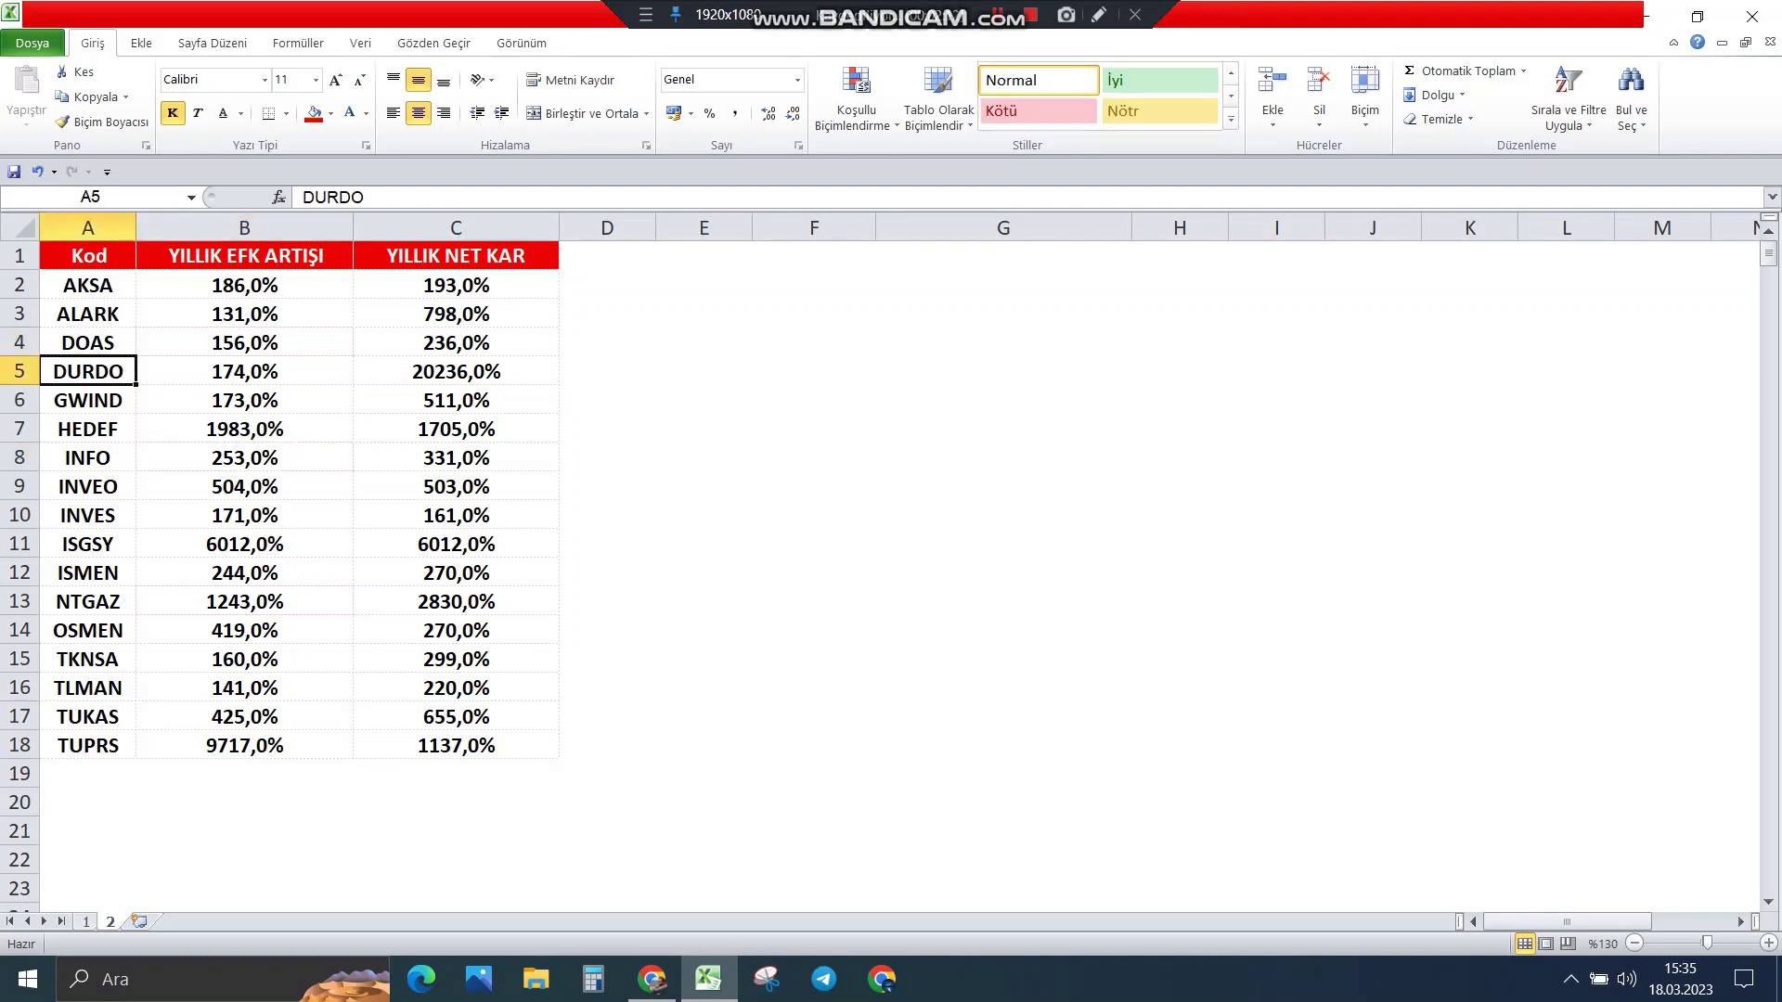
pyautogui.press('Down')
pyautogui.press('Down')
pyautogui.press('Down')
pyautogui.press('Down')
pyautogui.press('Down')
pyautogui.press('Down')
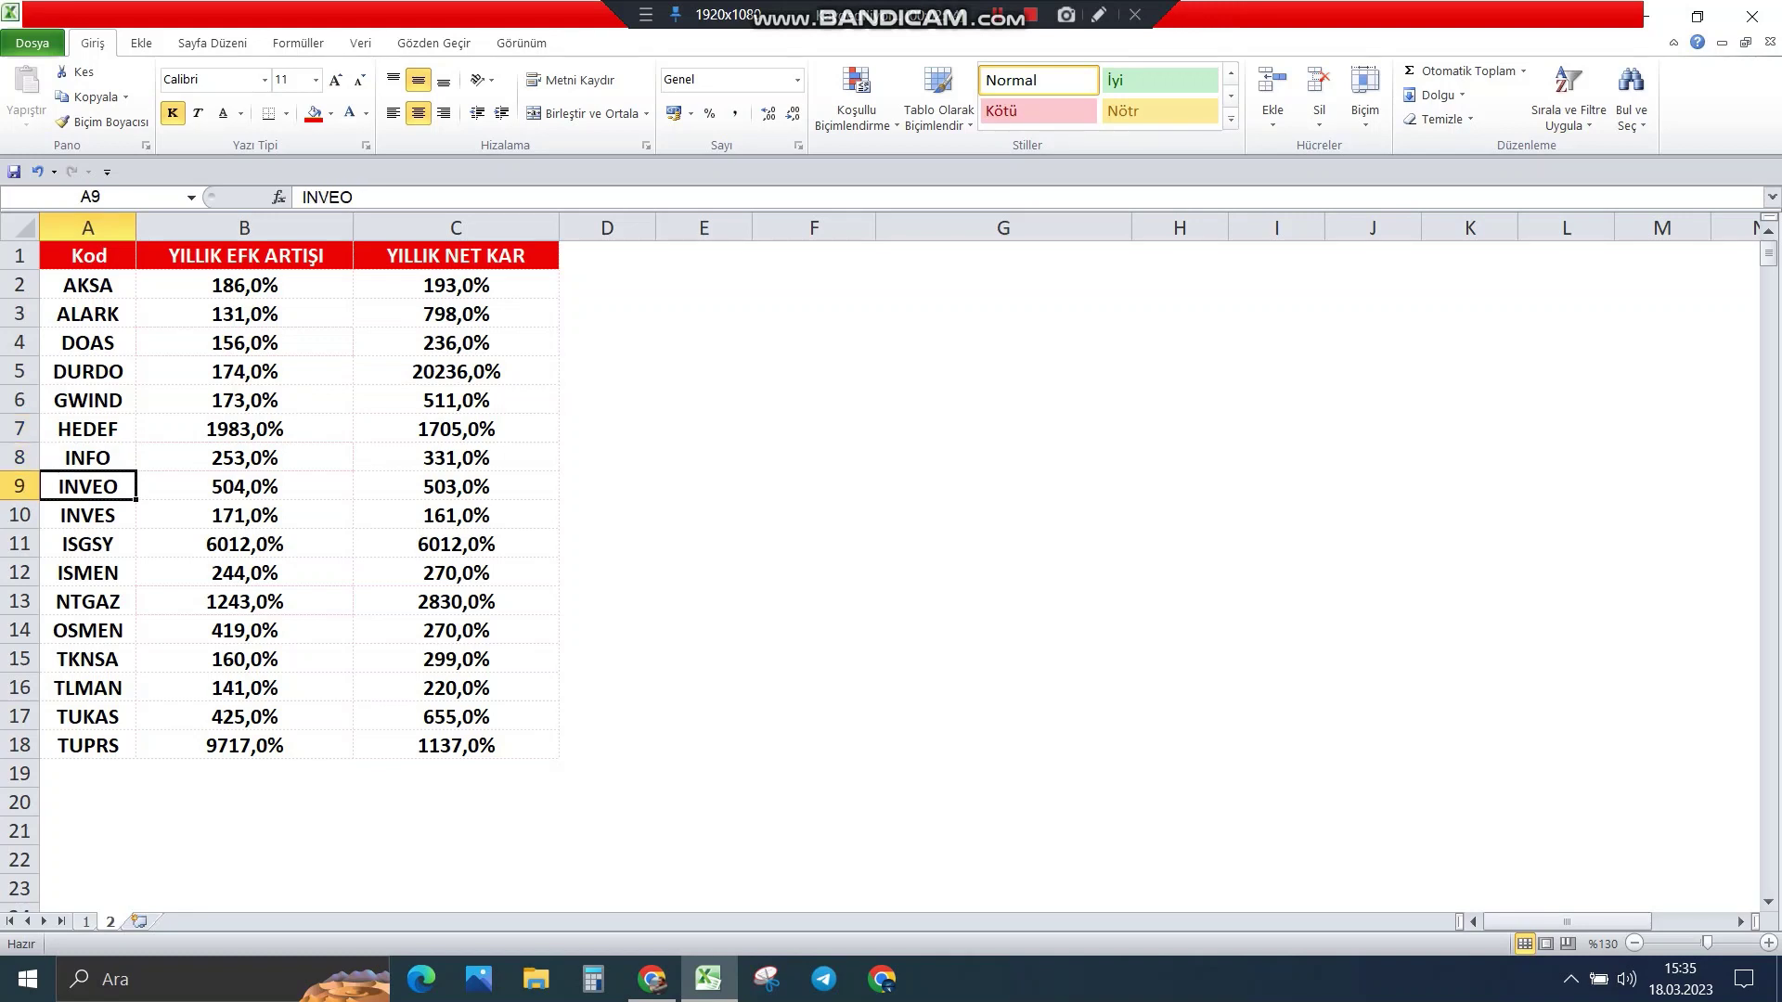
pyautogui.press('Down')
pyautogui.press('Down')
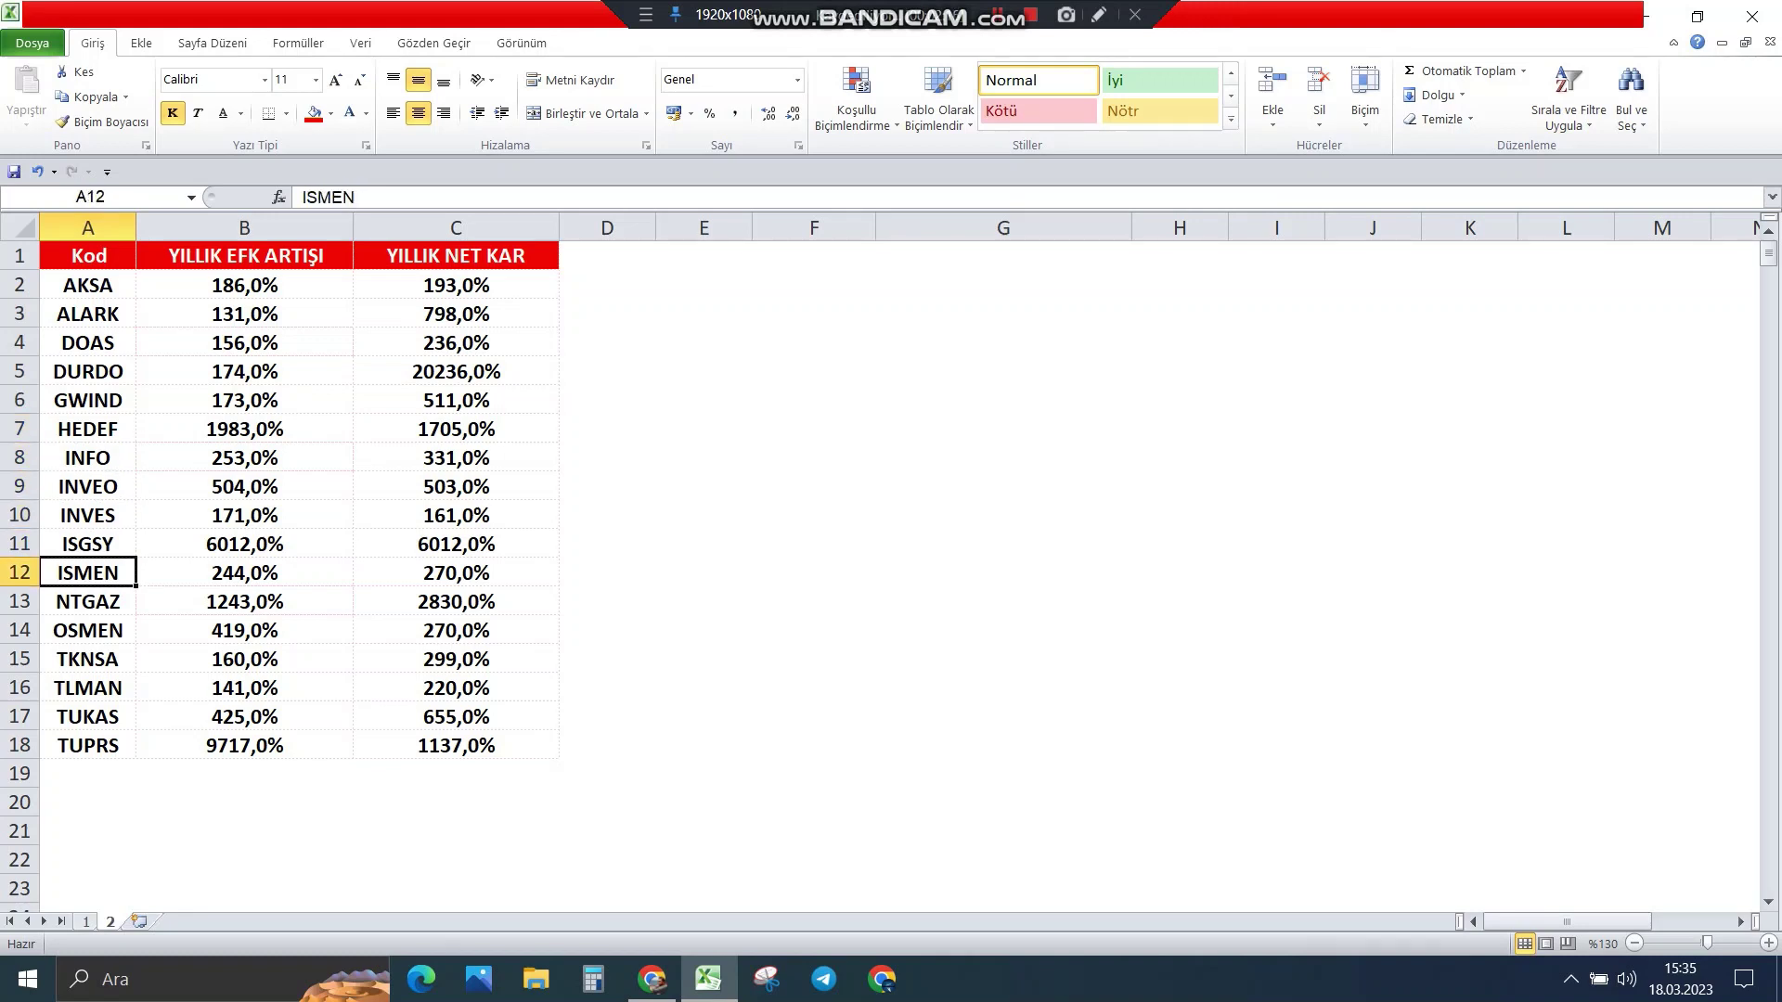
pyautogui.press('Down')
pyautogui.press('Down')
pyautogui.press('Down')
pyautogui.press('Down')
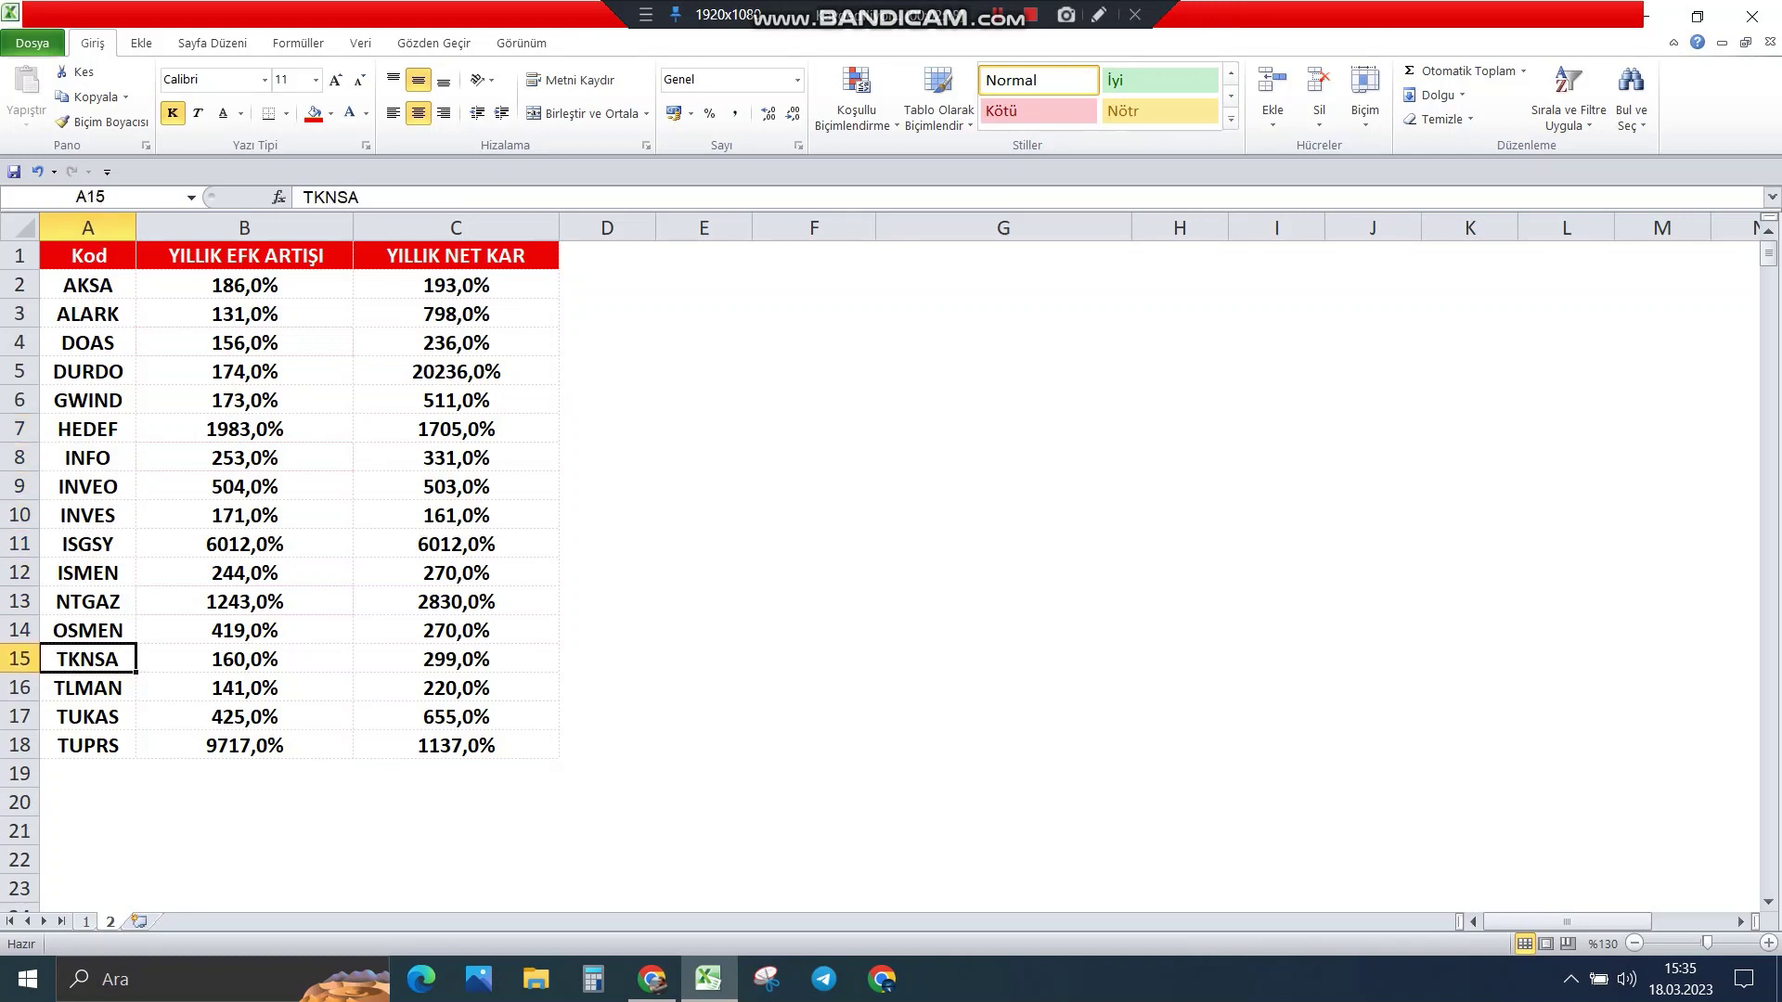
pyautogui.press('Down')
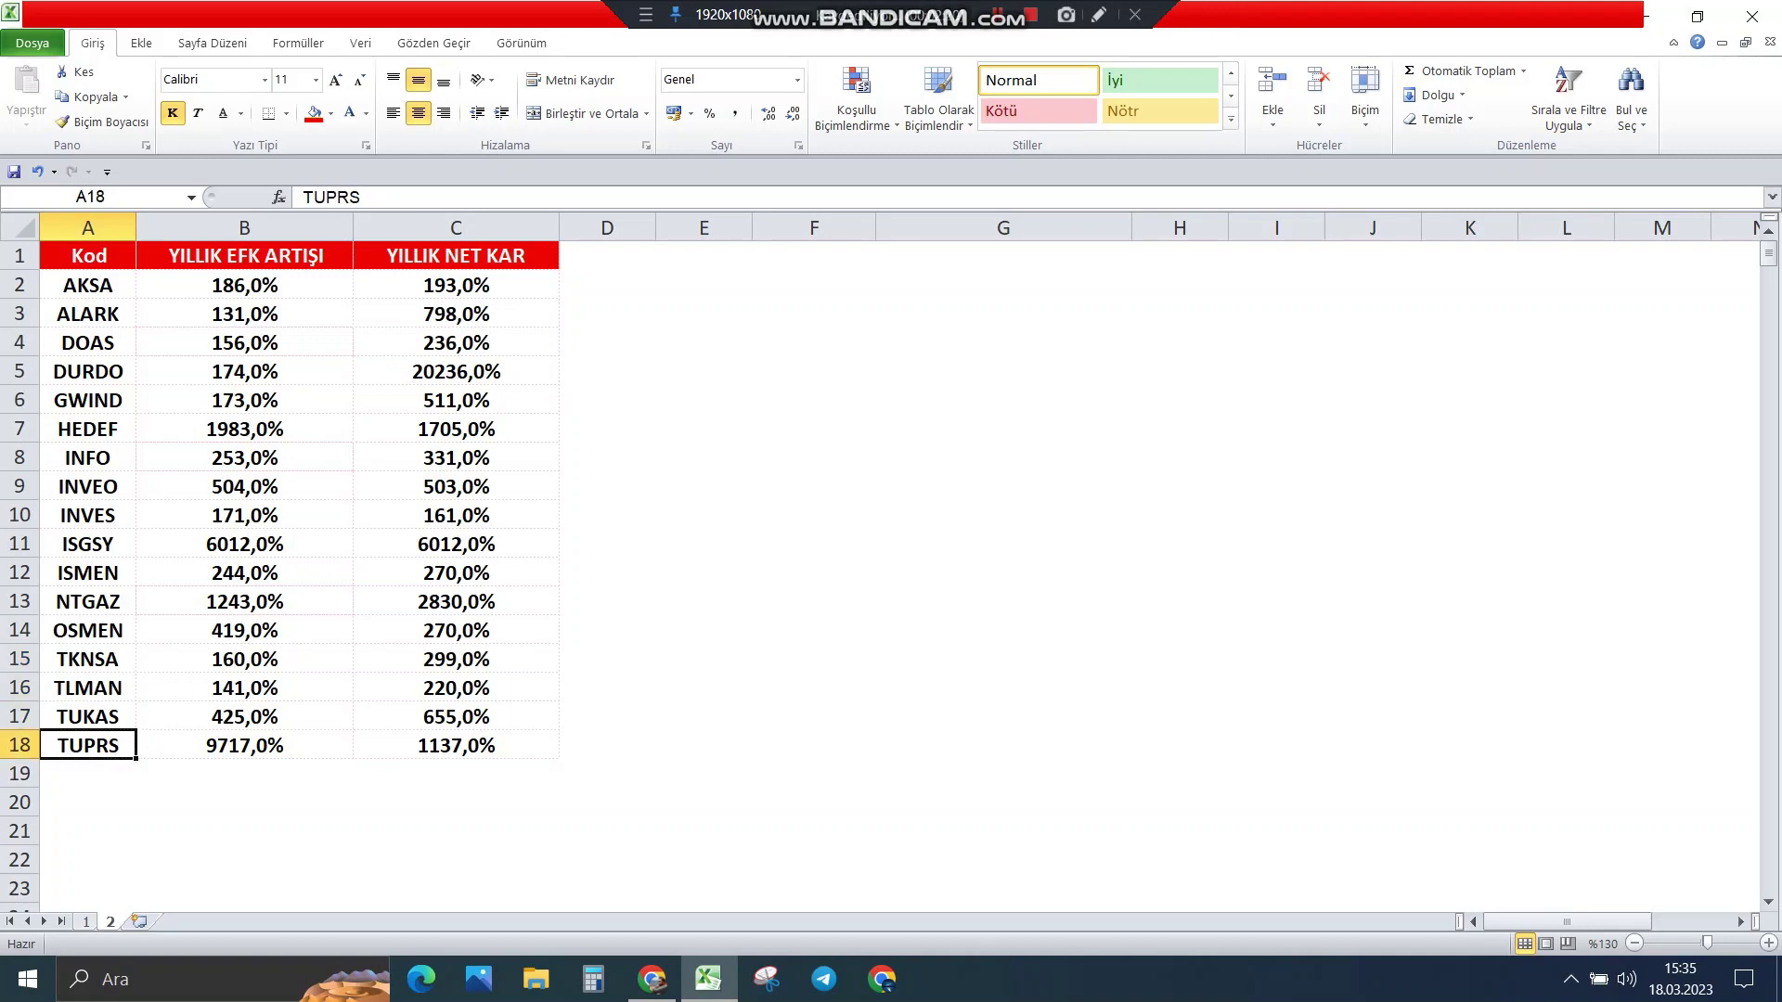